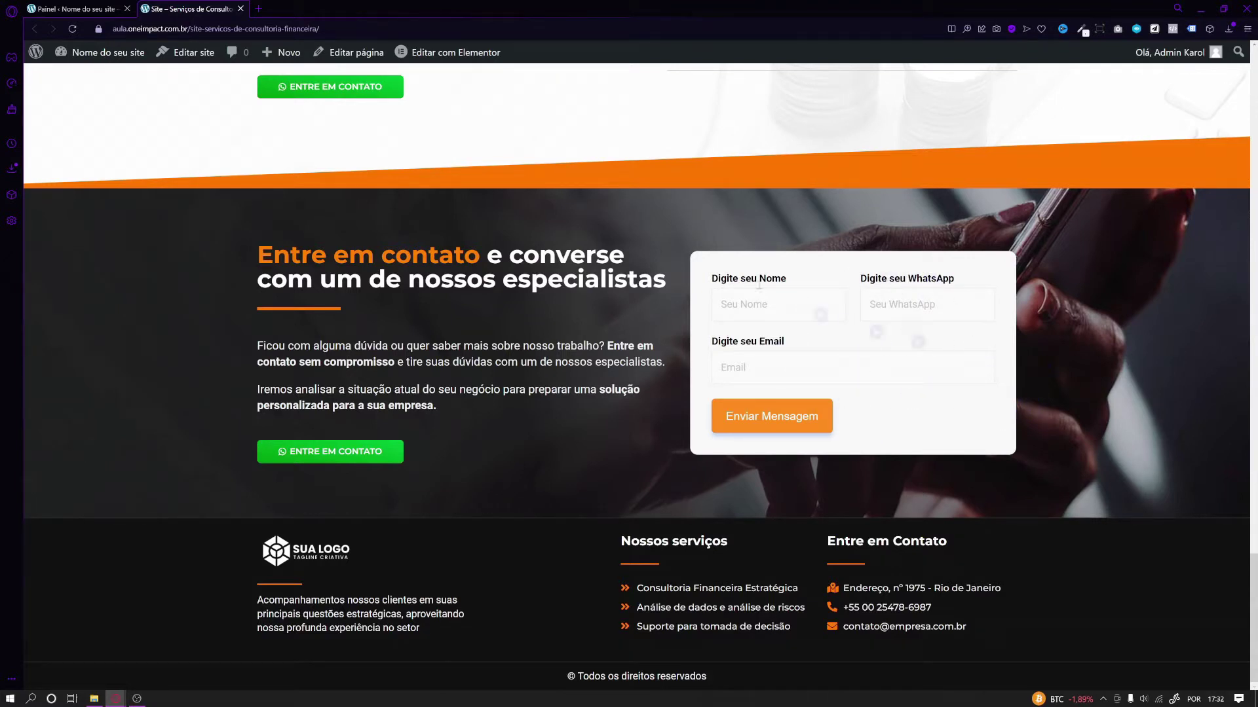
Open the MetForm entries list in the WordPress dashboard.
left_click(78, 9)
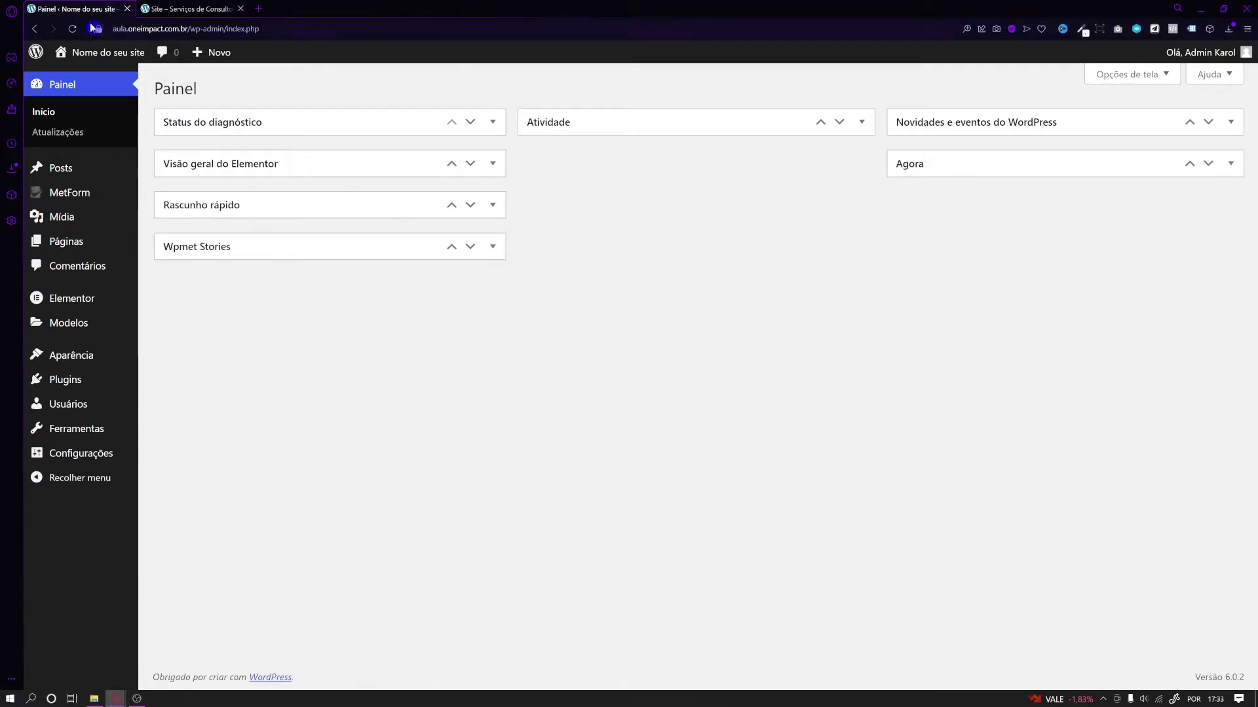
mouse_move(56, 197)
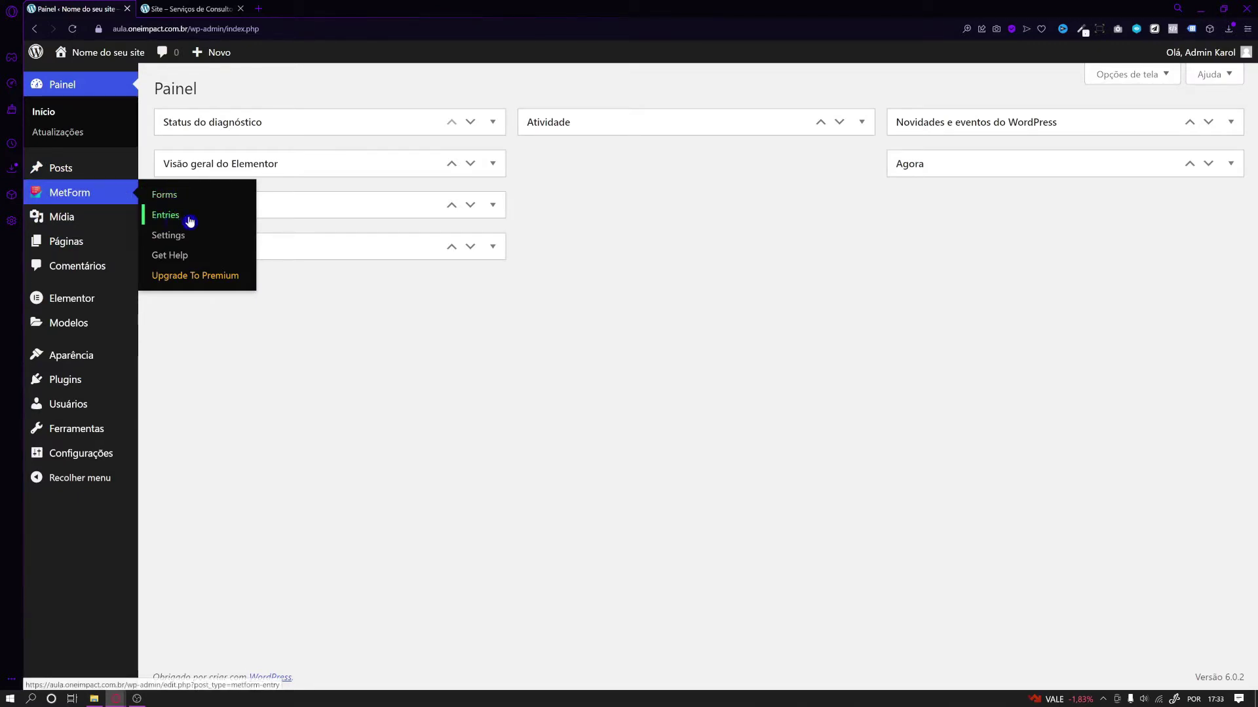
left_click(161, 221)
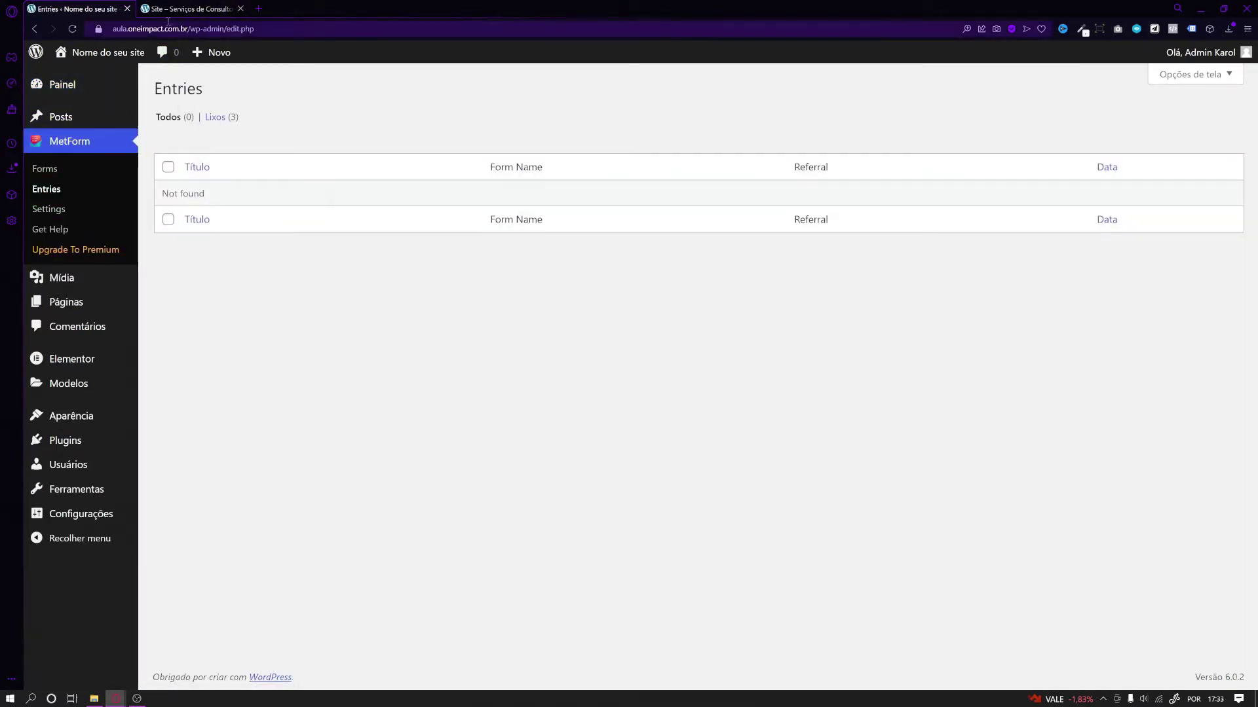
Fill in the site's contact form with a test name, WhatsApp number and email, and send the message.
left_click(189, 8)
left_click(759, 306)
left_click(747, 336)
left_click(891, 306)
left_click(884, 350)
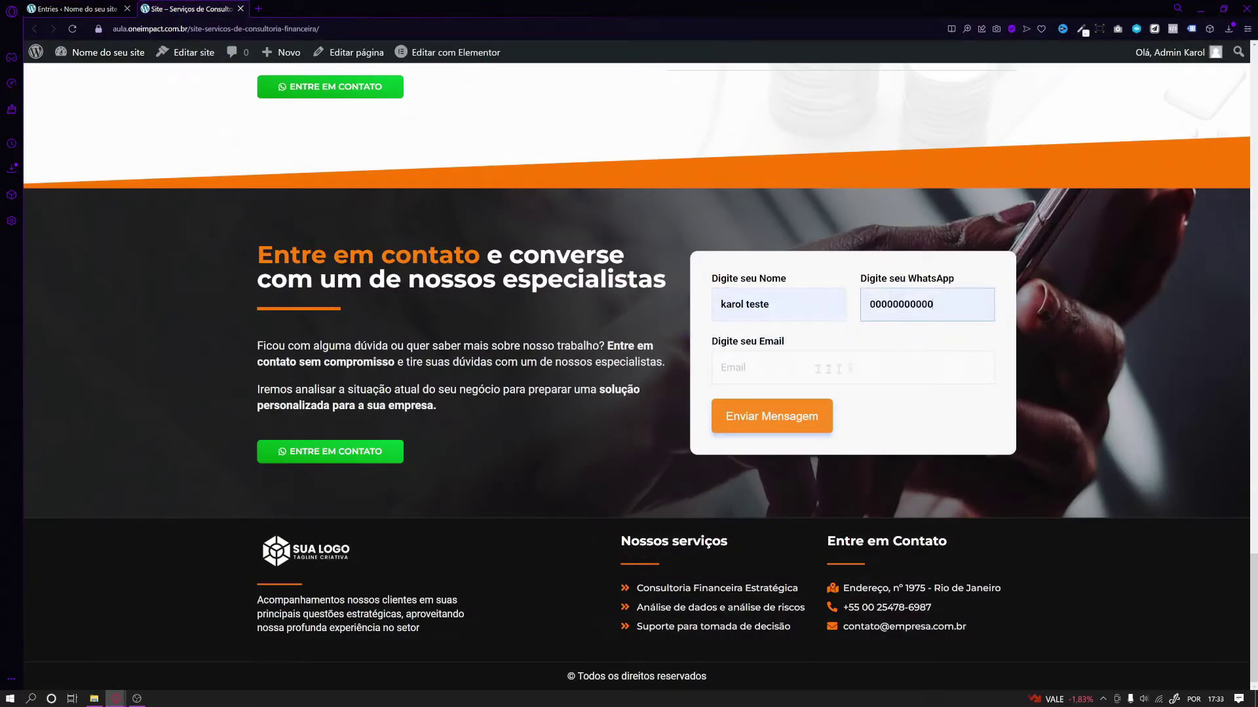
left_click(760, 361)
left_click(758, 400)
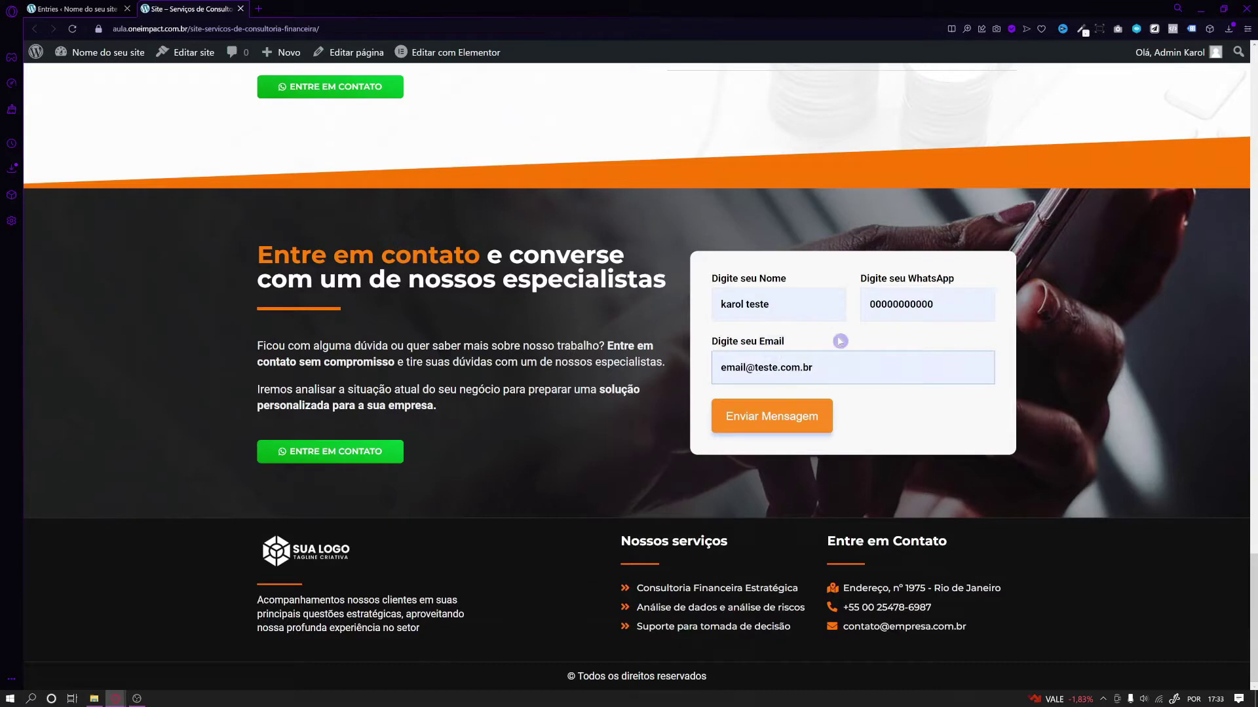
left_click(785, 414)
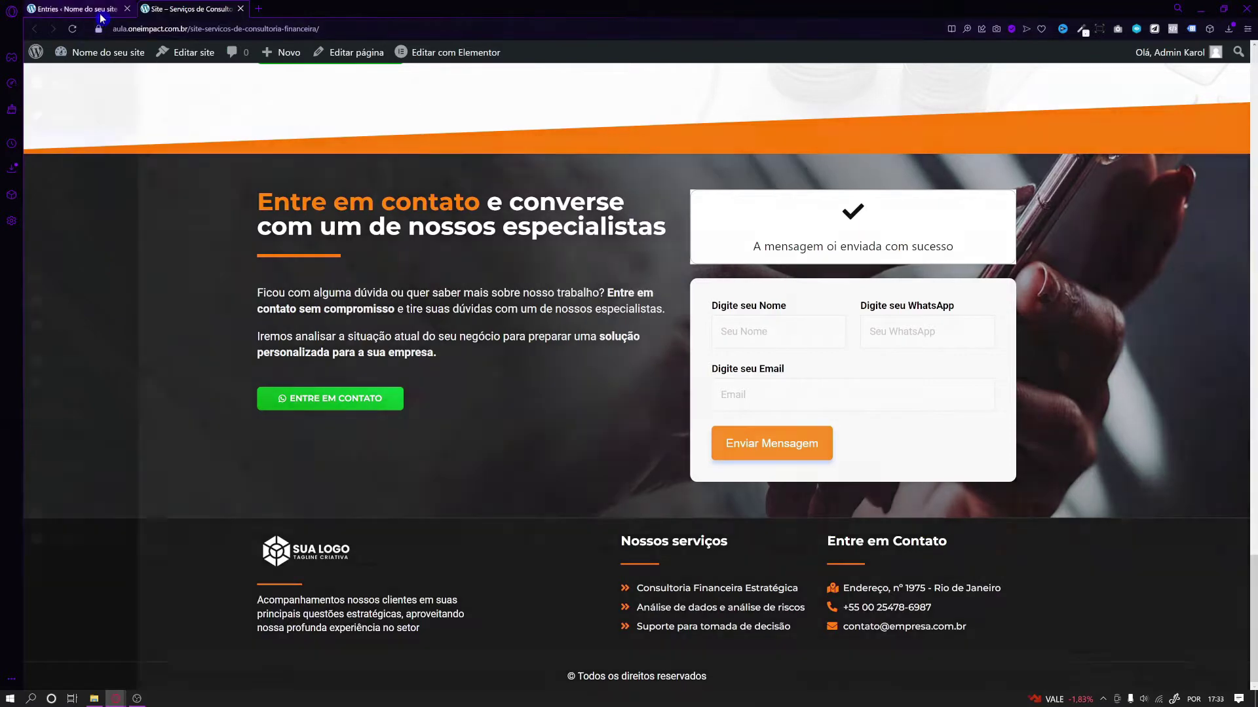
Refresh the MetForm entries list, open the new entry to check its submitted data, and return to the list.
left_click(73, 8)
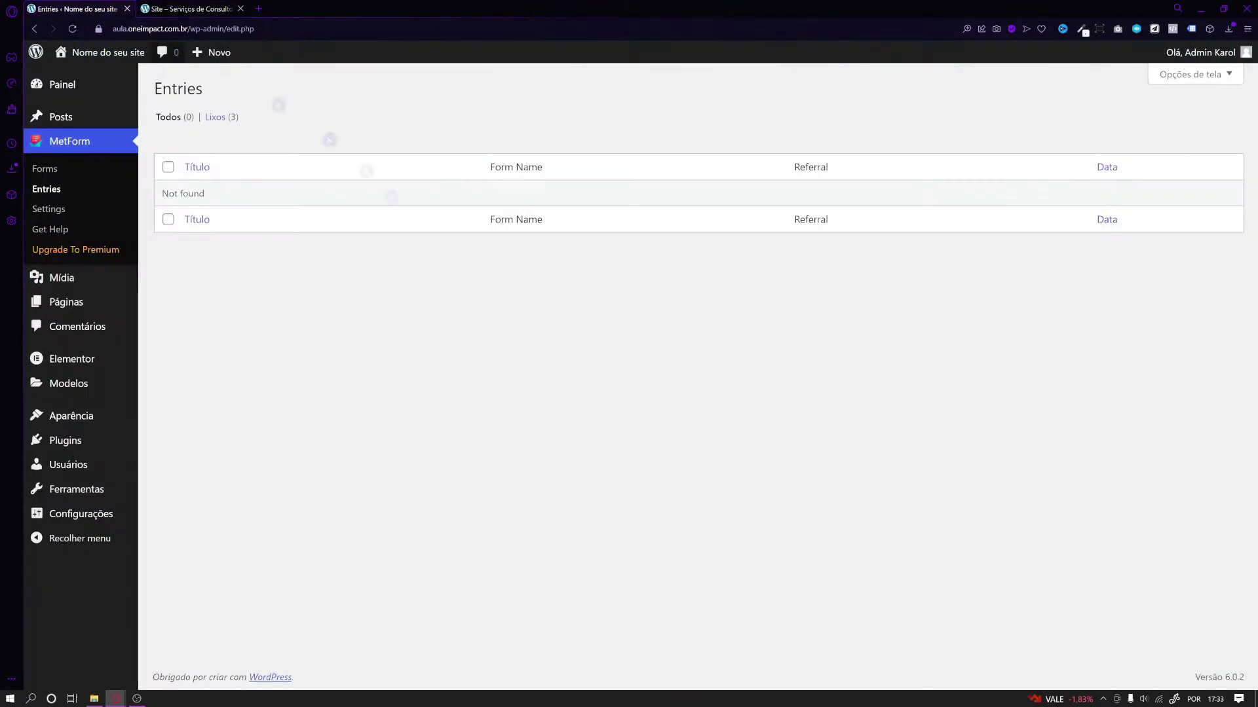
left_click(73, 30)
mouse_move(378, 228)
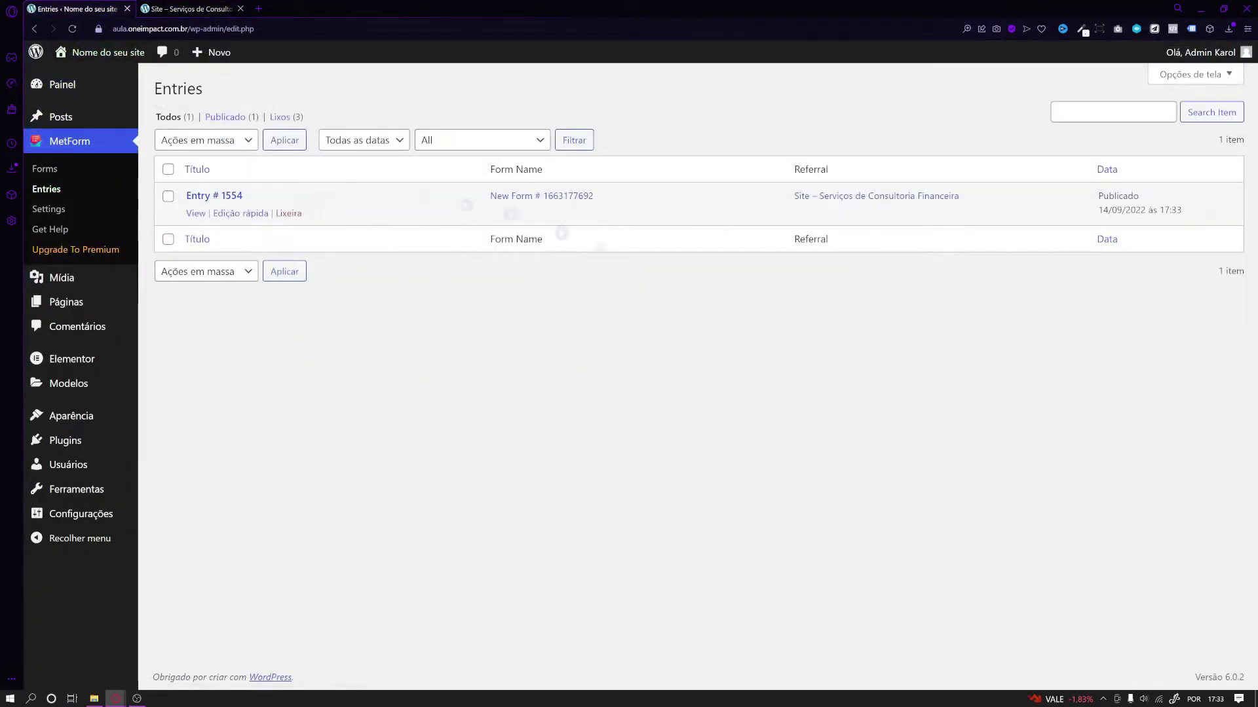
left_click(222, 197)
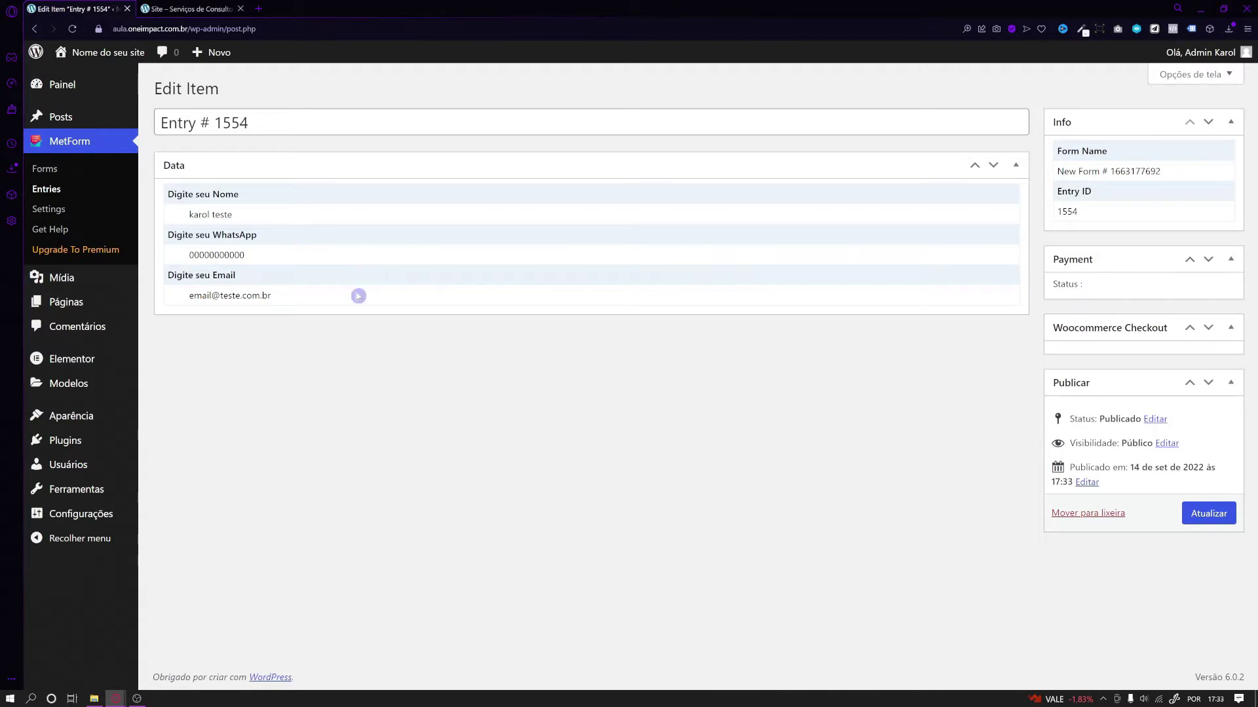
left_click(46, 188)
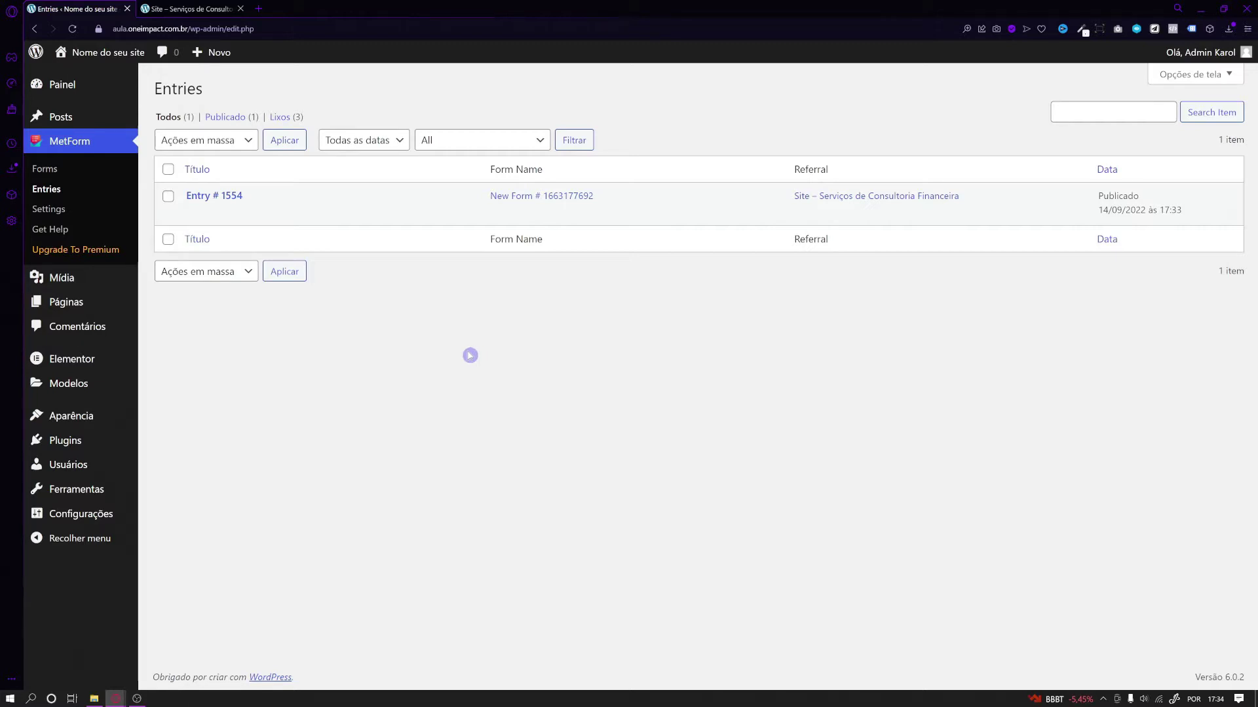
Review the Newsletter Integration and CRM & Marketing Integrations settings of MetForm, and return to the entries.
left_click(47, 211)
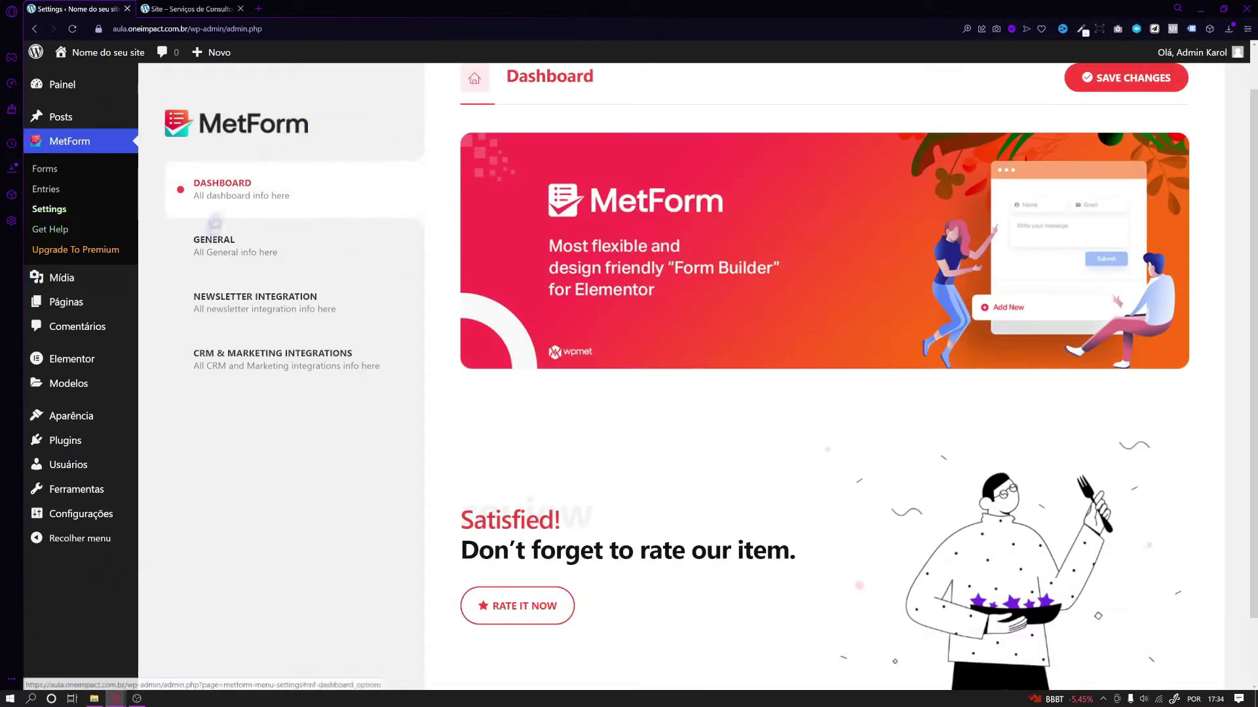
left_click(292, 296)
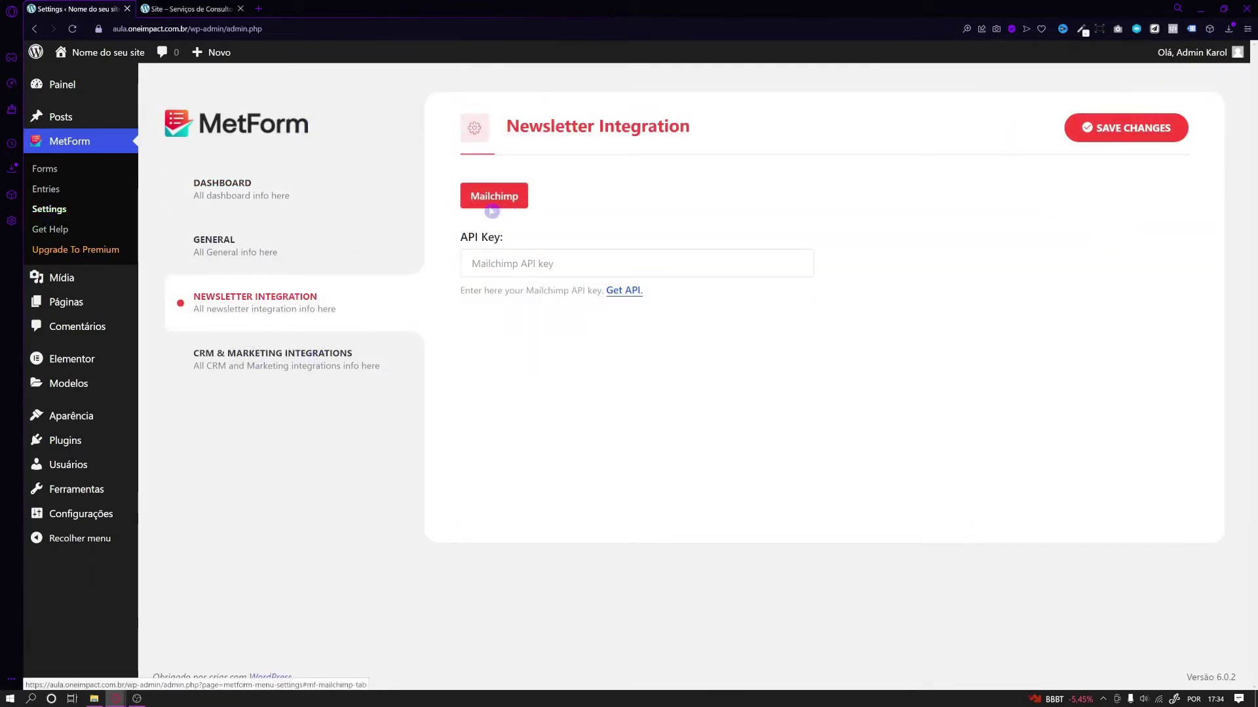
left_click(291, 361)
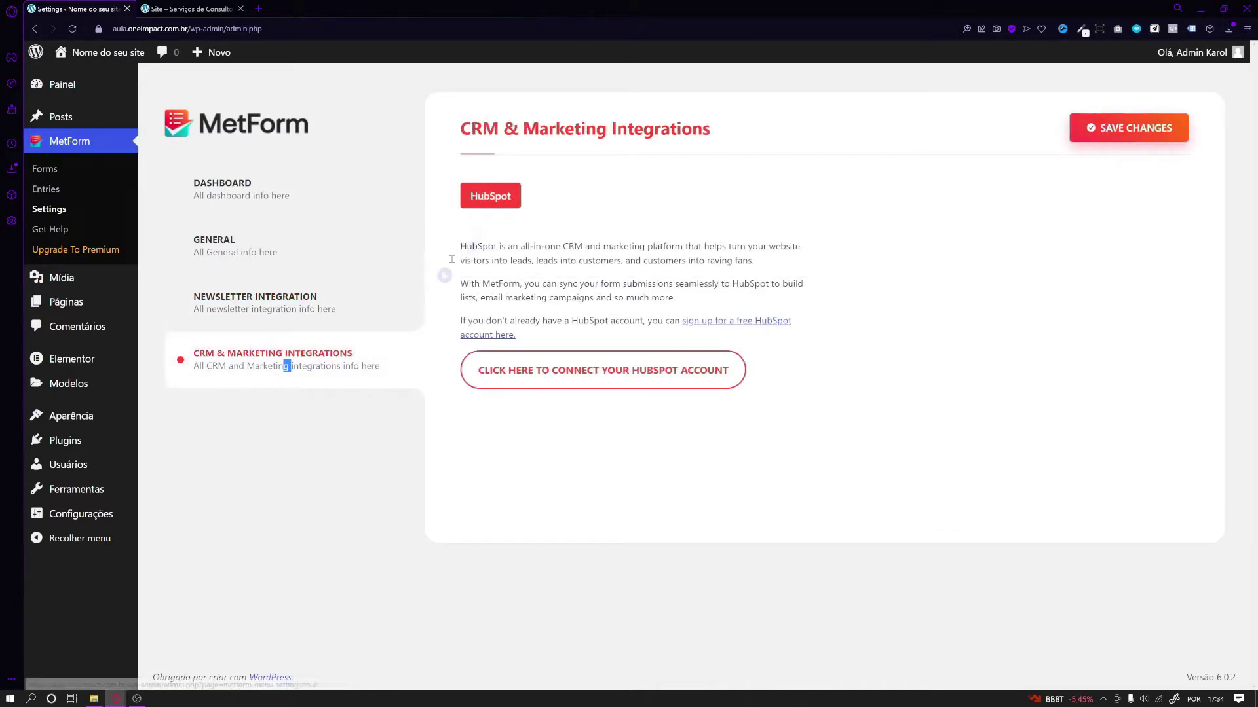
left_click(373, 294)
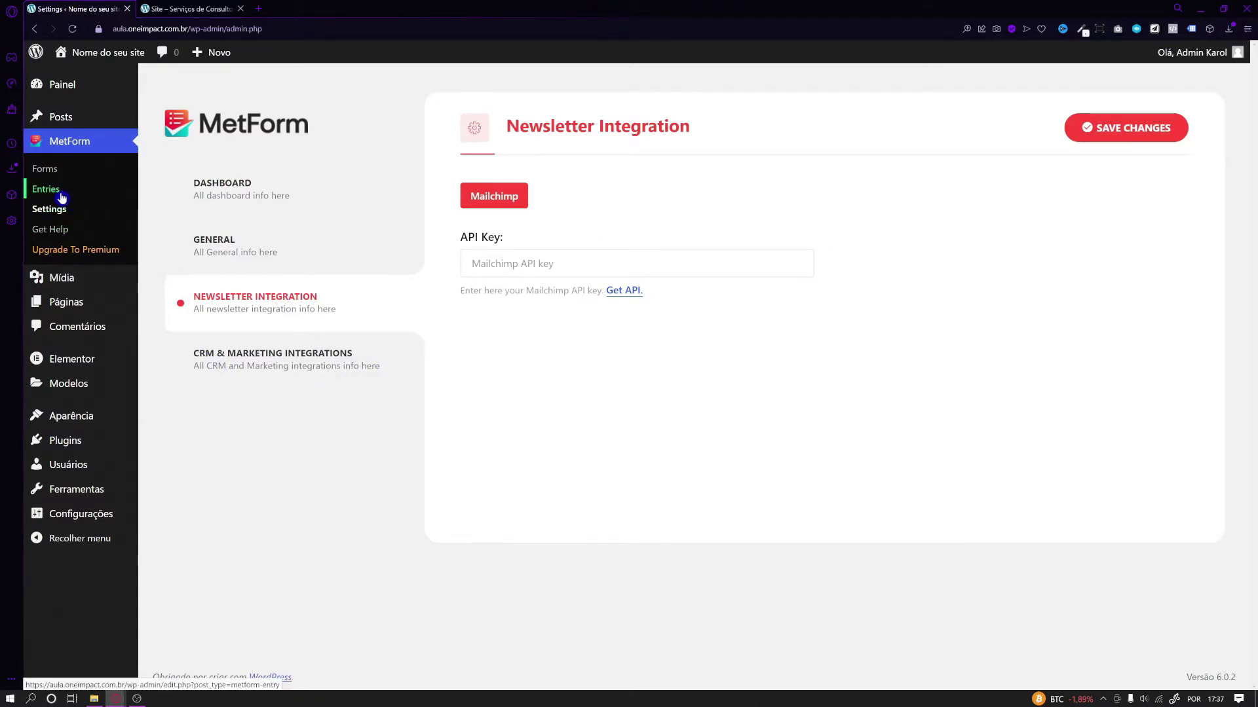
left_click(61, 197)
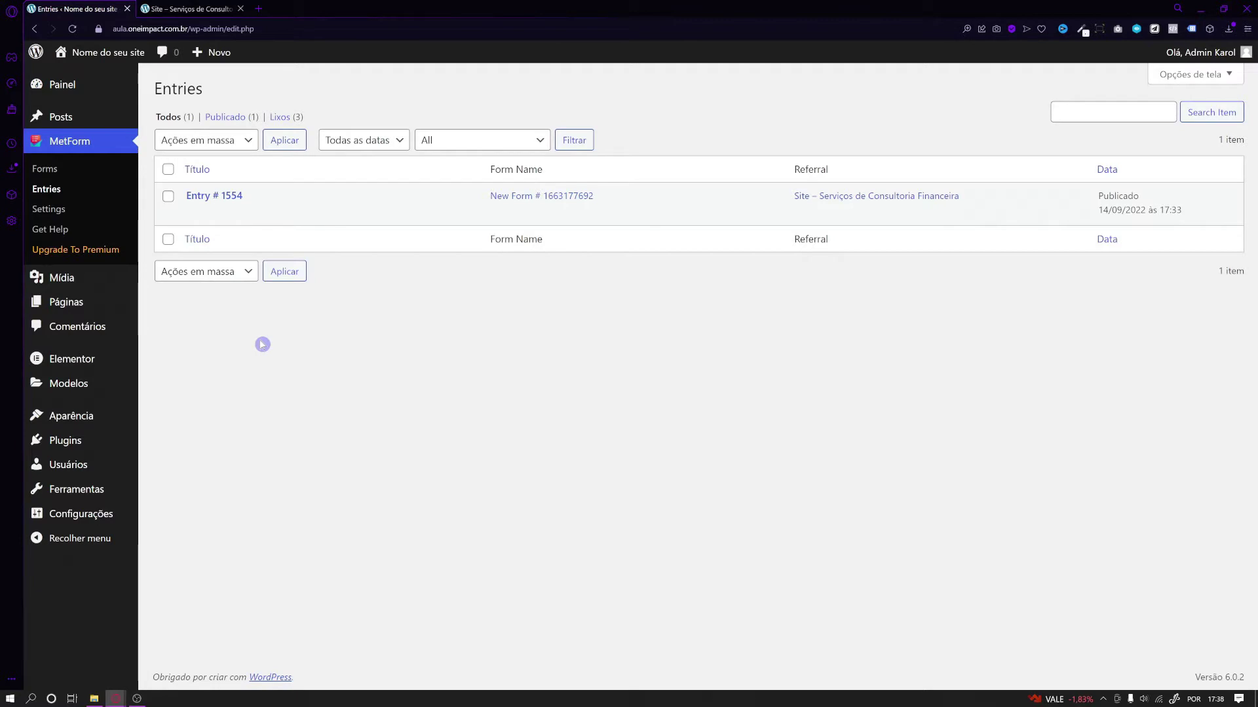
left_click(192, 11)
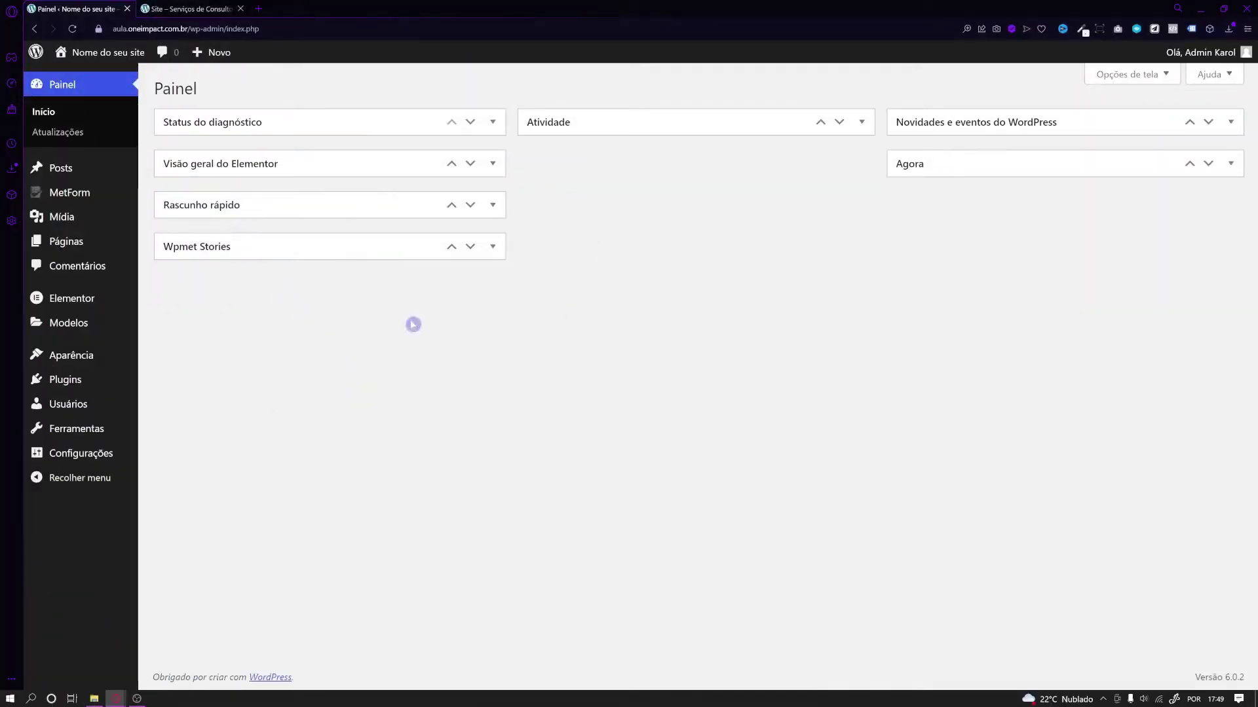
Search the plugin directory for "metform" and return to the installed plugins list.
left_click(105, 383)
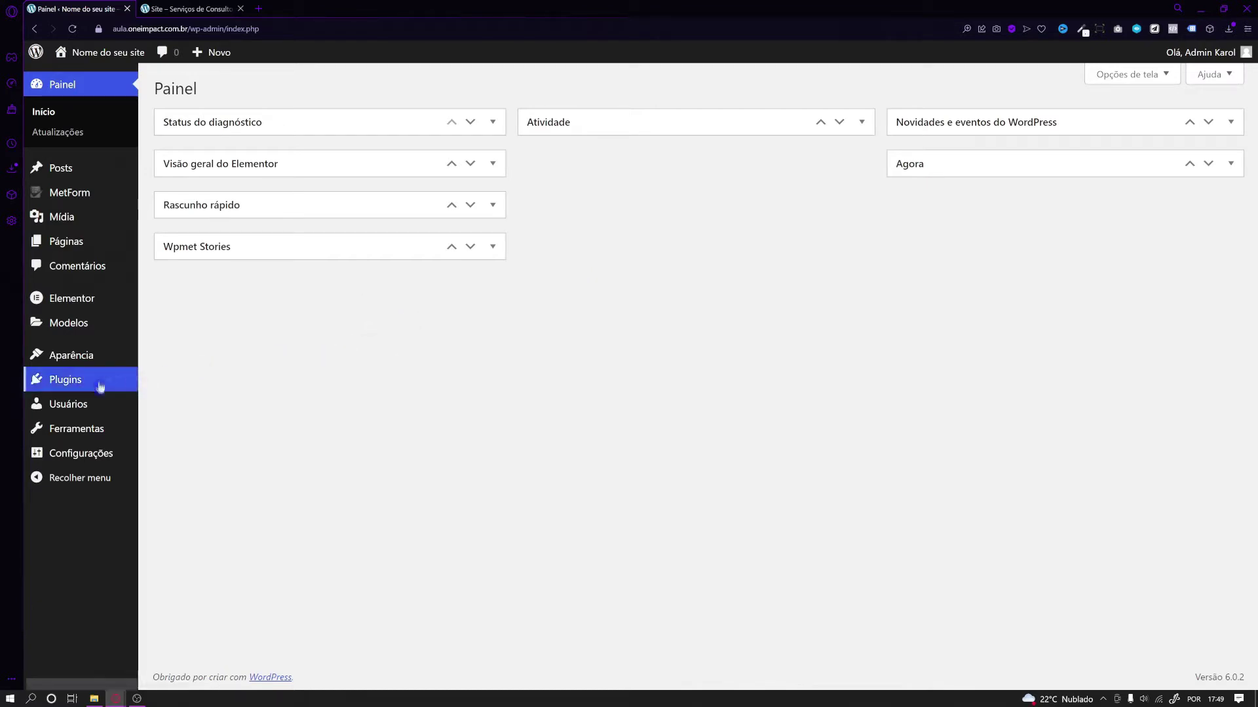
left_click(98, 383)
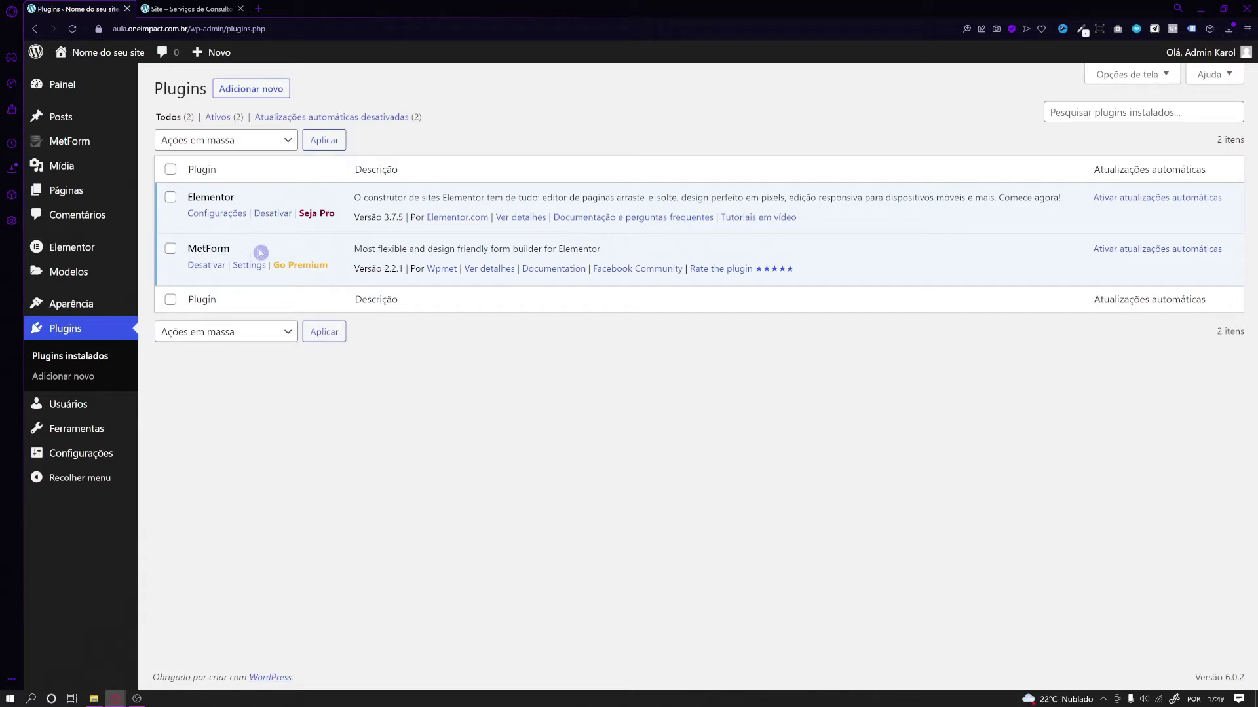
left_click(260, 99)
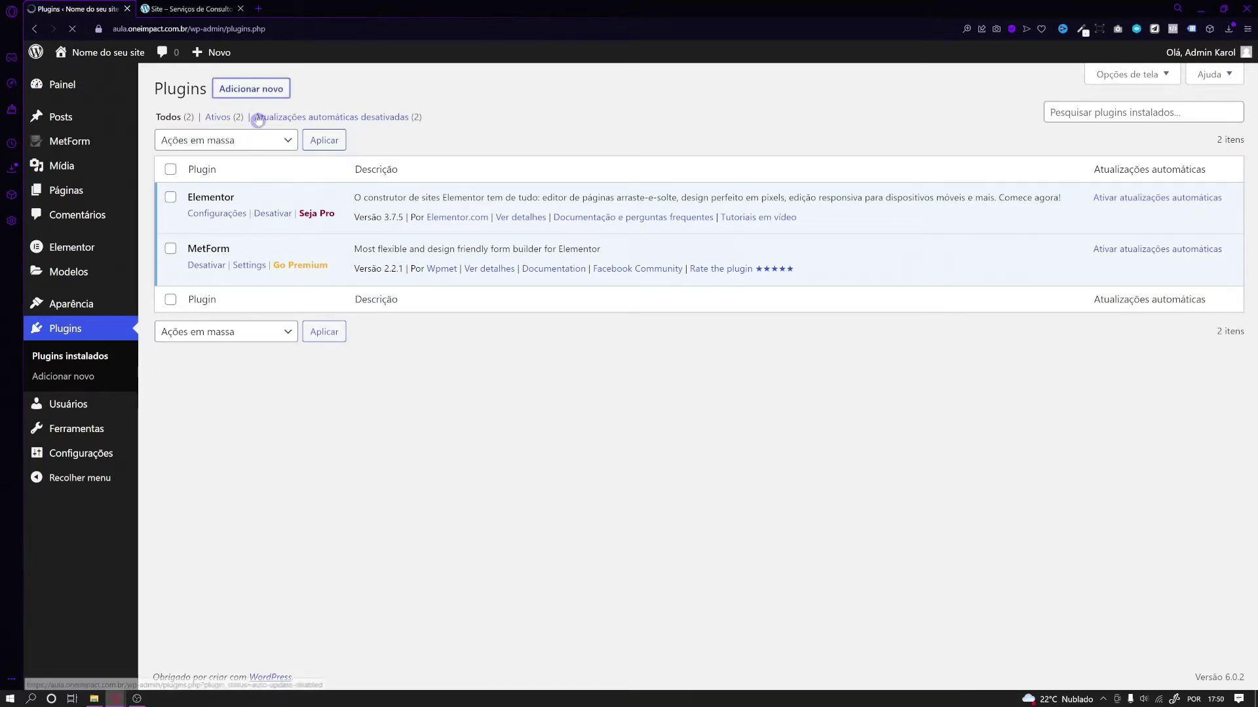
left_click(1076, 129)
type("metform")
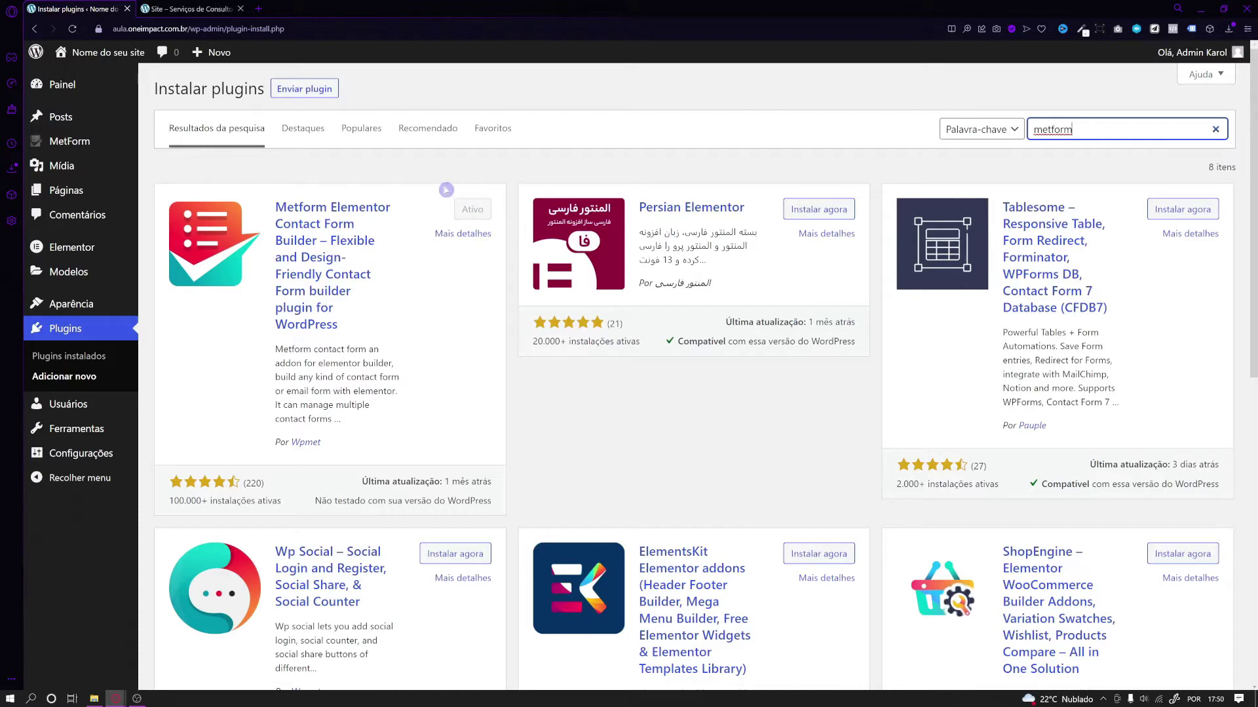
left_click(85, 330)
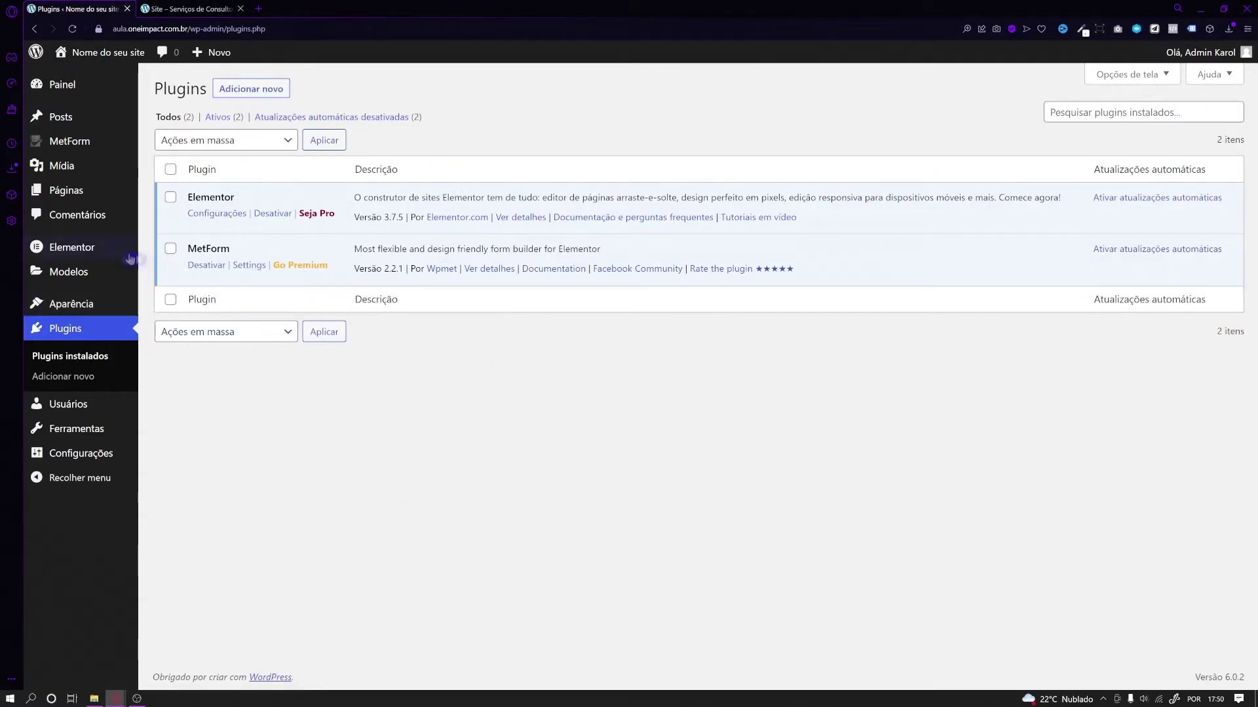
Open the Consultoria Financeira page in Elementor and delete the green WhatsApp button from the "Entre em contato" section.
left_click(67, 199)
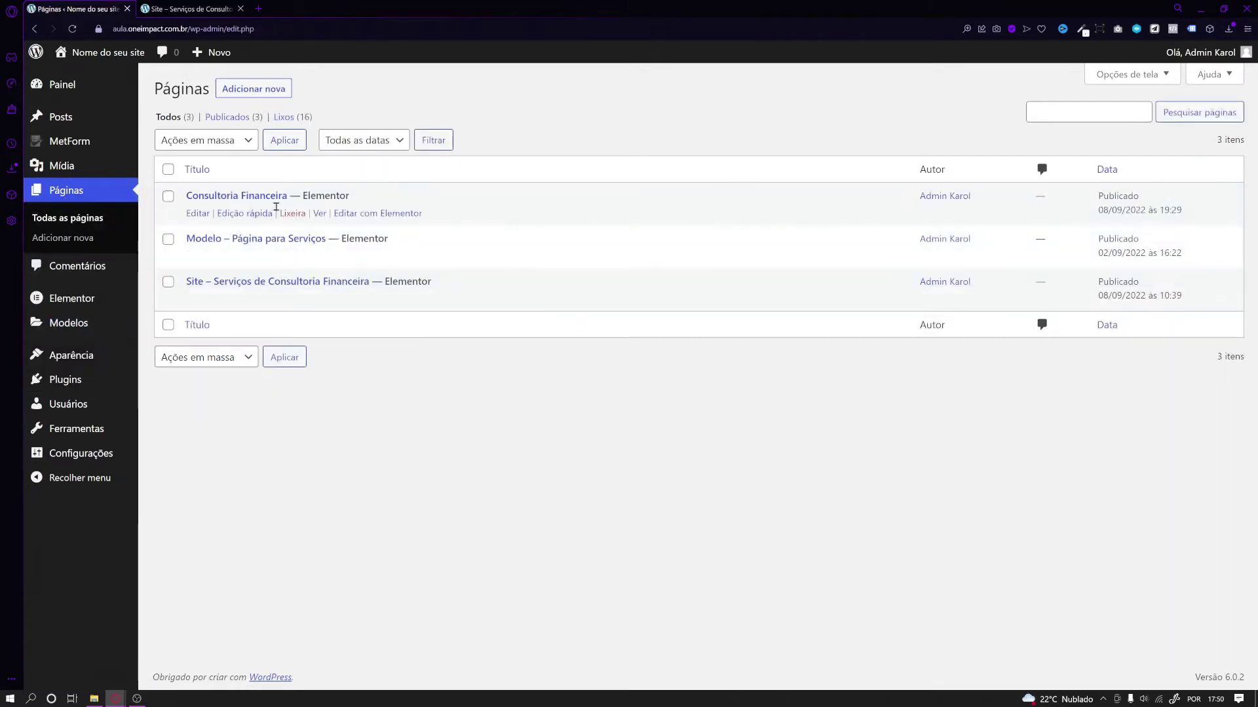
left_click(373, 214)
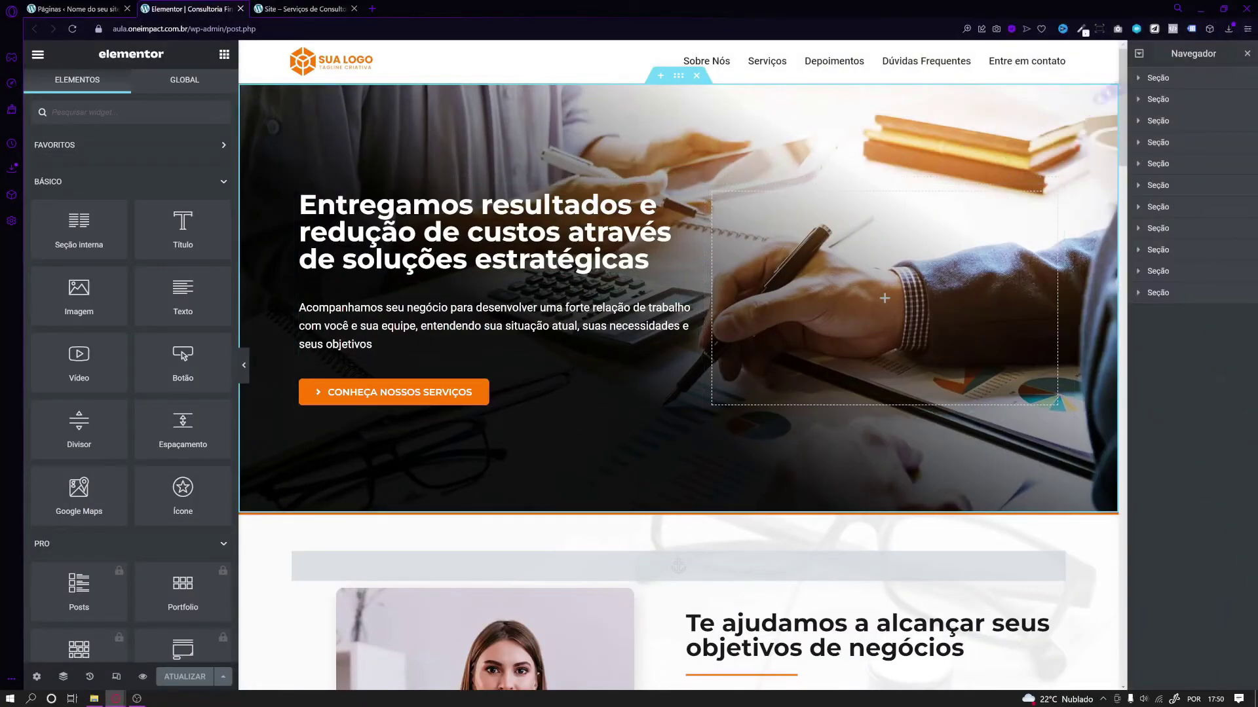
left_click_drag(1122, 83, 1150, 555)
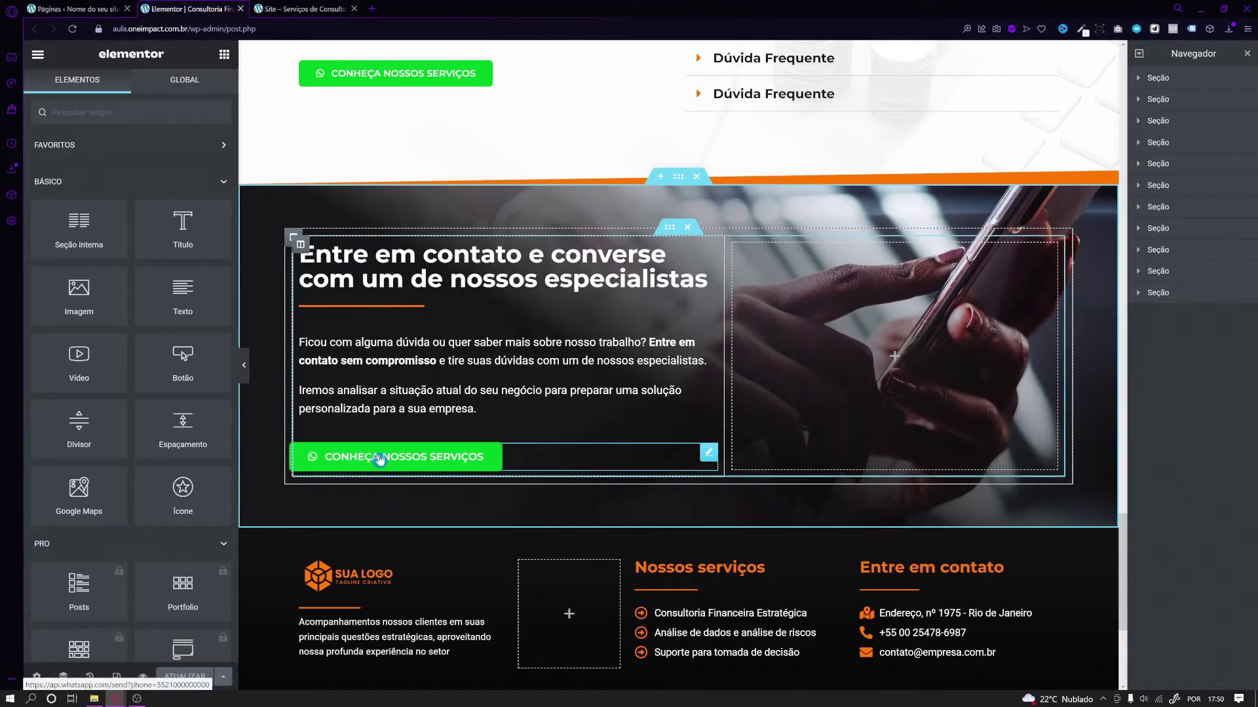
right_click(380, 457)
left_click(452, 661)
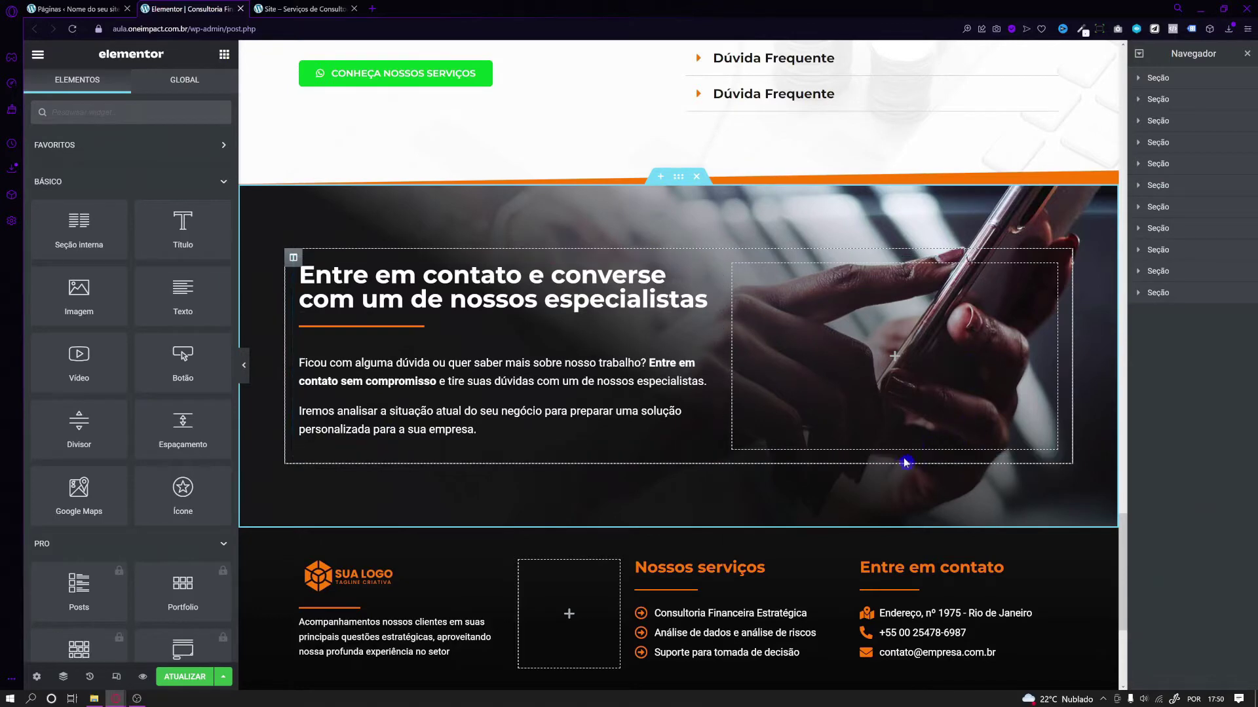
Find the MetForm widget and place it in the empty column beside the contact section's text.
left_click(162, 180)
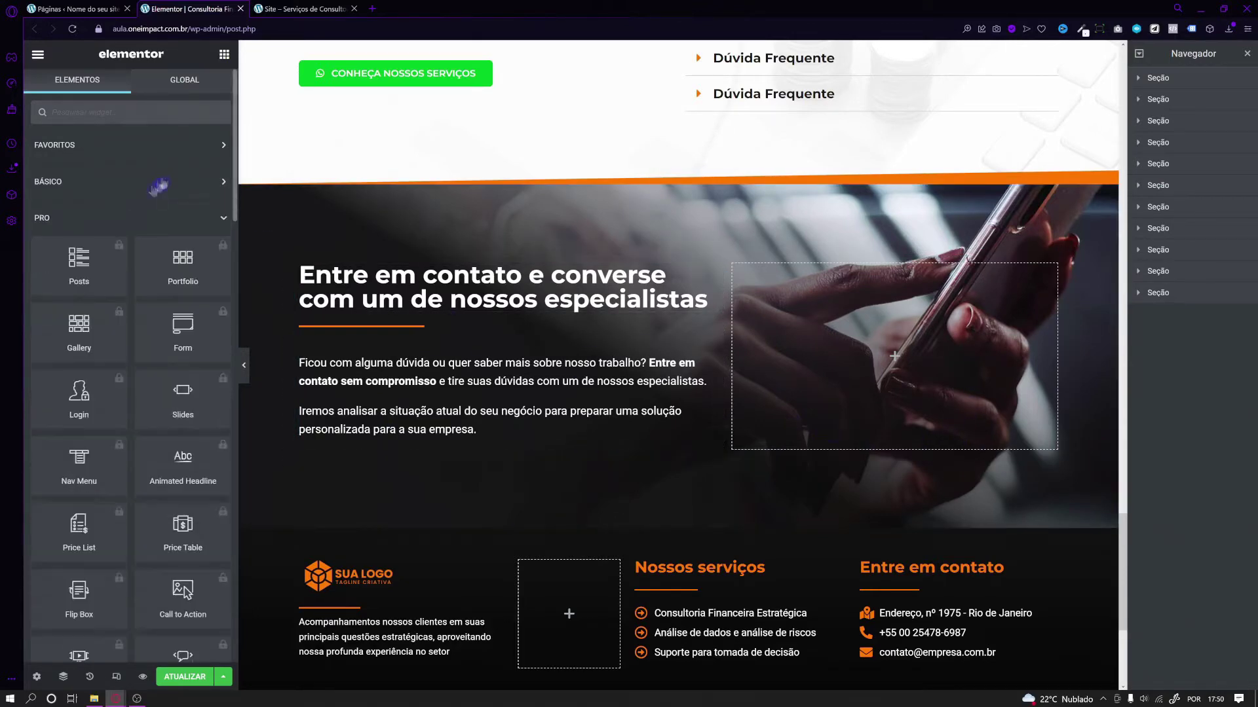
left_click(82, 219)
left_click(77, 257)
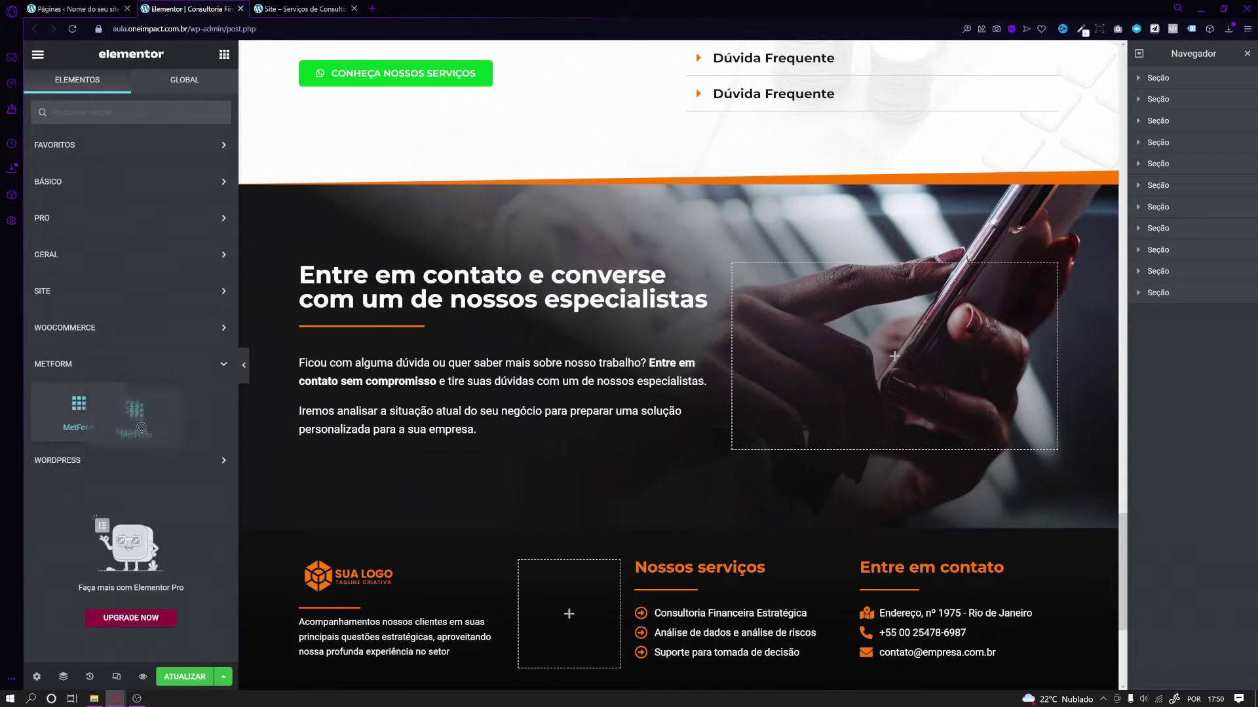
left_click(103, 112)
type("metf")
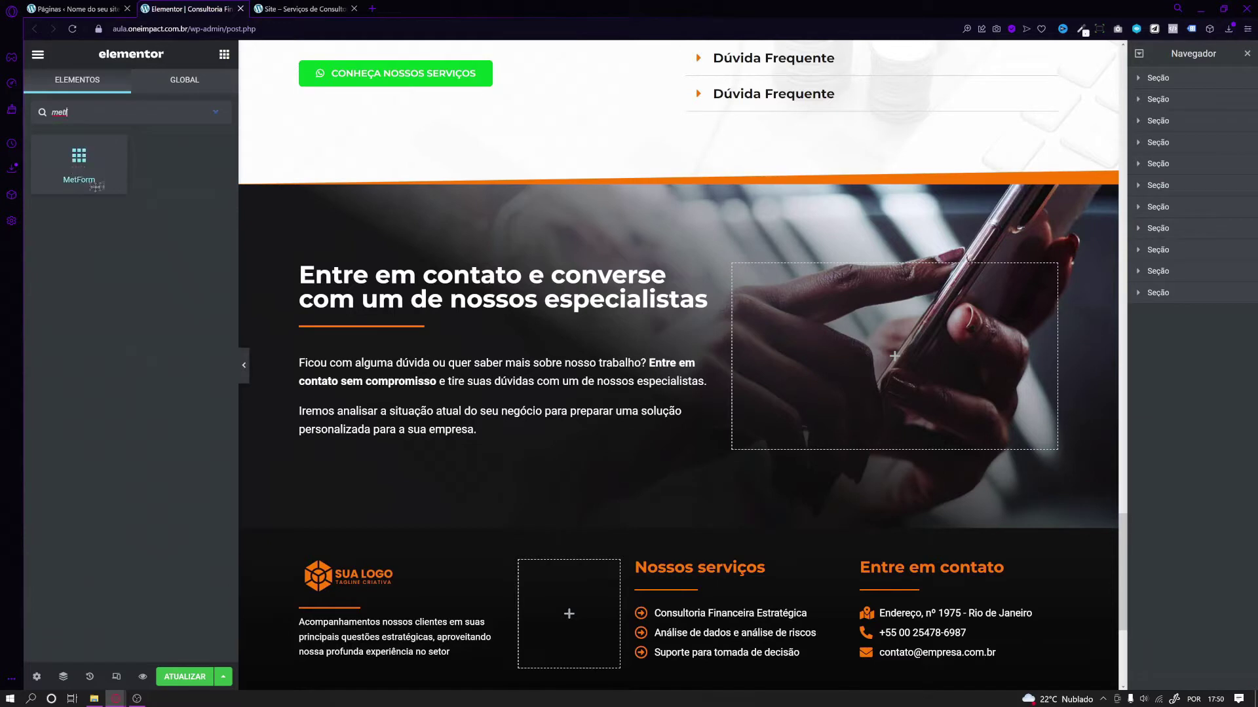
left_click_drag(68, 156, 901, 341)
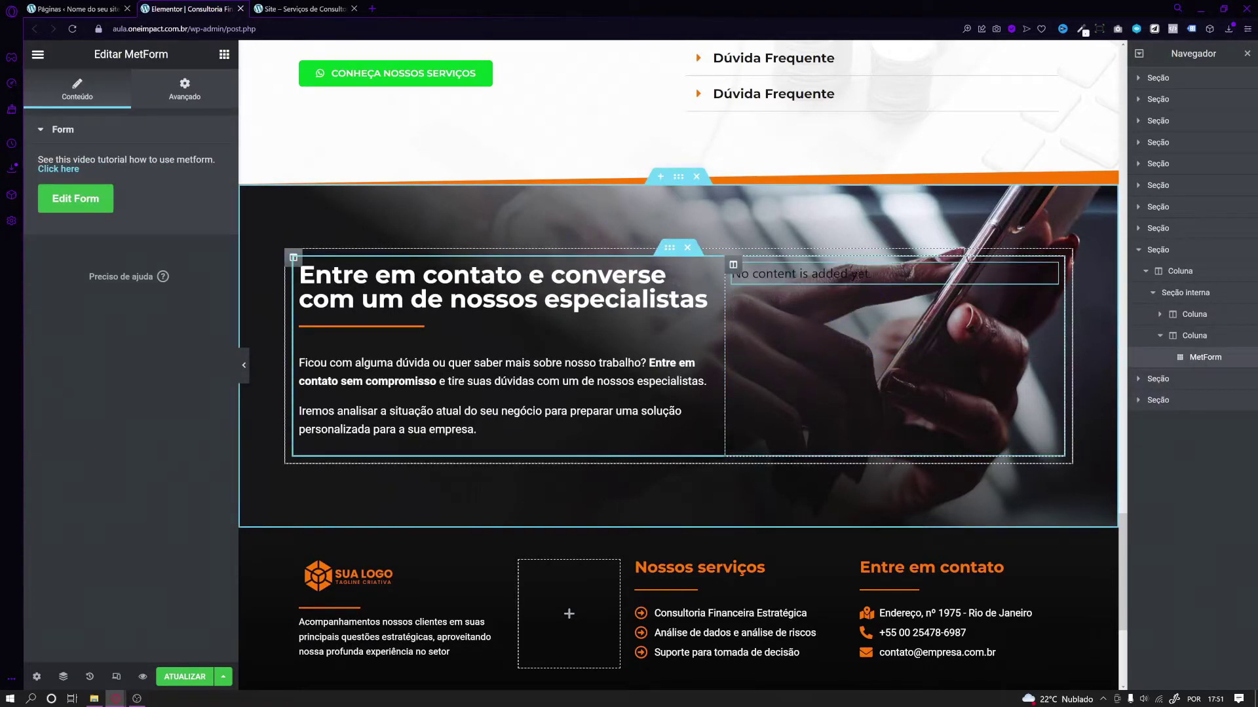
Create a new MetForm form from the blank template and open it for editing.
left_click(63, 201)
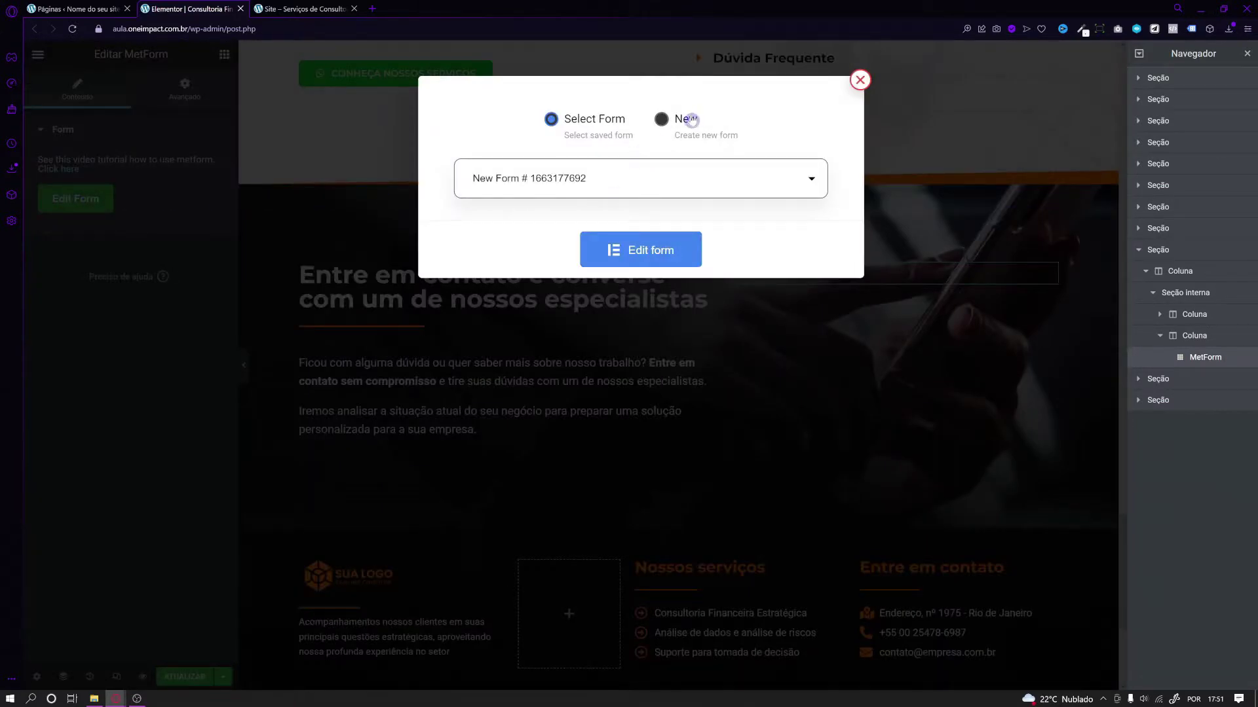
left_click(689, 120)
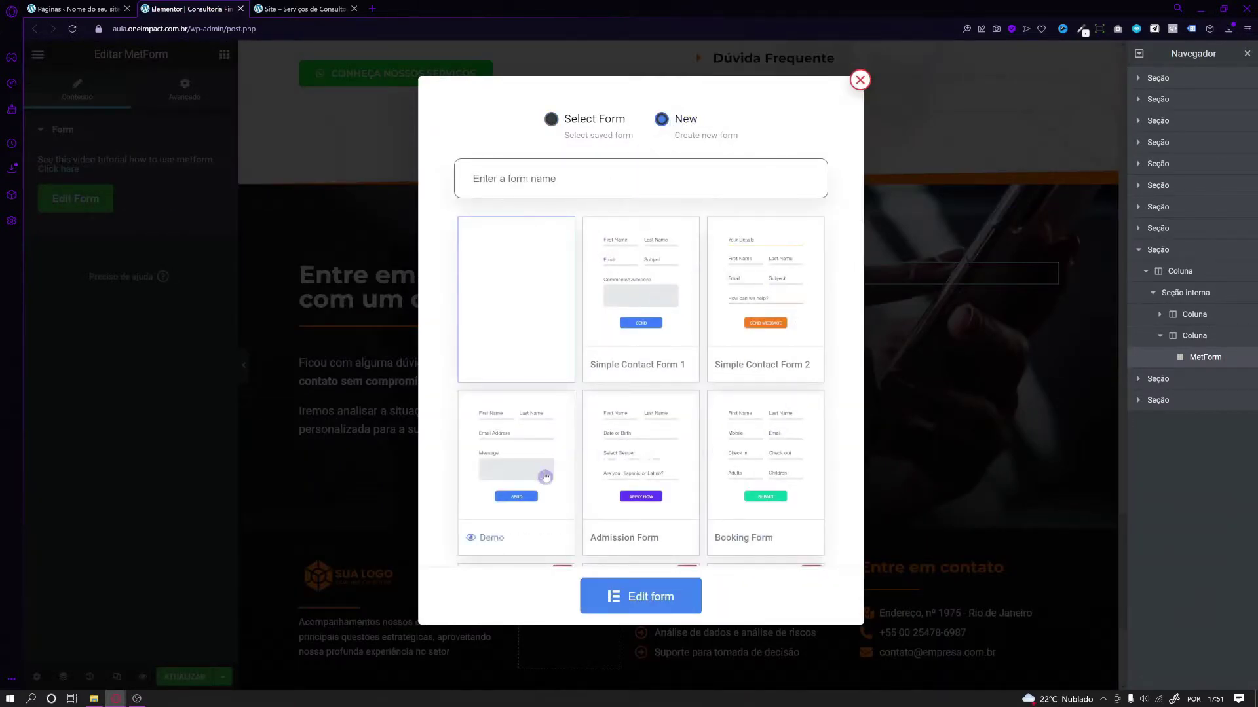
scroll(545, 476, "down", 4)
scroll(758, 498, "up", 3)
scroll(629, 389, "down", 1)
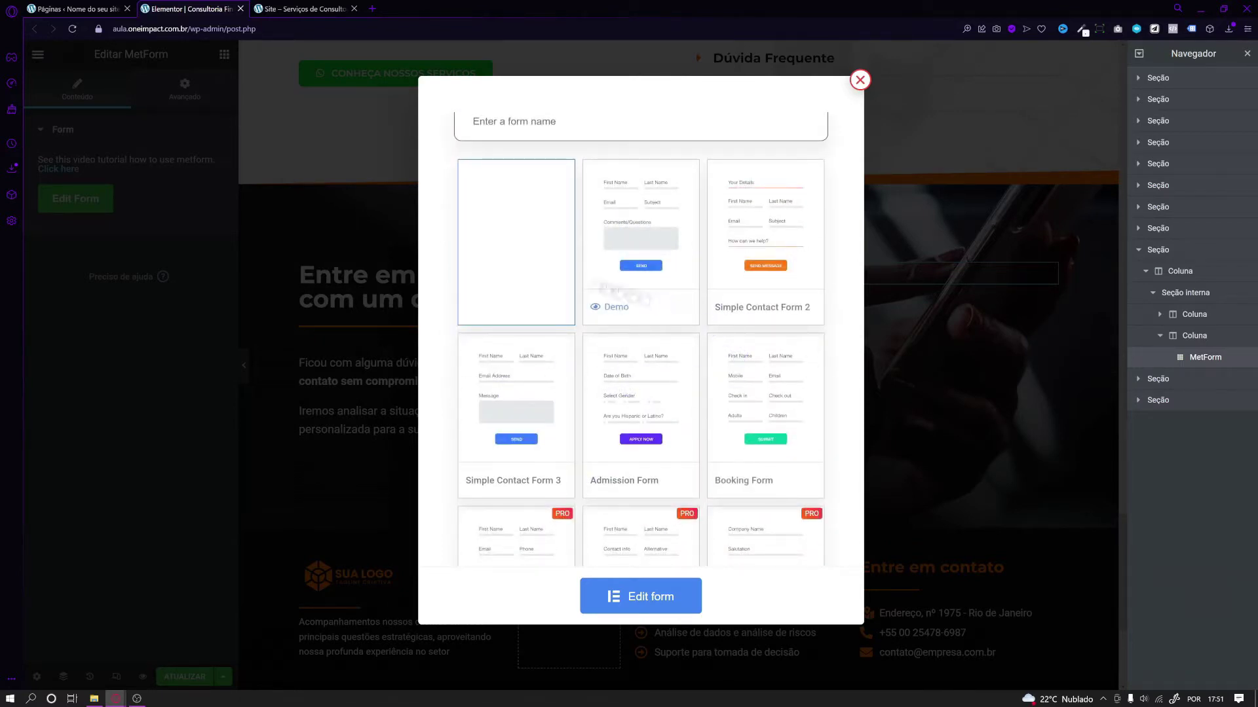
scroll(537, 262, "up", 1)
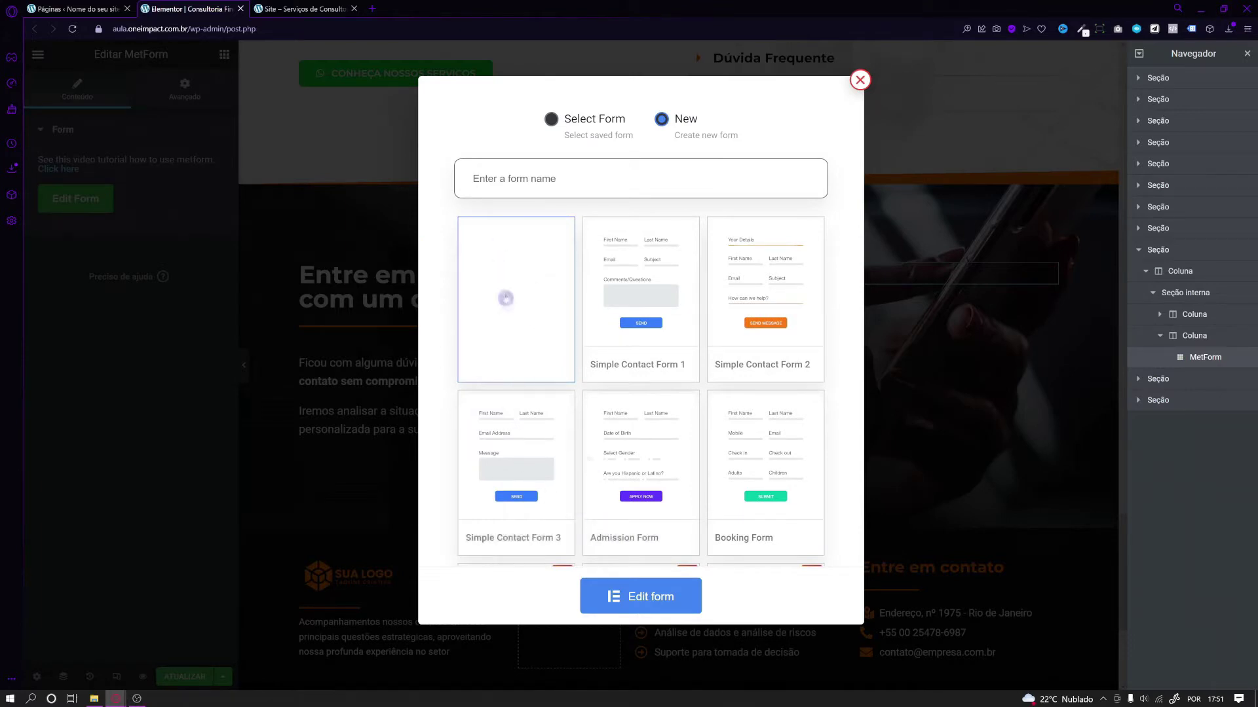
left_click(680, 593)
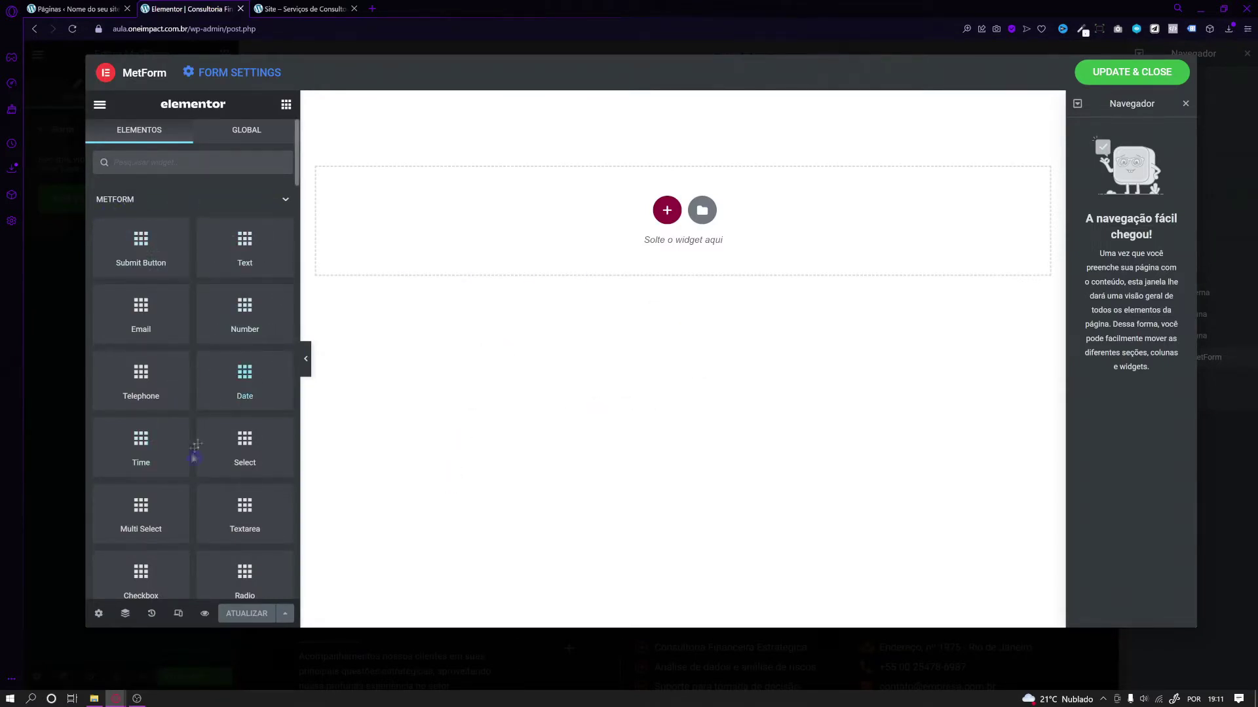
scroll(190, 458, "down", 6)
scroll(144, 498, "up", 6)
scroll(249, 537, "down", 2)
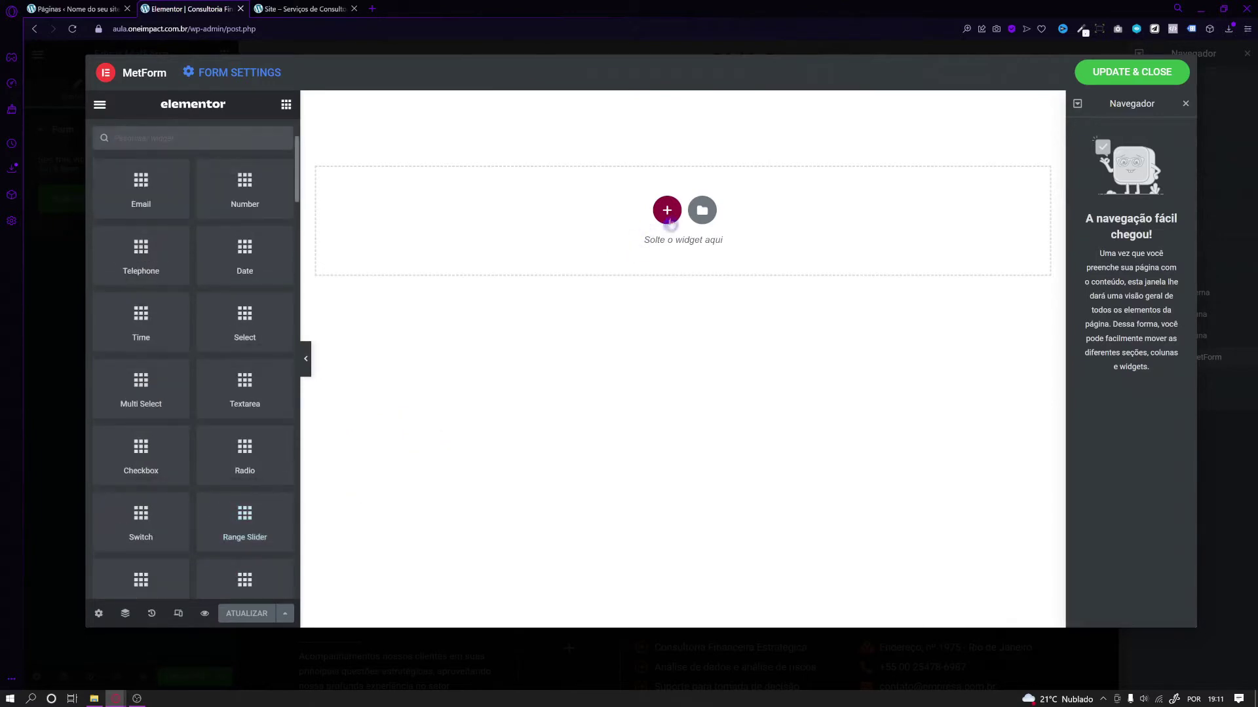
Add a single-column section to the form, set its width to 800, and choose the "Altura mínima" height option.
left_click(666, 211)
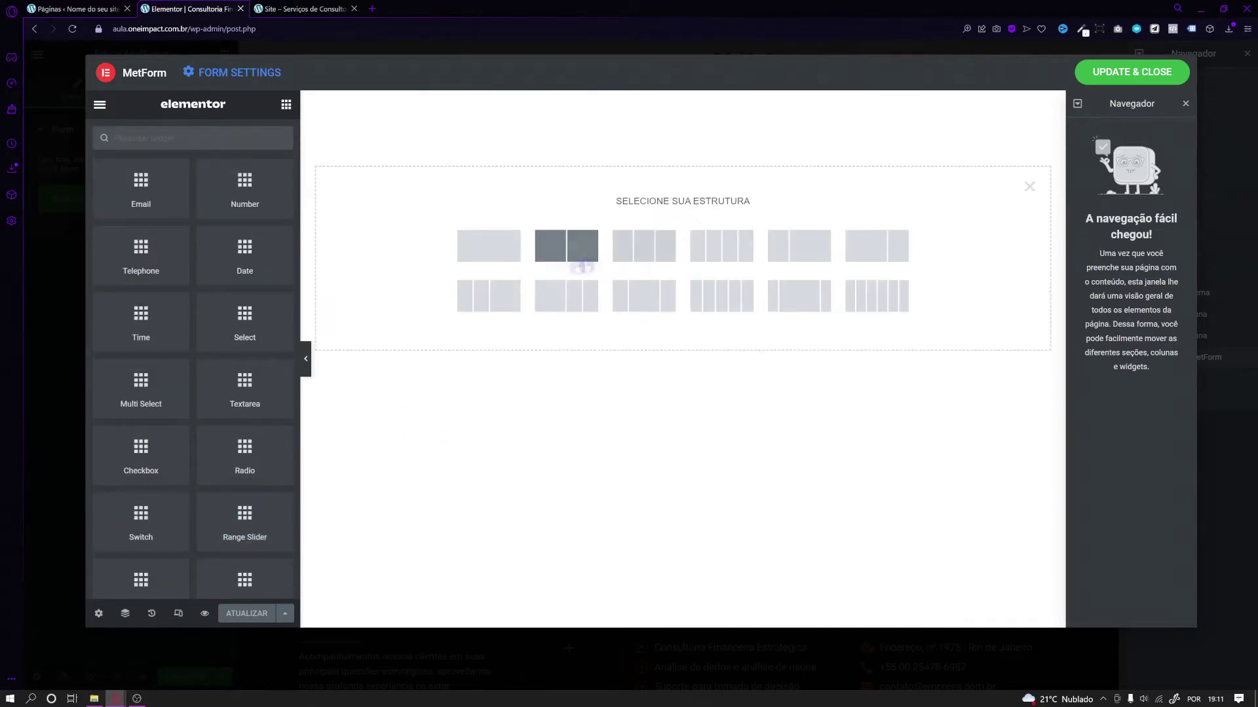
left_click(501, 259)
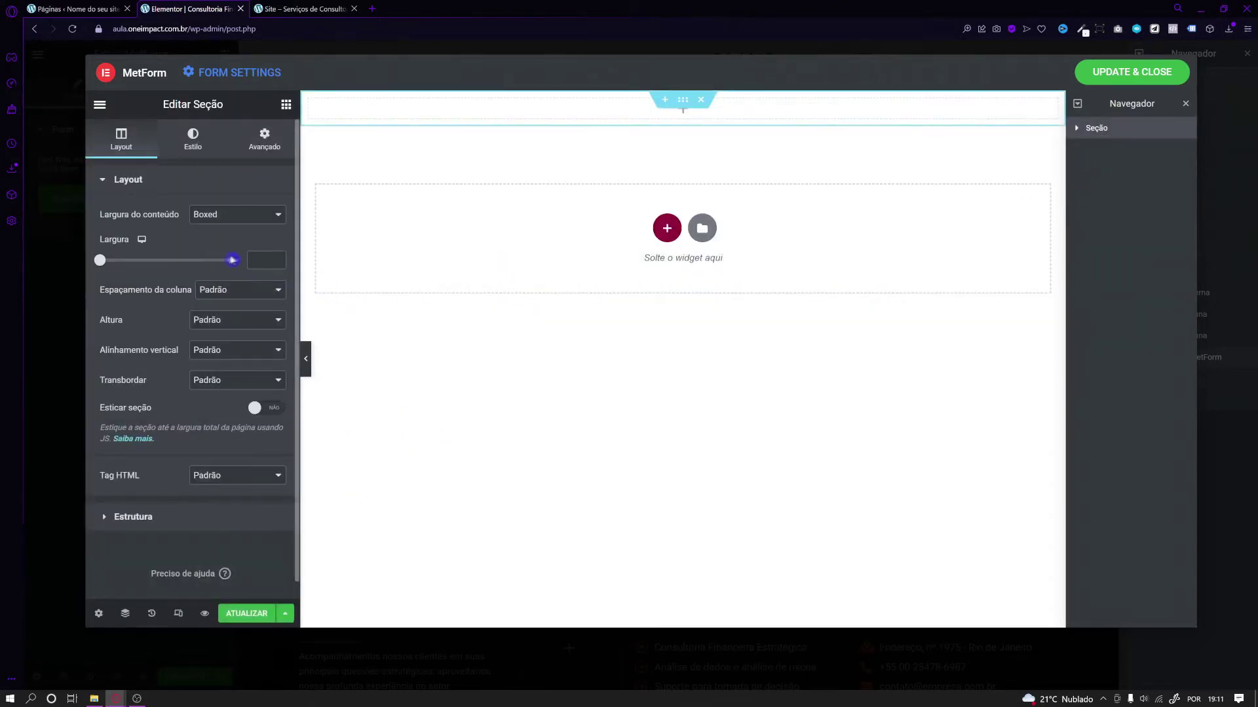
type("00")
left_click(249, 320)
left_click(265, 359)
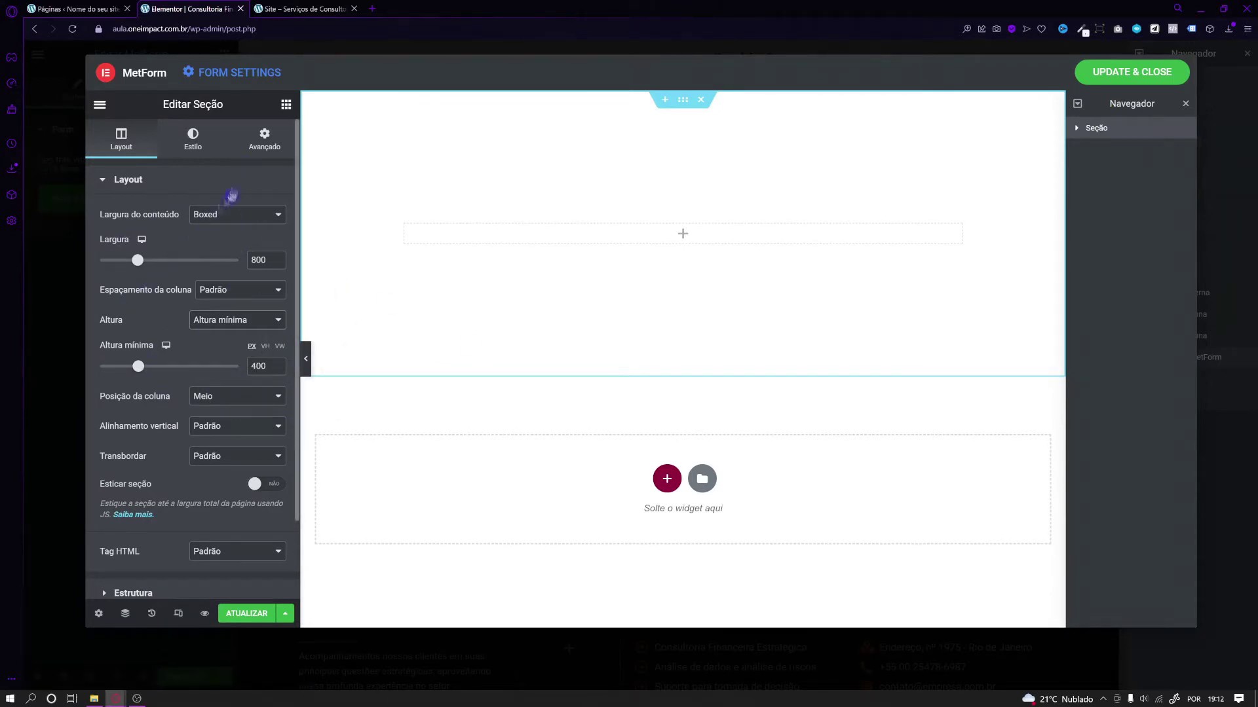
Place a two-column inner section (Seção interna) inside the new section's column.
left_click(286, 106)
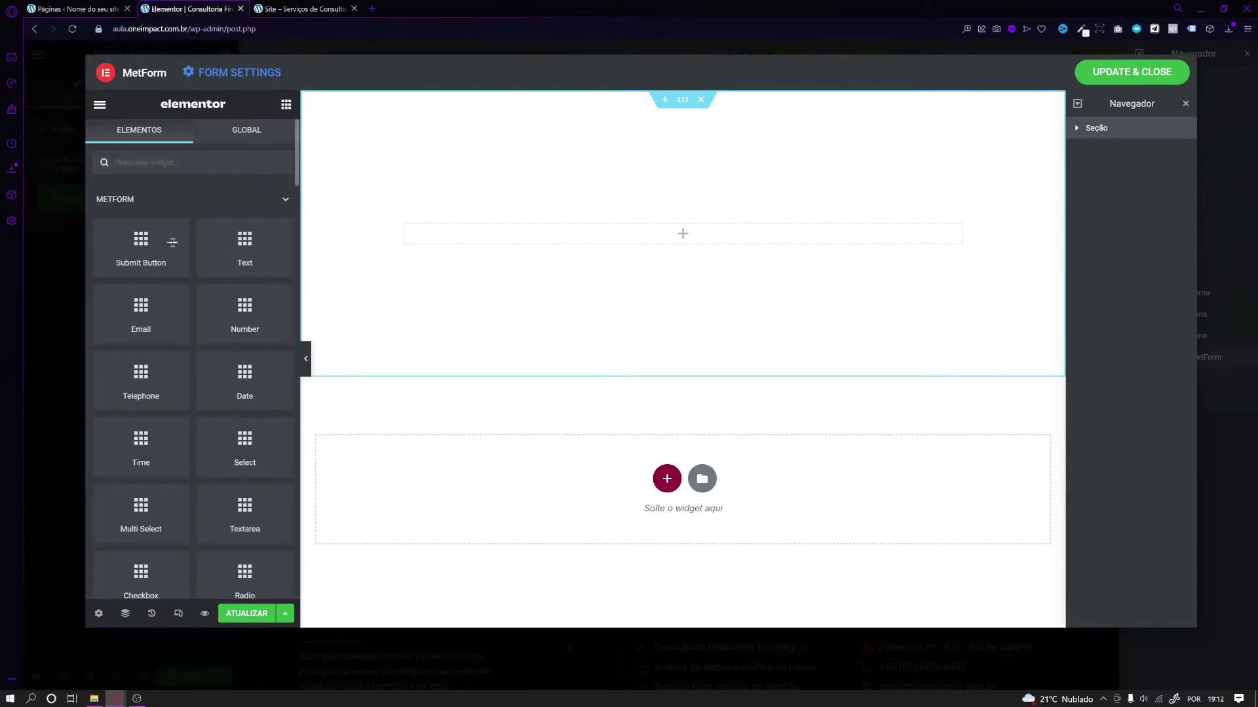
left_click(125, 206)
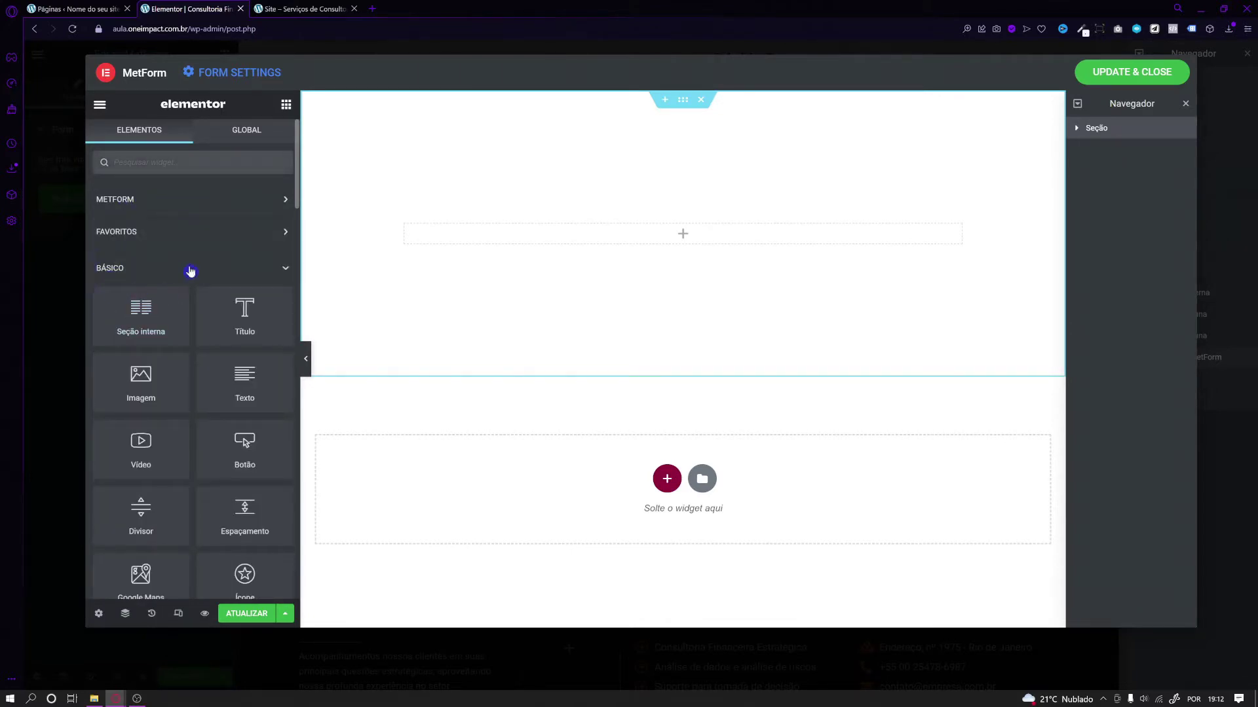
left_click_drag(138, 307, 524, 233)
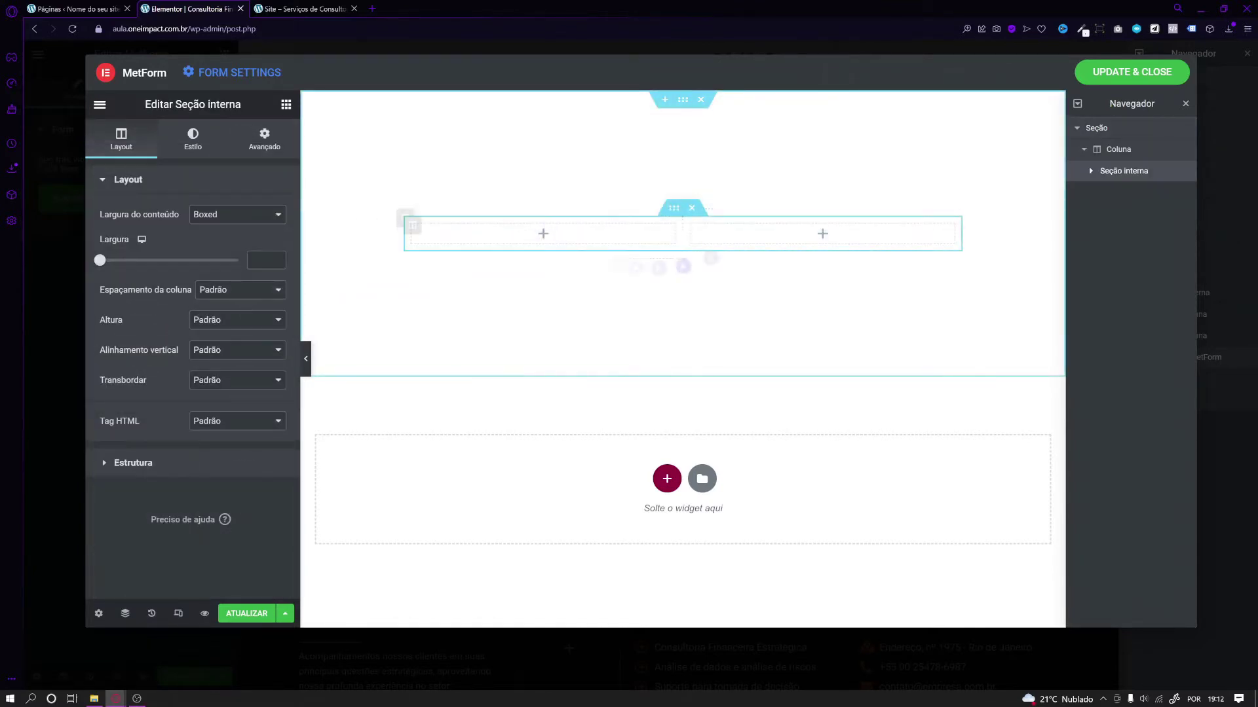
Place the MetForm First Name (Listing) field in the first column of the inner section.
left_click(286, 104)
left_click(131, 200)
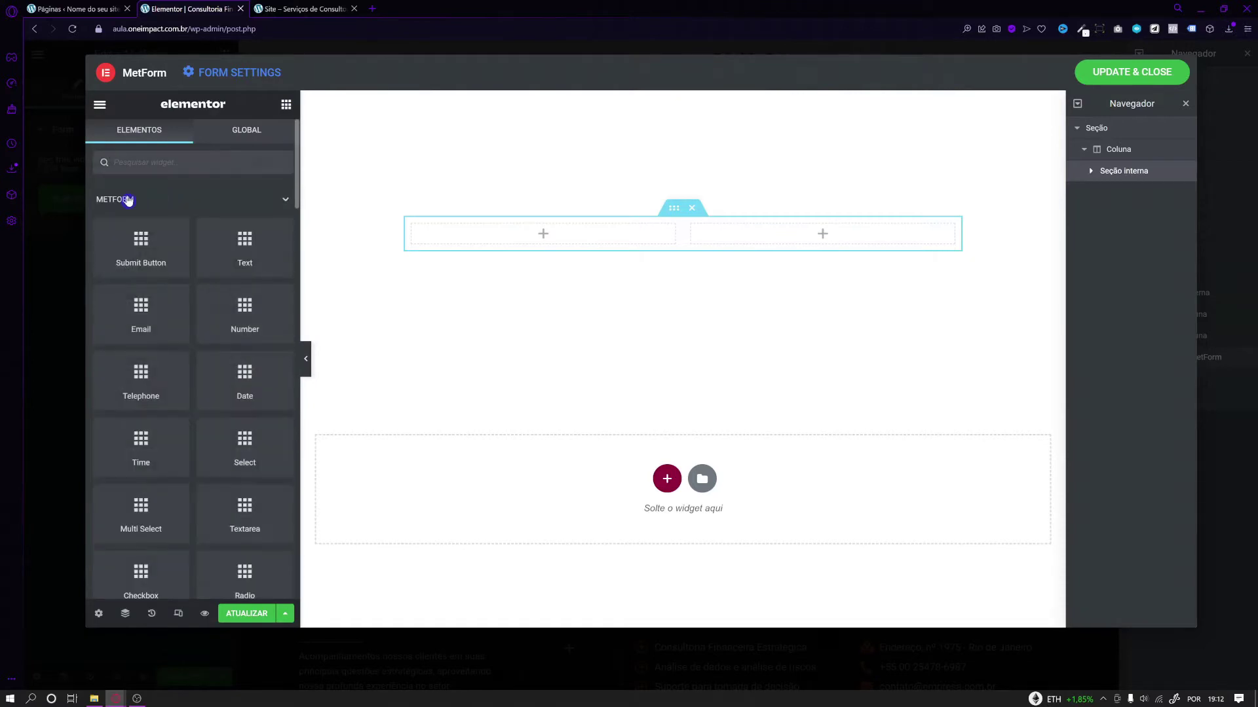
scroll(241, 441, "down", 2)
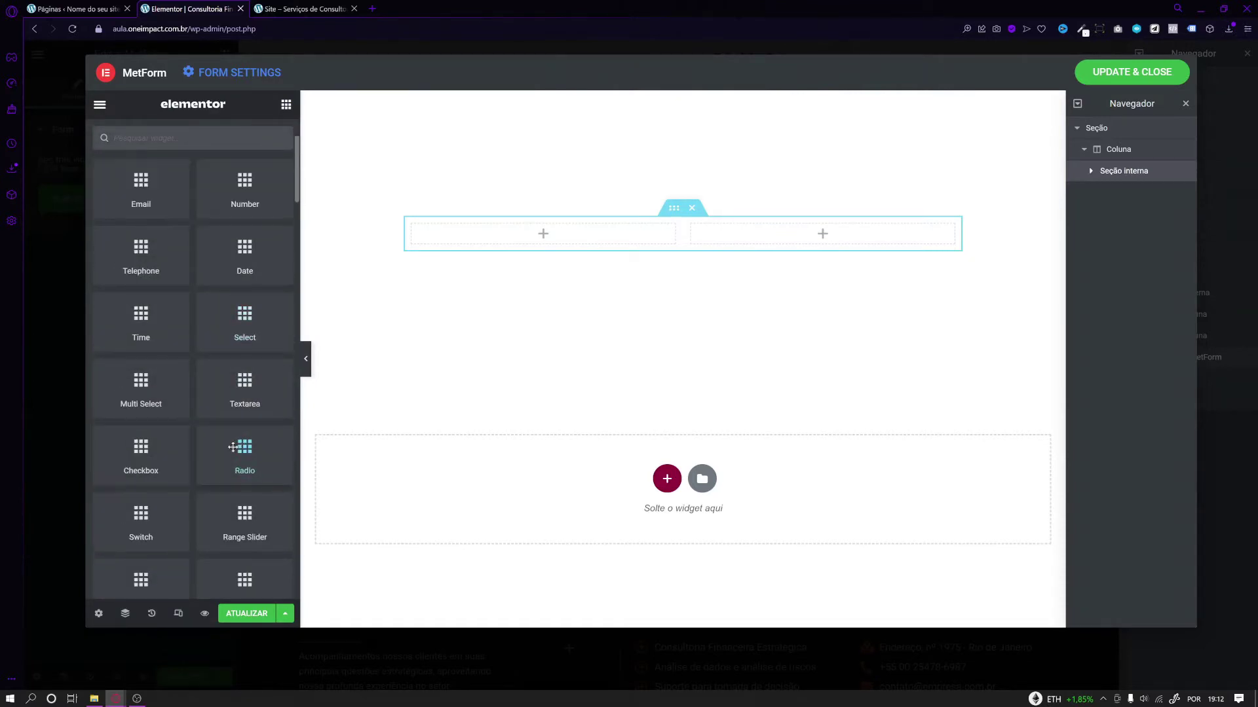
scroll(233, 447, "down", 2)
scroll(210, 435, "up", 2)
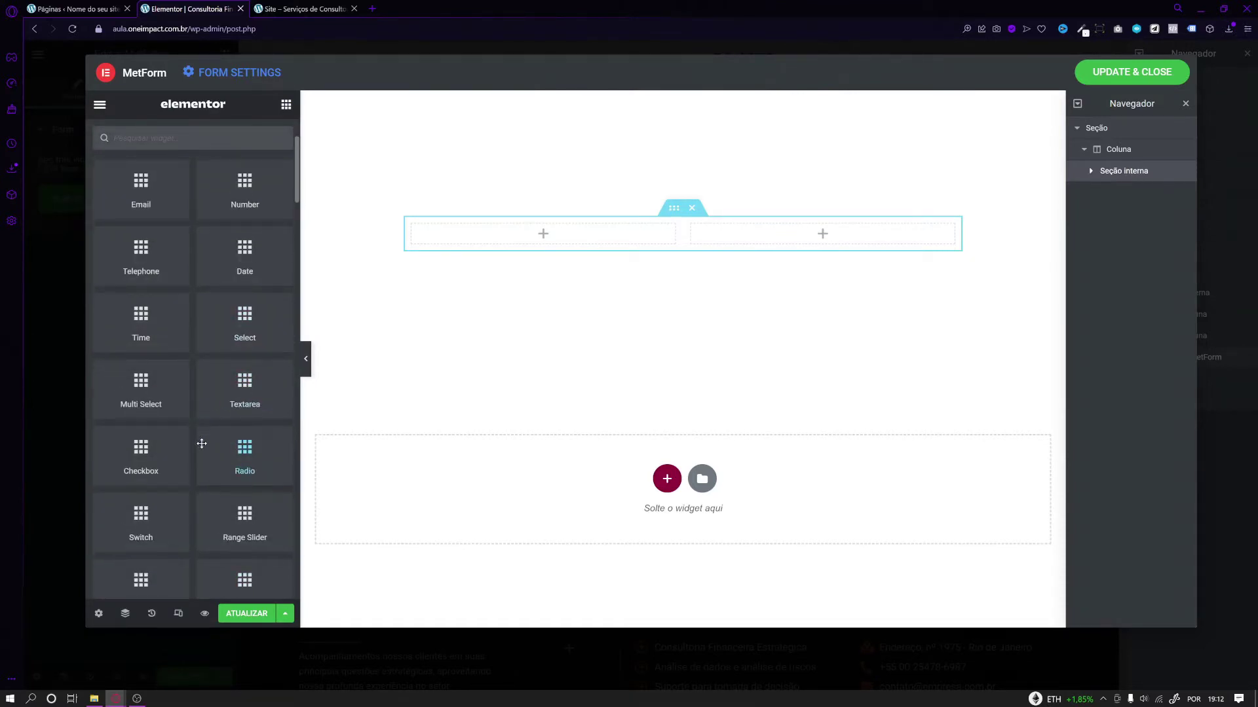
scroll(202, 443, "down", 6)
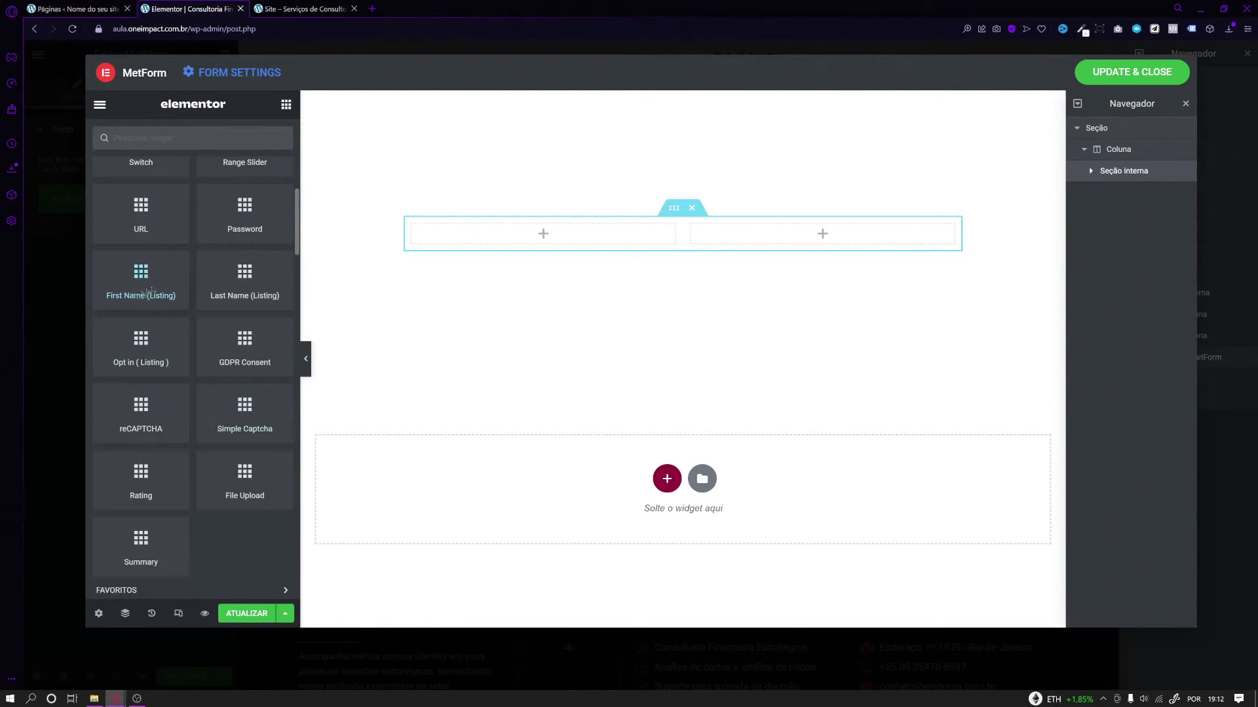
left_click_drag(137, 283, 511, 231)
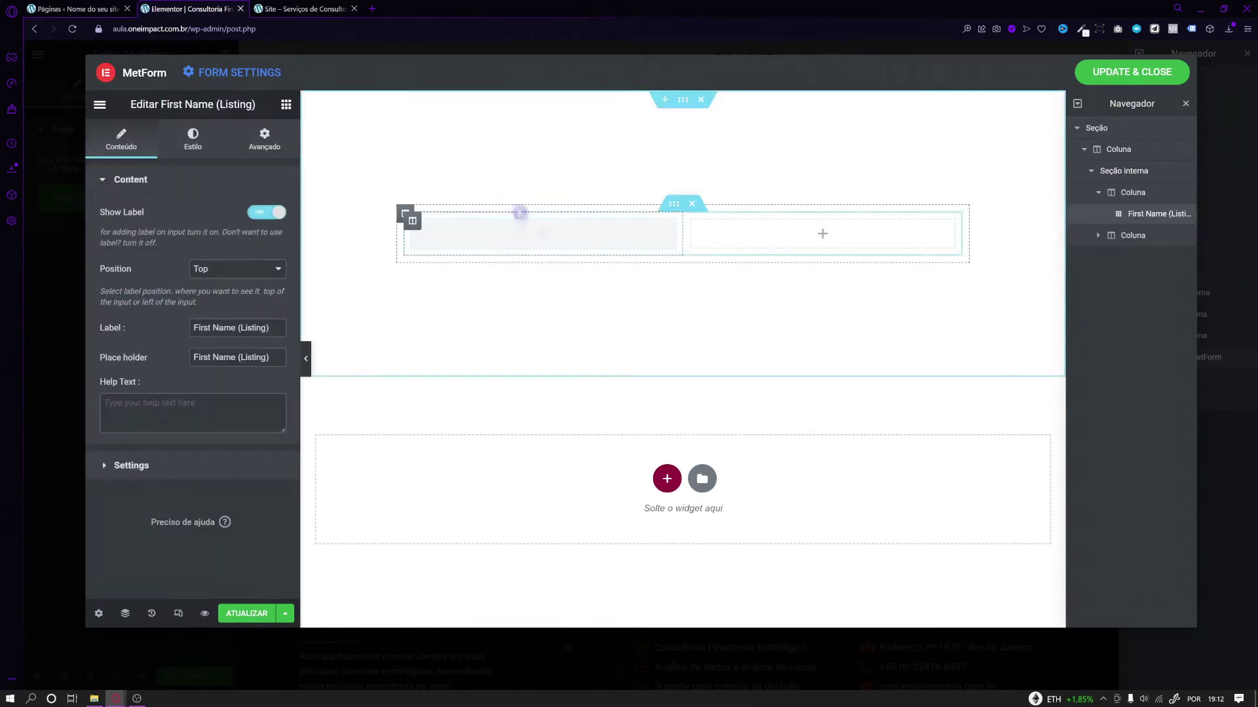
Place the MetForm Telephone field in the empty column beside the First Name field.
left_click(286, 104)
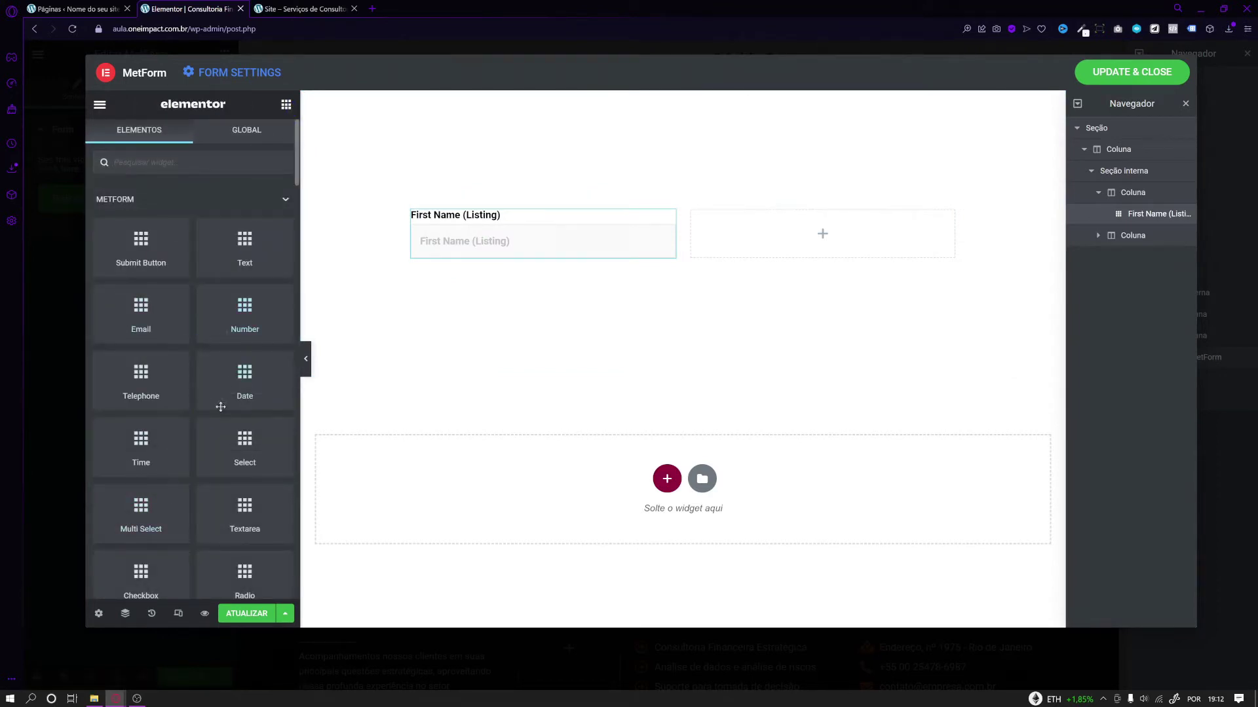
scroll(203, 458, "down", 2)
scroll(223, 487, "down", 2)
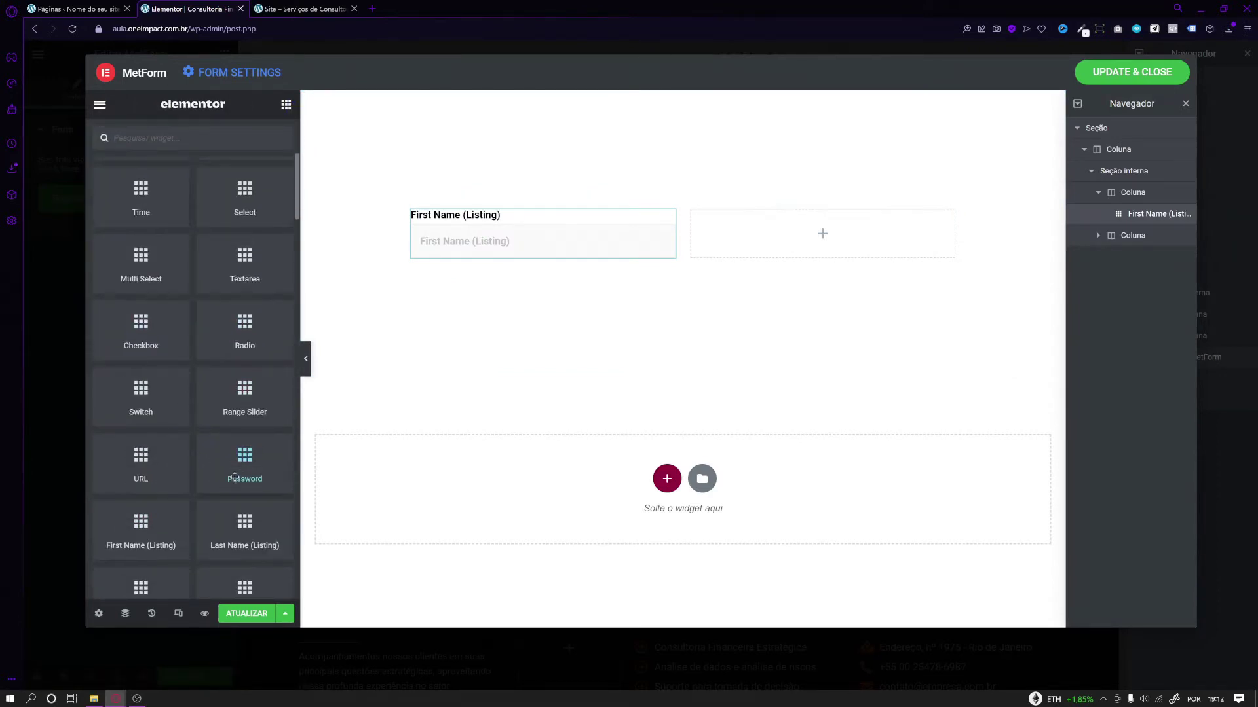
scroll(196, 496, "up", 2)
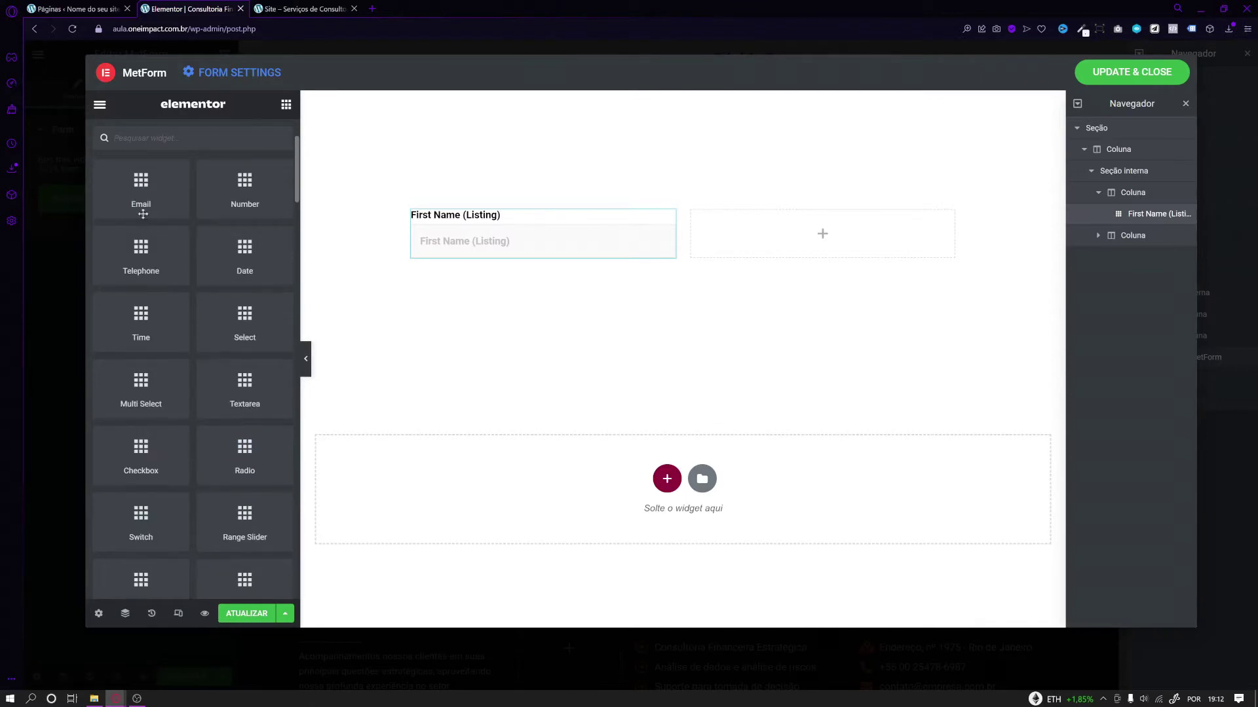
left_click_drag(158, 255, 822, 259)
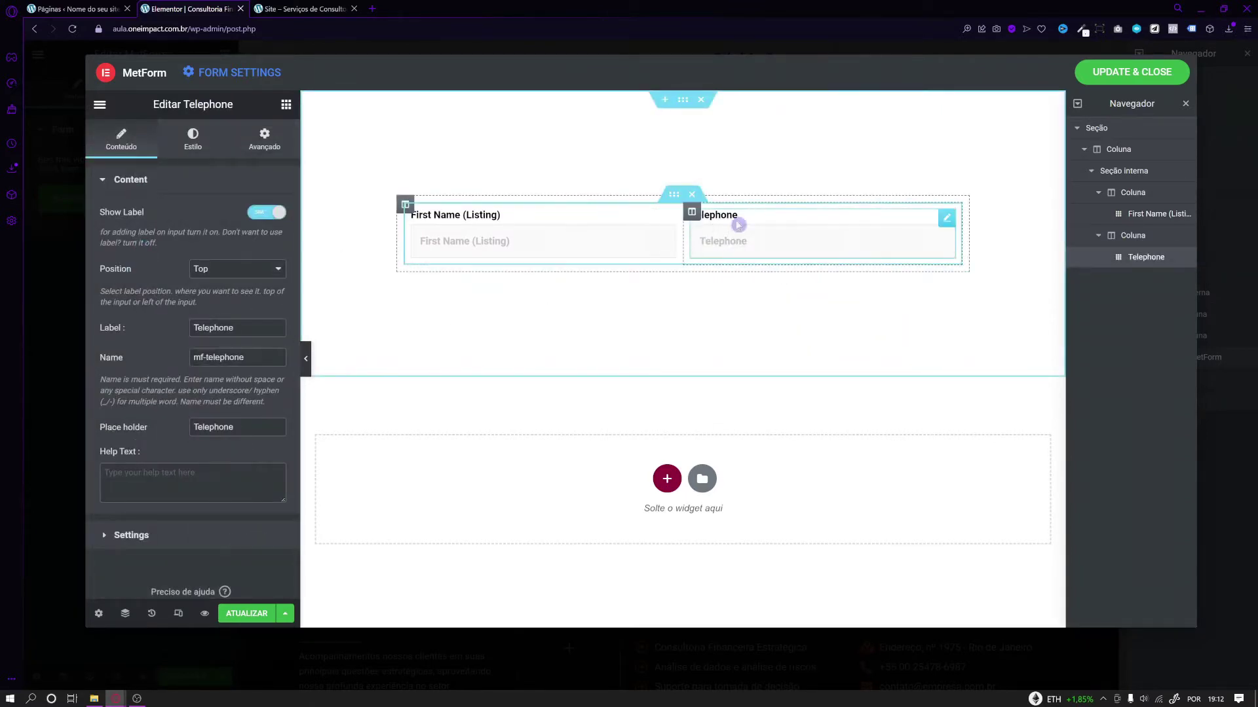
Add a second inner section below the First Name and Telephone fields and place the MetForm Email field in its first column.
left_click(286, 104)
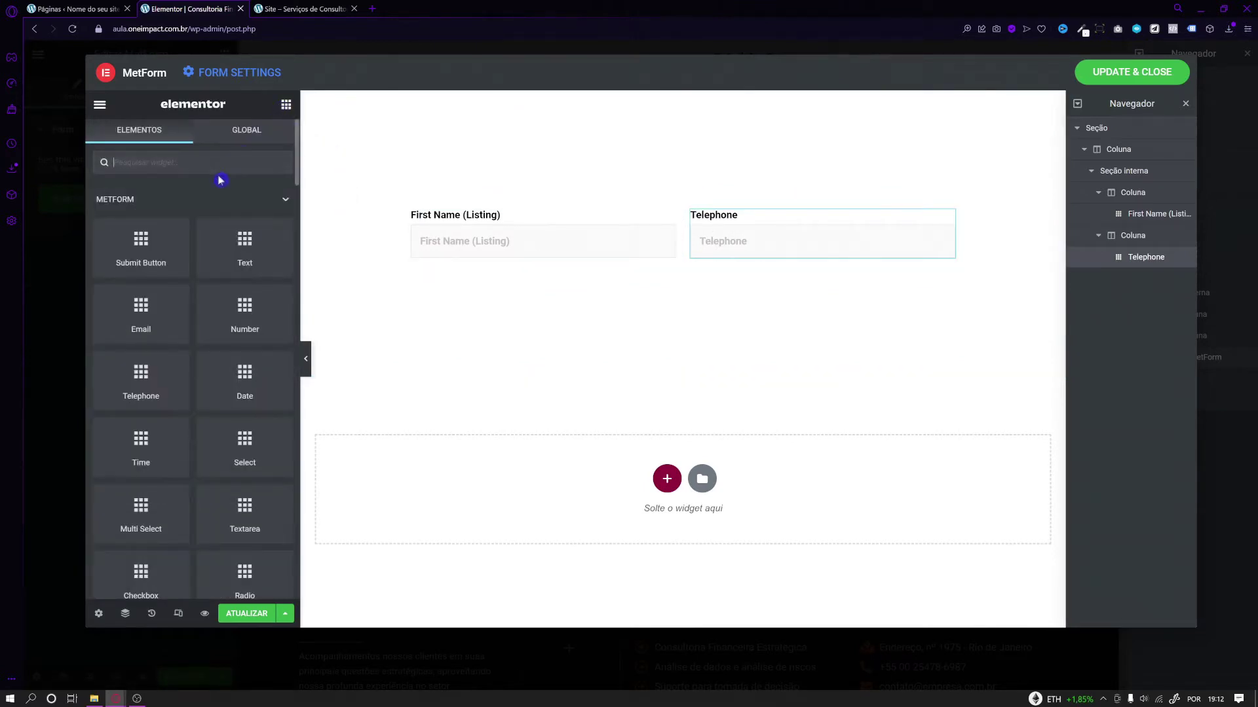
left_click(215, 199)
left_click_drag(147, 308, 552, 266)
left_click(286, 104)
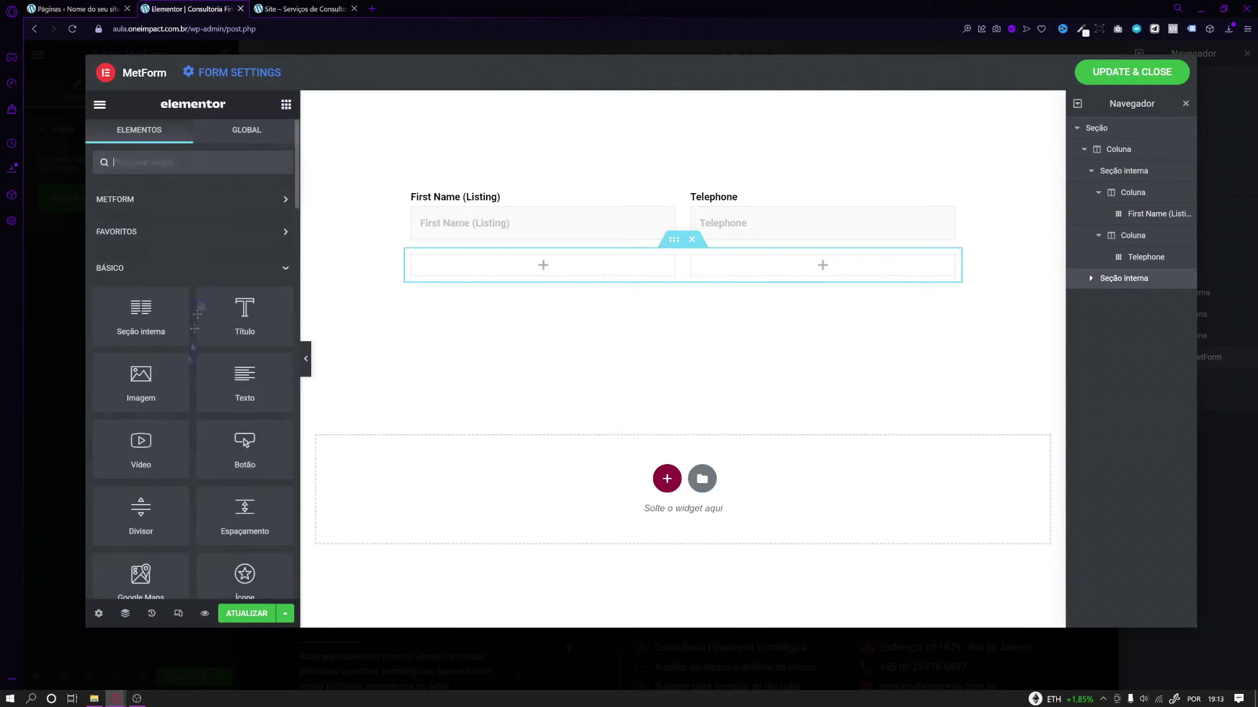
left_click(152, 201)
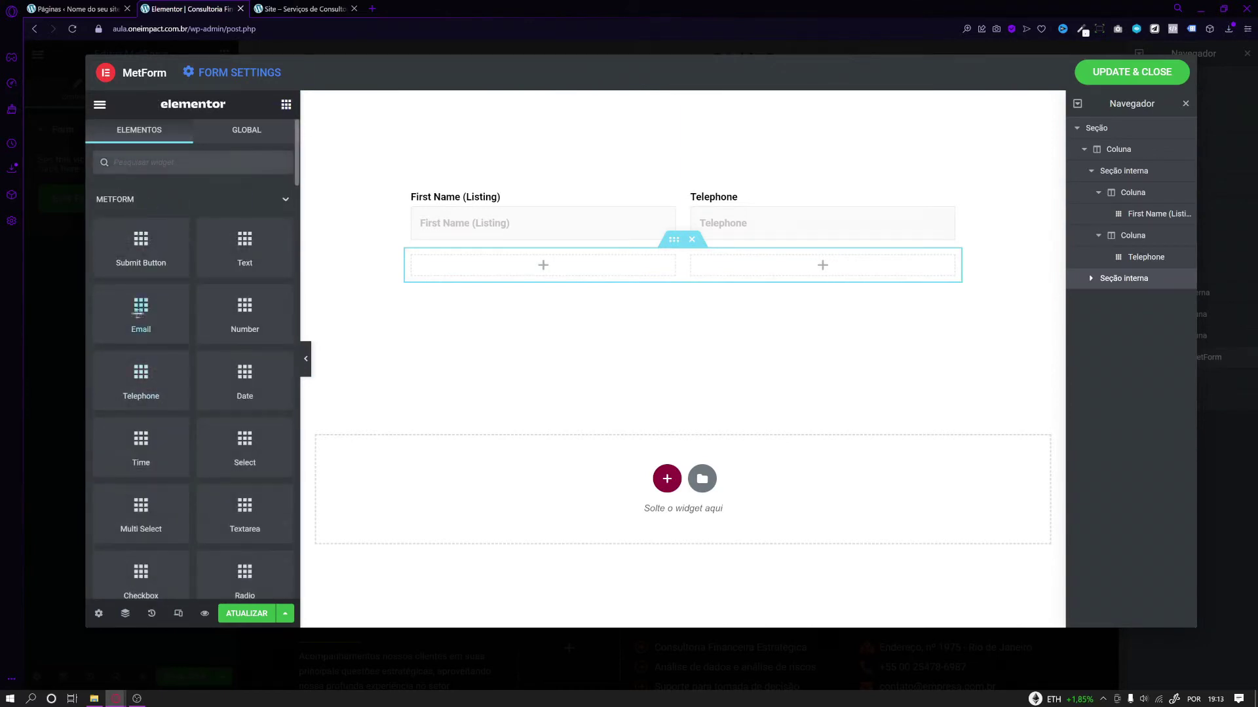
left_click_drag(138, 313, 524, 270)
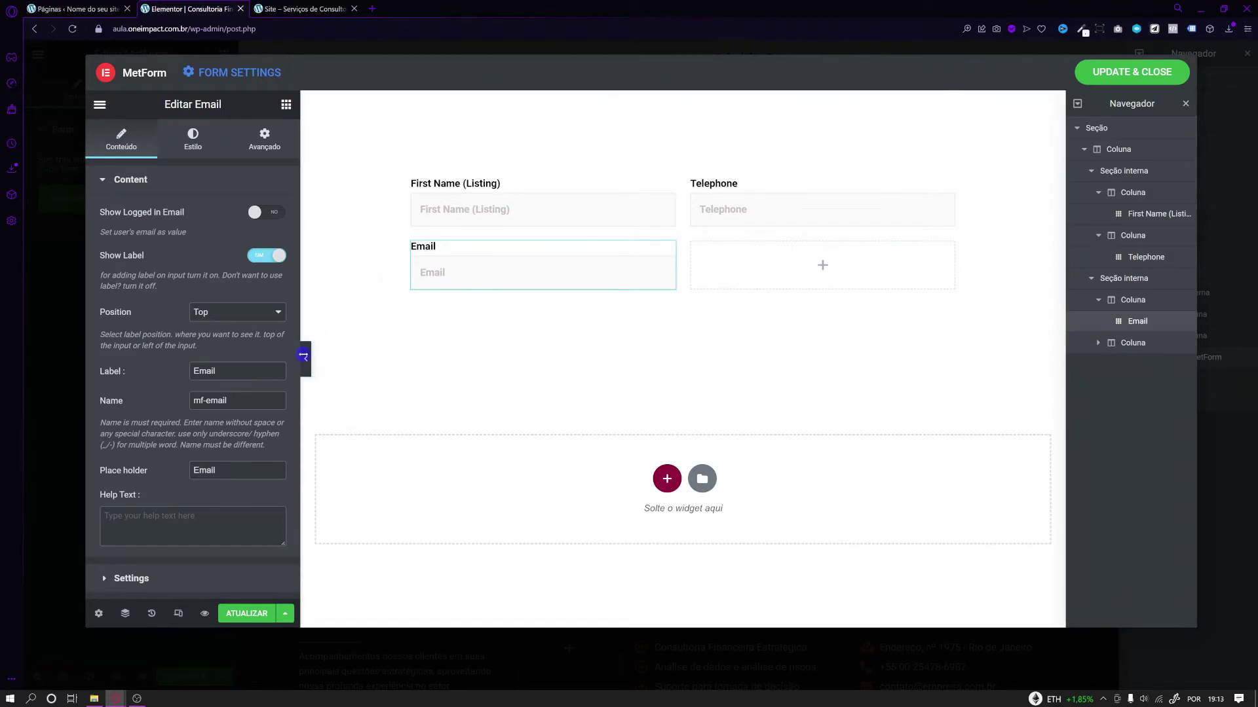
Delete the empty column beside the Email field and preview the form layout.
left_click(305, 358)
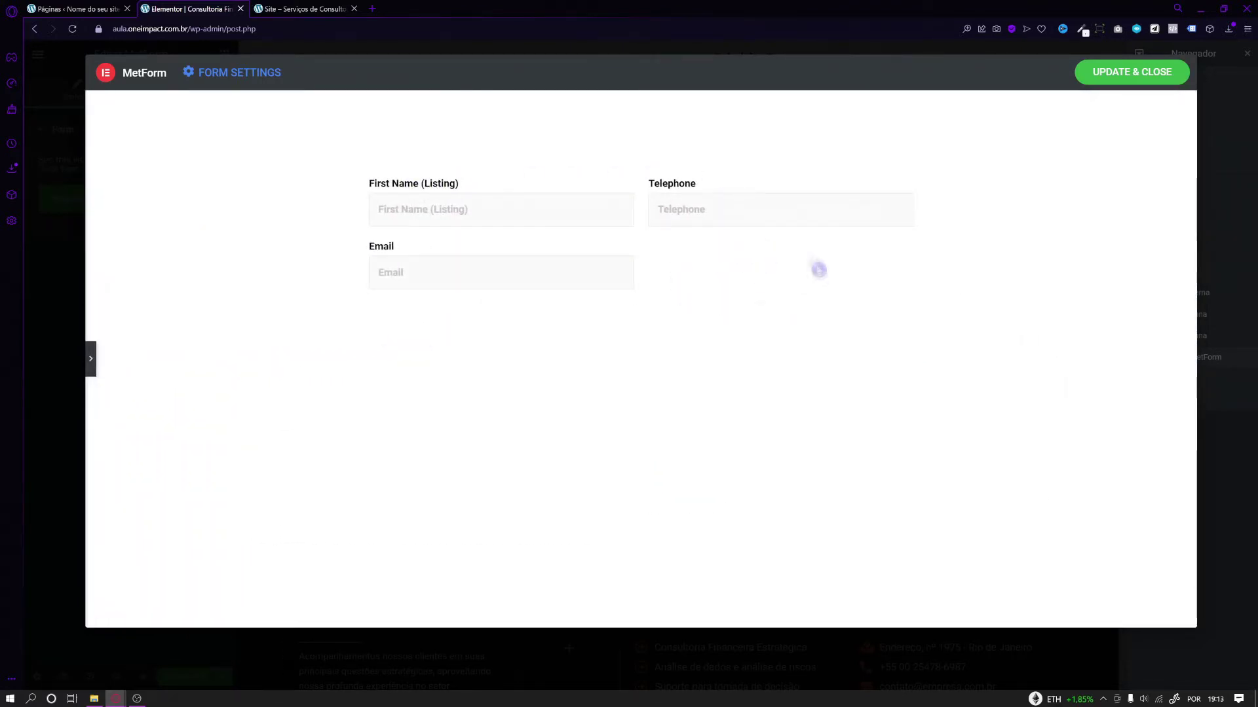
left_click(90, 358)
right_click(691, 248)
left_click(721, 450)
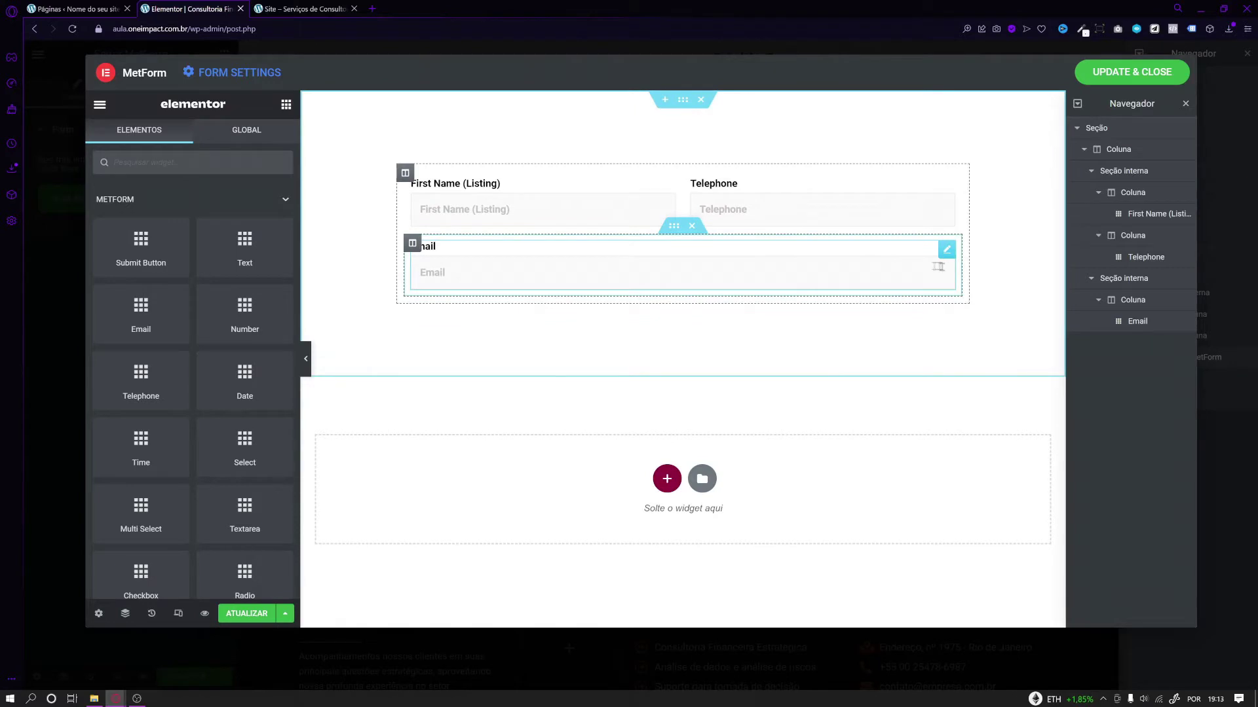
left_click(305, 359)
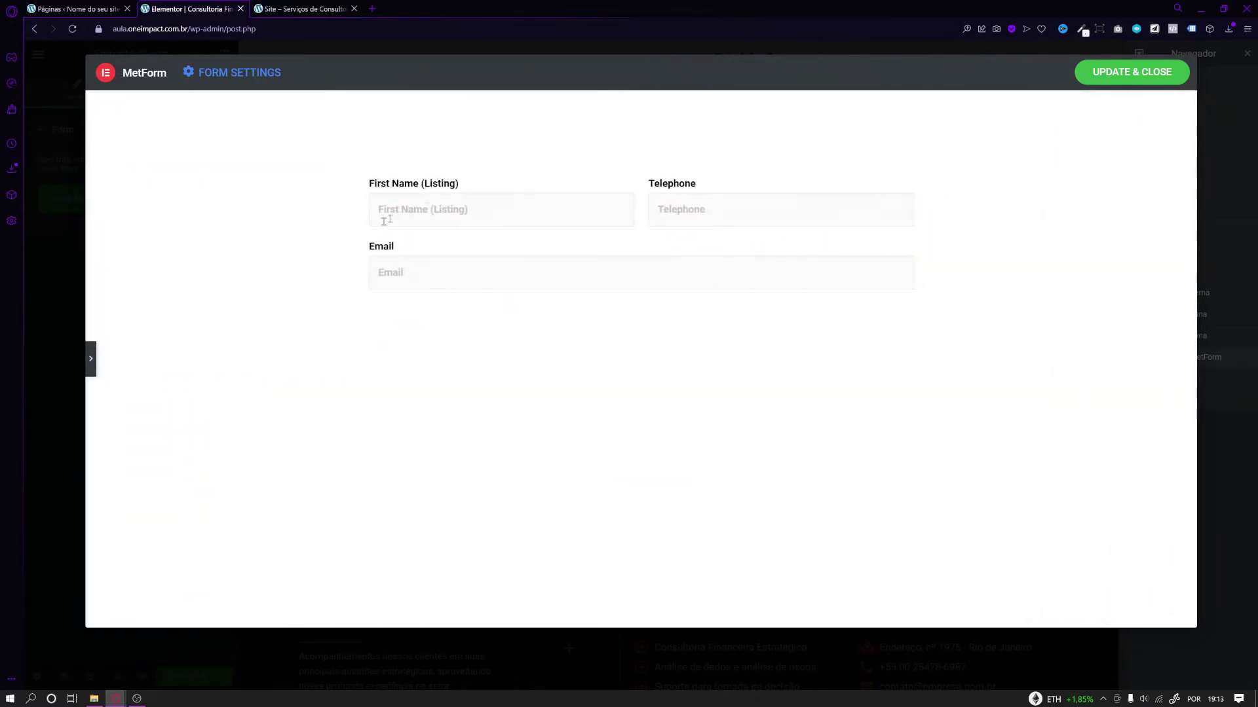
left_click(91, 358)
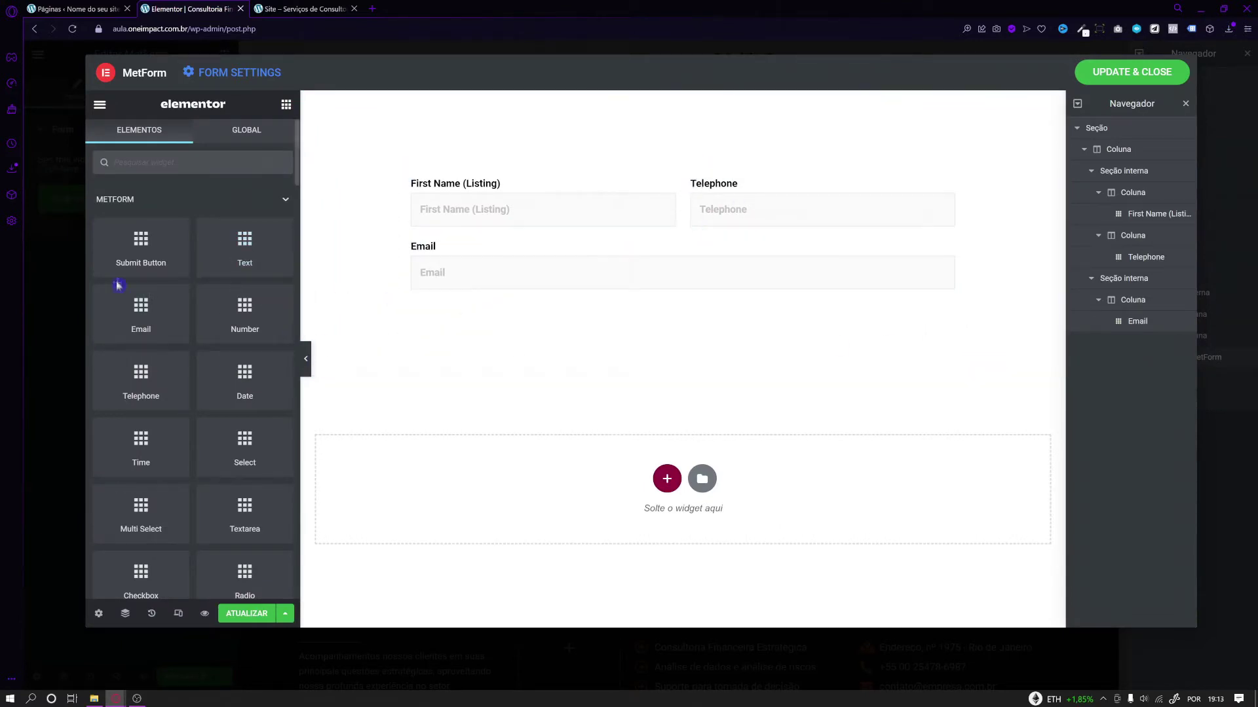
Add a MetForm Submit Button below the Email field, align it left, and preview the form.
left_click_drag(141, 244, 470, 273)
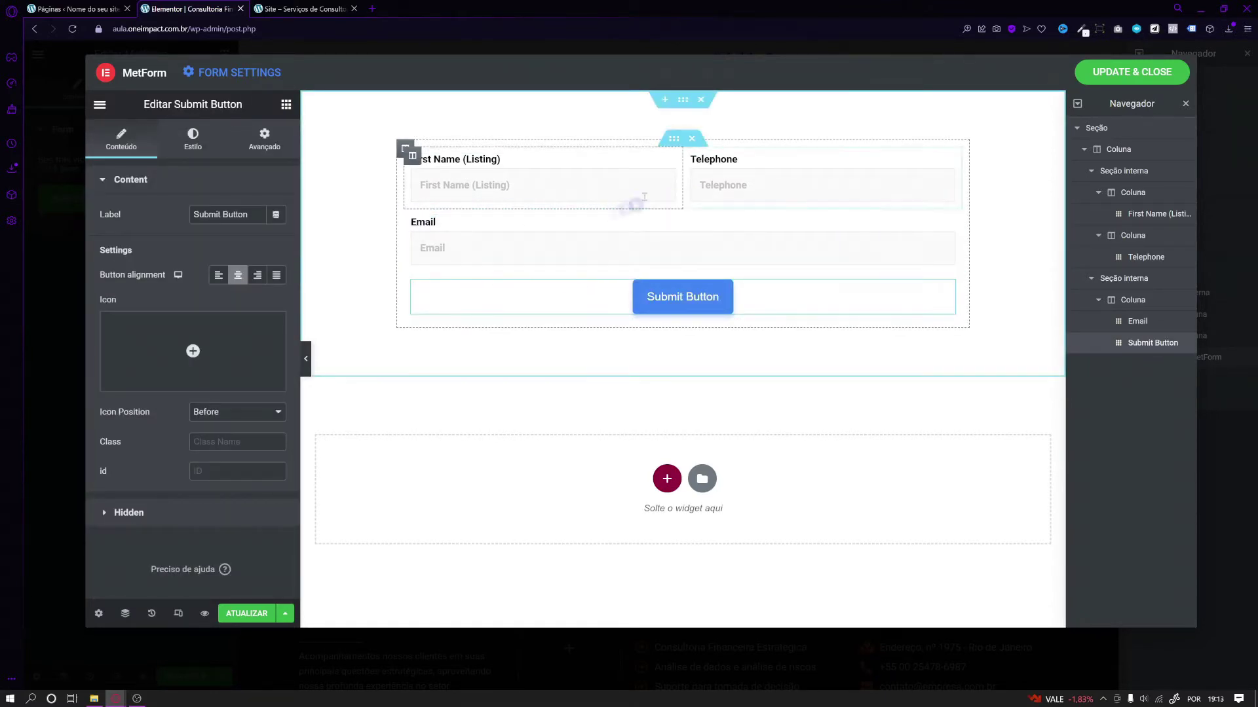
left_click(426, 233)
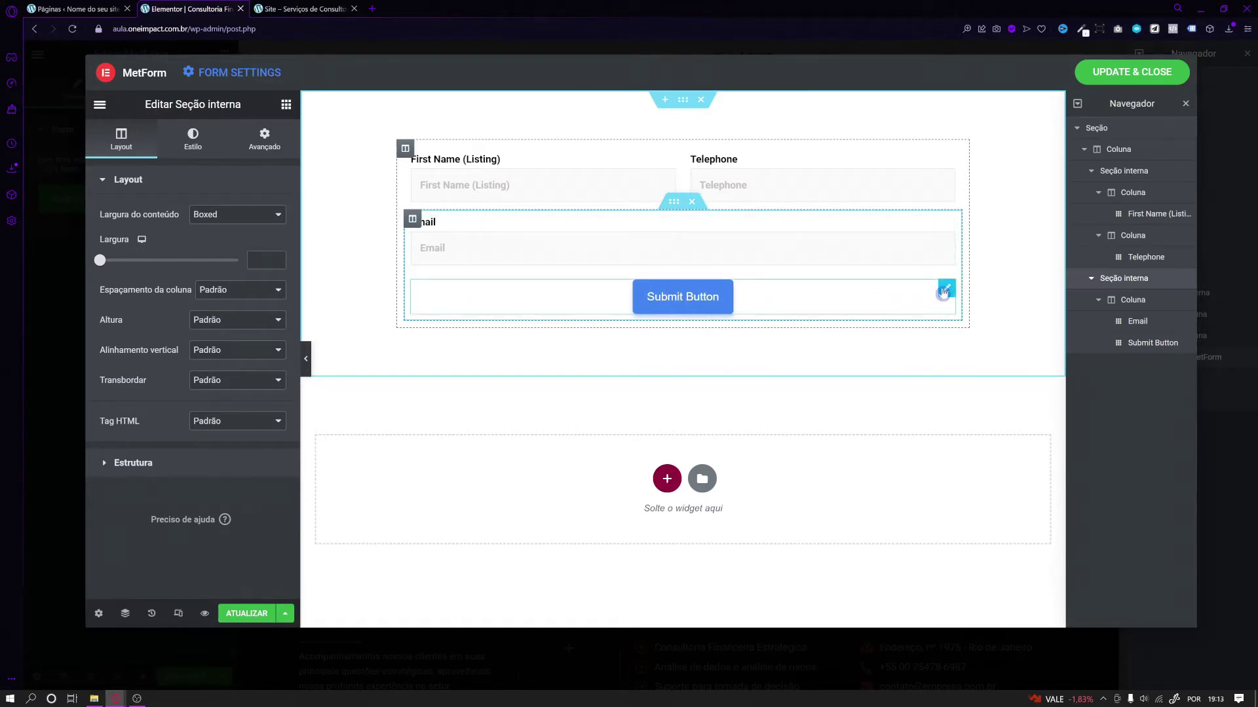
left_click(944, 291)
left_click(218, 276)
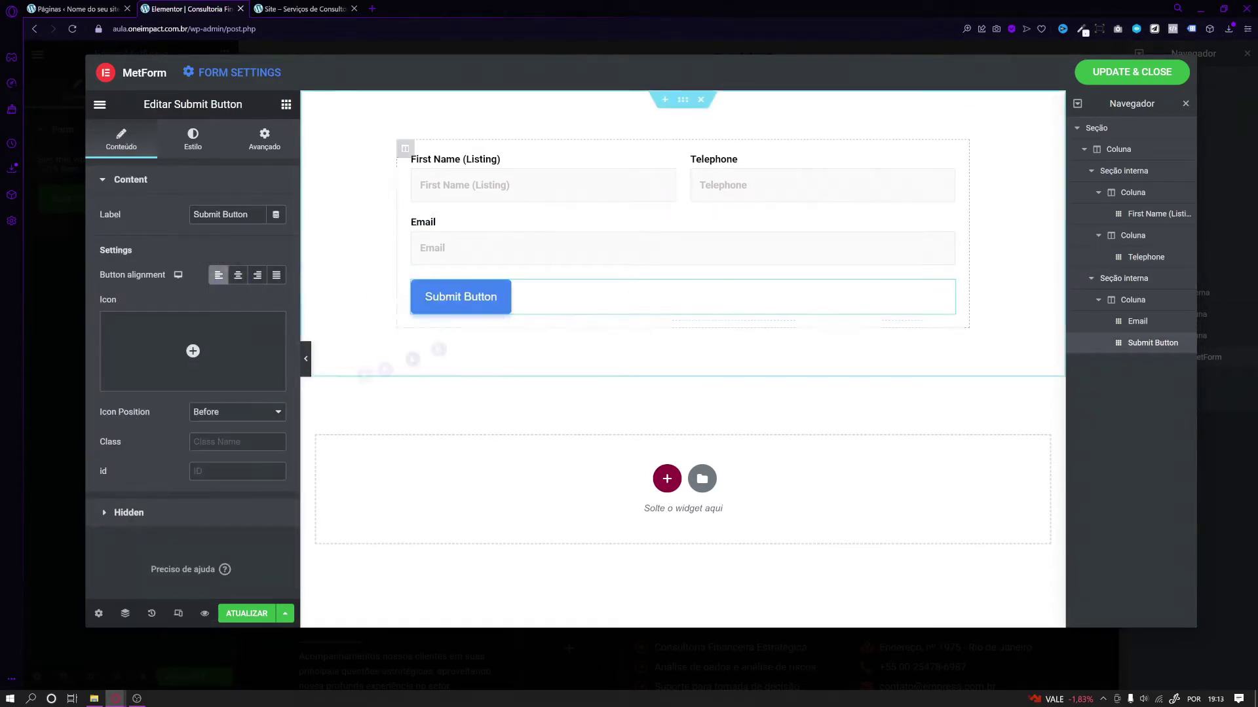
left_click(306, 358)
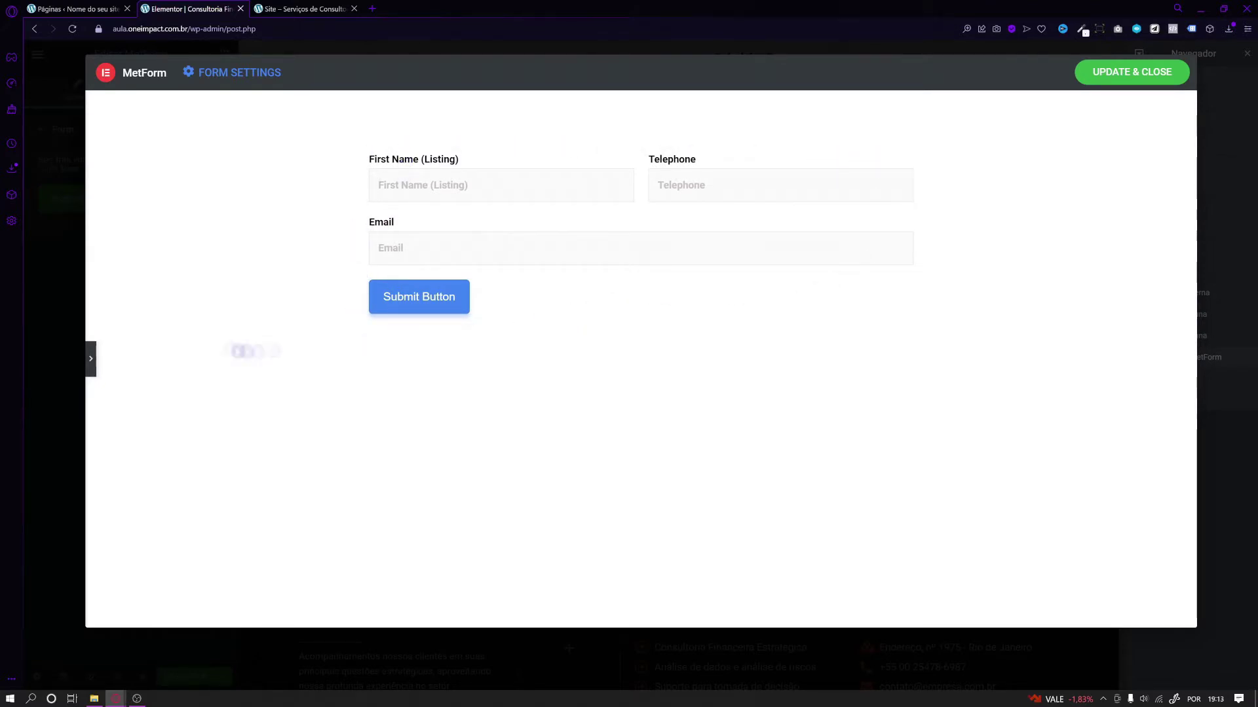
left_click(91, 358)
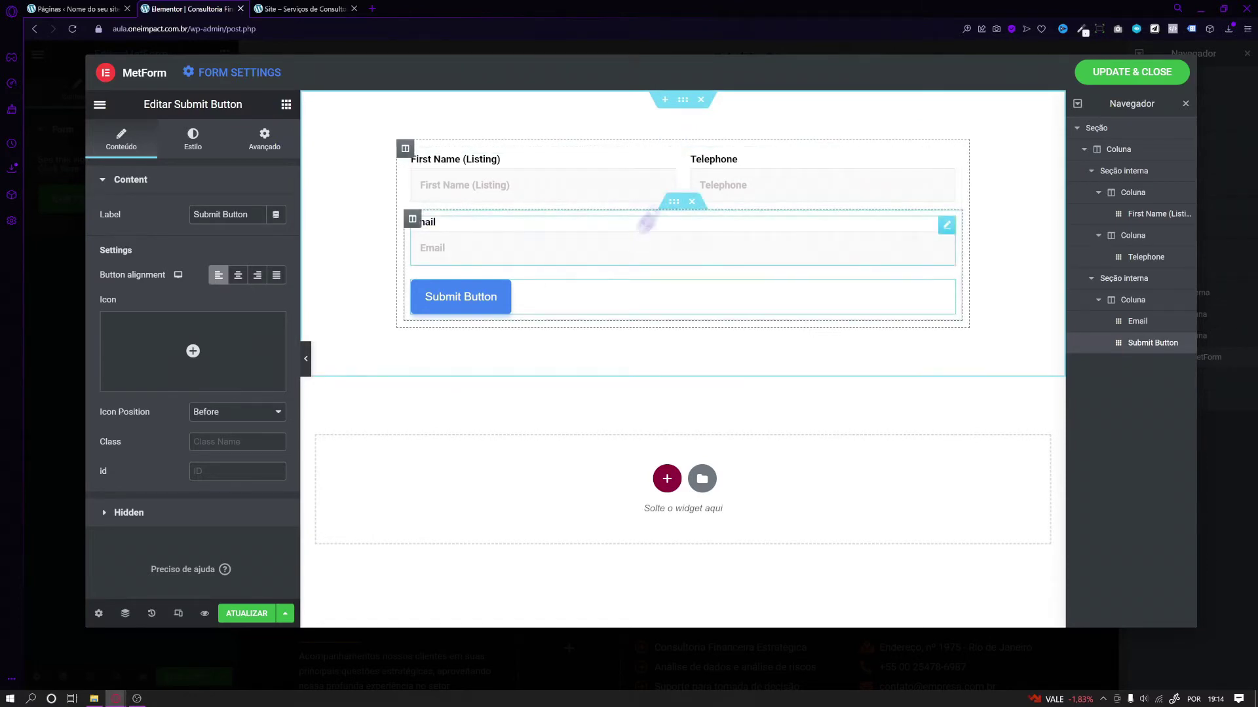
Try hiding the First Name field's label, preview the form, and turn the label back on.
left_click(669, 164)
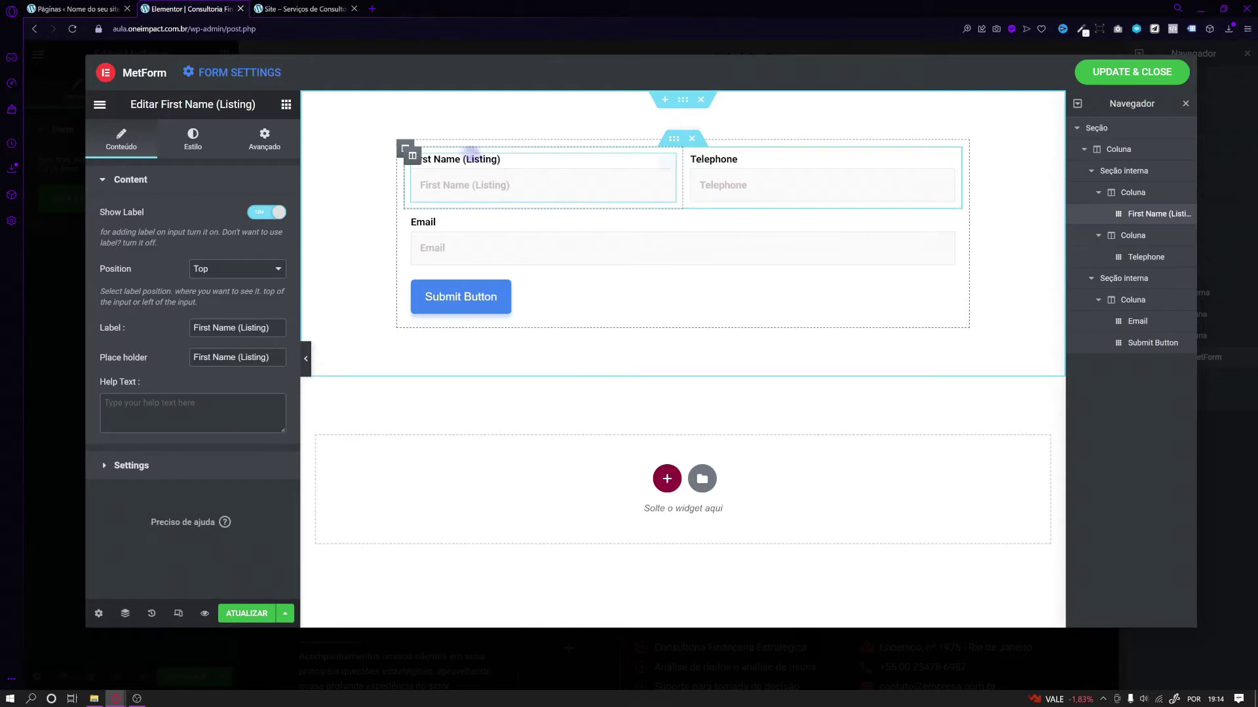
left_click(260, 214)
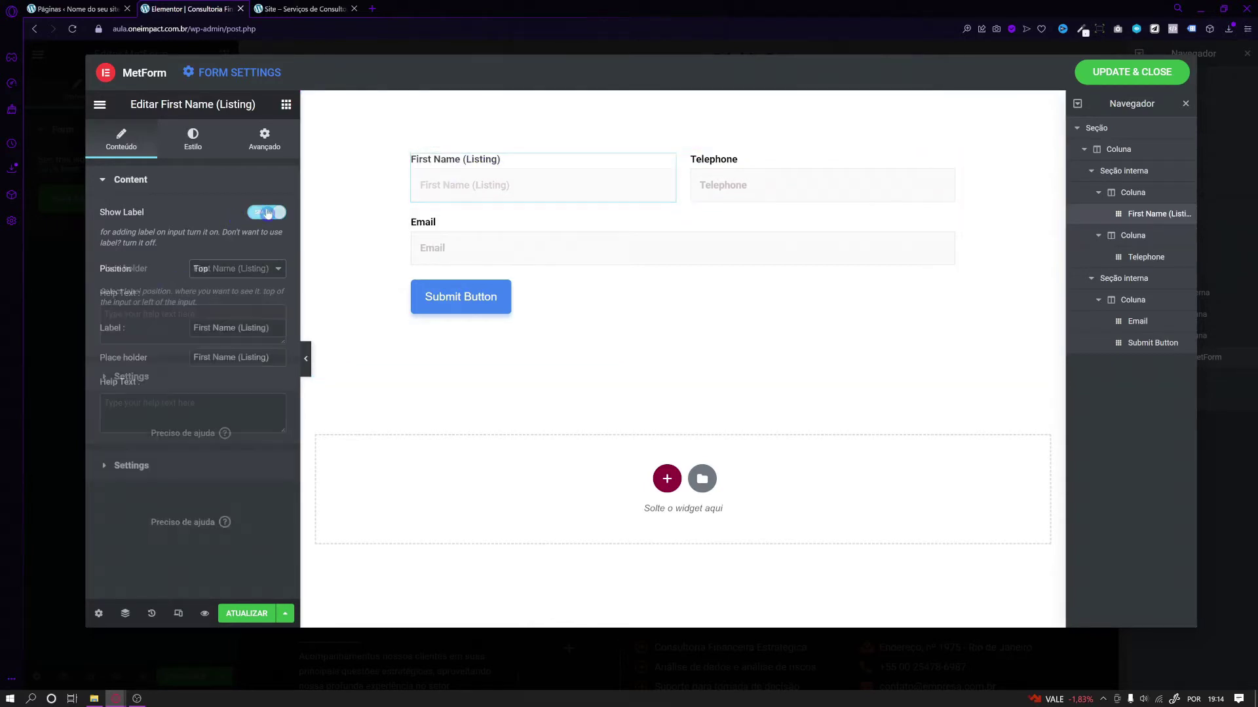
left_click(309, 357)
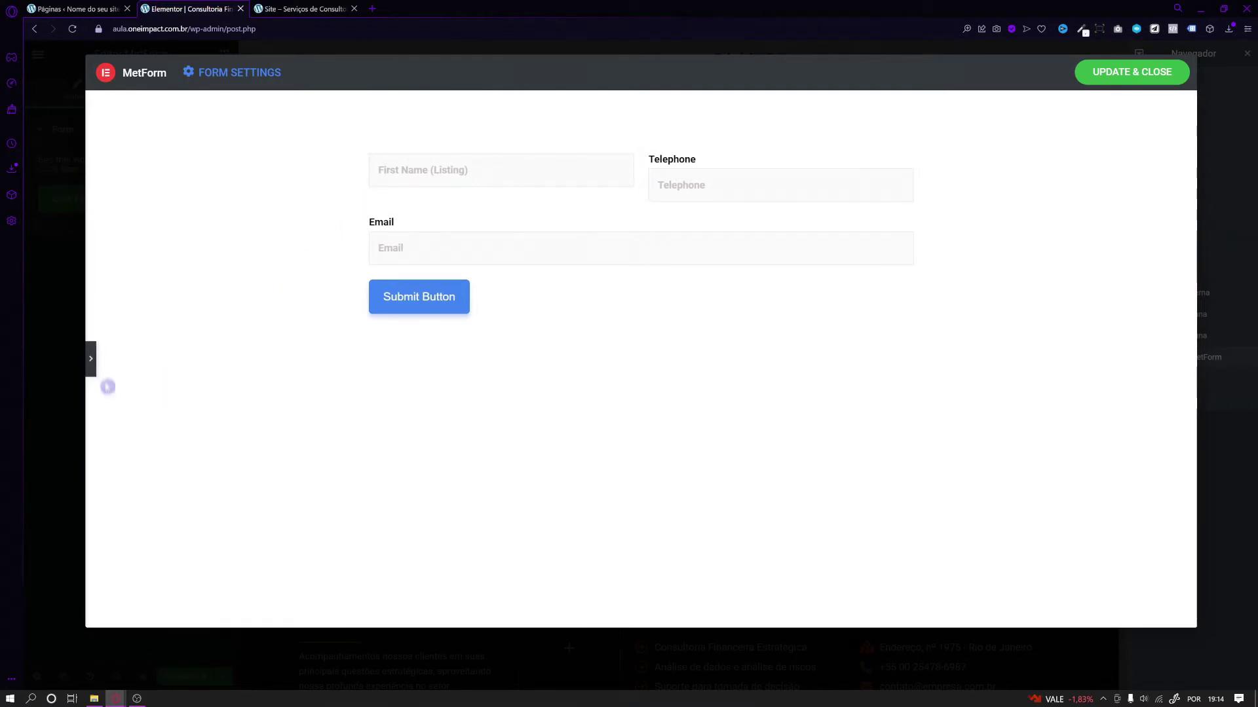
left_click(91, 359)
left_click(279, 219)
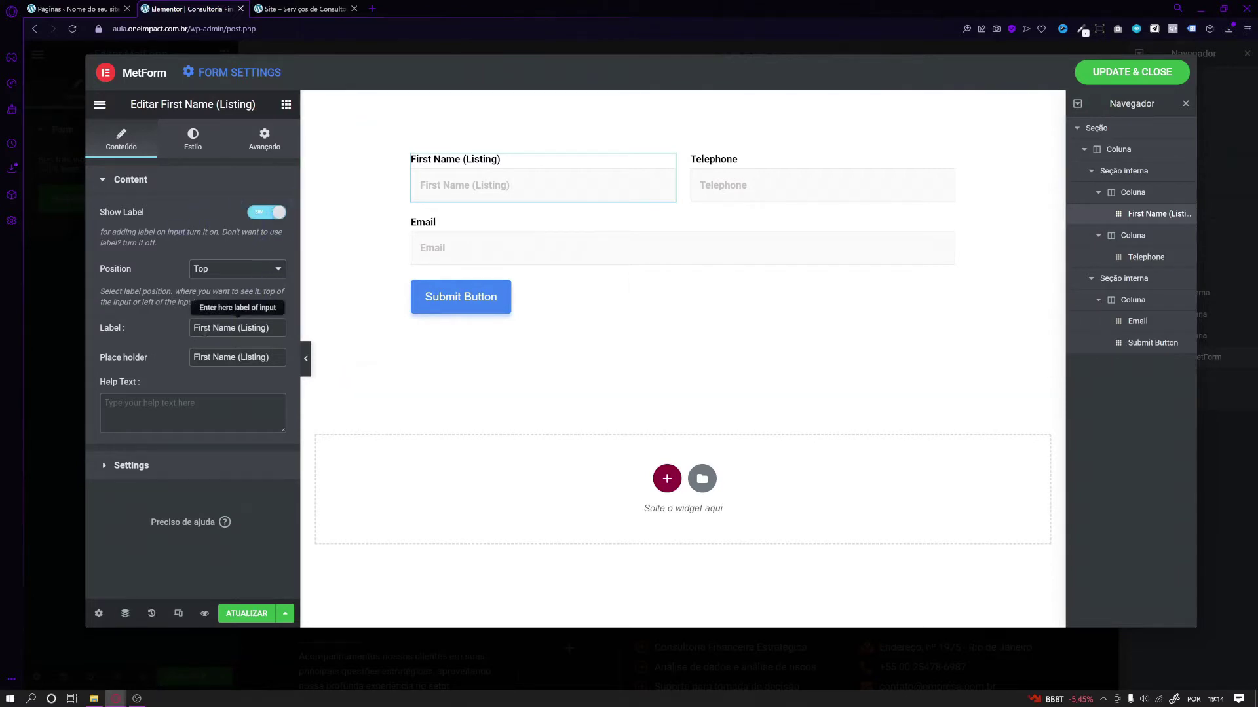
Set the First Name field's label to "Digite o seu Nome" and turn off Show Label.
left_click_drag(193, 327, 272, 325)
type("Digite o seu Nome")
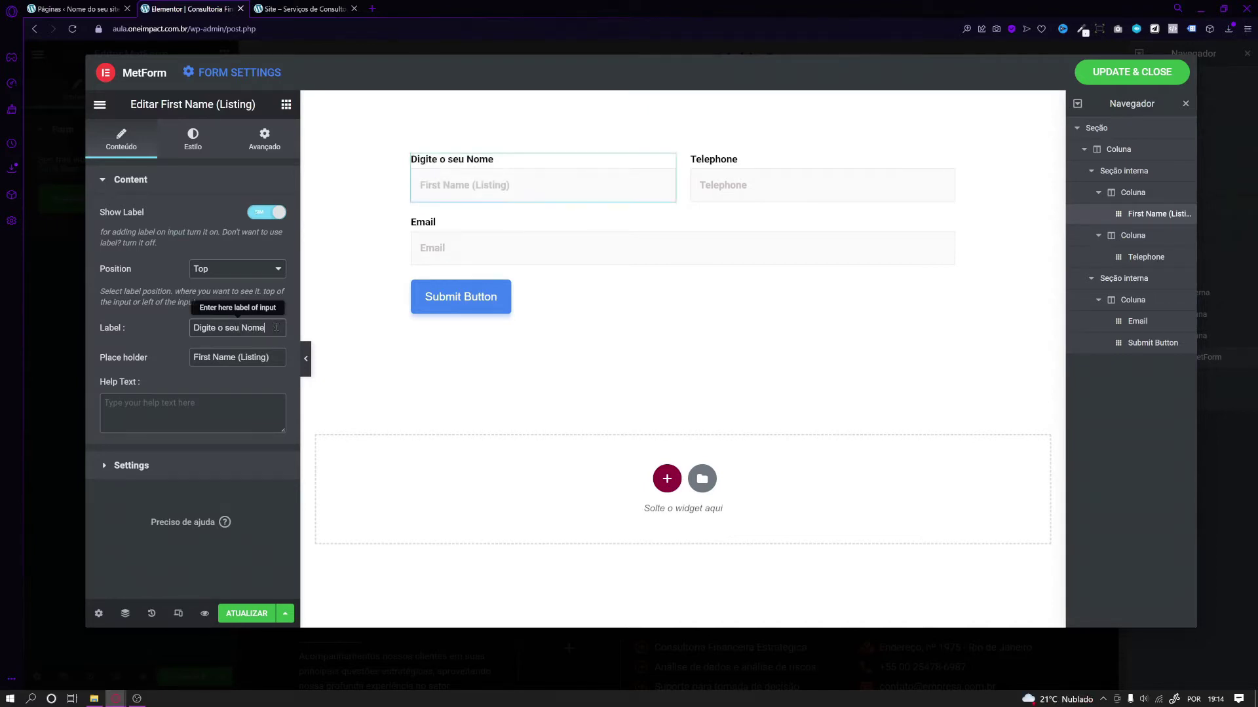
left_click(264, 214)
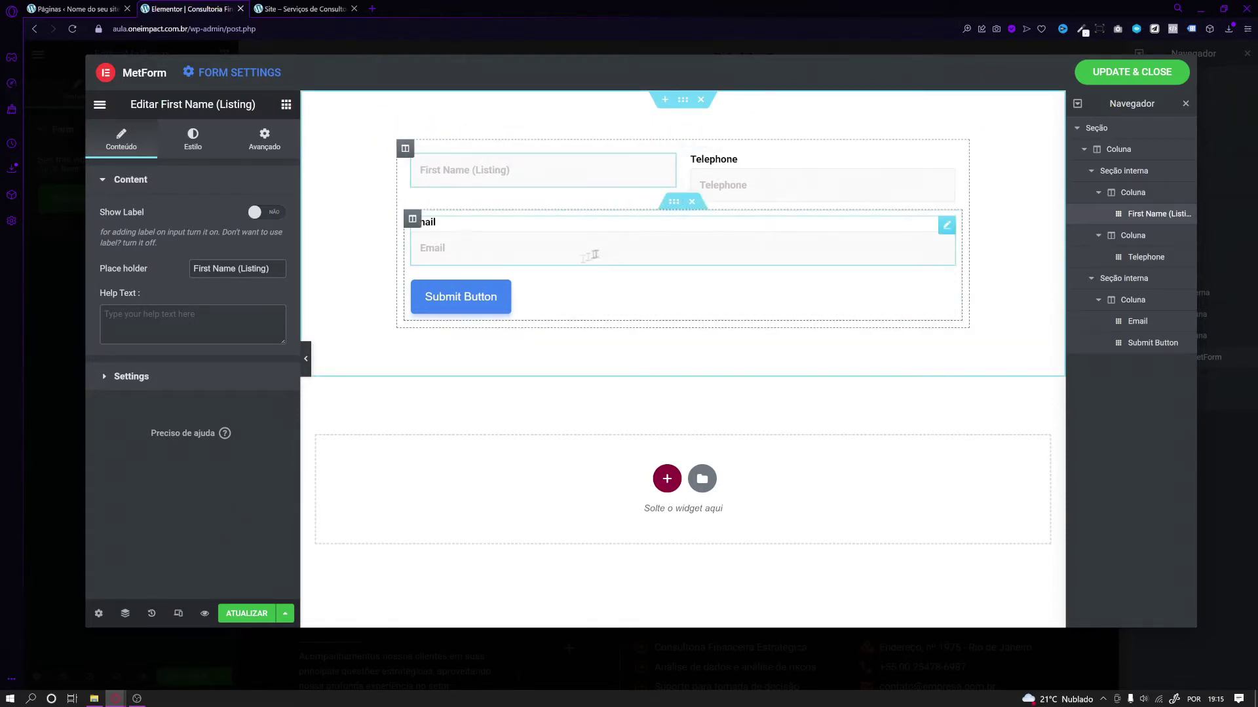
left_click(184, 270)
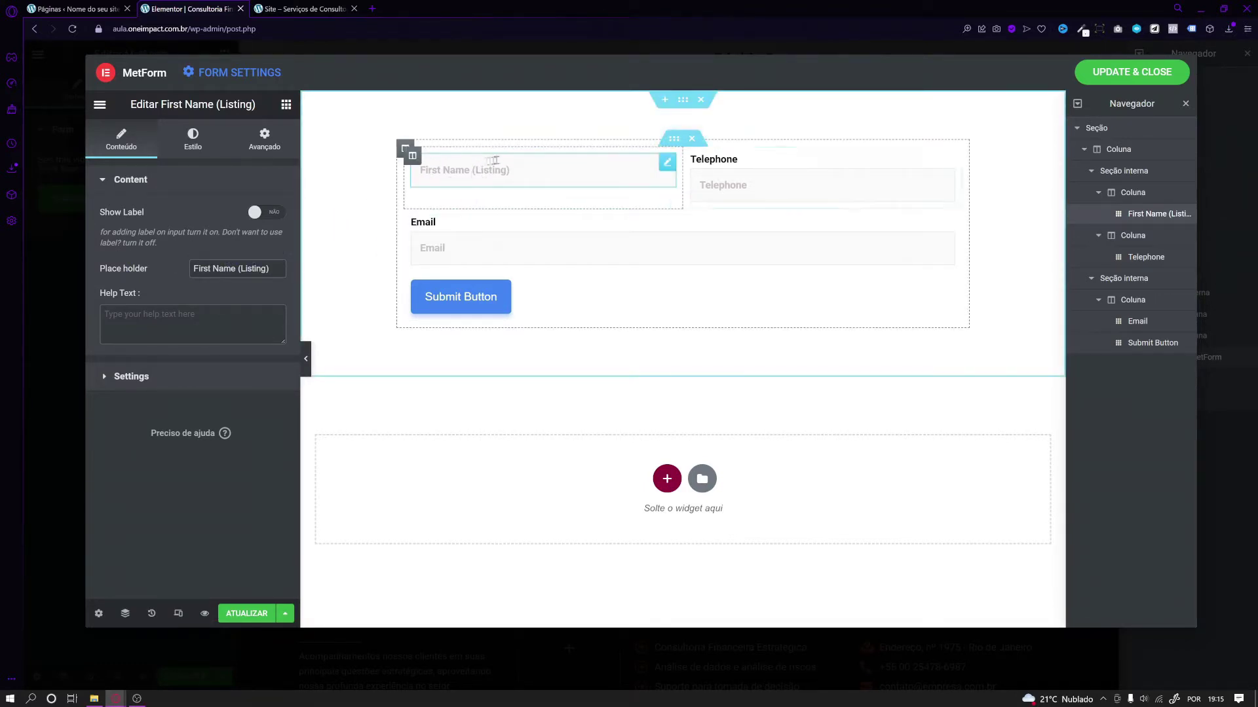
Set the First Name field's placeholder to "Digite o seu Nome" and test entering text in the field on the canvas.
left_click(189, 288)
triple_click(200, 275)
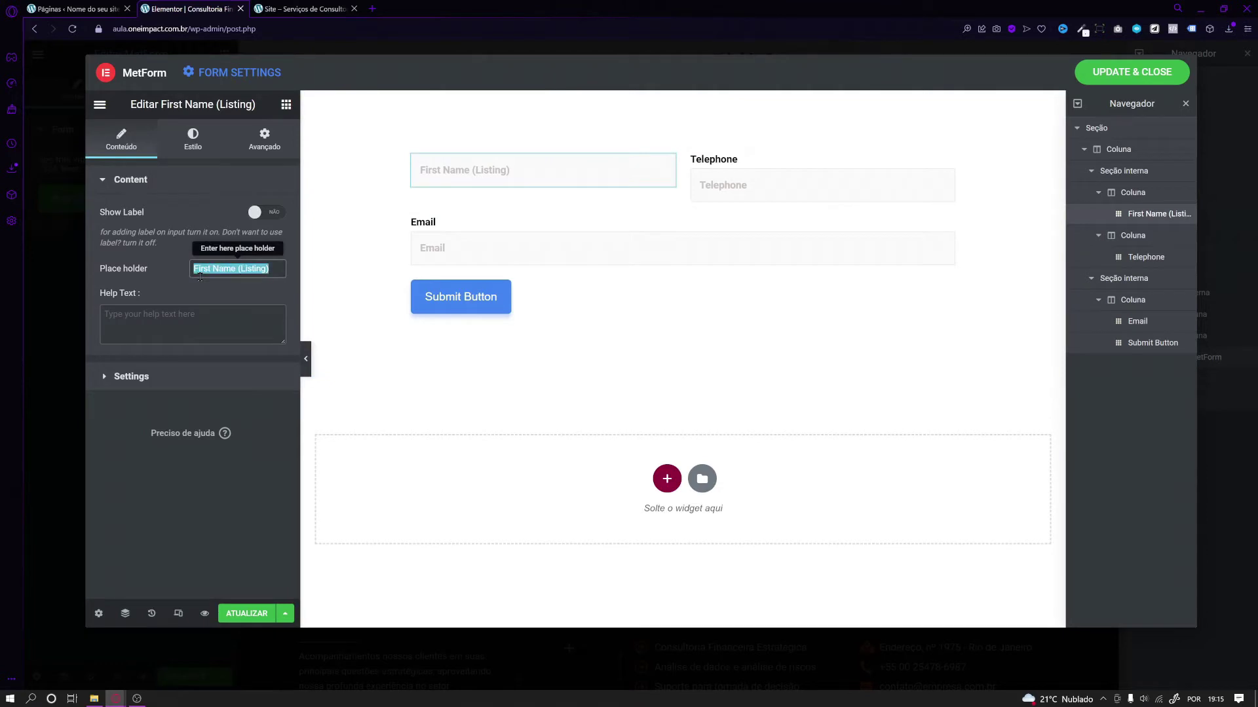
type("Digite o seu Nome")
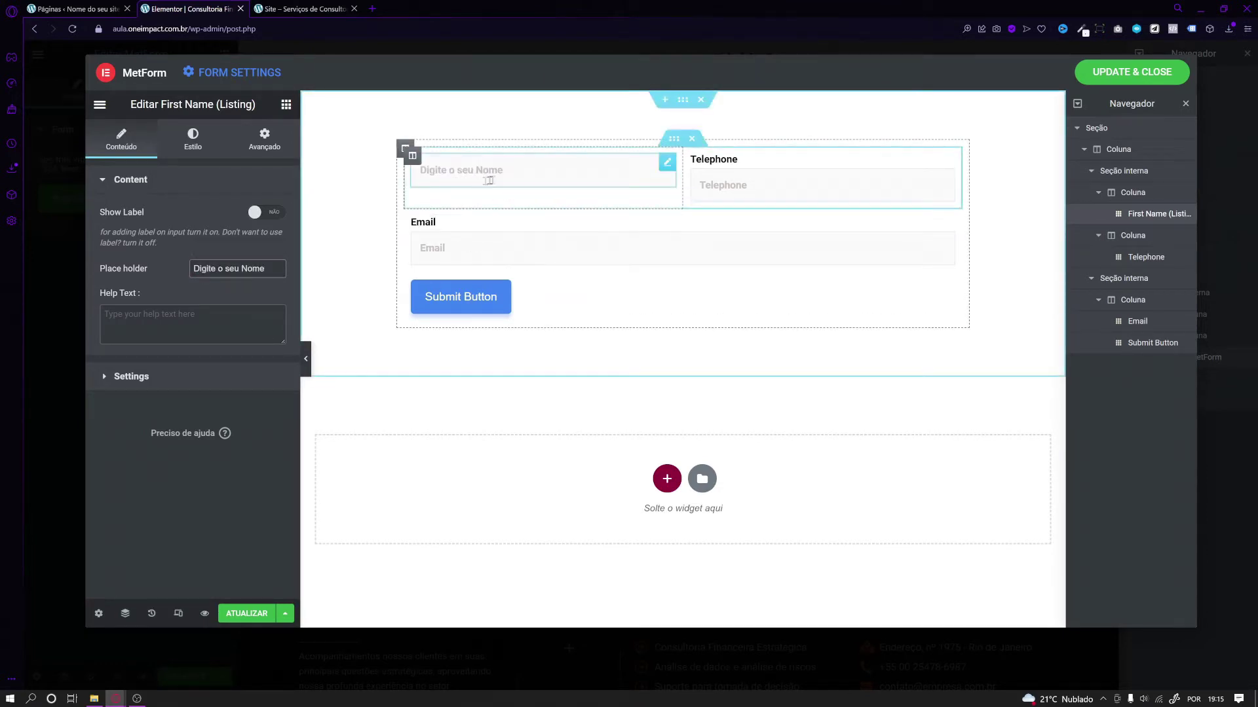
left_click(485, 174)
type("a")
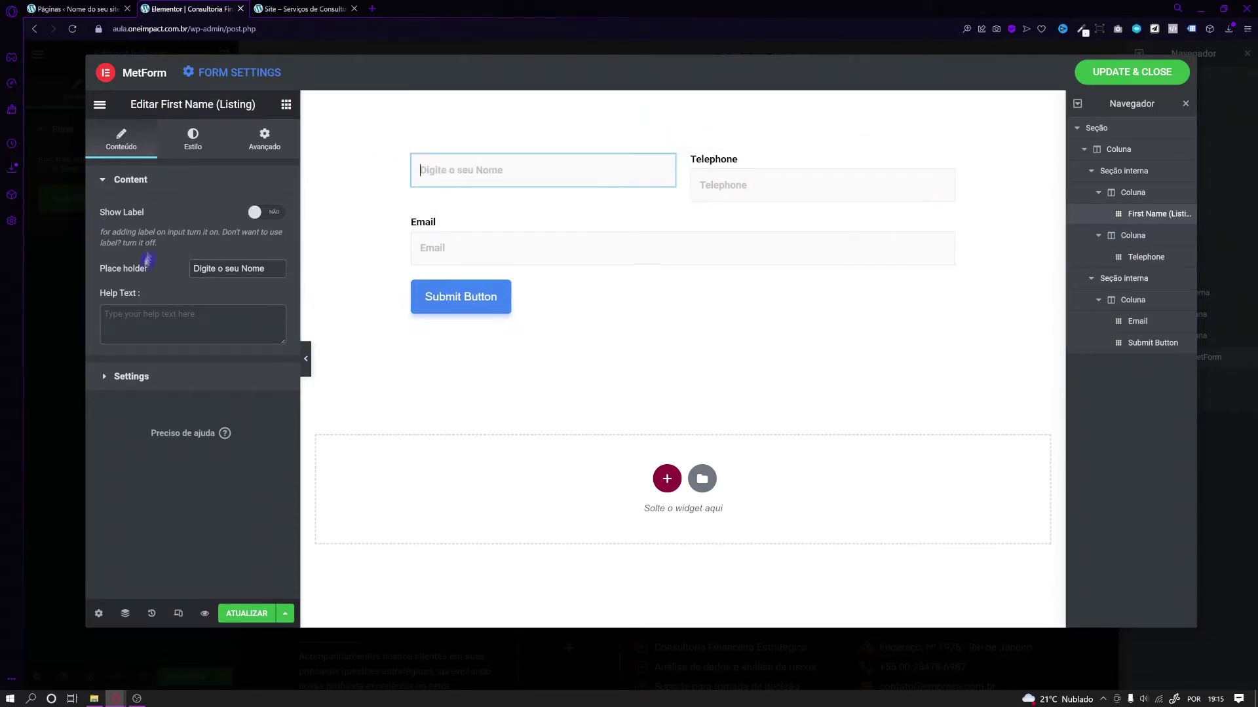
Make the First Name field required and preview the form at full width.
left_click(134, 375)
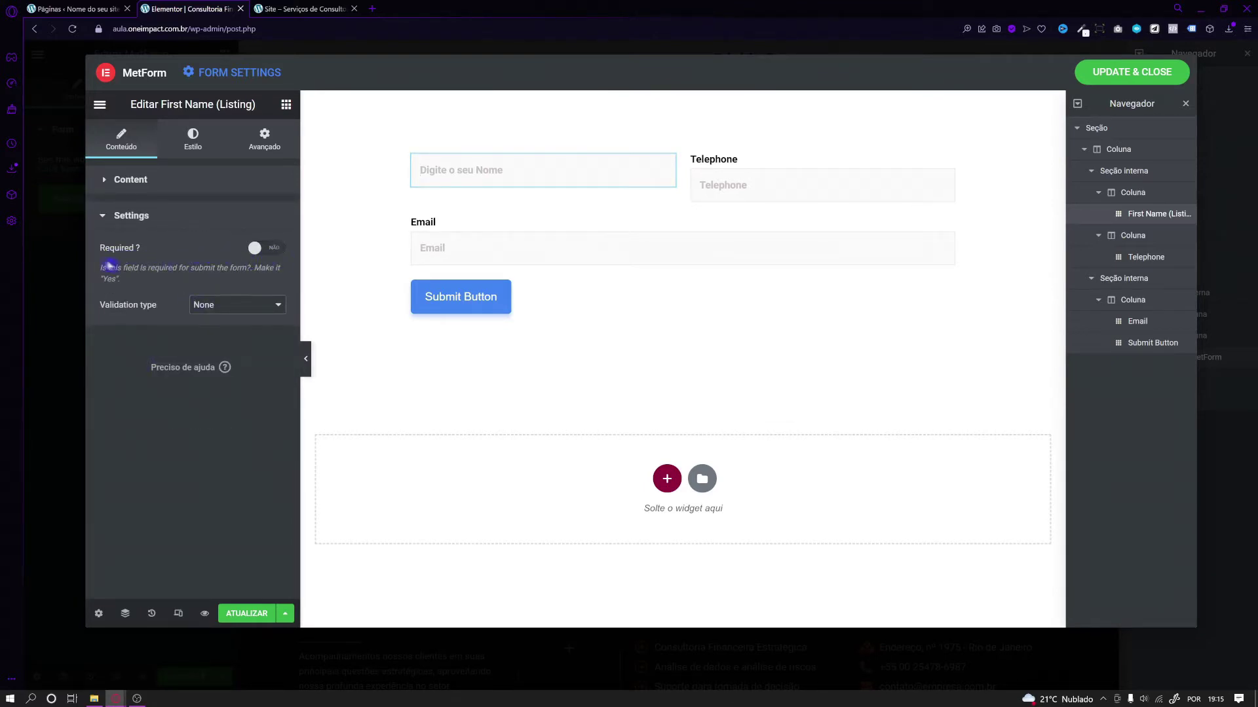
left_click(269, 249)
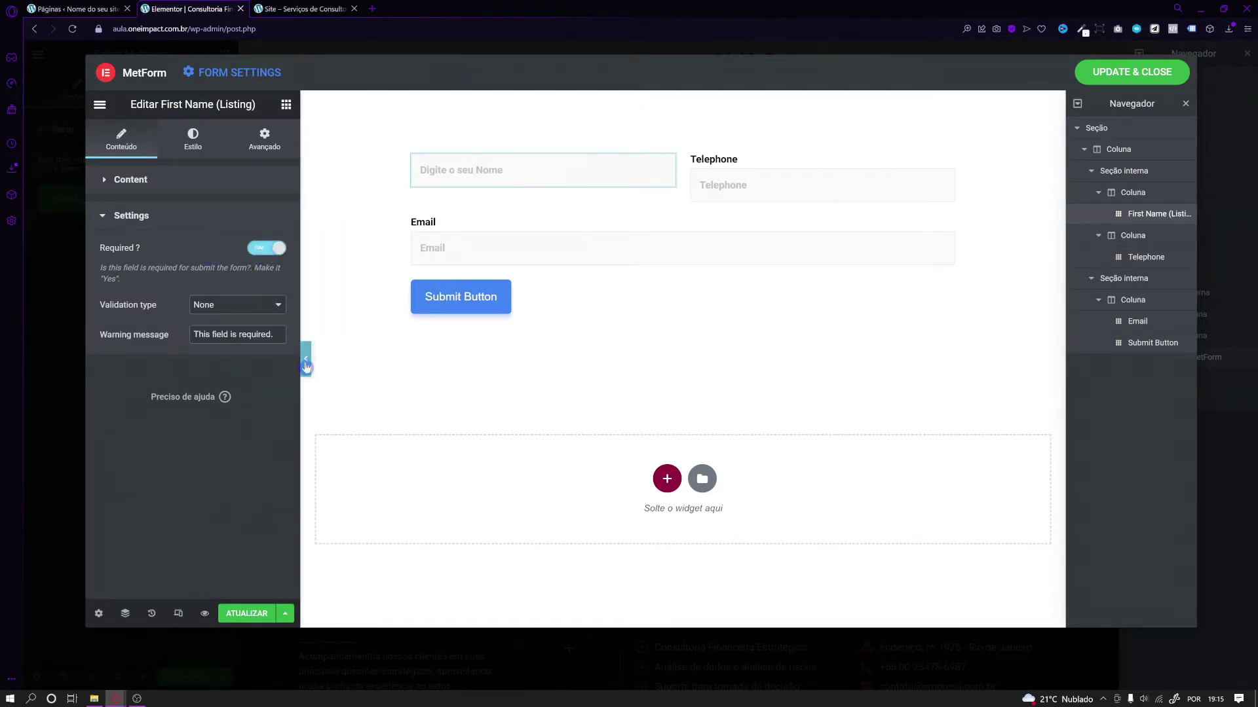
left_click(306, 358)
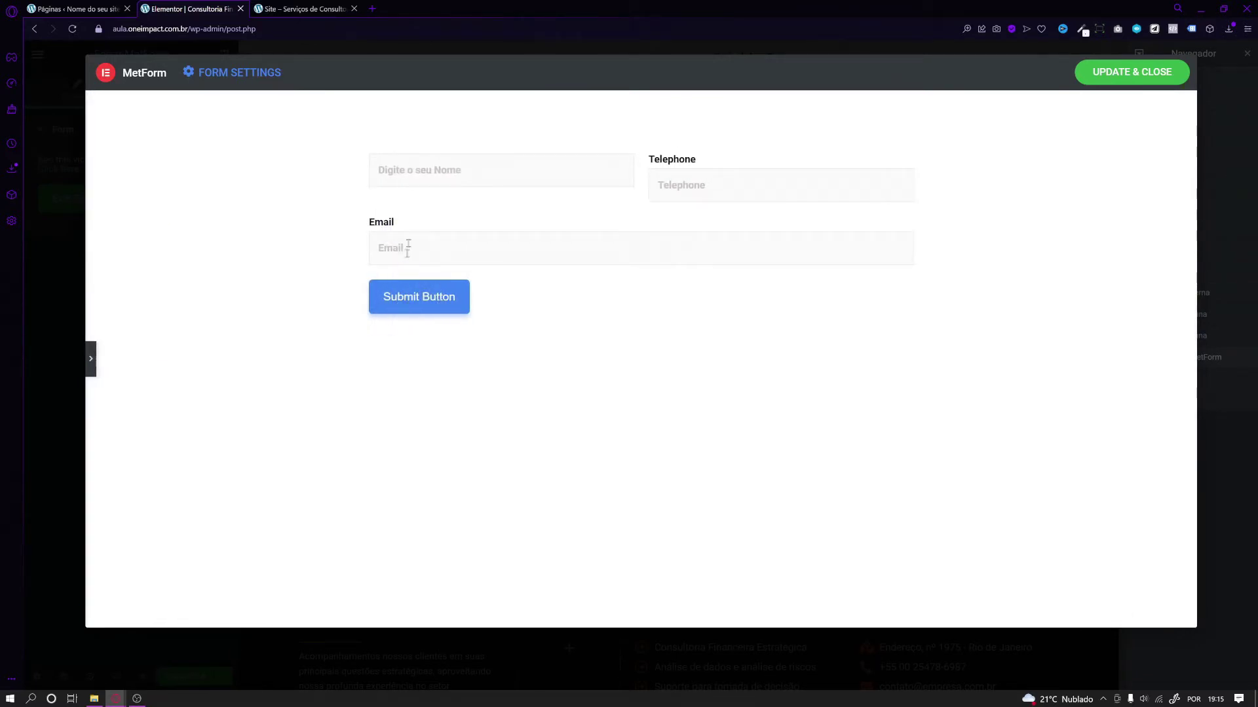
left_click(415, 174)
left_click(91, 358)
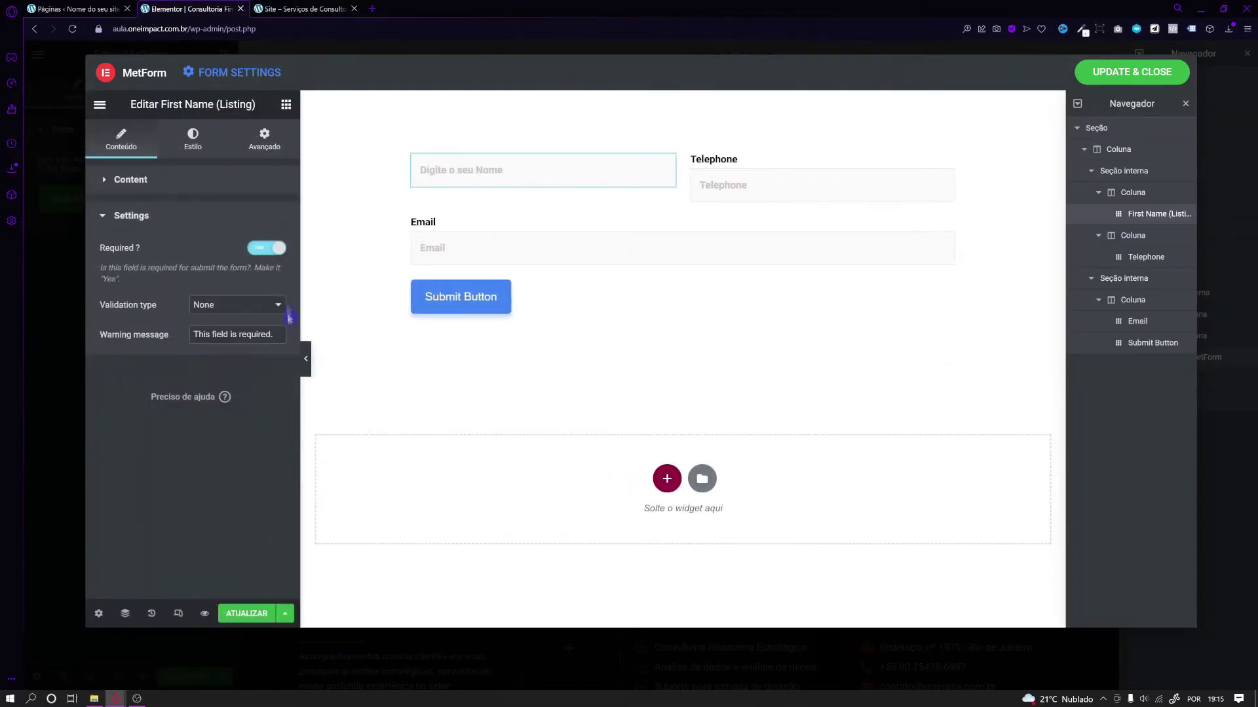
Set the First Name field's required warning message to "Esse campo é obrigatório.".
triple_click(191, 336)
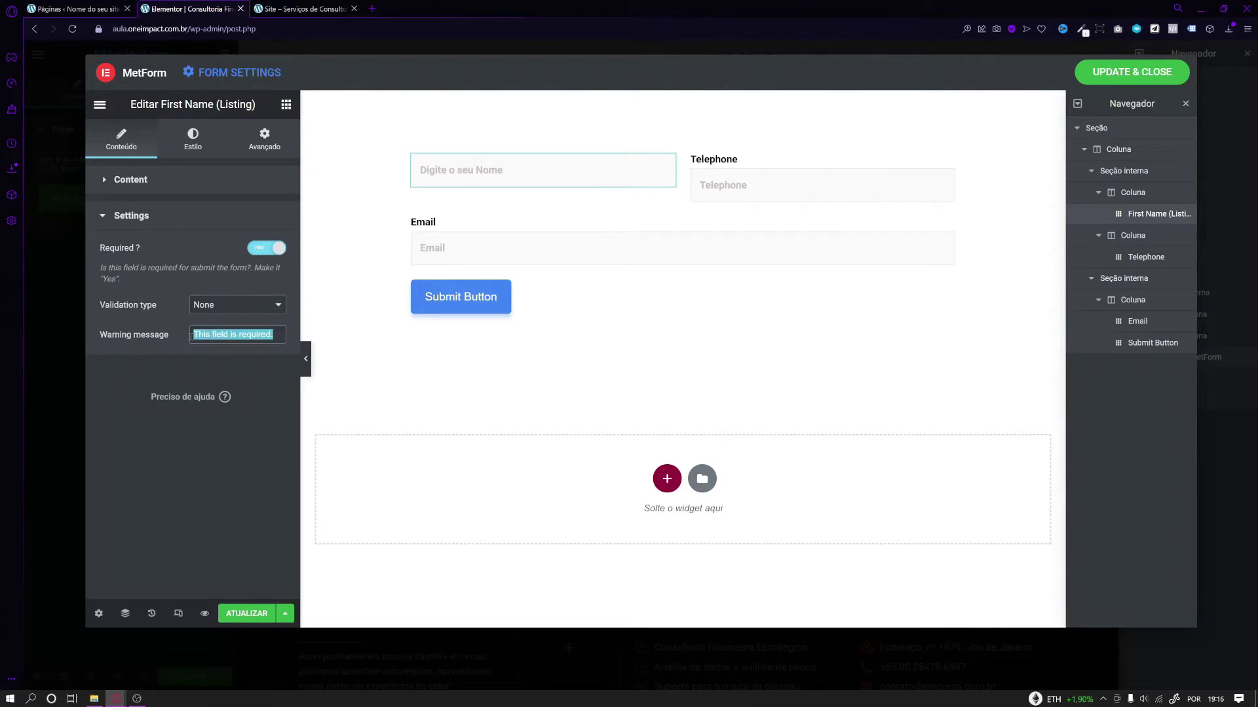
left_click(161, 342)
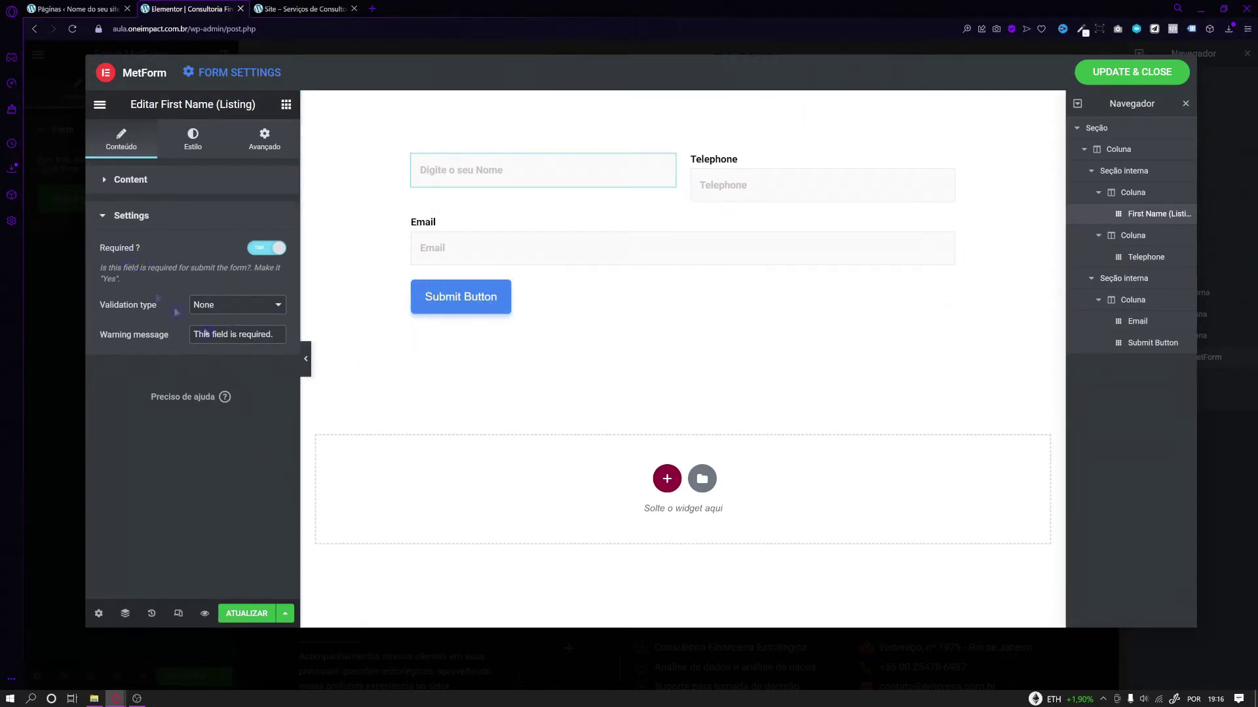
left_click_drag(281, 331, 125, 325)
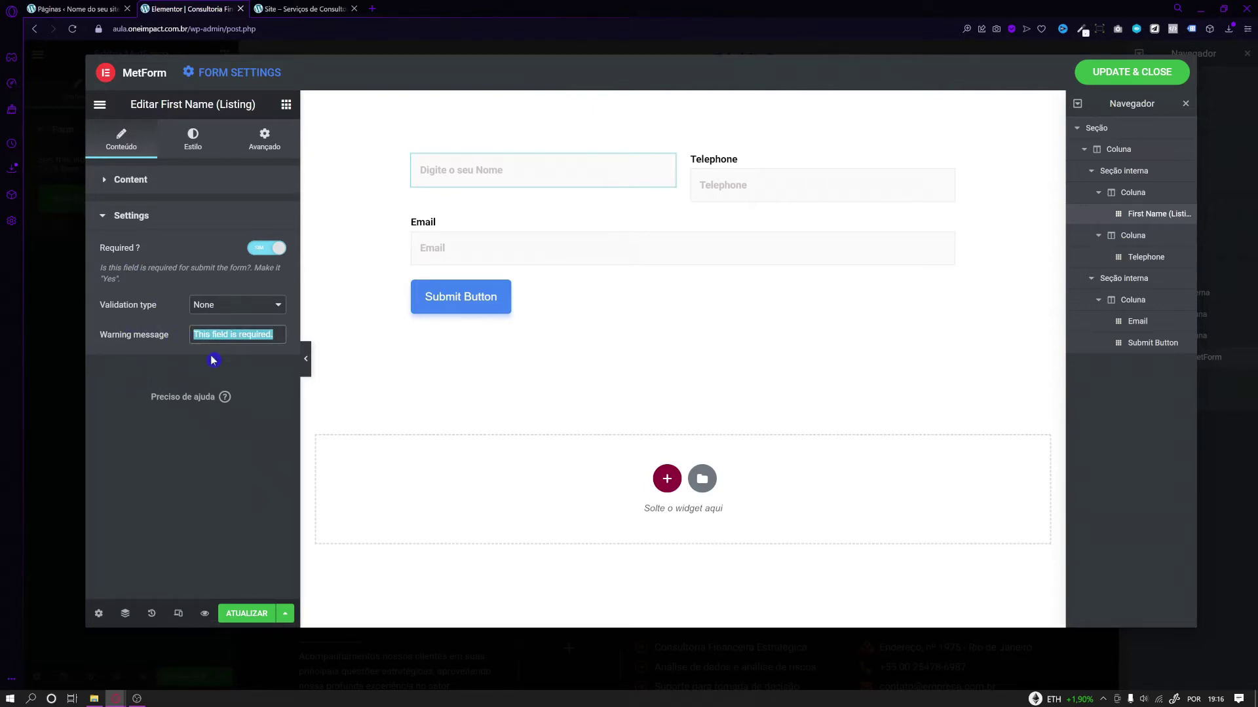
type("Esse campo é obr")
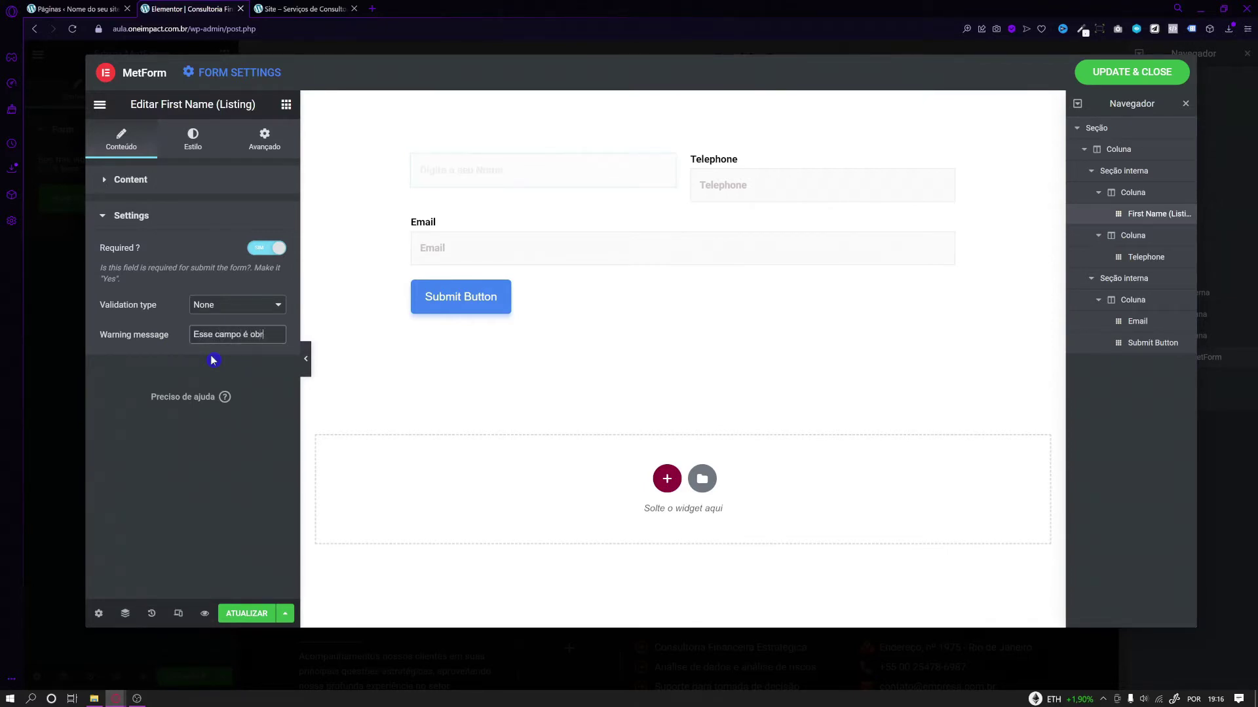
type("igatório.")
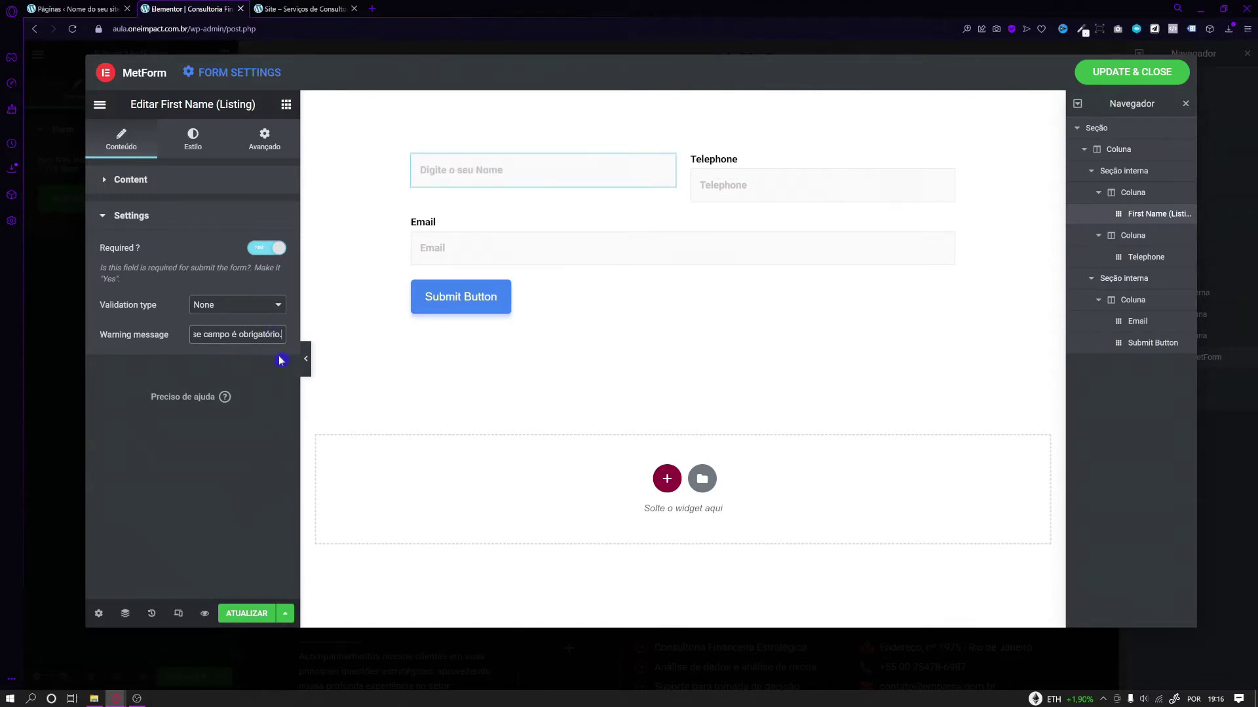
key("Tab")
left_click(145, 215)
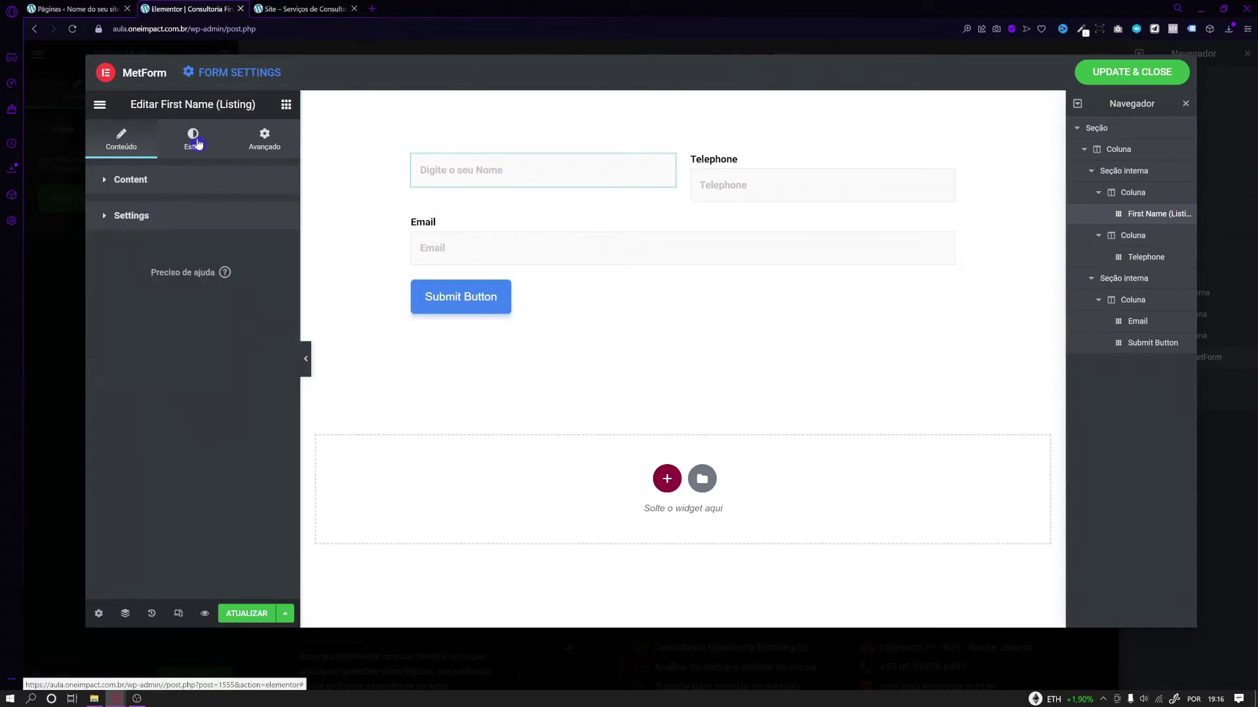
Turn Show Label back on for the First Name field and open its label style settings.
left_click(186, 148)
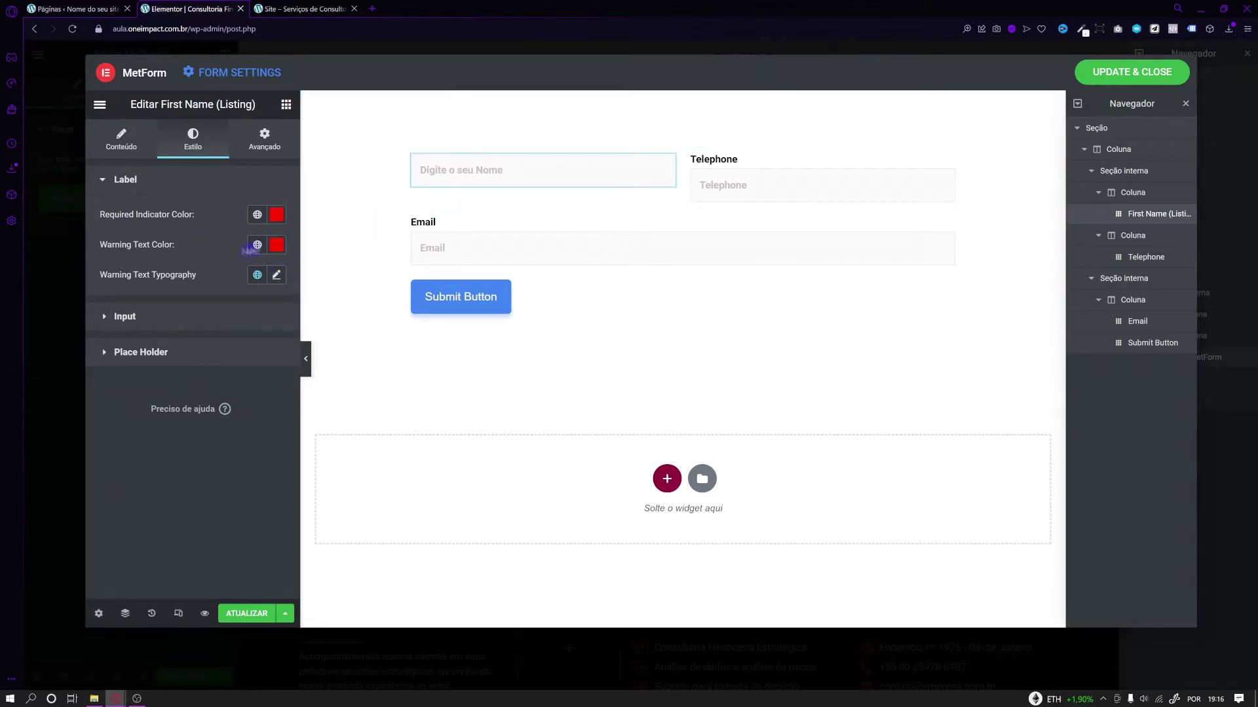
left_click(122, 140)
left_click(266, 215)
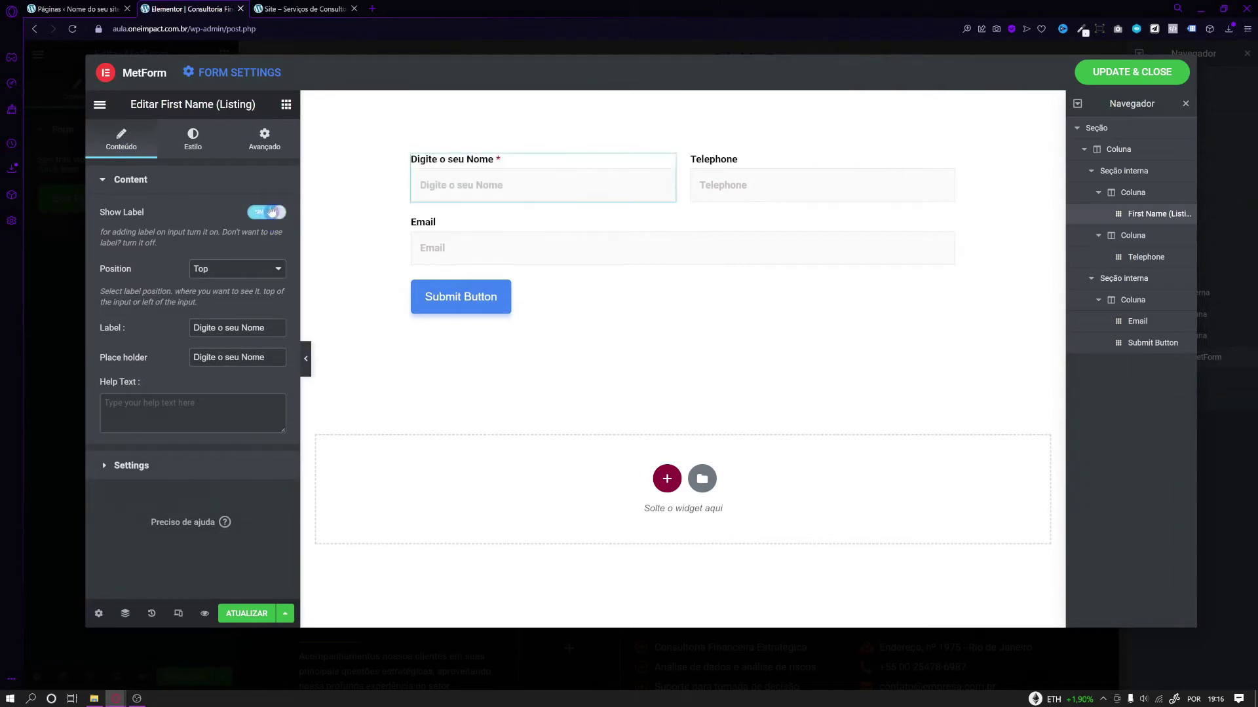
left_click(189, 150)
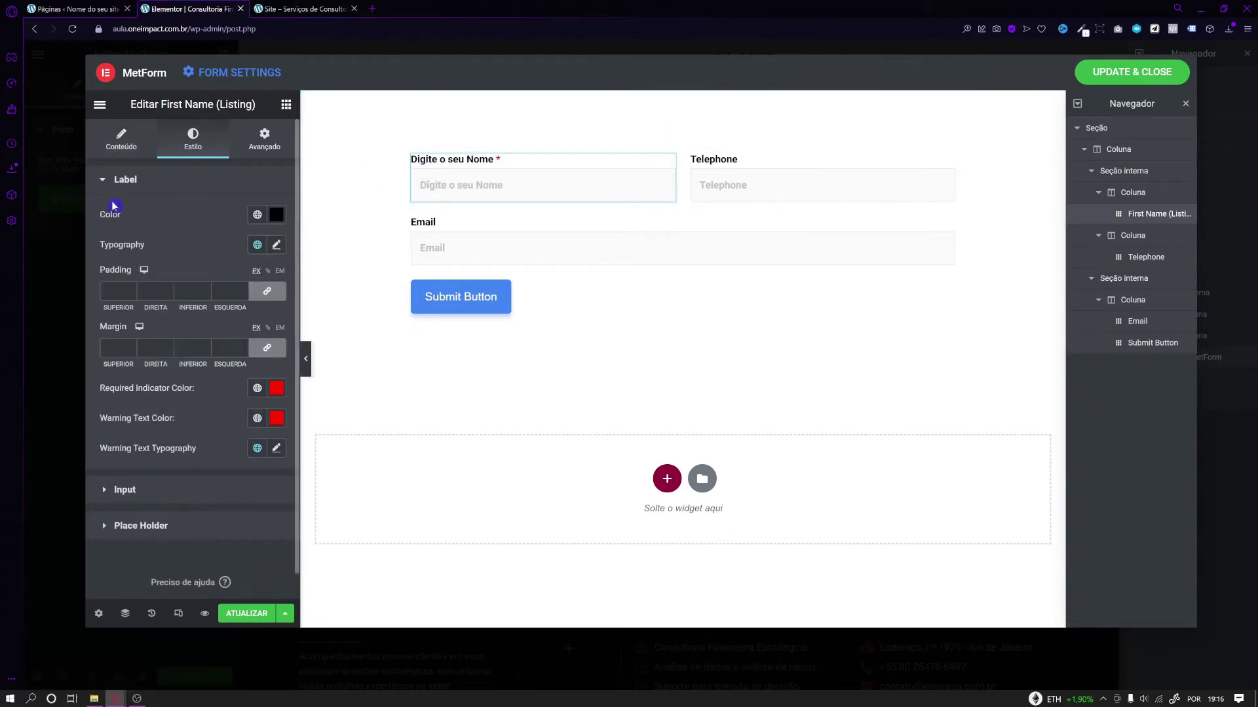
Pick a dark text color for the First Name label and open its typography settings.
left_click(272, 216)
mouse_move(213, 288)
left_mouse_down()
mouse_move(157, 339)
mouse_move(256, 279)
mouse_move(93, 368)
left_mouse_up()
left_click(256, 180)
left_click(258, 182)
left_click(277, 246)
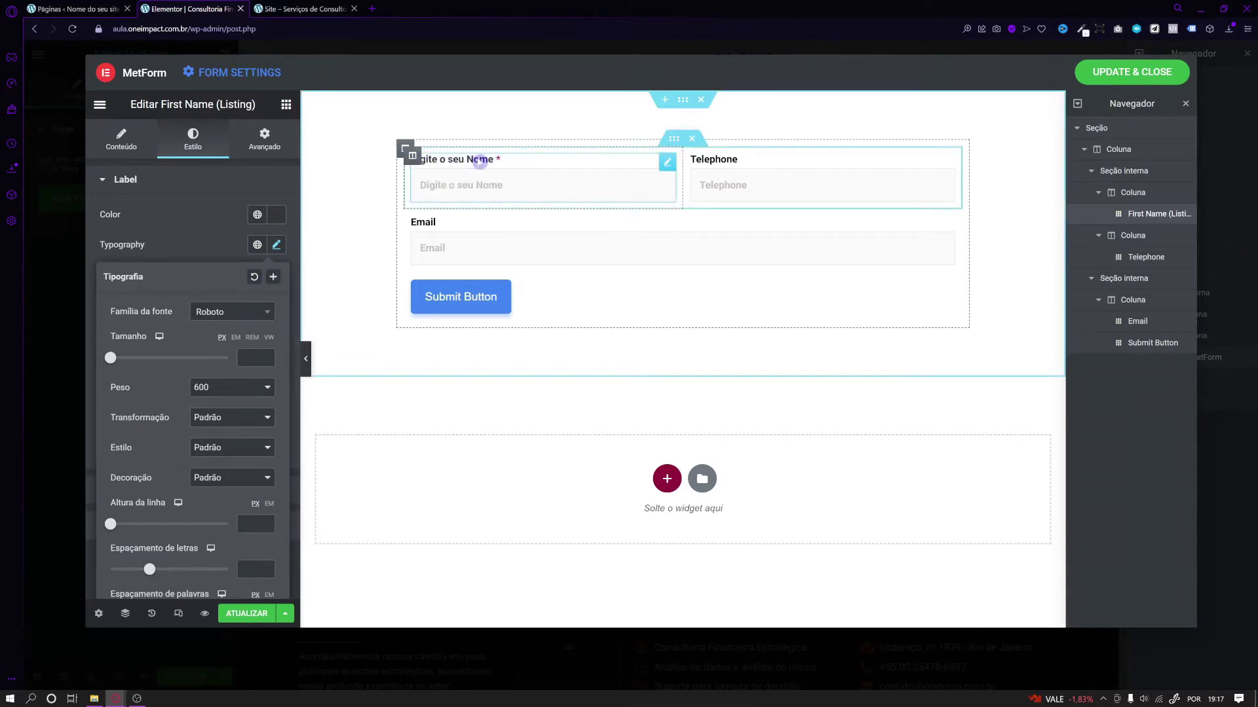
Try the Risque font on the First Name label and switch the font family back to Roboto.
left_click(248, 316)
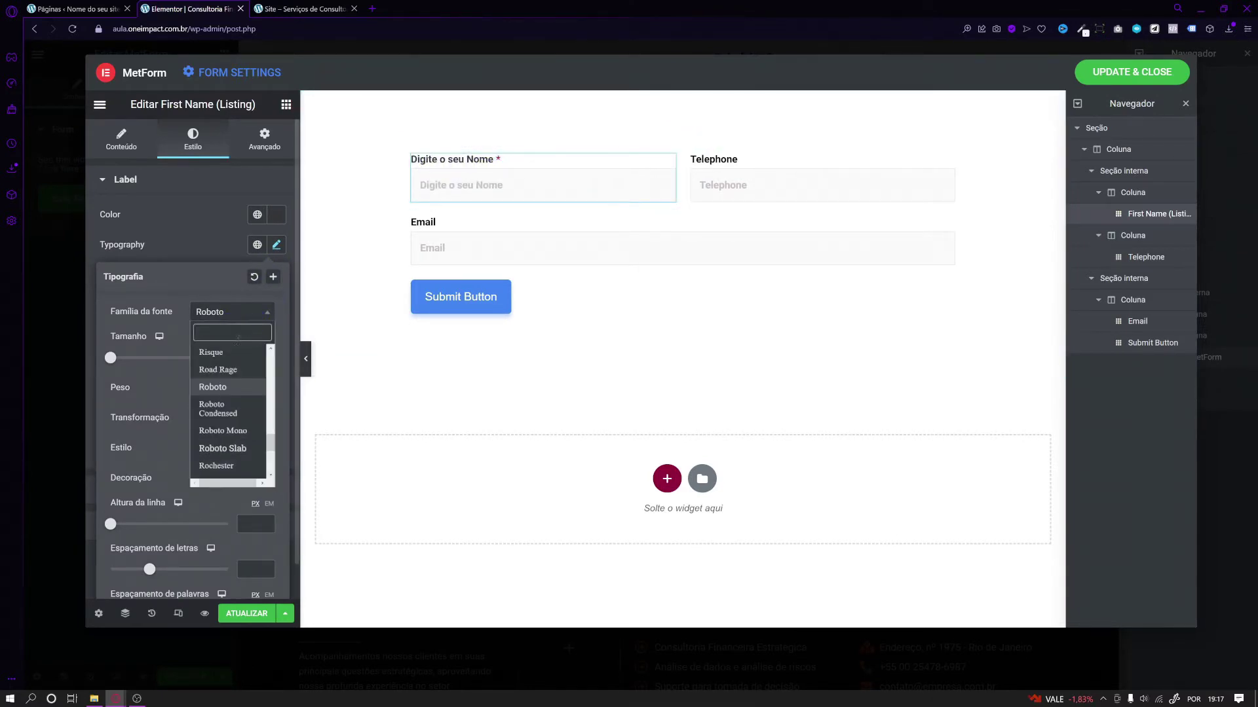
left_click(220, 353)
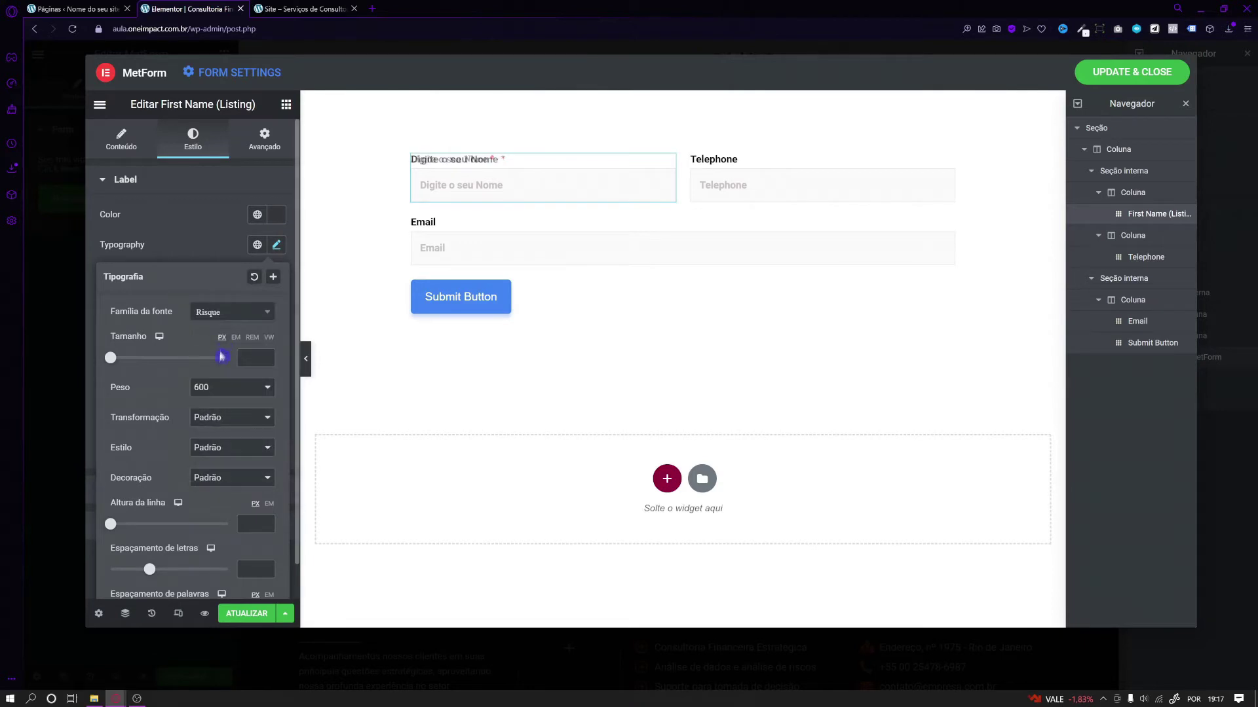
left_click(221, 315)
left_click(216, 407)
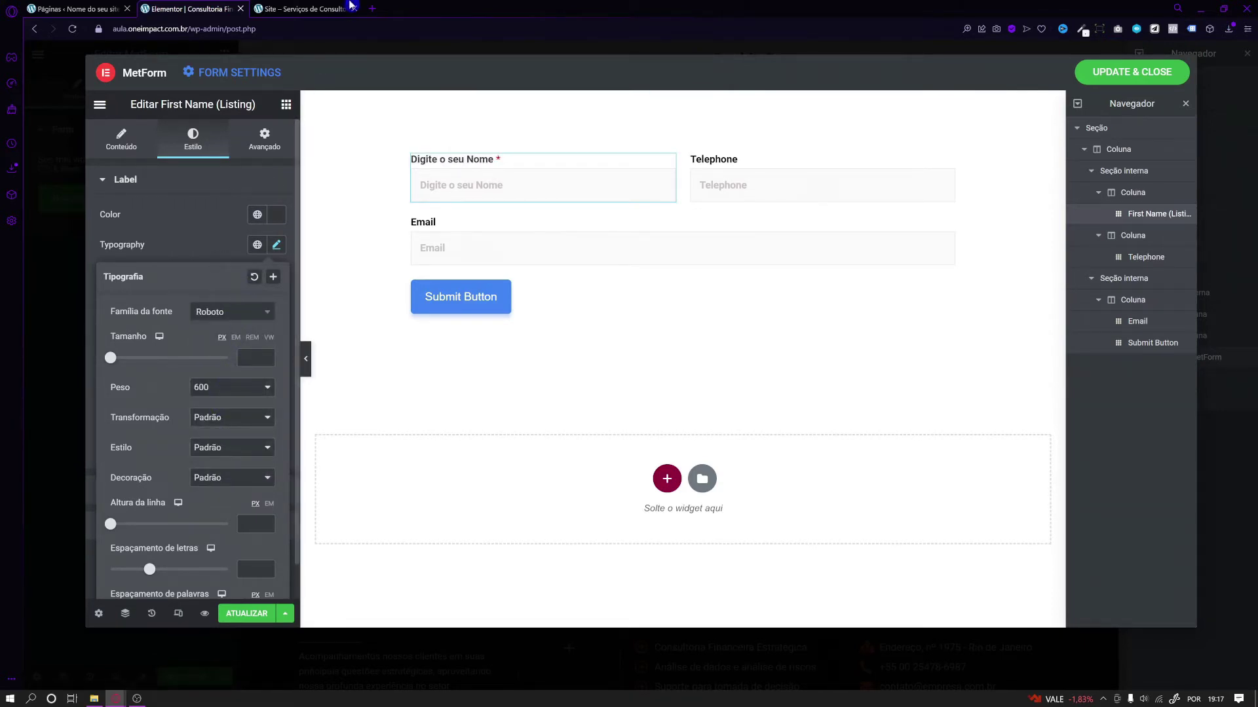
Switch to the live site to examine the contact section's body text, and return to the Elementor editor.
left_click(308, 9)
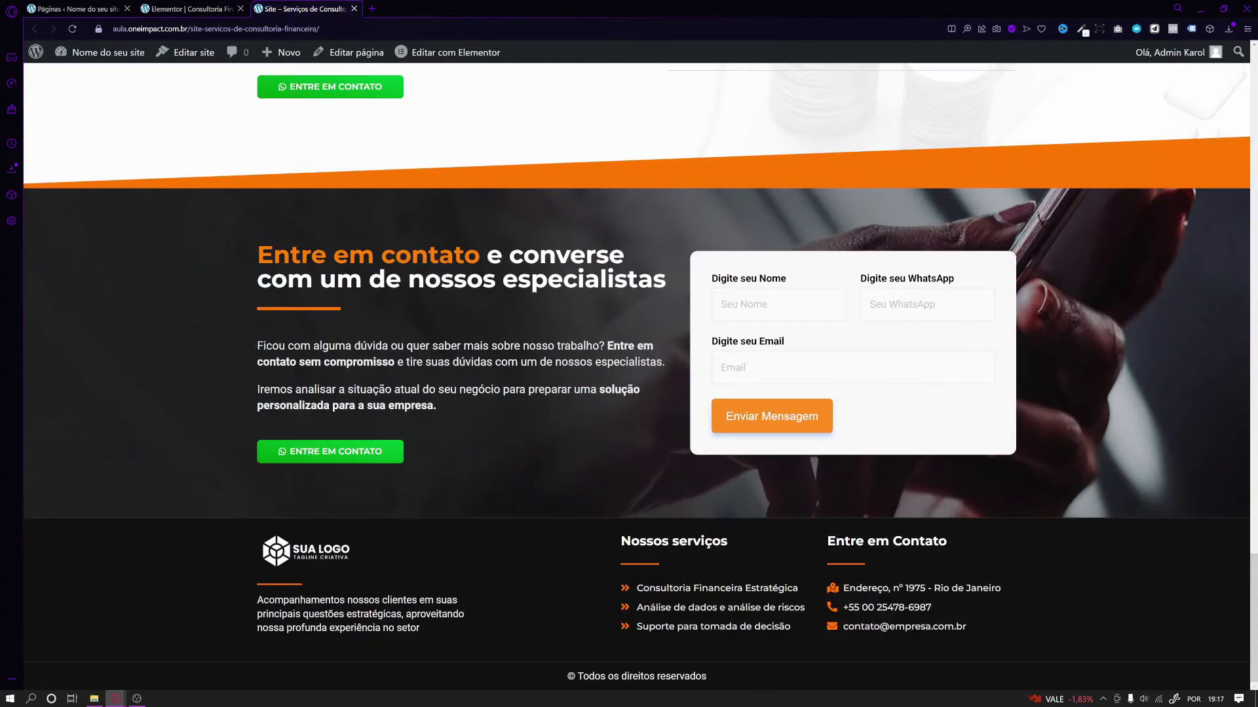
left_click_drag(258, 342, 437, 408)
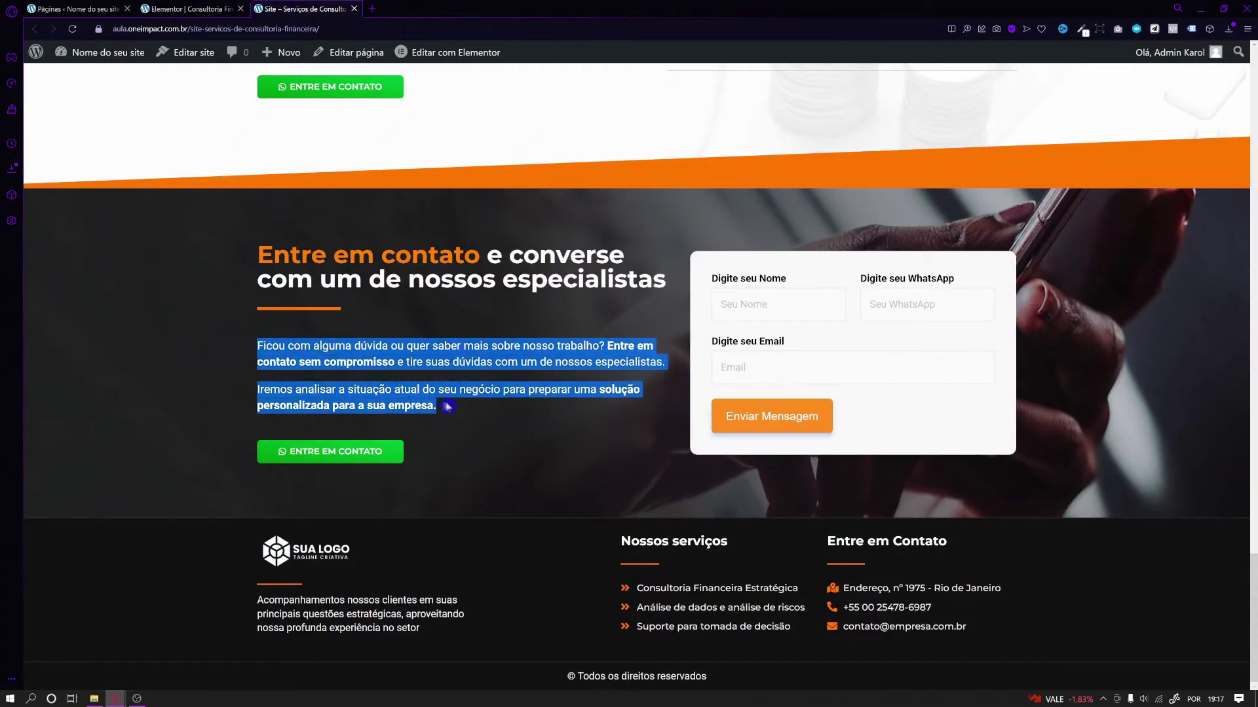
left_click(359, 372)
left_click(190, 8)
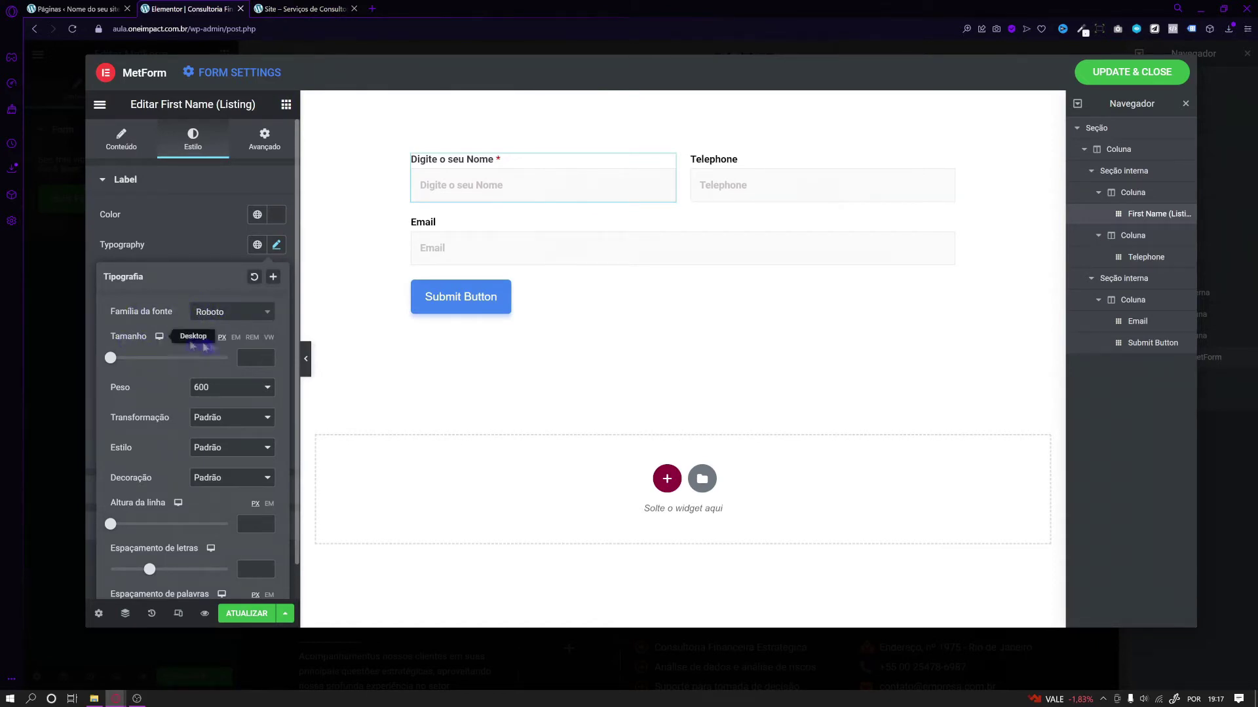
Set the First Name label's font size to 14 px, try weight 500, and settle on weight 600.
type("14")
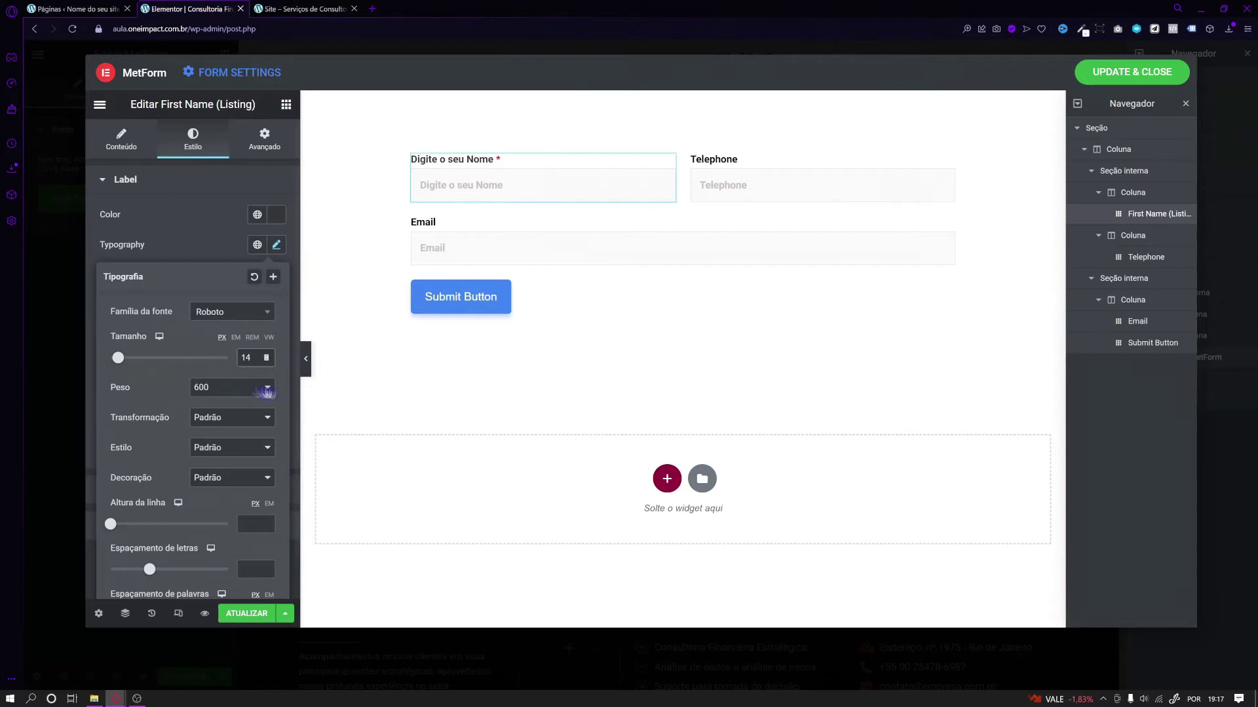
left_click(231, 387)
left_click(223, 443)
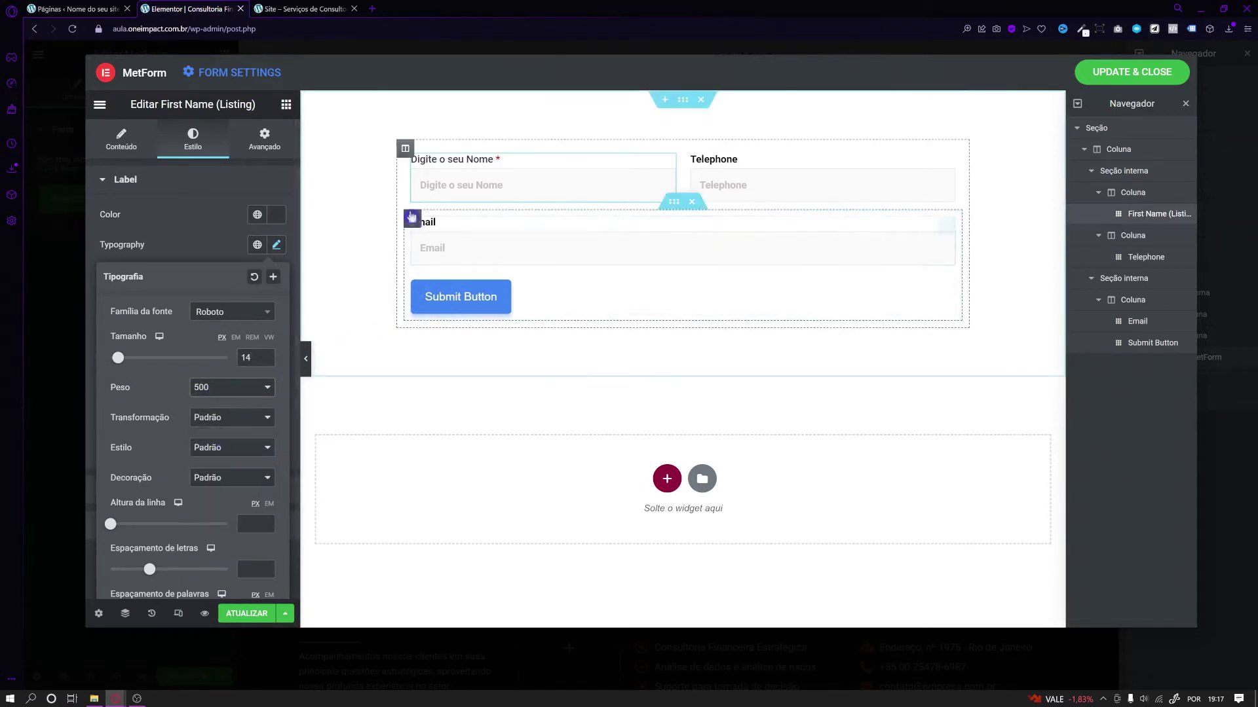
left_click(205, 391)
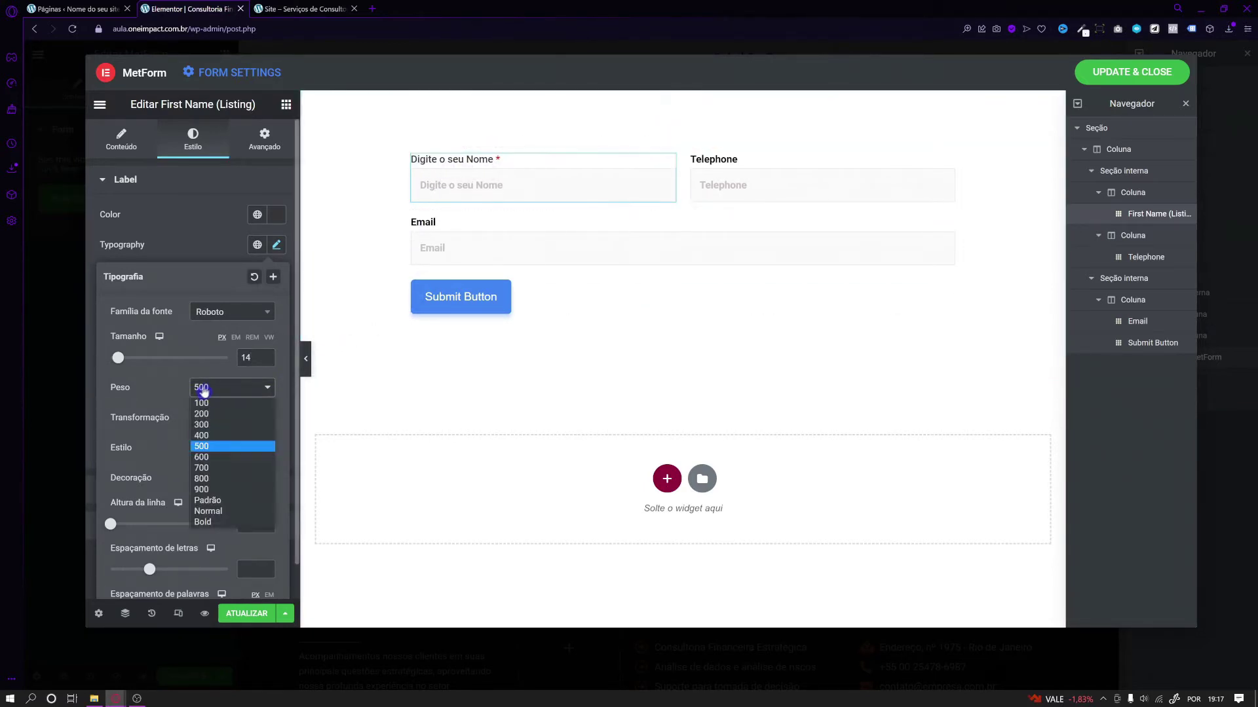
left_click(199, 458)
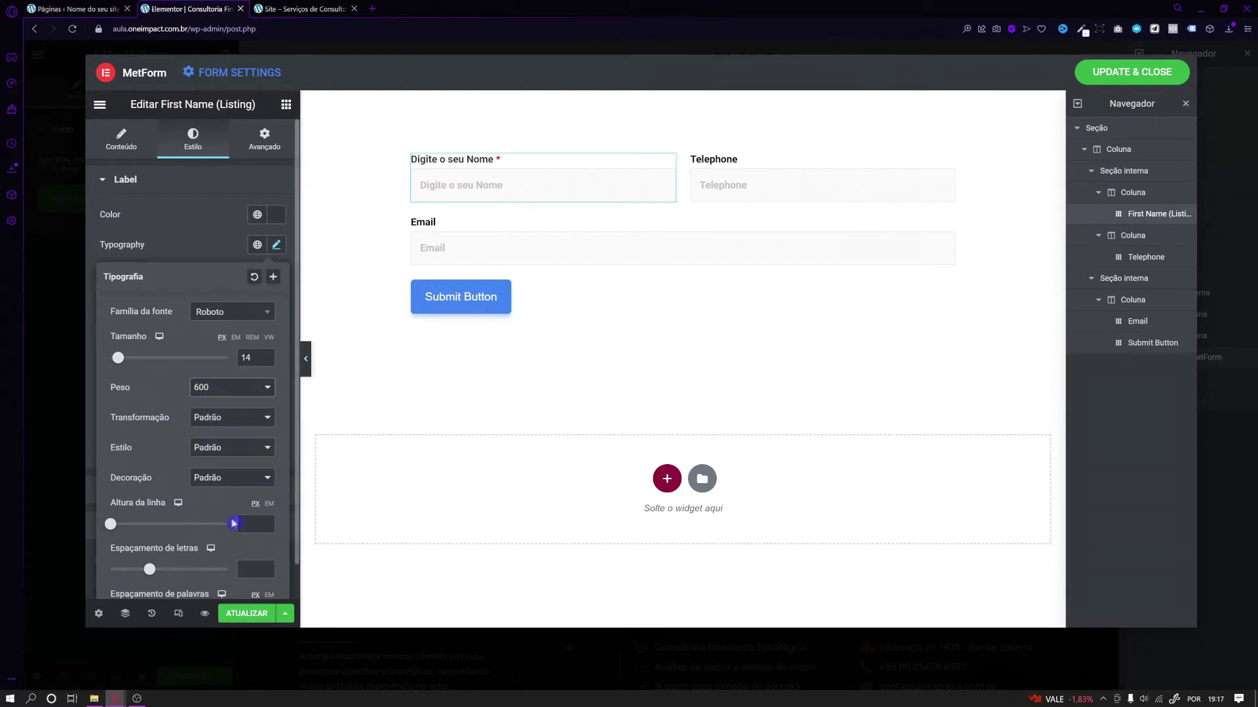
scroll(233, 523, "down", 1)
scroll(183, 458, "up", 1)
left_click(193, 243)
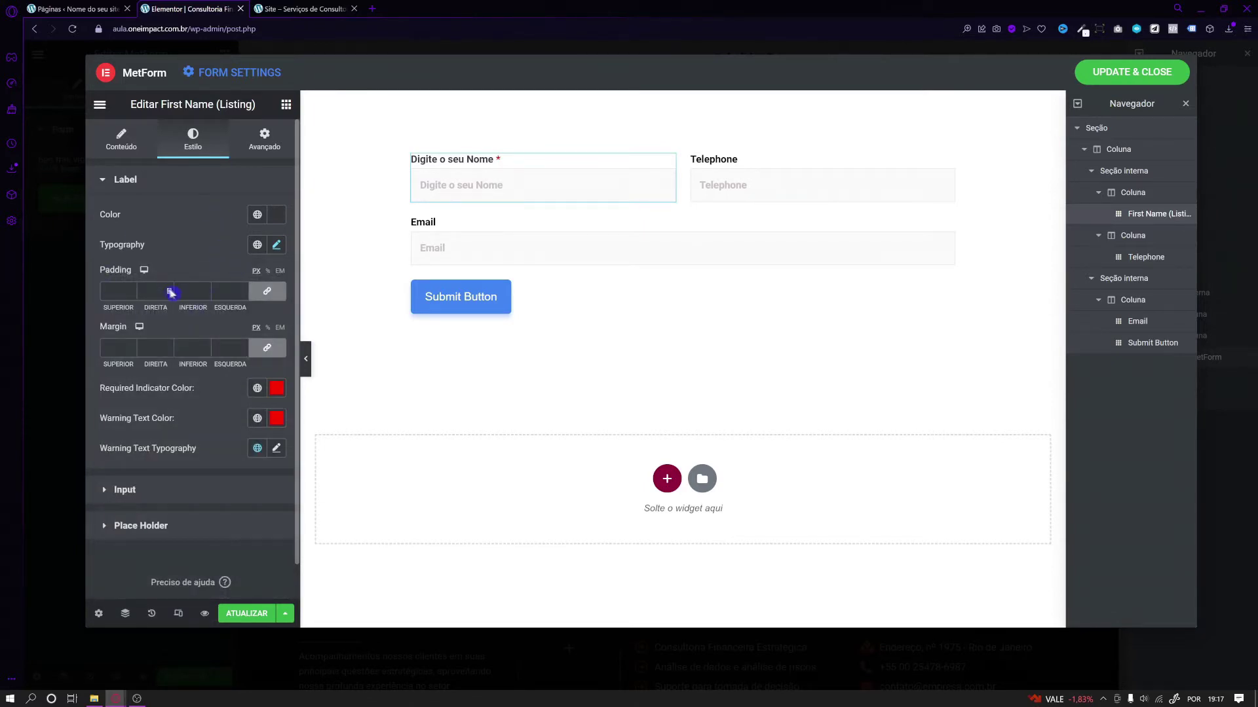
Try 15 px padding on all sides of the First Name label and set the padding to 0.
left_click_drag(171, 291, 171, 292)
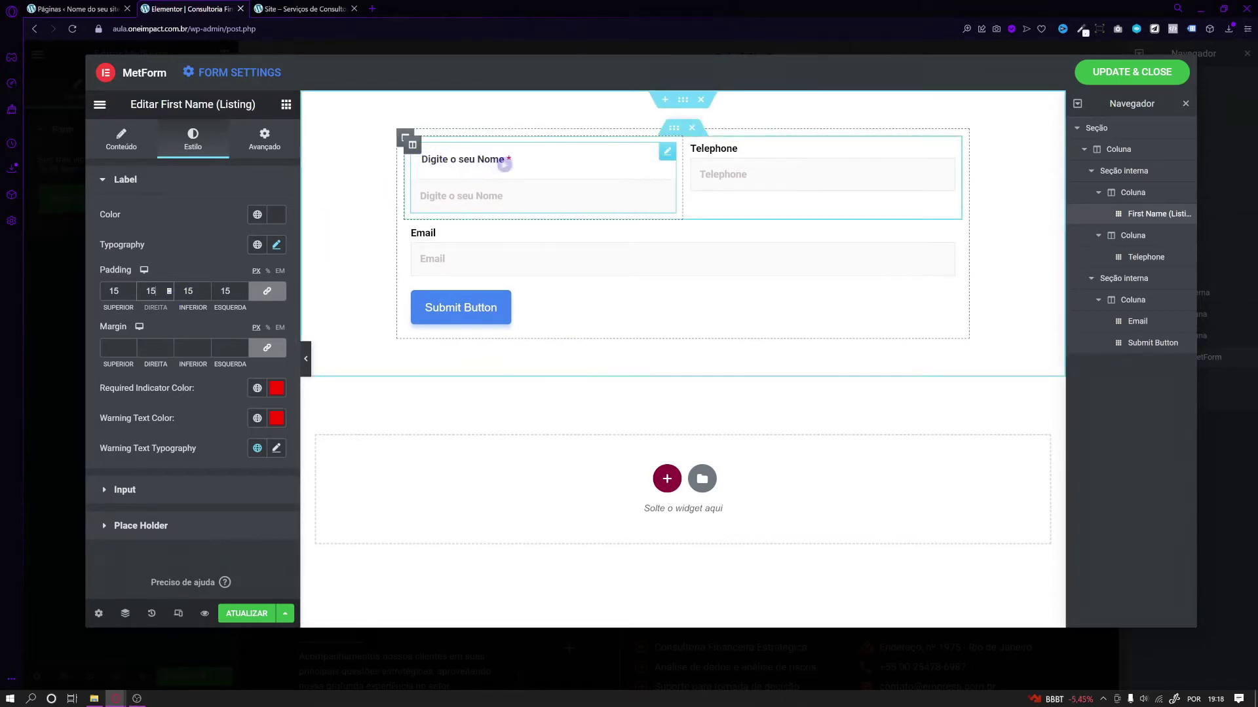
left_click_drag(234, 291, 155, 293)
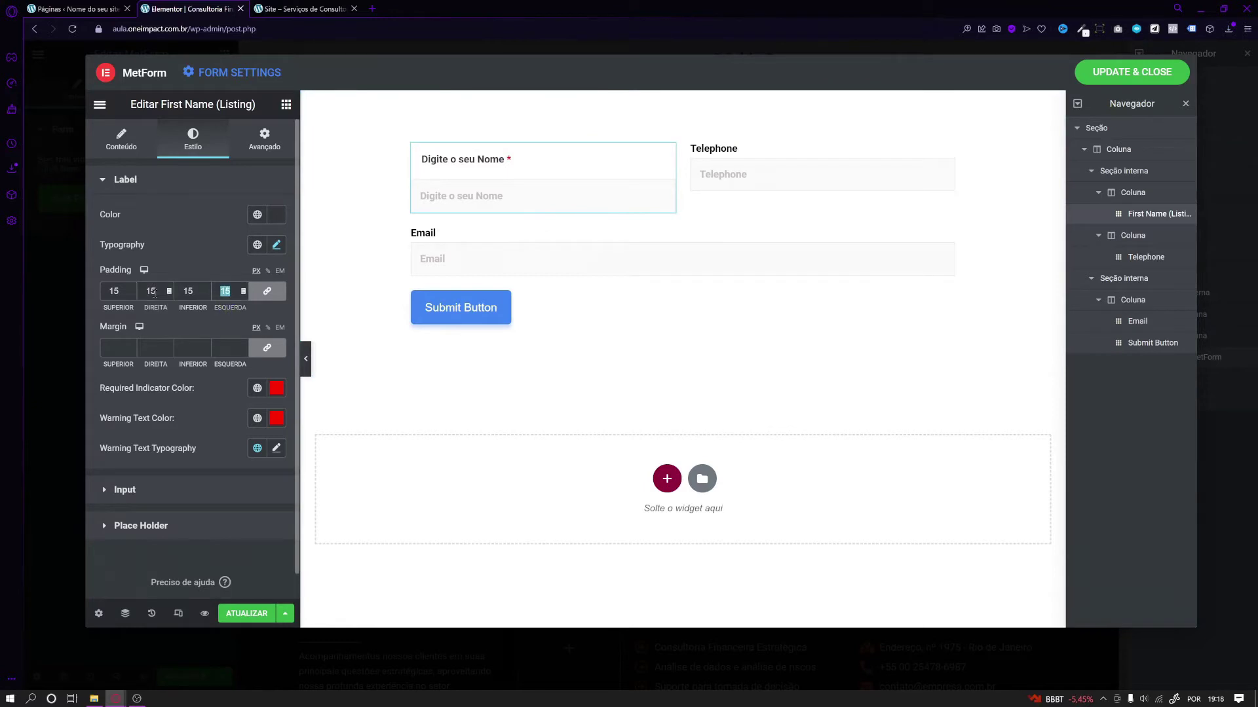
type("0")
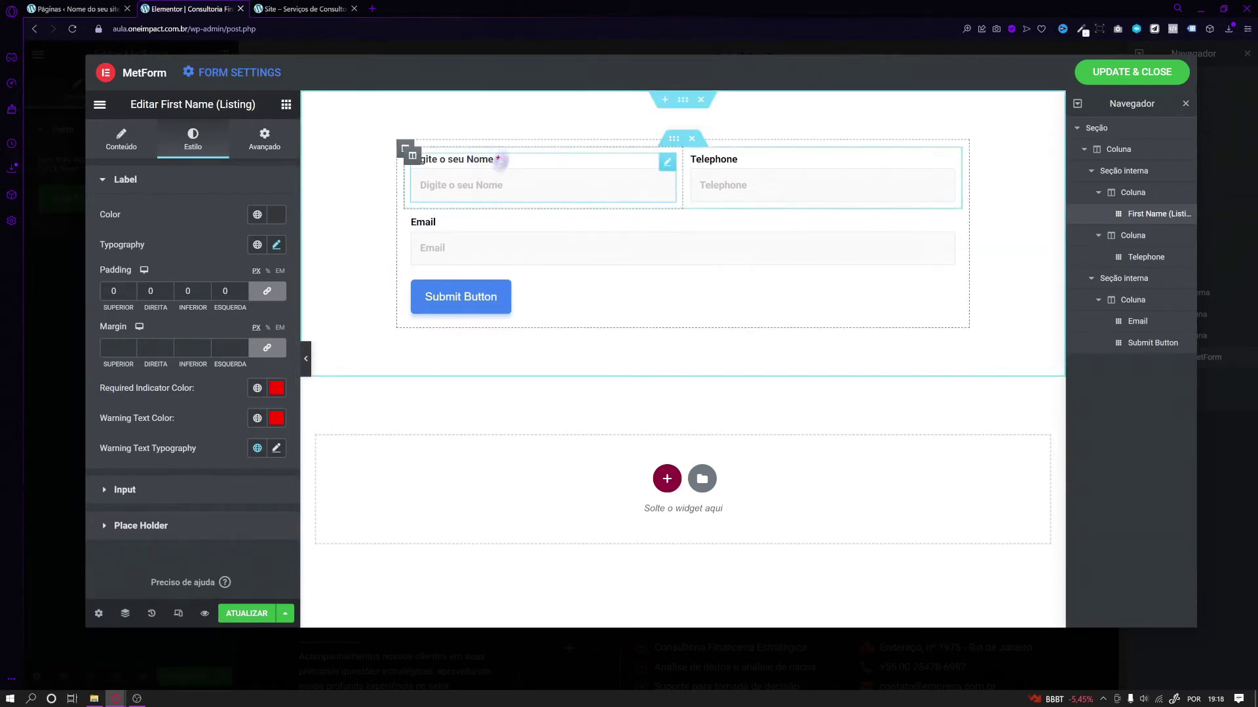
Check the First Name field's required setting, validation type and warning message, and return to its style settings.
left_click(131, 144)
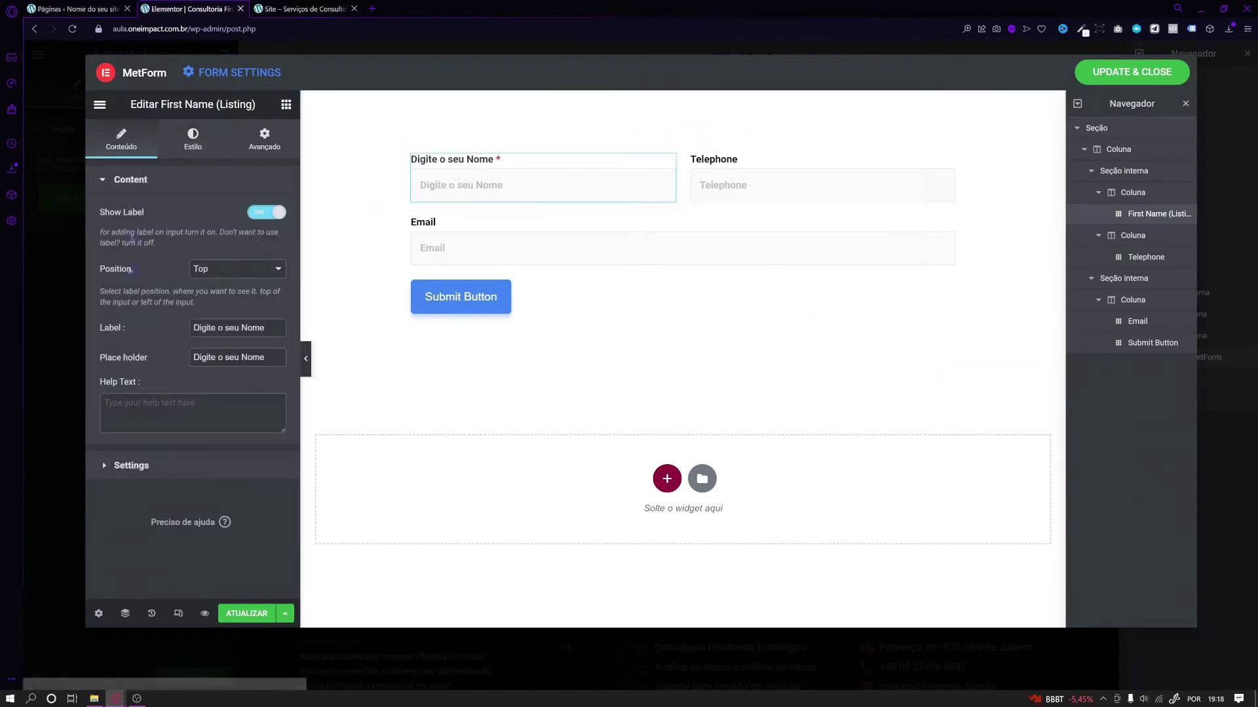
left_click(152, 465)
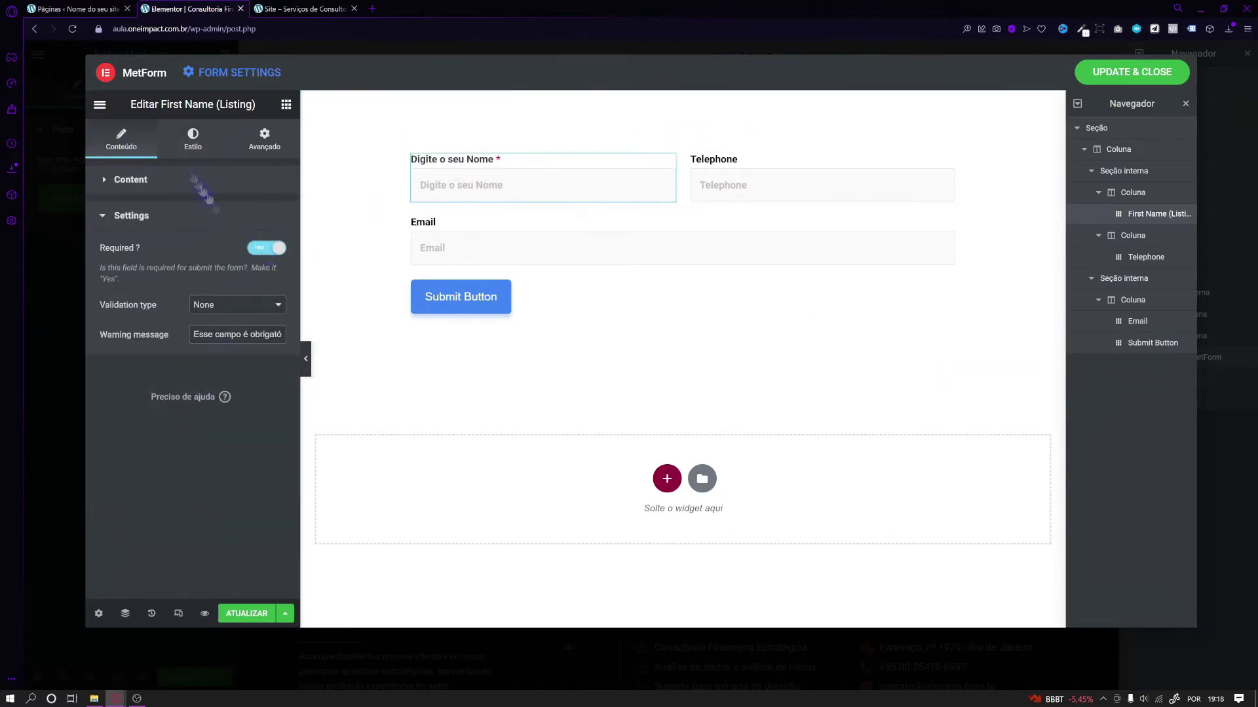
left_click(186, 143)
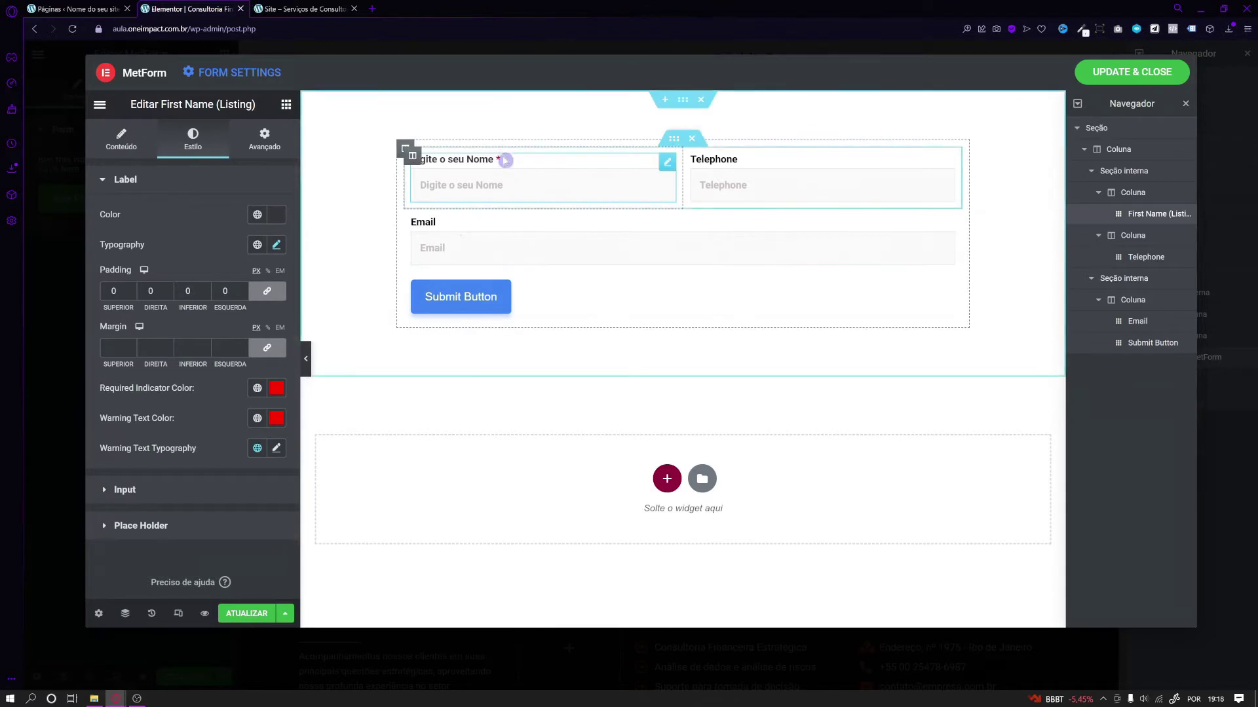
Try a cyan required-indicator color on the First Name field and set it to red #FF0707.
left_click(276, 388)
left_click(209, 256)
left_click_drag(208, 257, 270, 188)
left_click(198, 317)
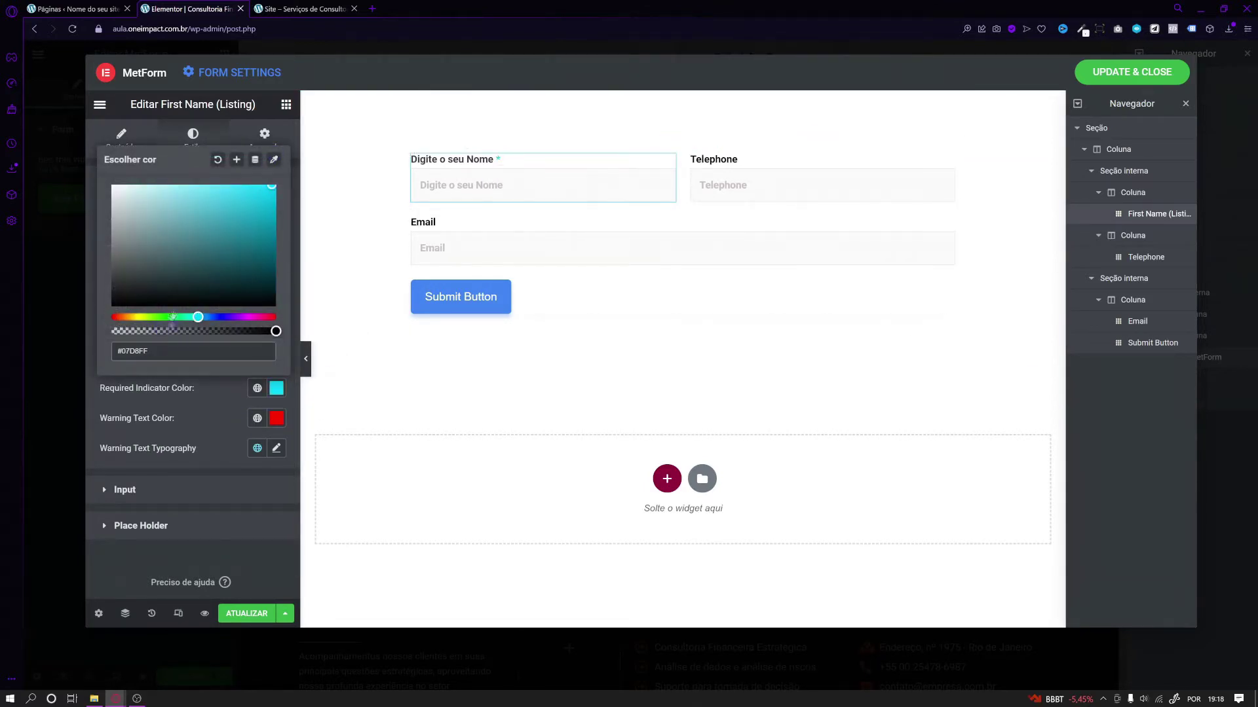
left_click_drag(169, 313, 111, 317)
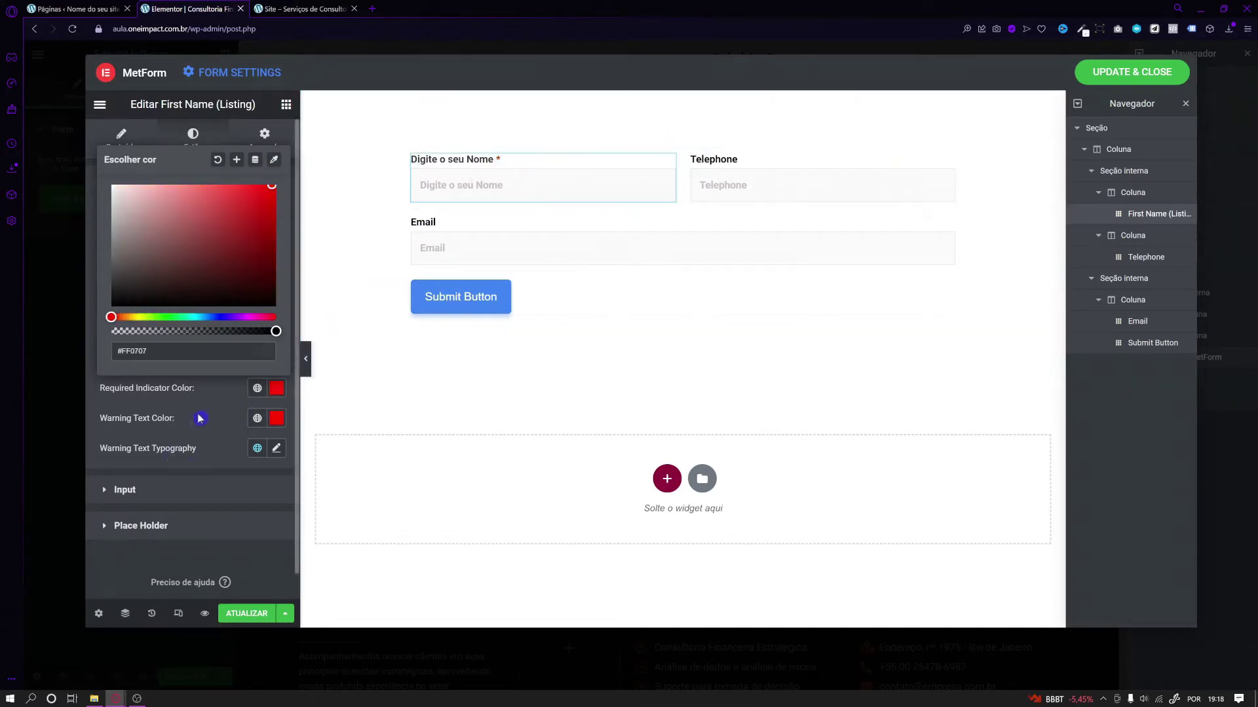
left_click(281, 389)
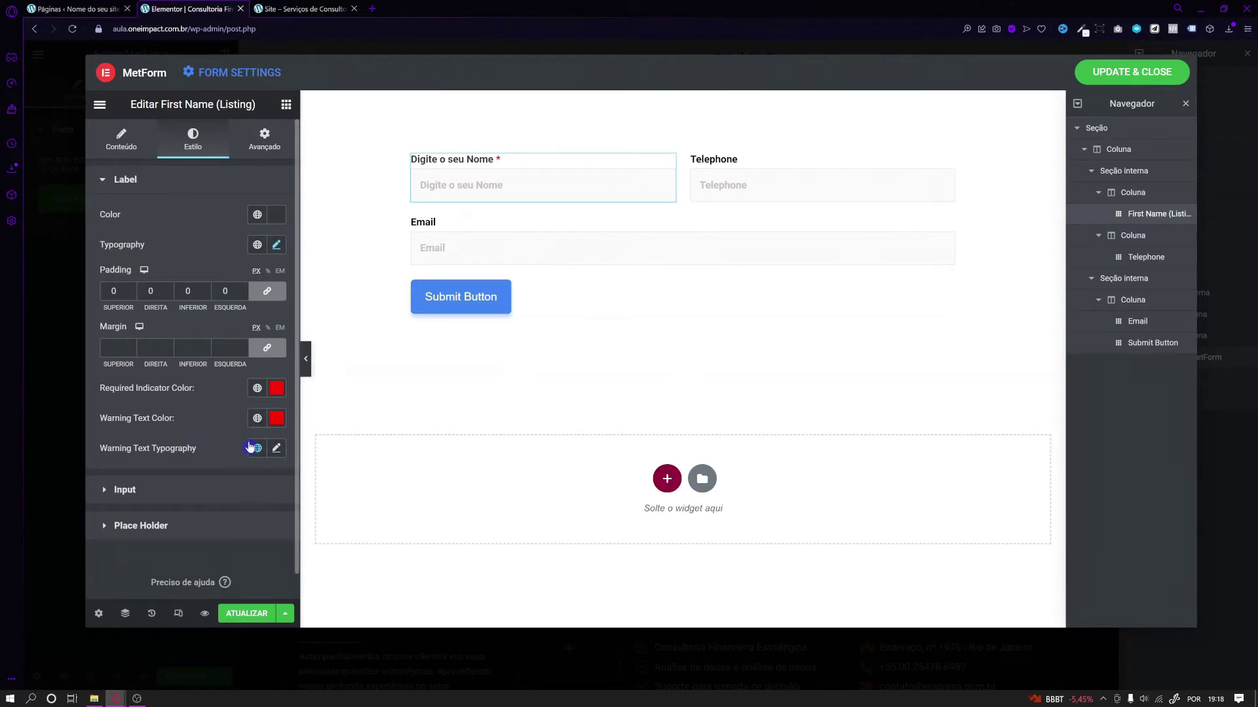
Turn off the label display for the First Name field.
left_click(139, 152)
left_click(277, 218)
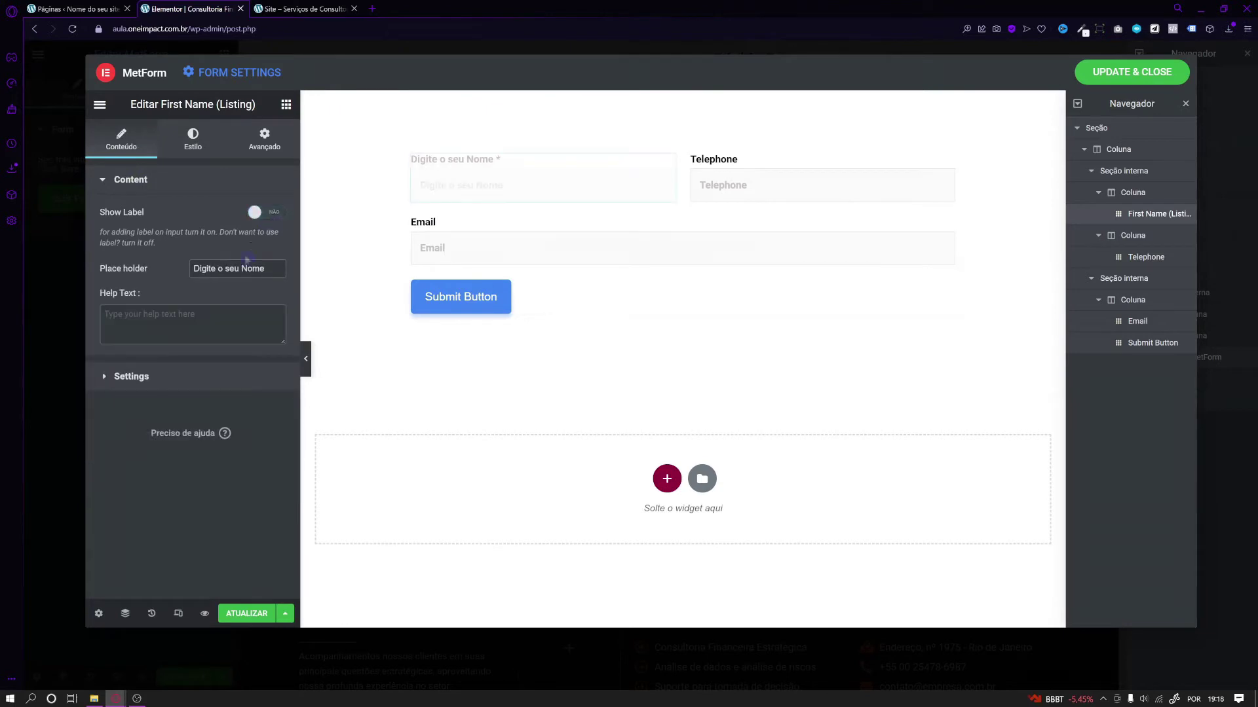
left_click(190, 137)
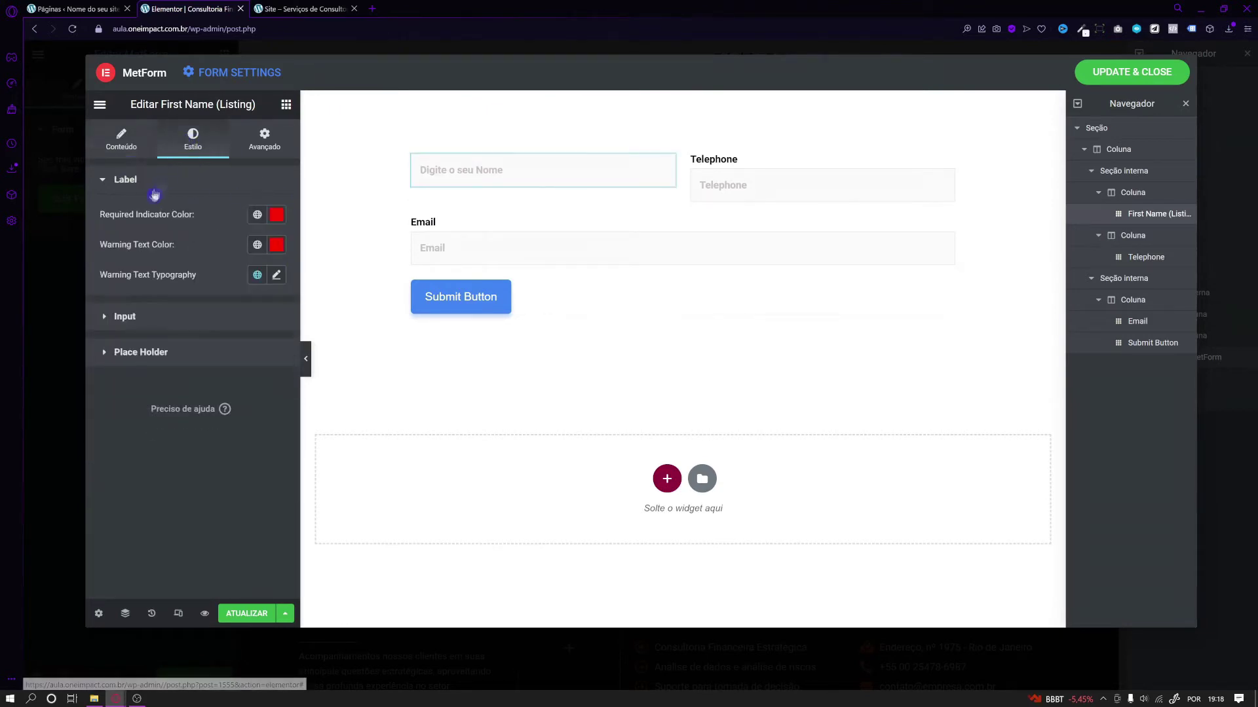
left_click(122, 180)
Try 16 px padding on the First Name input and settle on 10 px for all four sides.
left_click(124, 216)
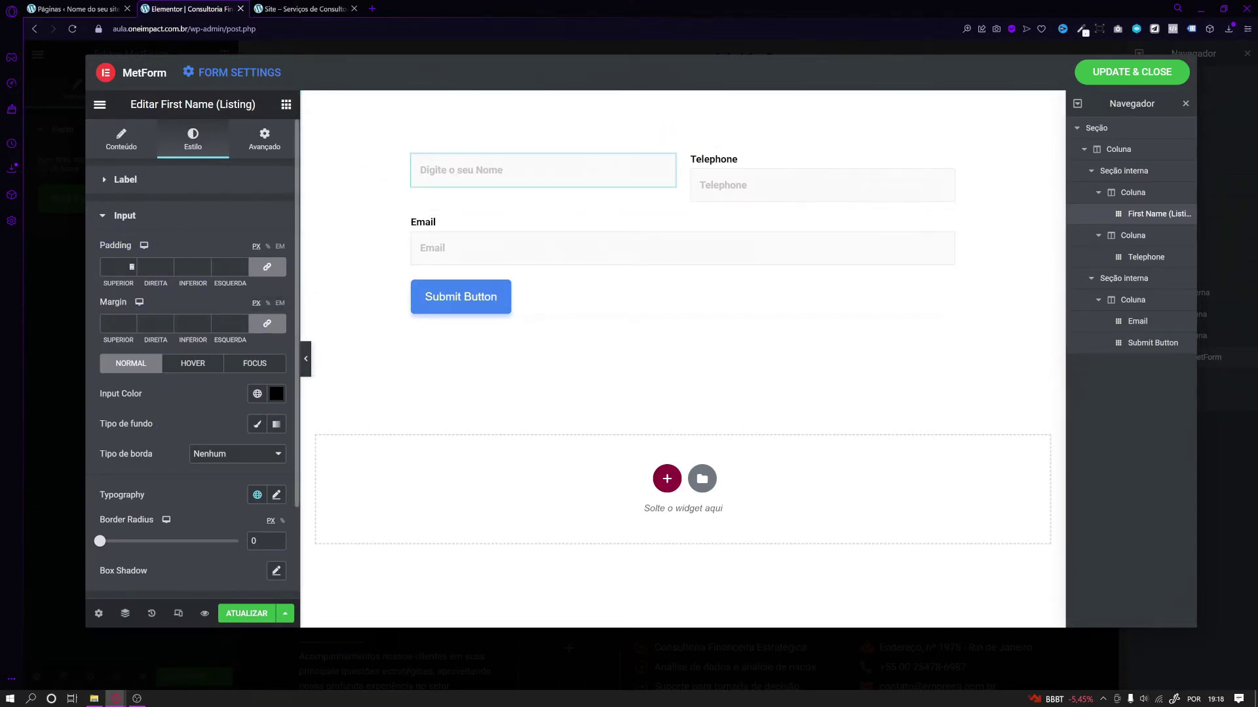
left_click(169, 268)
type("14")
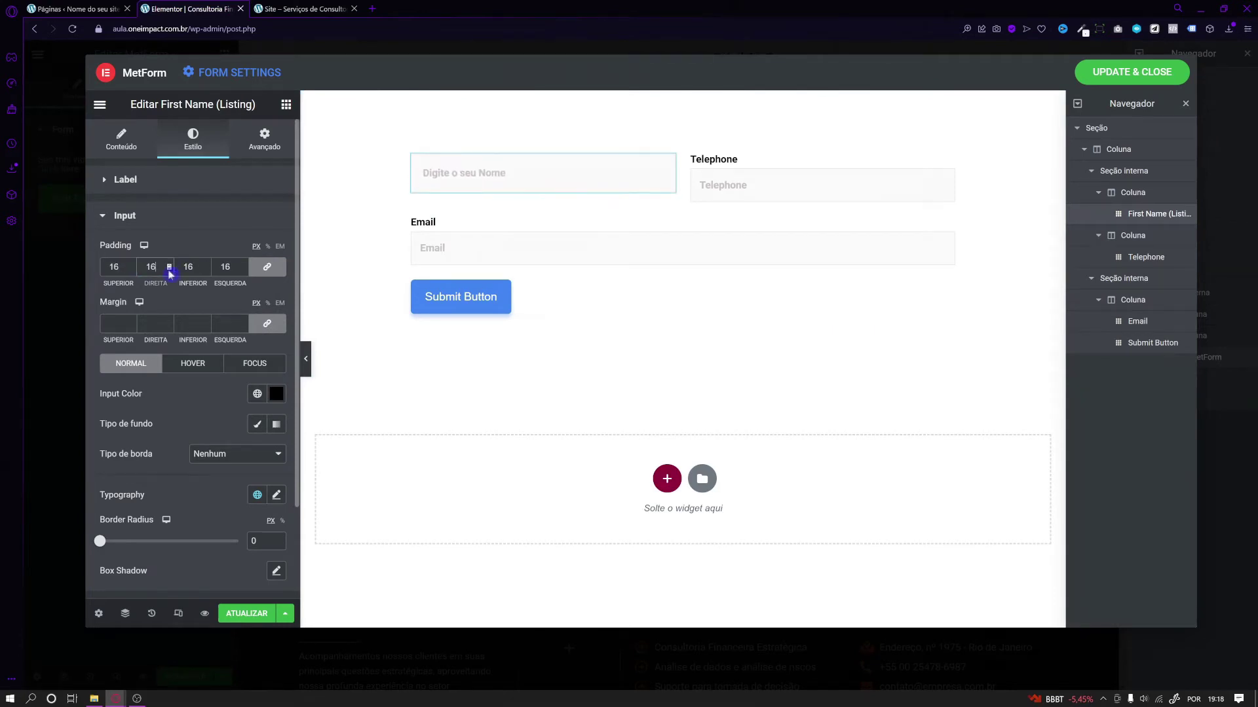
left_click(169, 273)
left_click(169, 272)
left_click(169, 273)
left_click(169, 272)
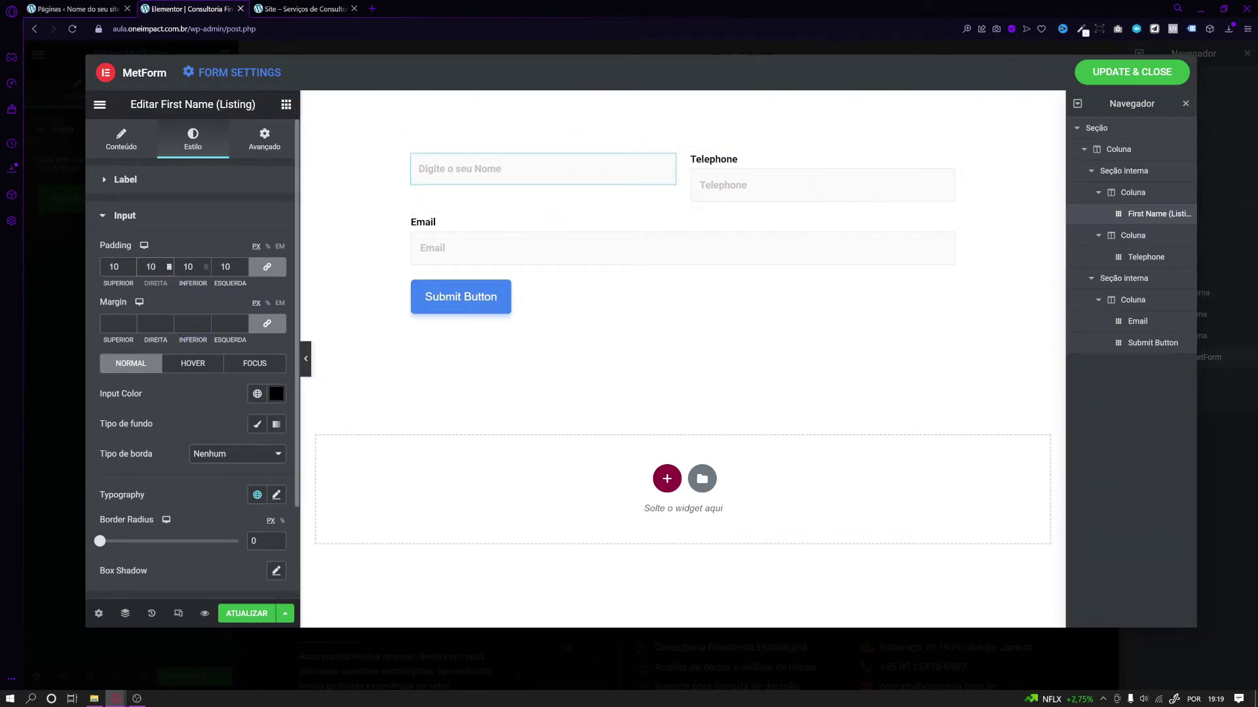
double_click(243, 267)
double_click(243, 267)
double_click(244, 268)
double_click(246, 269)
left_click(245, 269)
left_click(245, 268)
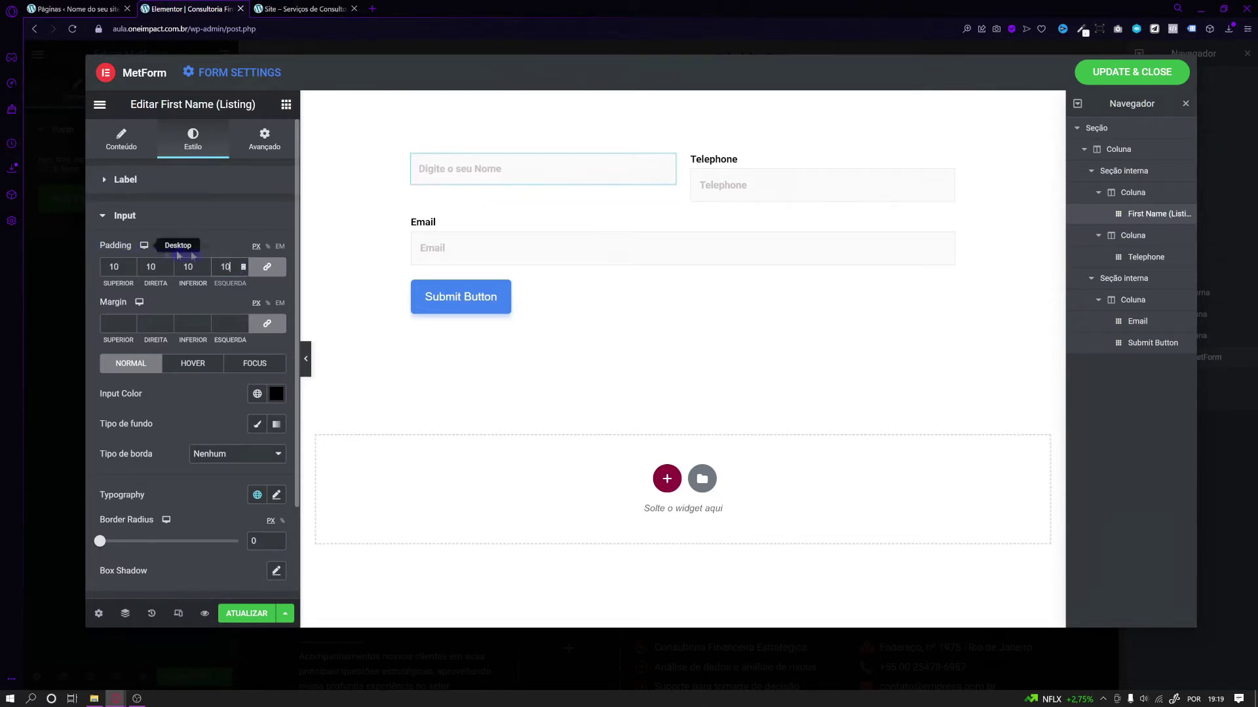
left_click(242, 268)
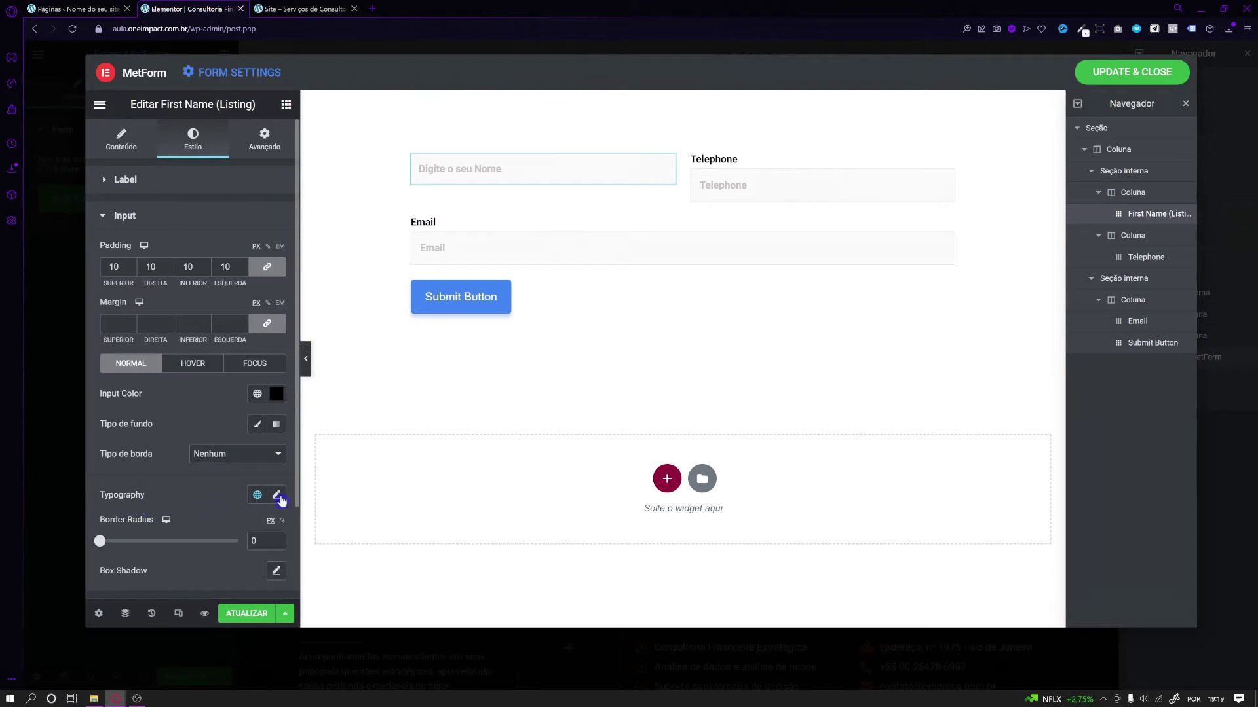
Enter a sample name in the First Name field to preview the input text's typography.
left_click(277, 495)
scroll(229, 367, "down", 4)
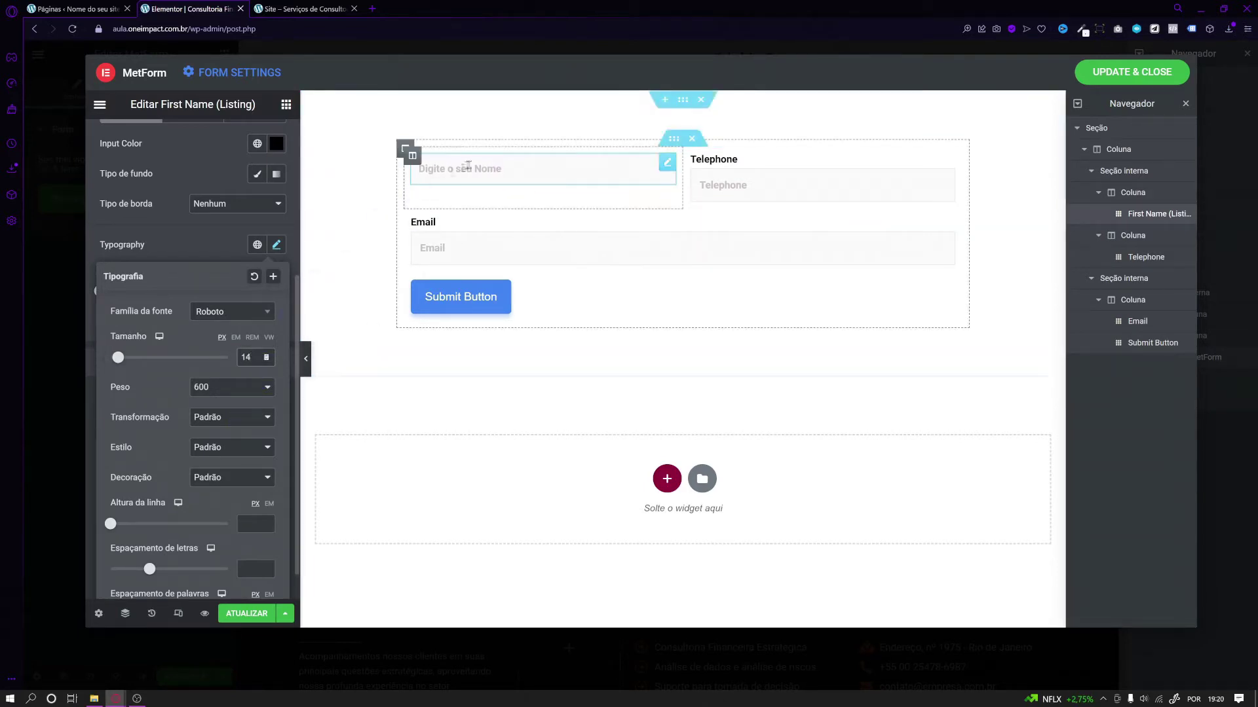
left_click(435, 171)
left_click(435, 207)
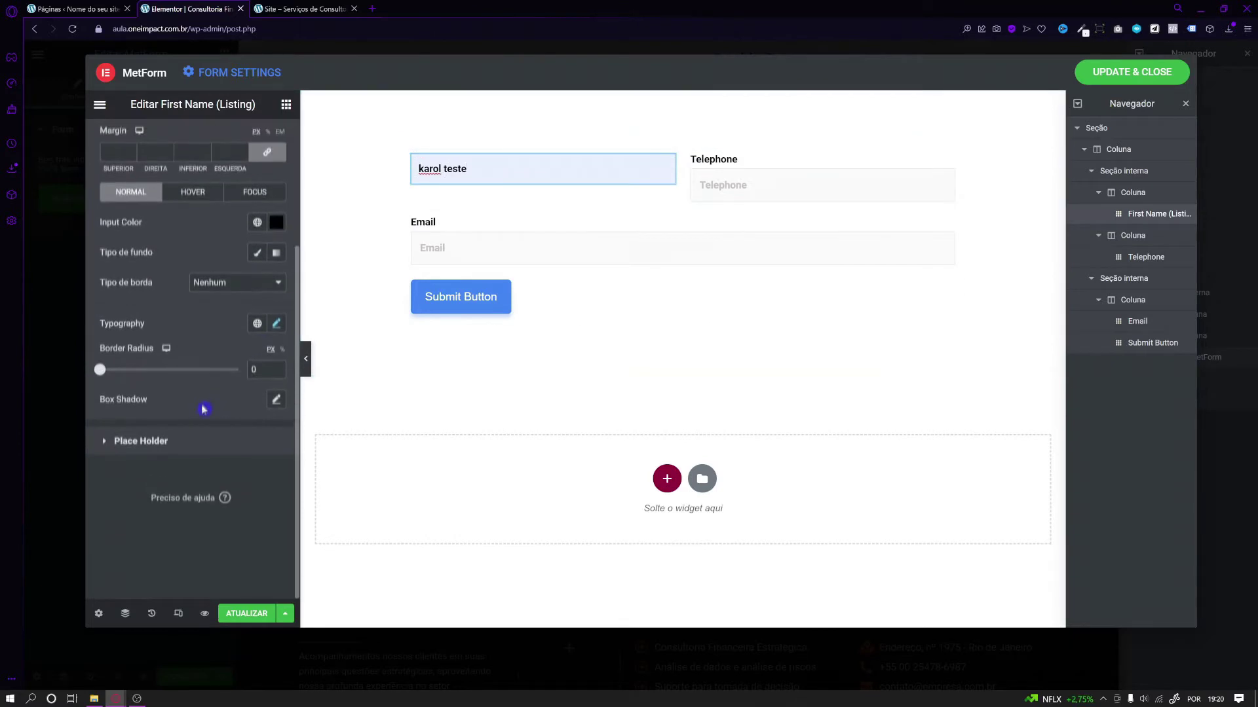
scroll(202, 404, "up", 3)
type("ssss")
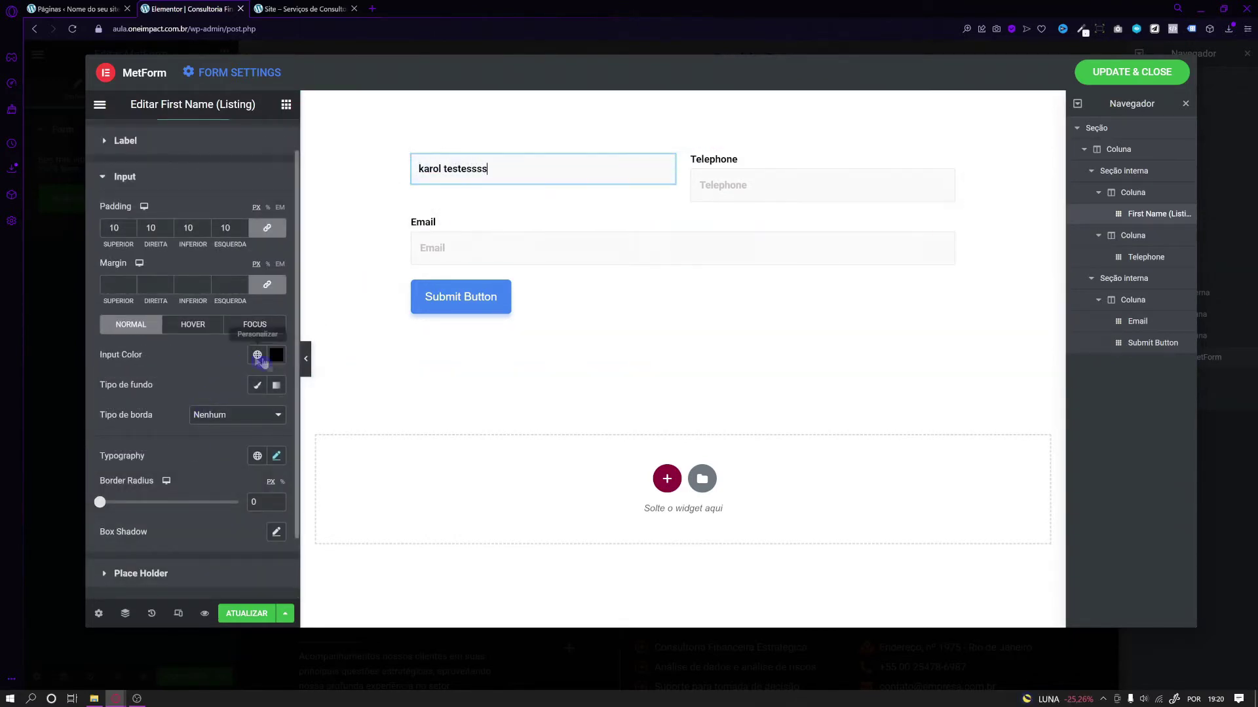
Try a 17 px font size on the First Name input text, and settle on 14 px with weight 500.
left_click(276, 456)
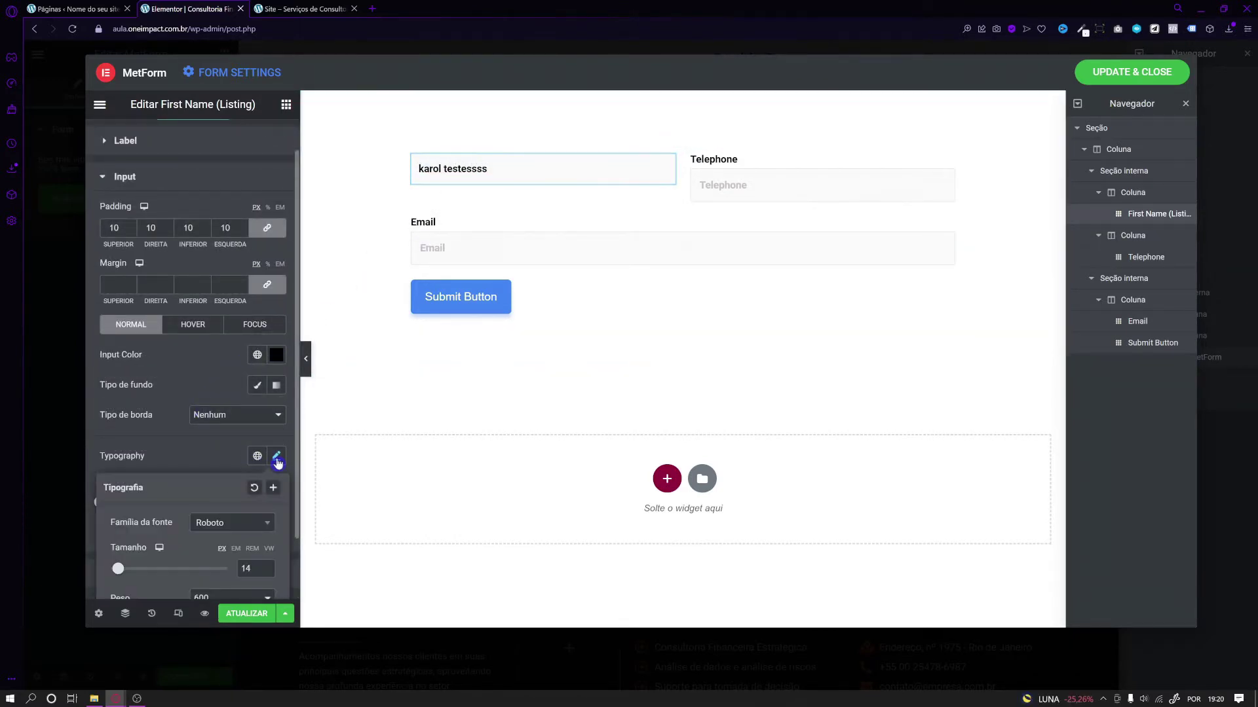
left_click(266, 572)
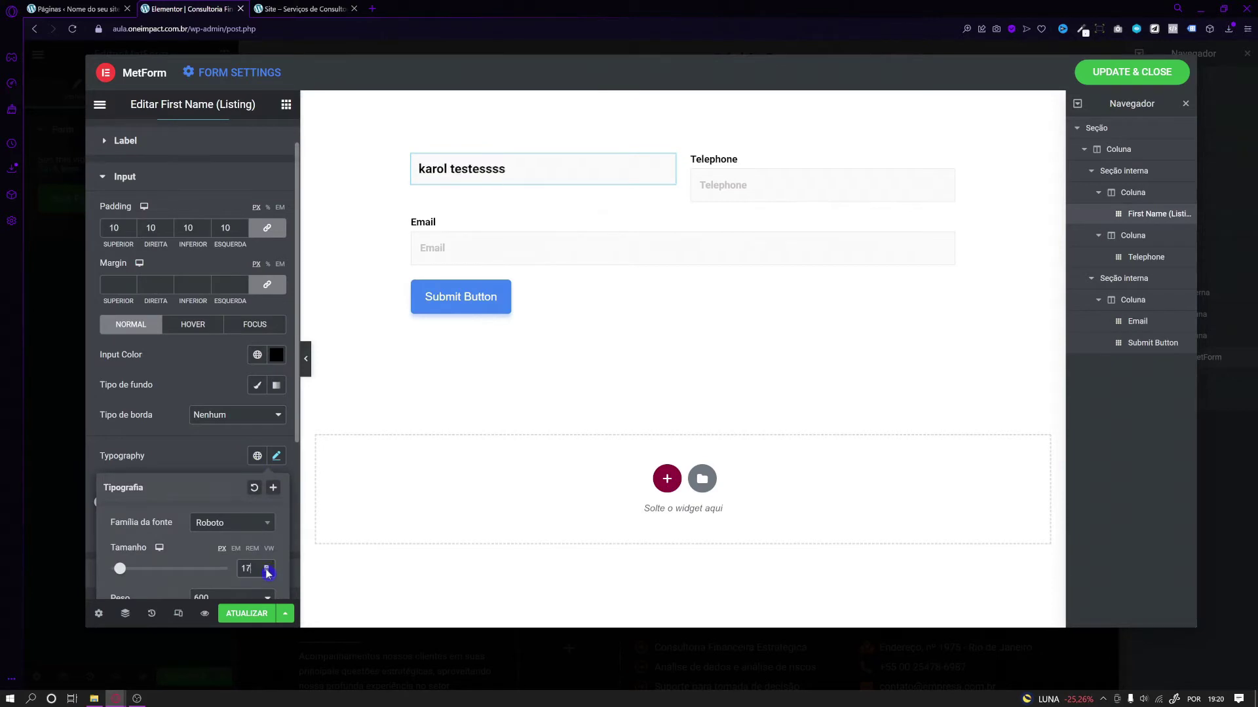
left_click(266, 572)
left_click(266, 567)
scroll(174, 562, "down", 4)
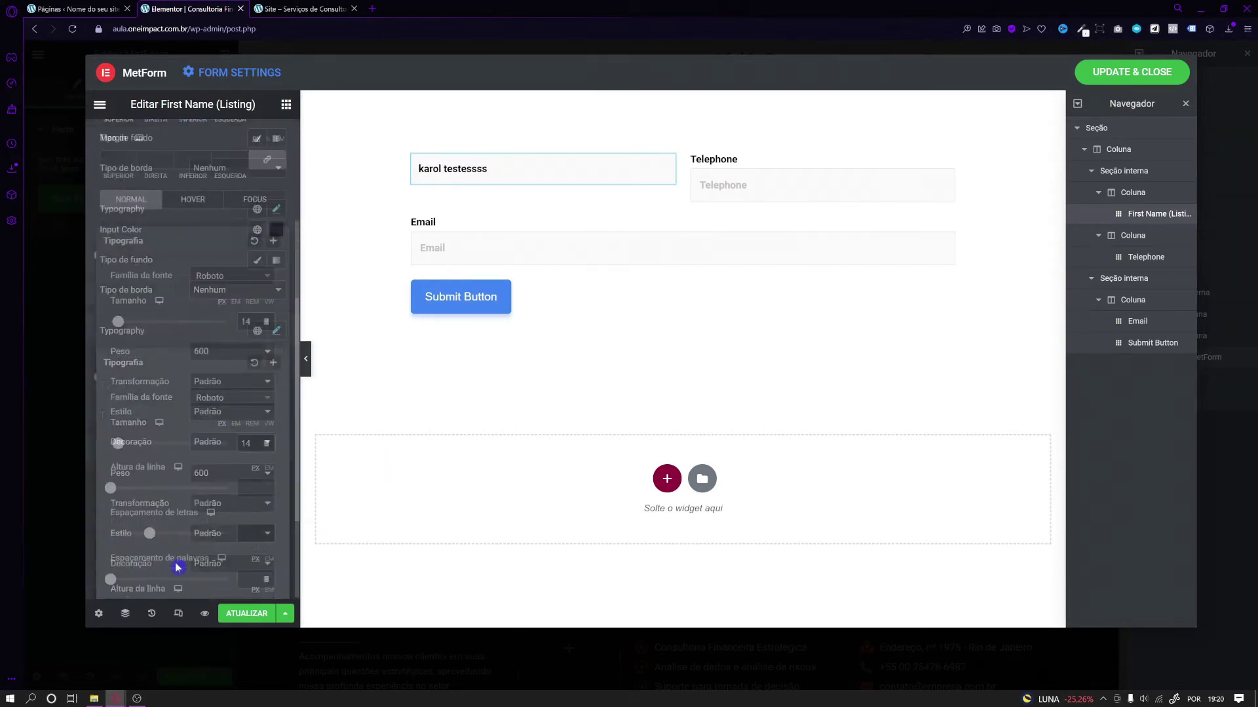
left_click(213, 352)
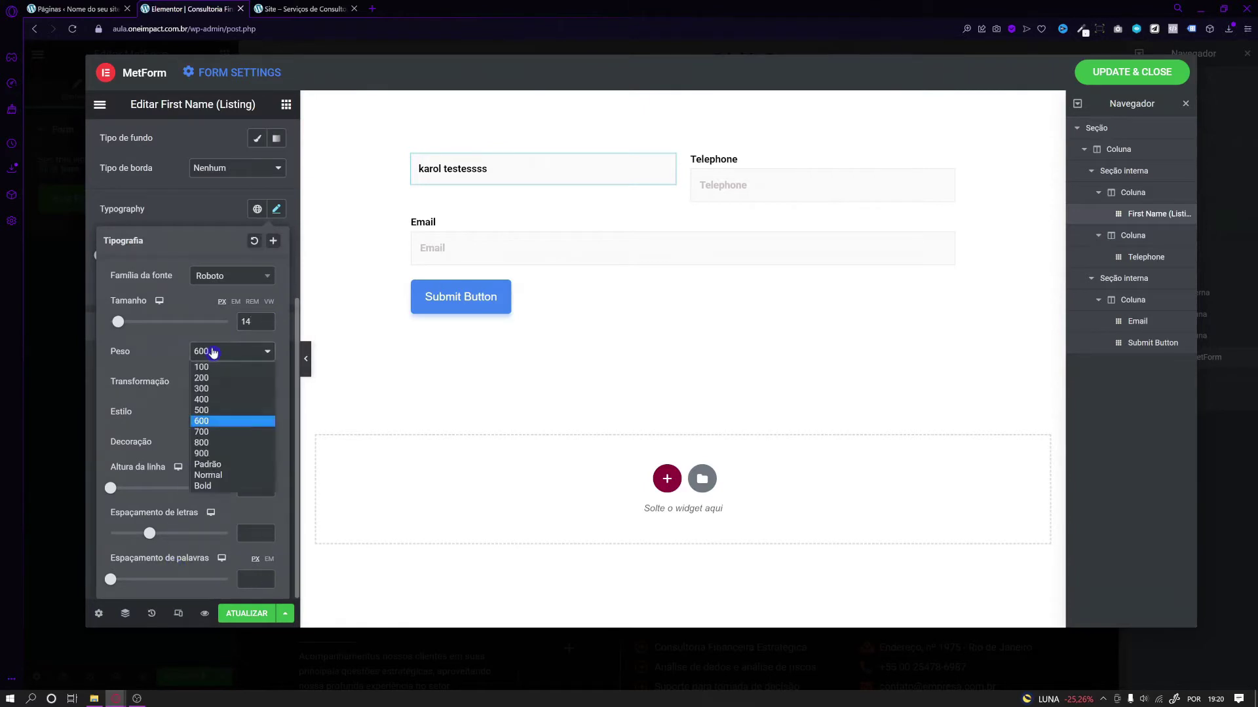
left_click(217, 410)
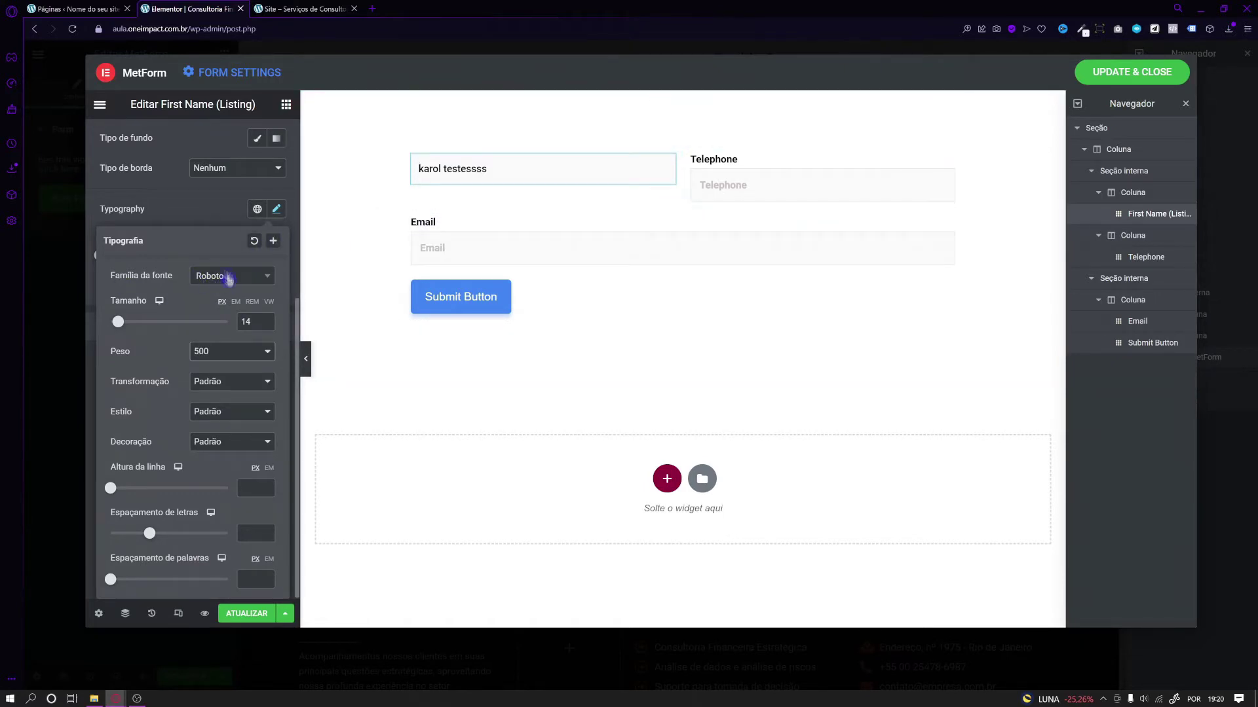
left_click(247, 209)
Set the First Name input text color to dark gray #1C1C1C.
scroll(222, 262, "up", 3)
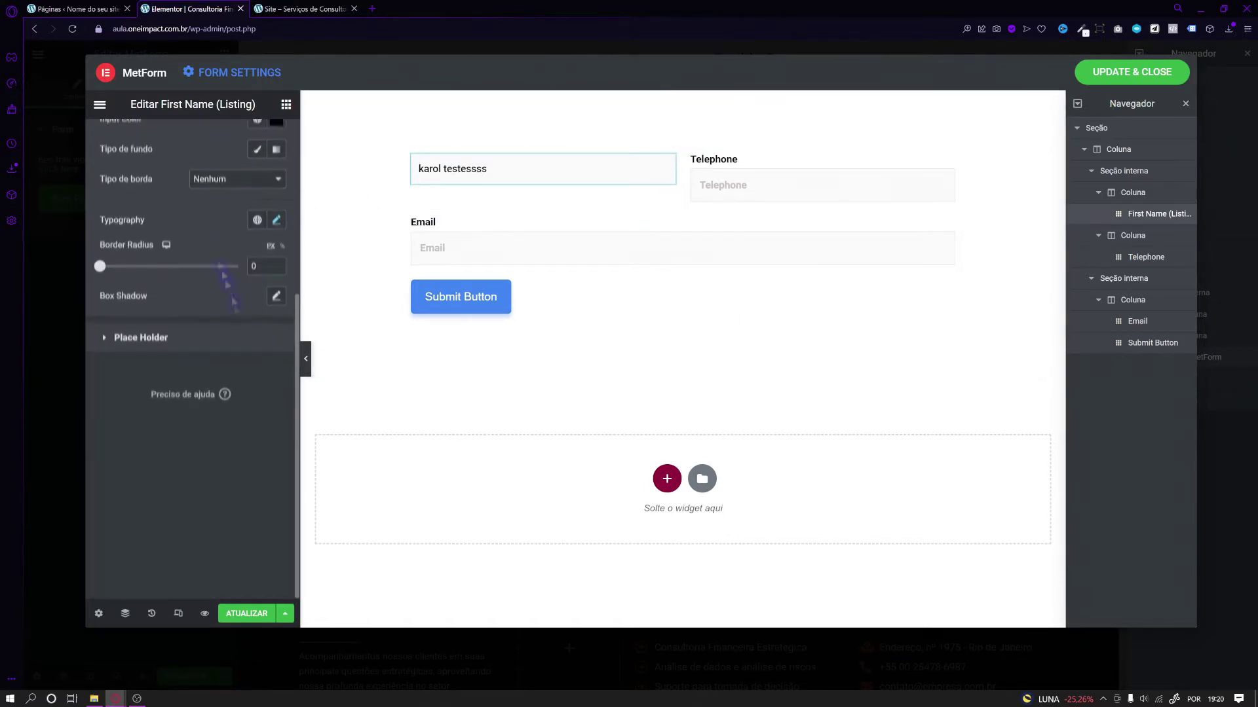
scroll(230, 410, "up", 3)
left_click(275, 394)
left_click(189, 232)
mouse_move(189, 231)
left_mouse_down()
mouse_move(172, 269)
mouse_move(152, 253)
left_mouse_up()
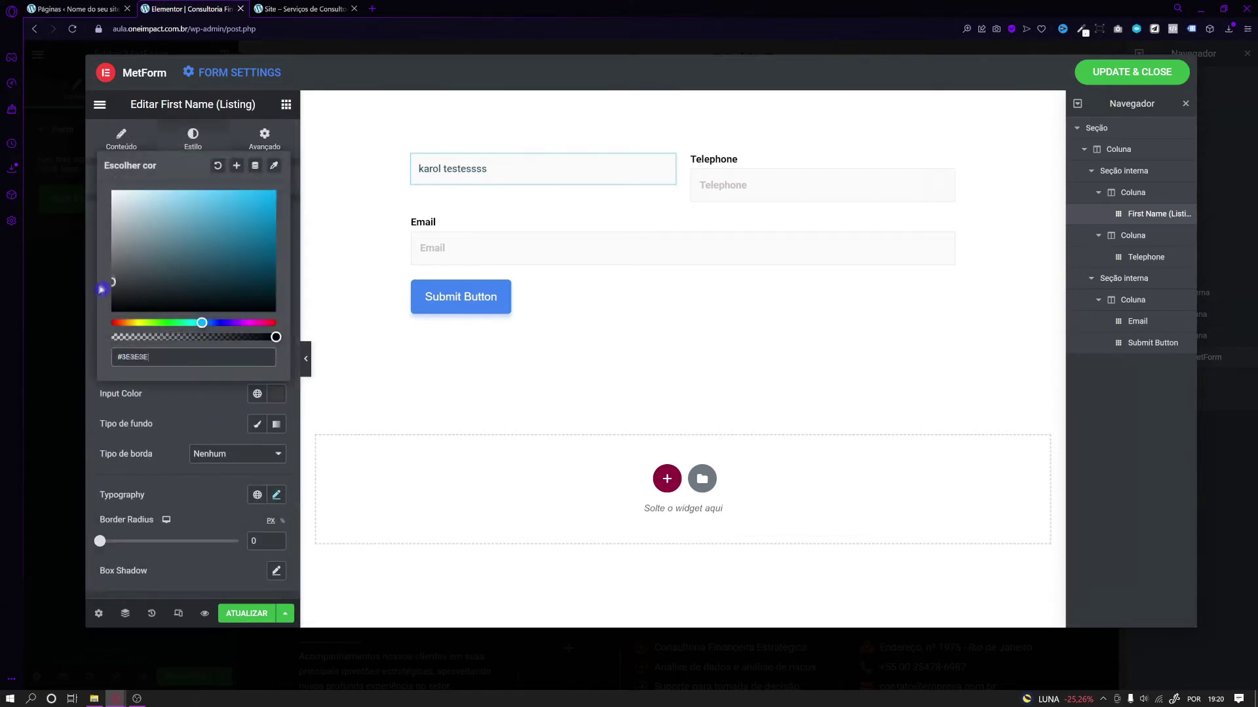
mouse_move(96, 294)
left_mouse_down()
mouse_move(104, 235)
mouse_move(94, 297)
left_mouse_up()
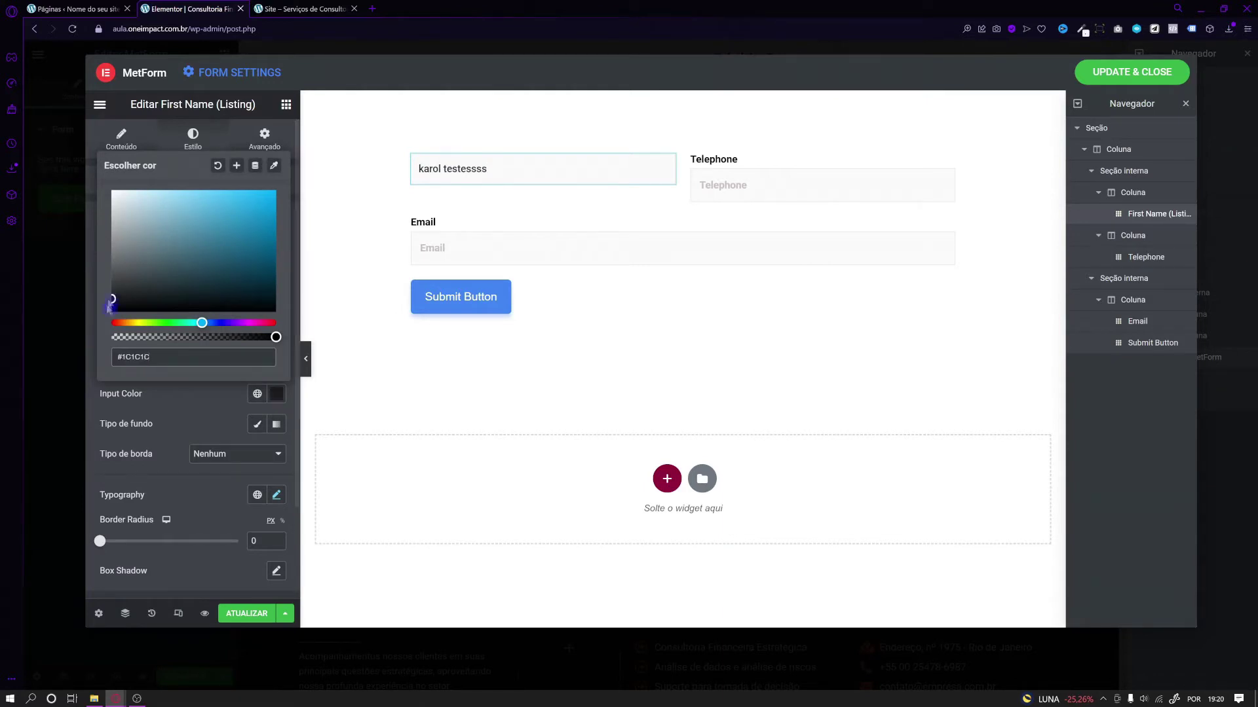
left_click(226, 420)
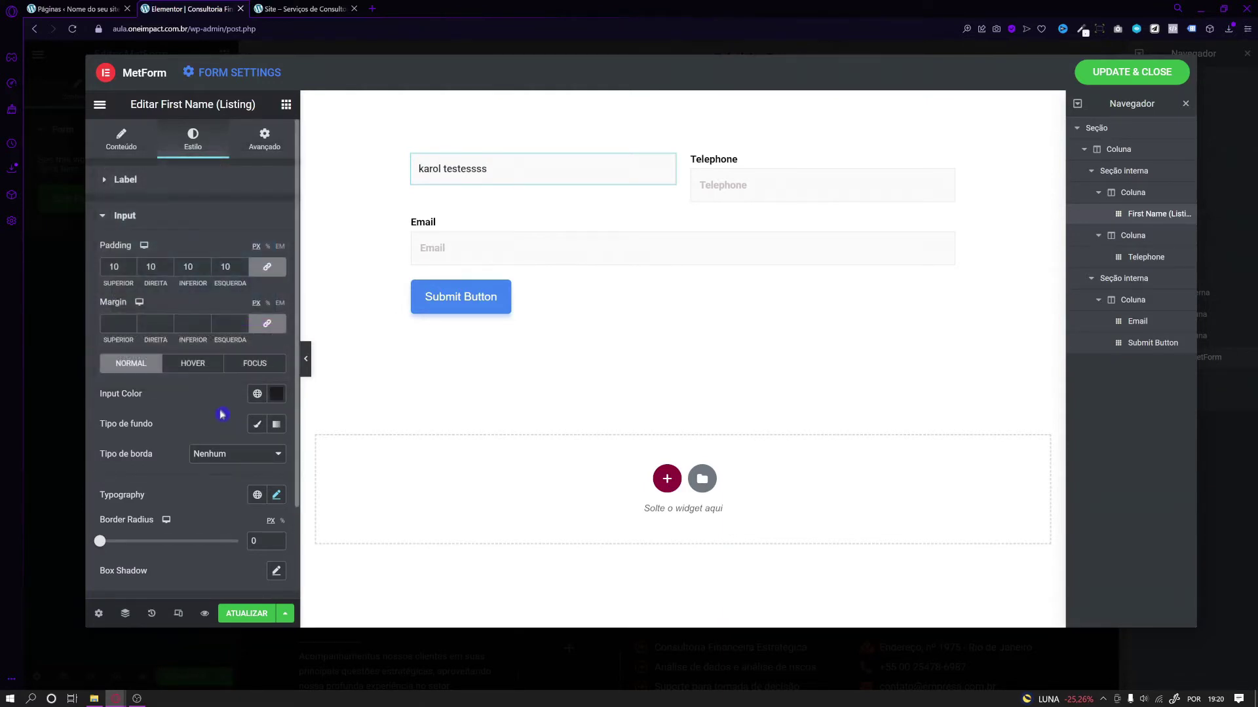
Try a 10 px border radius on the First Name input, preview the form at full width, and set the radius to 5 px.
scroll(196, 426, "down", 2)
left_click_drag(119, 434, 99, 429)
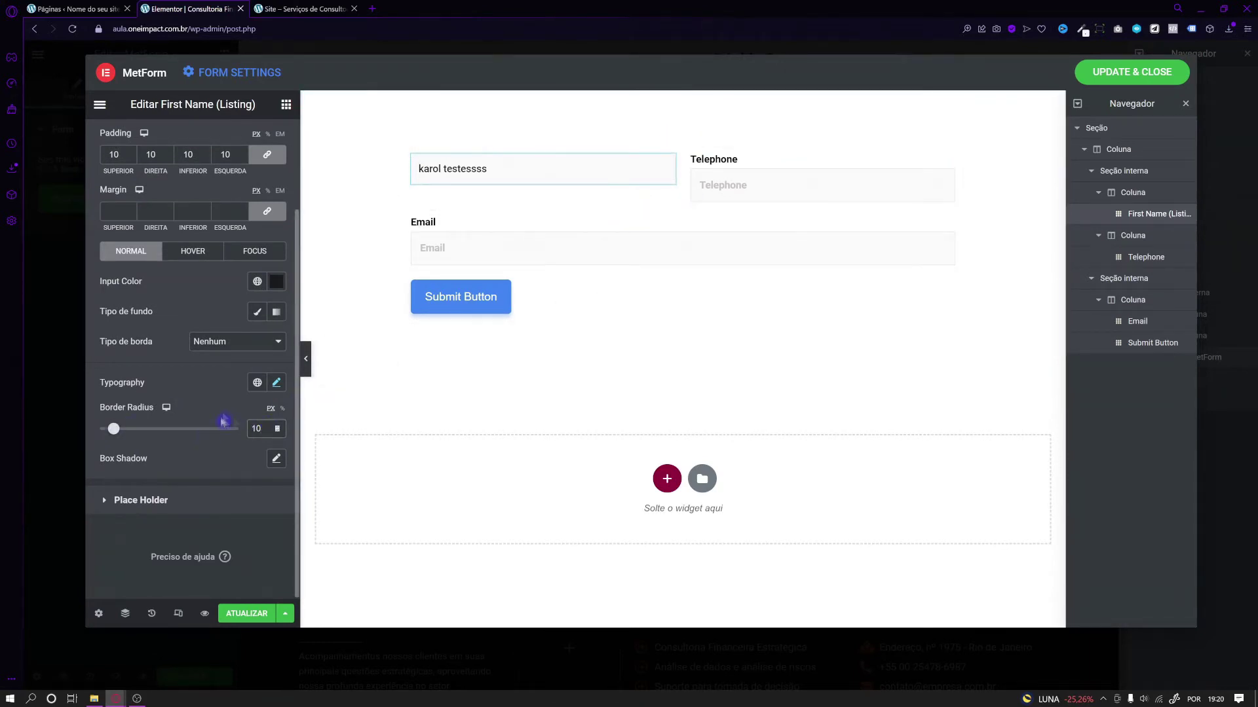
left_click(306, 358)
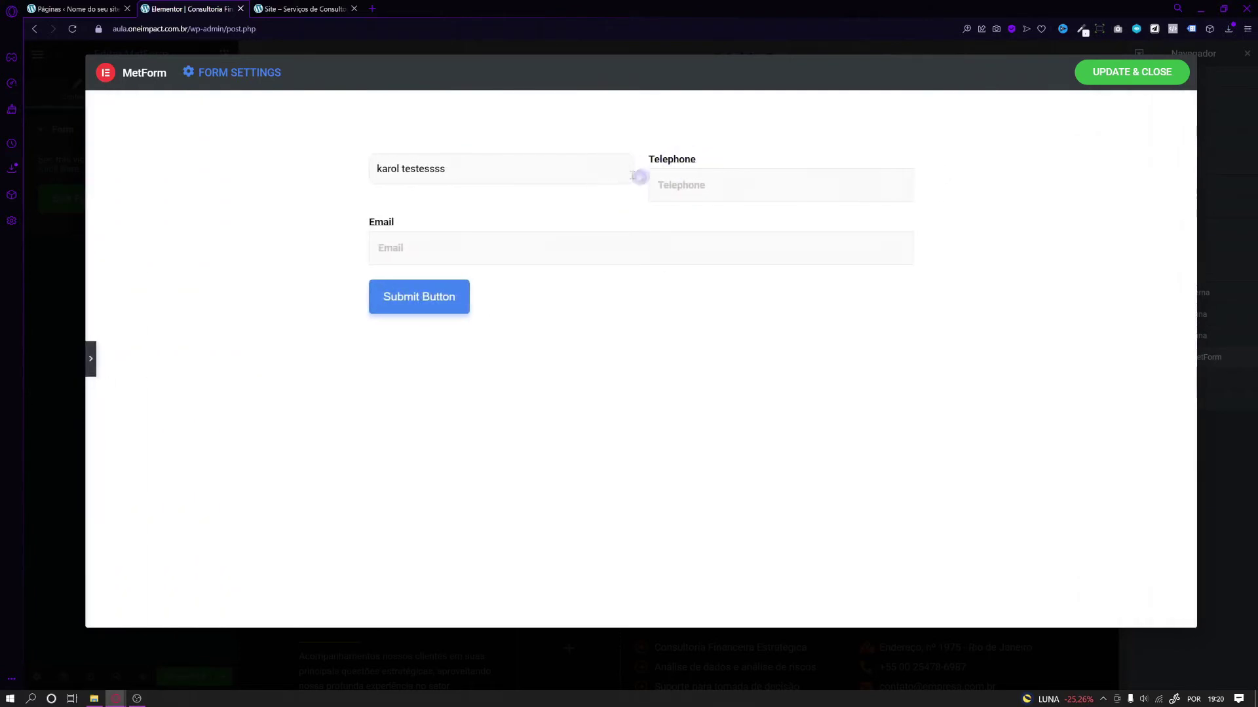
left_click(90, 358)
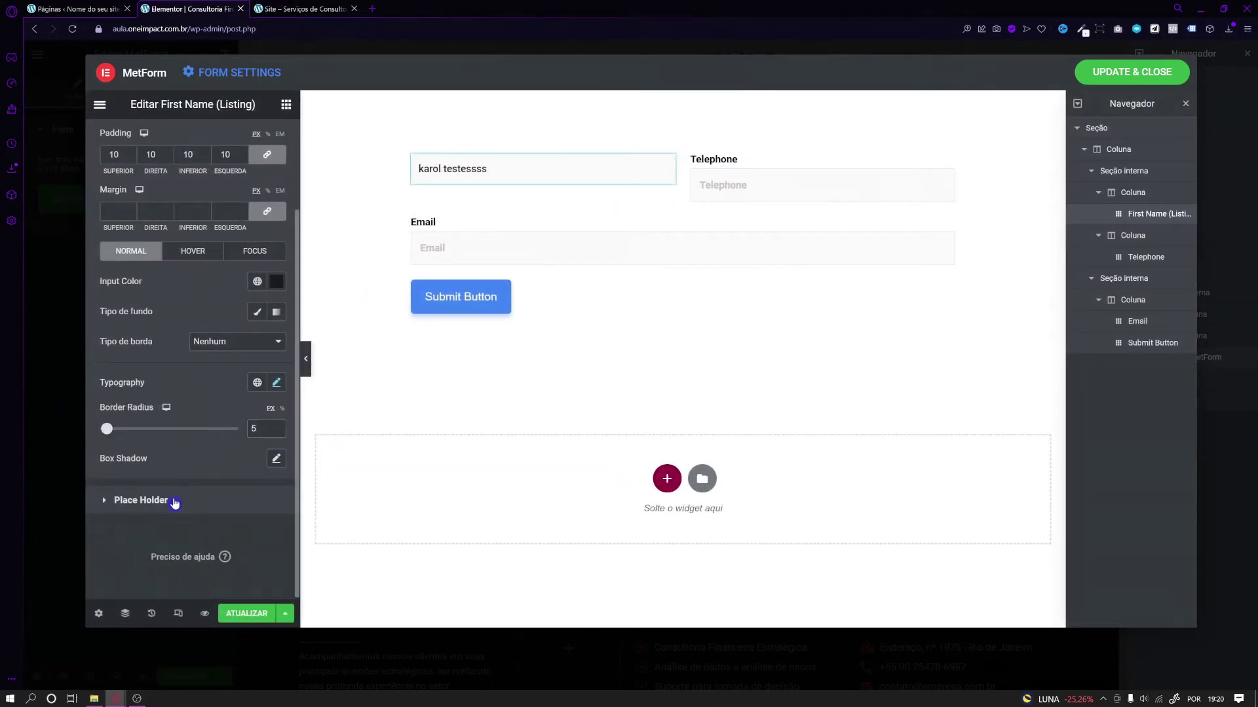
Clear the sample name from the form preview and reselect the First Name field for editing.
left_click_drag(491, 171, 427, 224)
key("BackSpace")
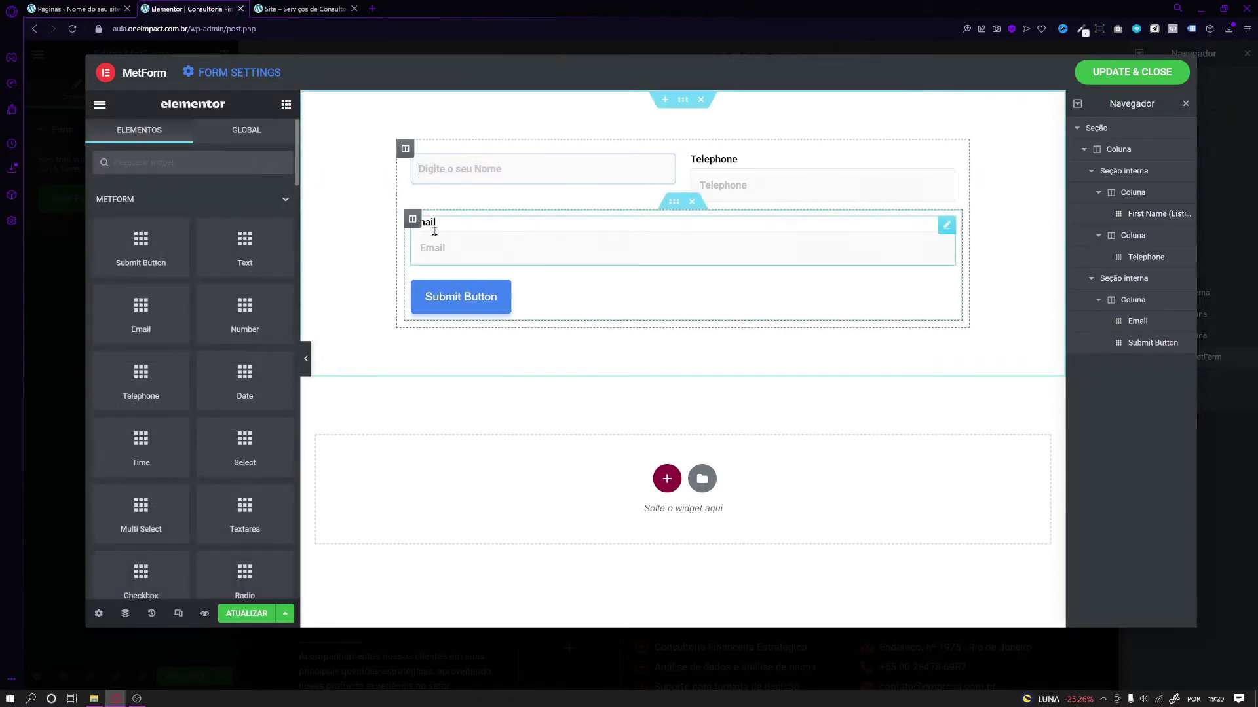
left_click(668, 169)
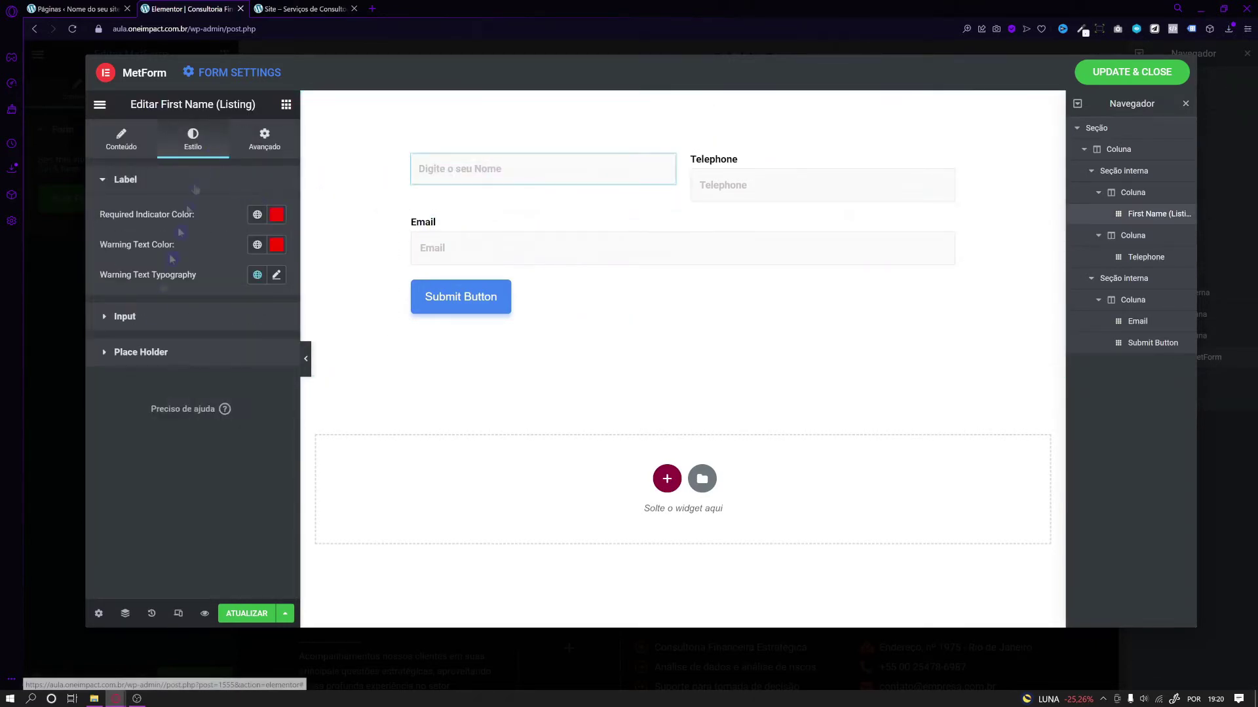
Set the First Name placeholder typography to 14 px with weight 500, after trying 13 px.
left_click(154, 361)
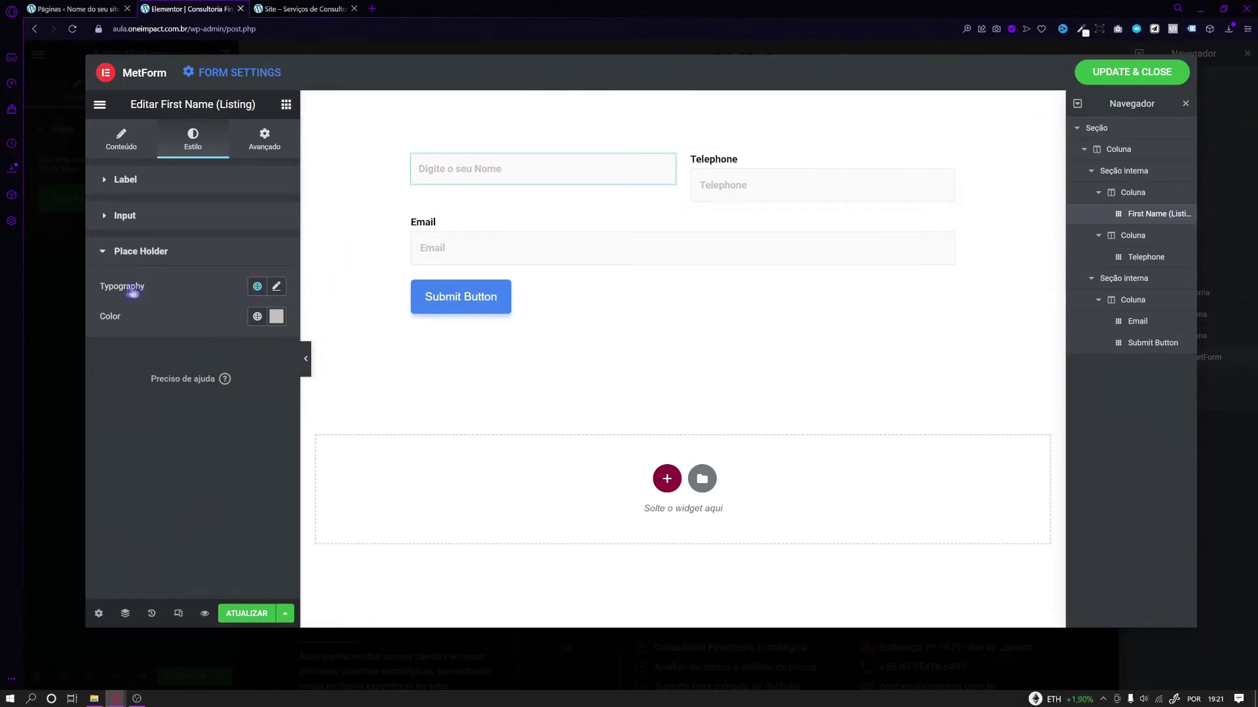
left_click(276, 287)
left_click(249, 399)
type("14")
left_click(266, 398)
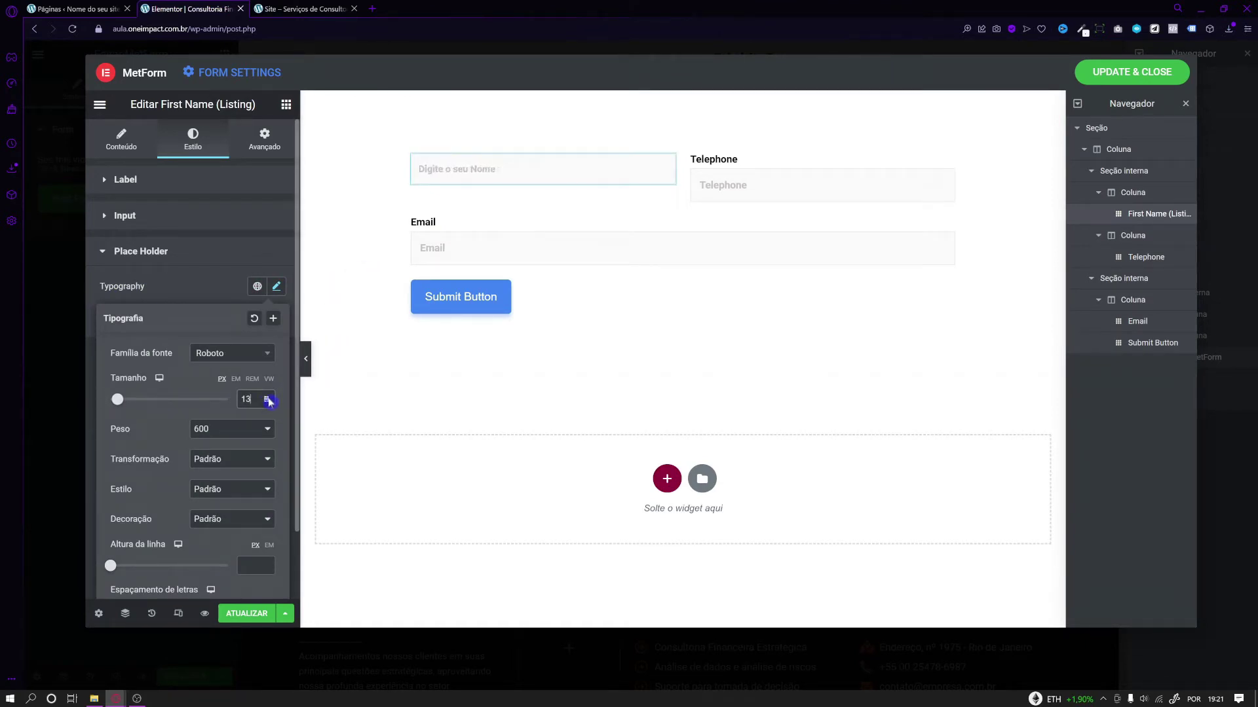
left_click(205, 429)
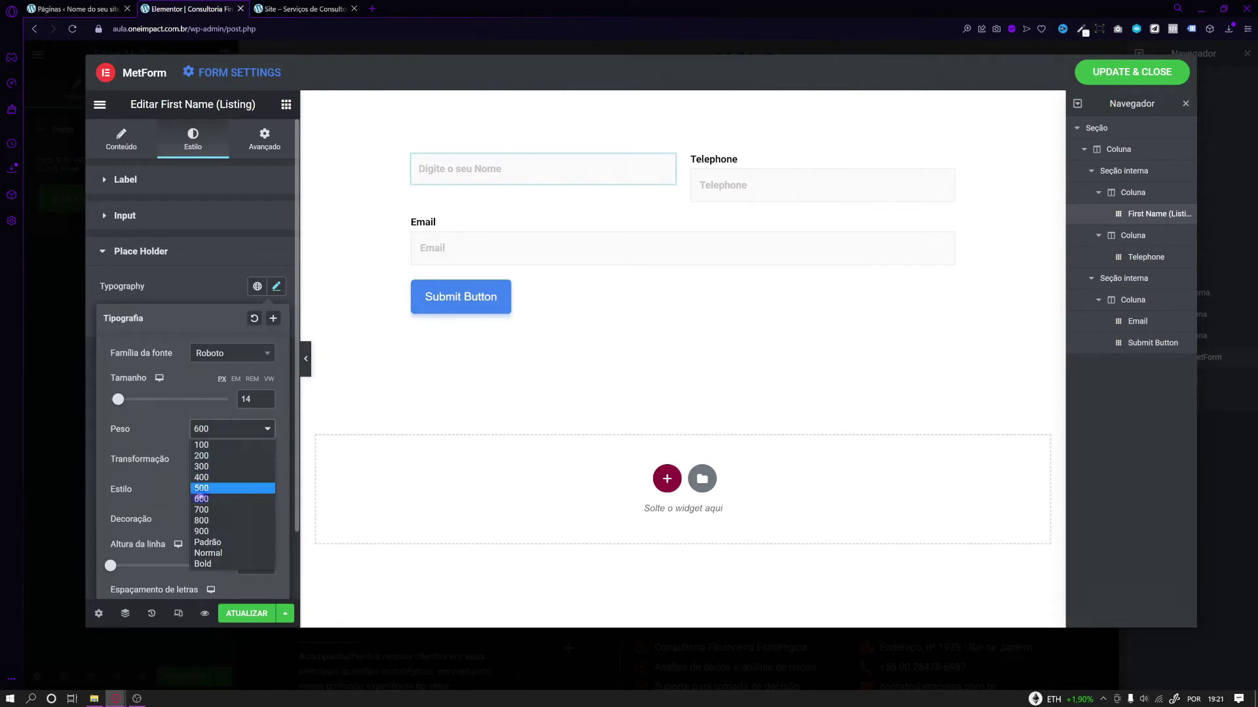
left_click(203, 490)
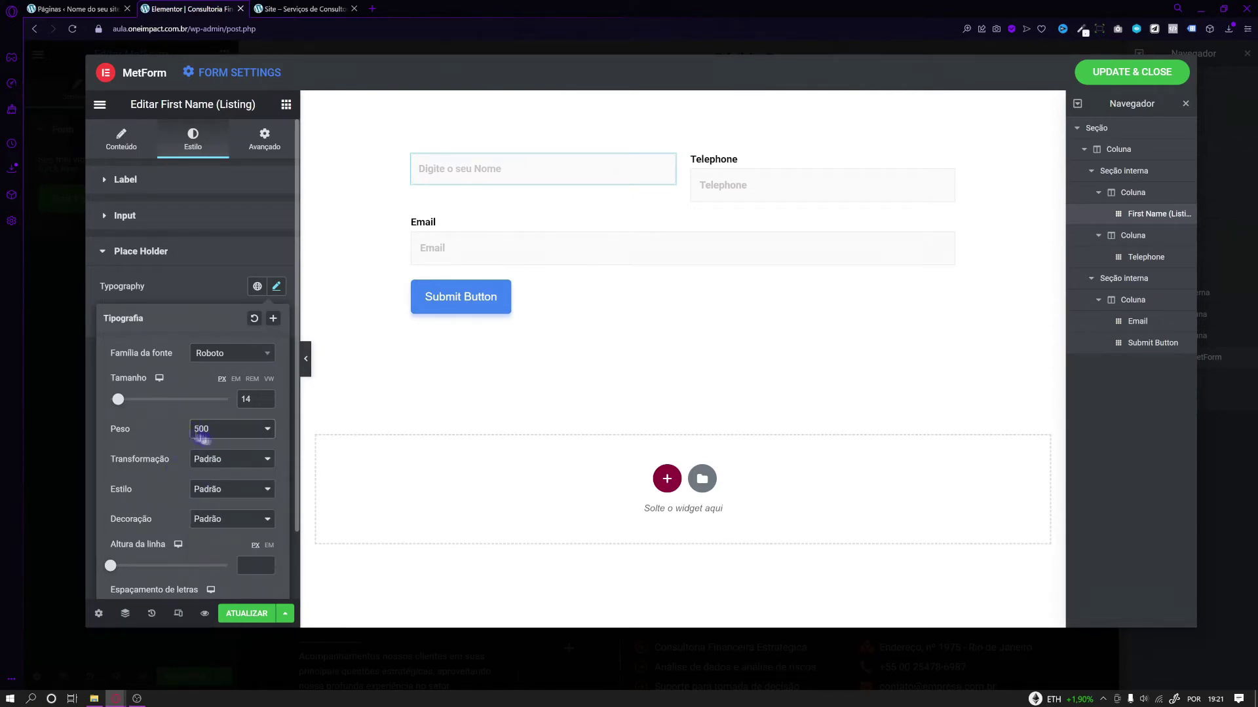
left_click(195, 299)
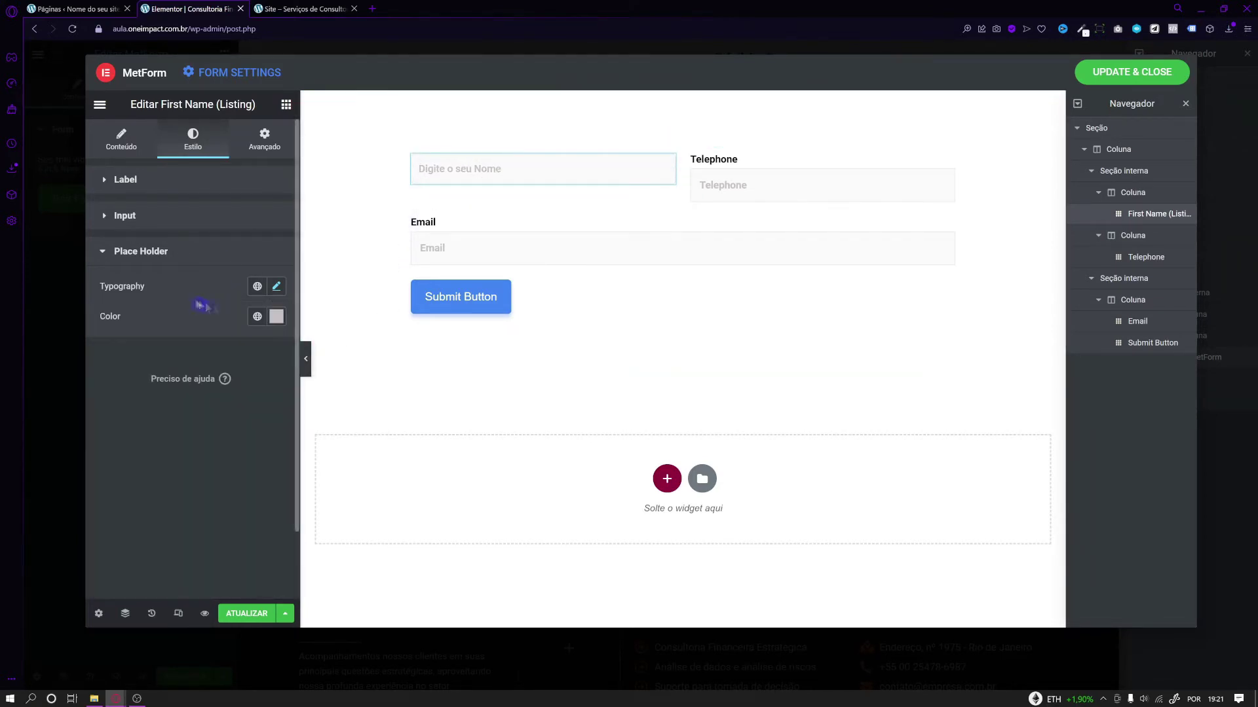
Set the First Name placeholder color to a medium gray and check the field in the full-width form preview.
left_click(275, 316)
left_click_drag(119, 397, 99, 417)
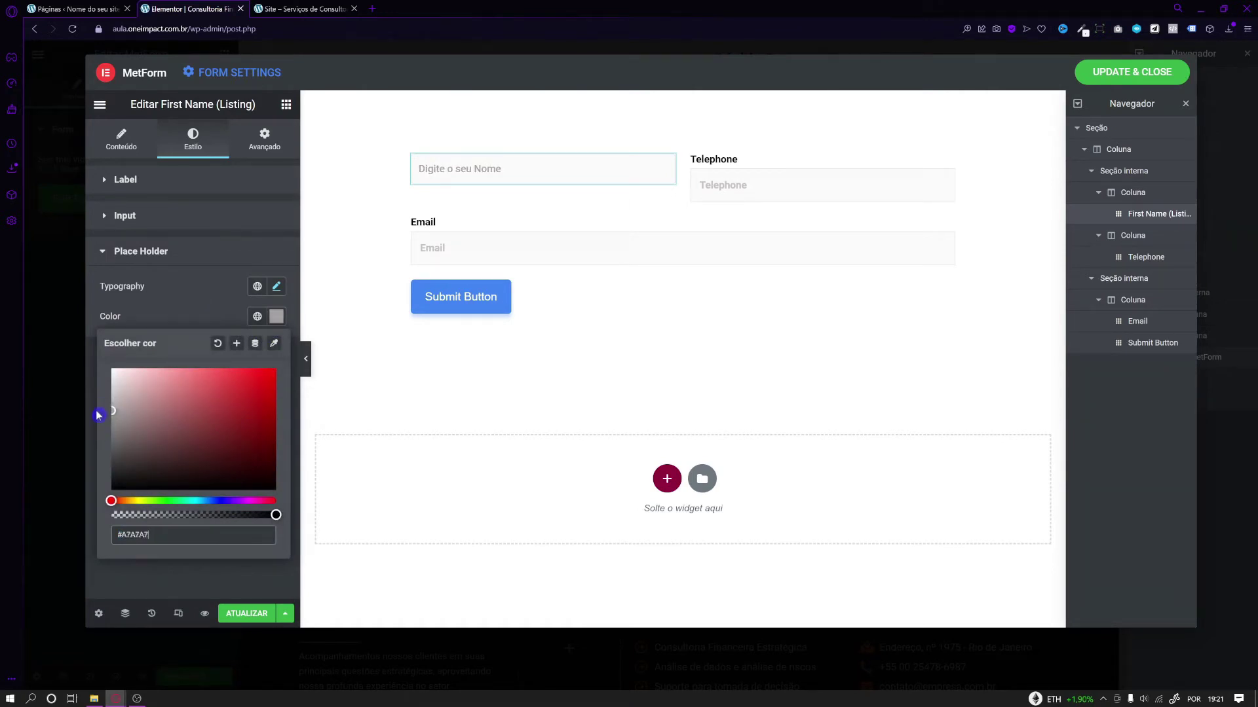
left_click(293, 362)
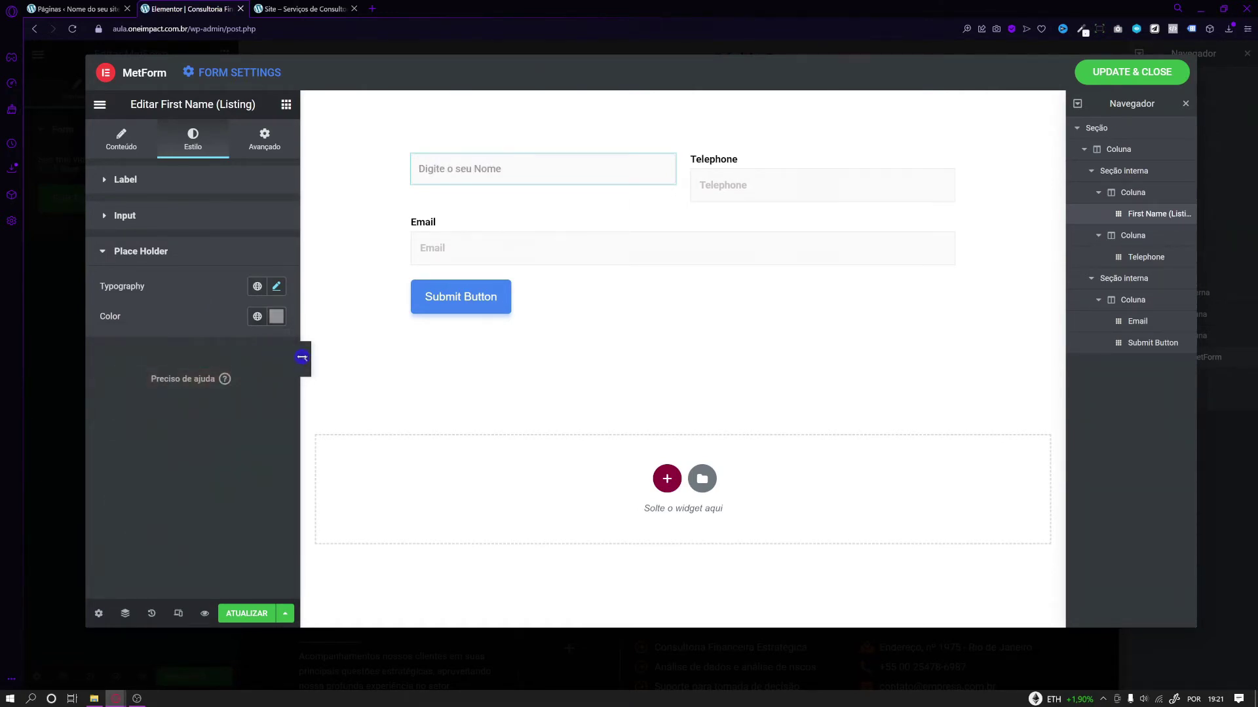
left_click(305, 361)
left_click(432, 169)
type("aa")
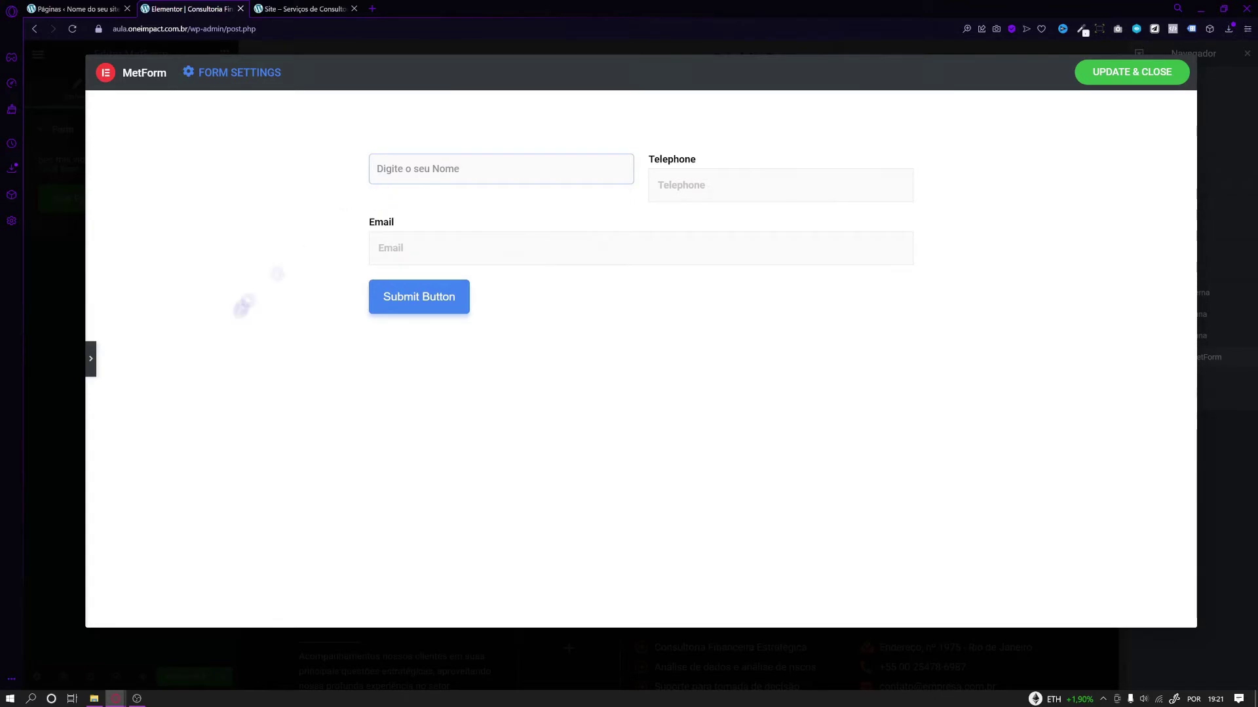
left_click(91, 359)
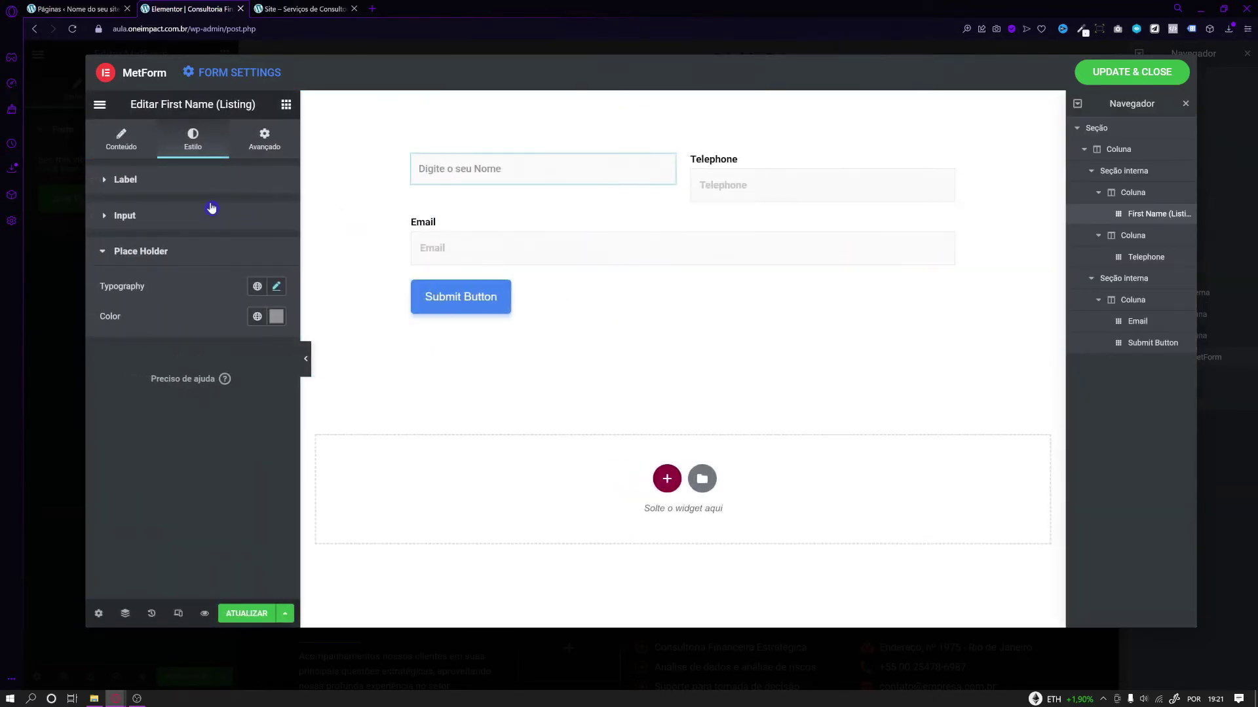
Give the First Name input a classic background in light gray #F4F4F4.
left_click(217, 218)
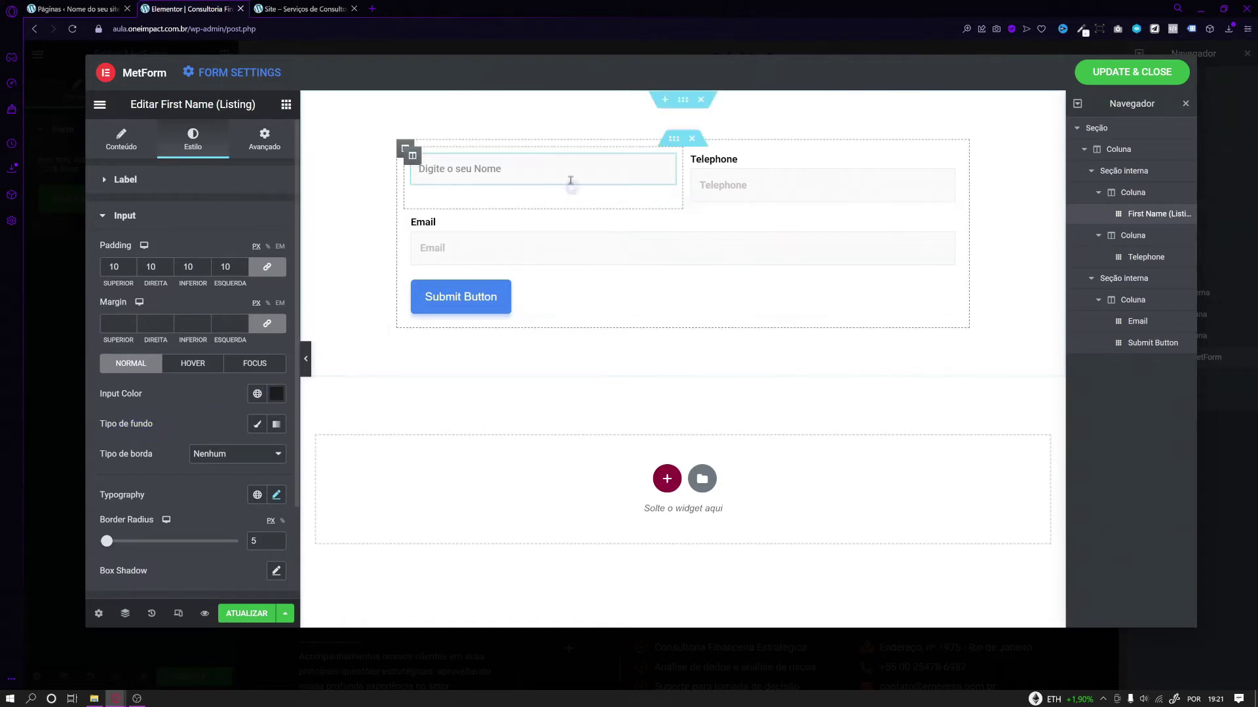
left_click(257, 424)
left_click(283, 453)
left_click_drag(166, 329, 107, 256)
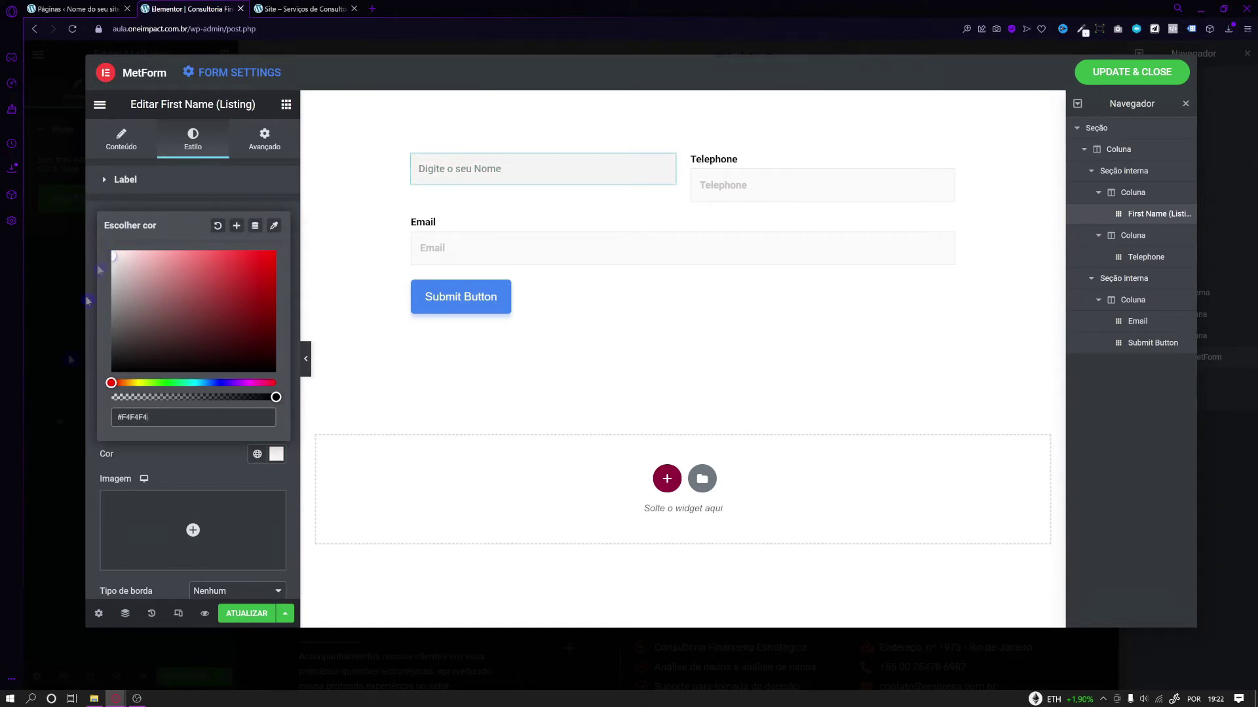
left_click(205, 469)
scroll(202, 495, "down", 4)
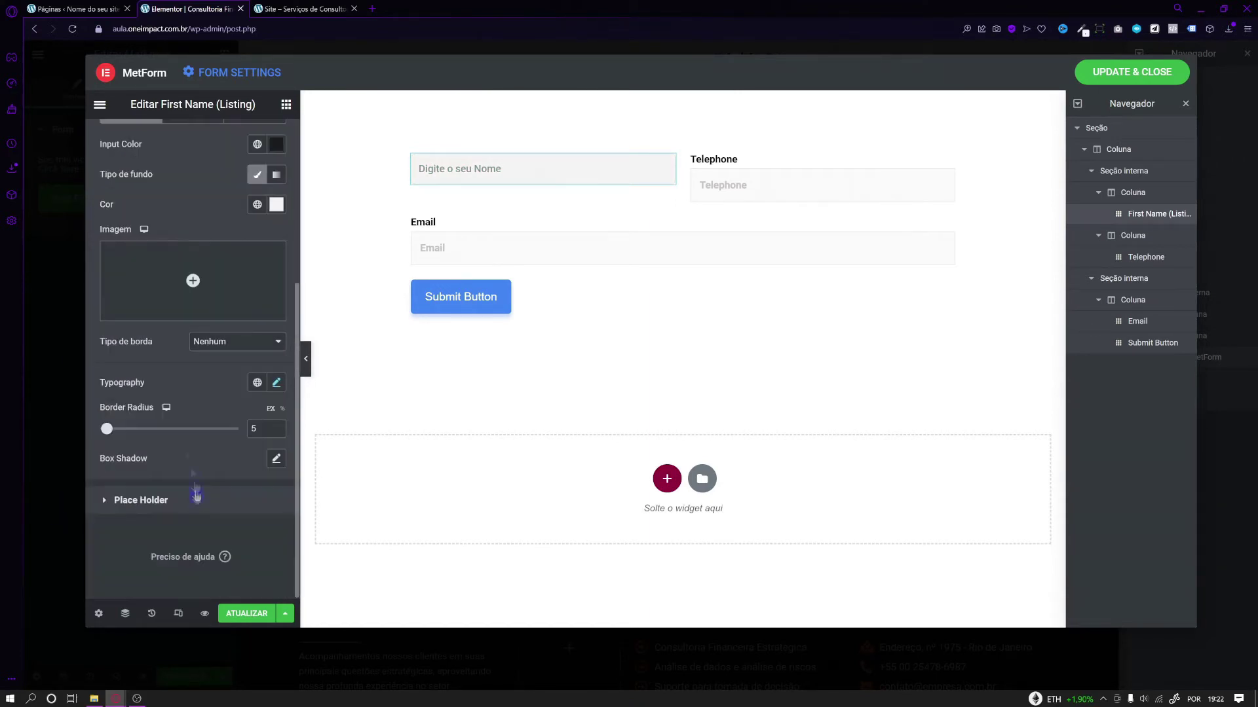
Add a solid border to the First Name input, trying a 2 px width, and set it to 1 px while previewing the form.
left_click(189, 338)
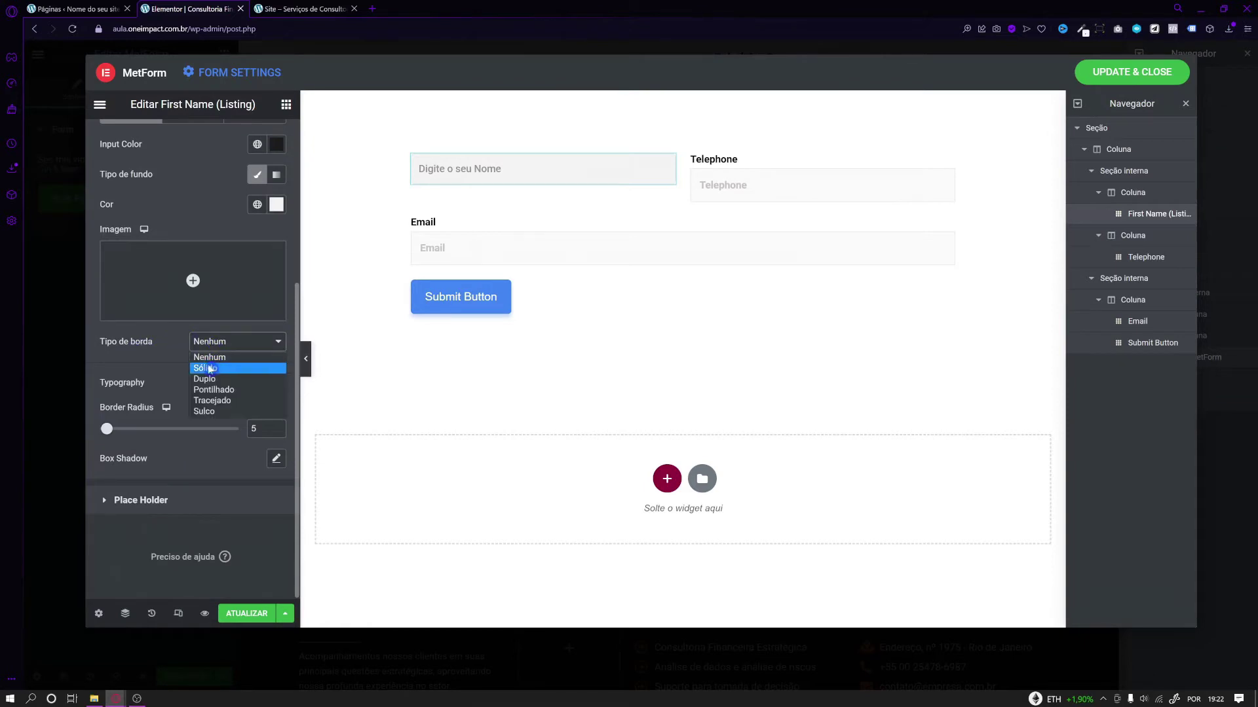
left_click(214, 369)
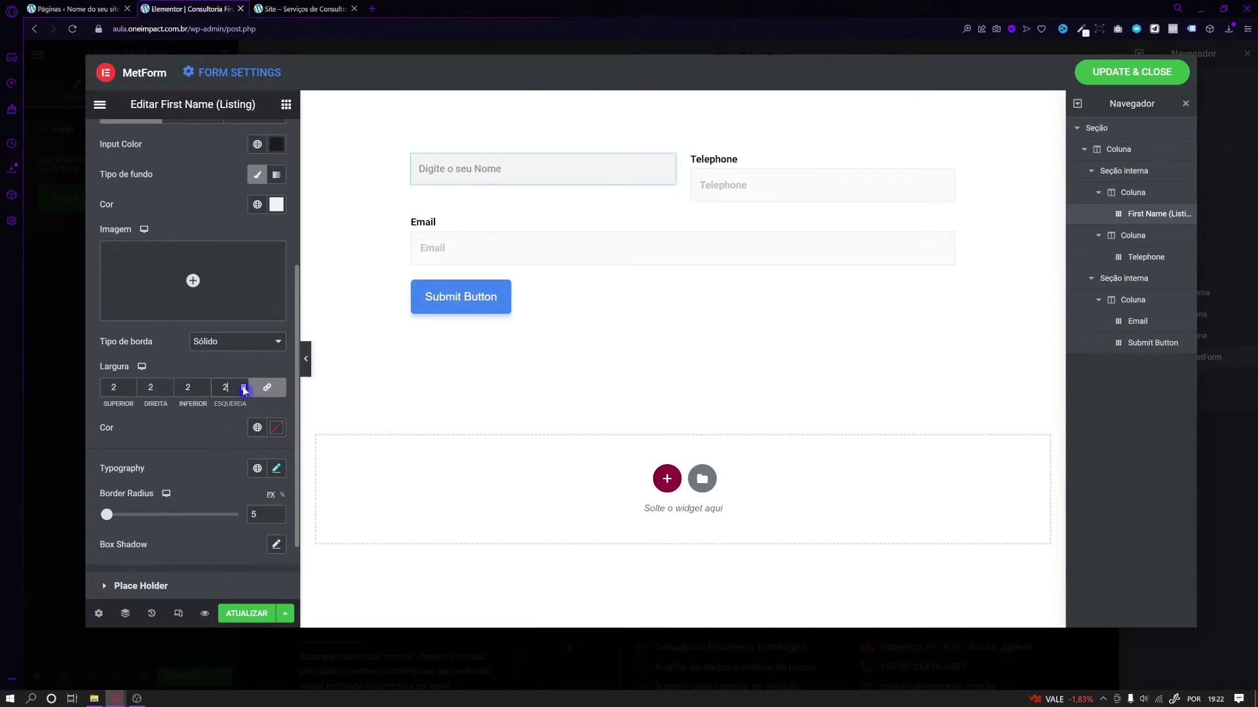
left_click(305, 358)
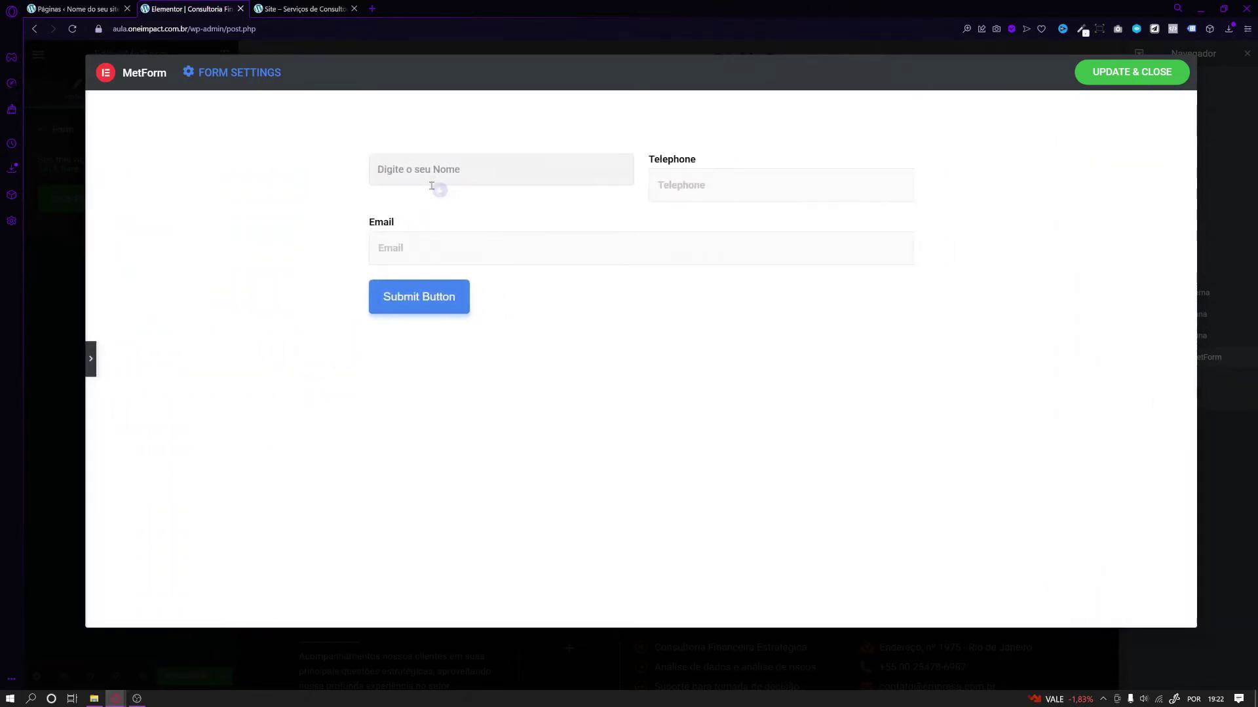
left_click(91, 358)
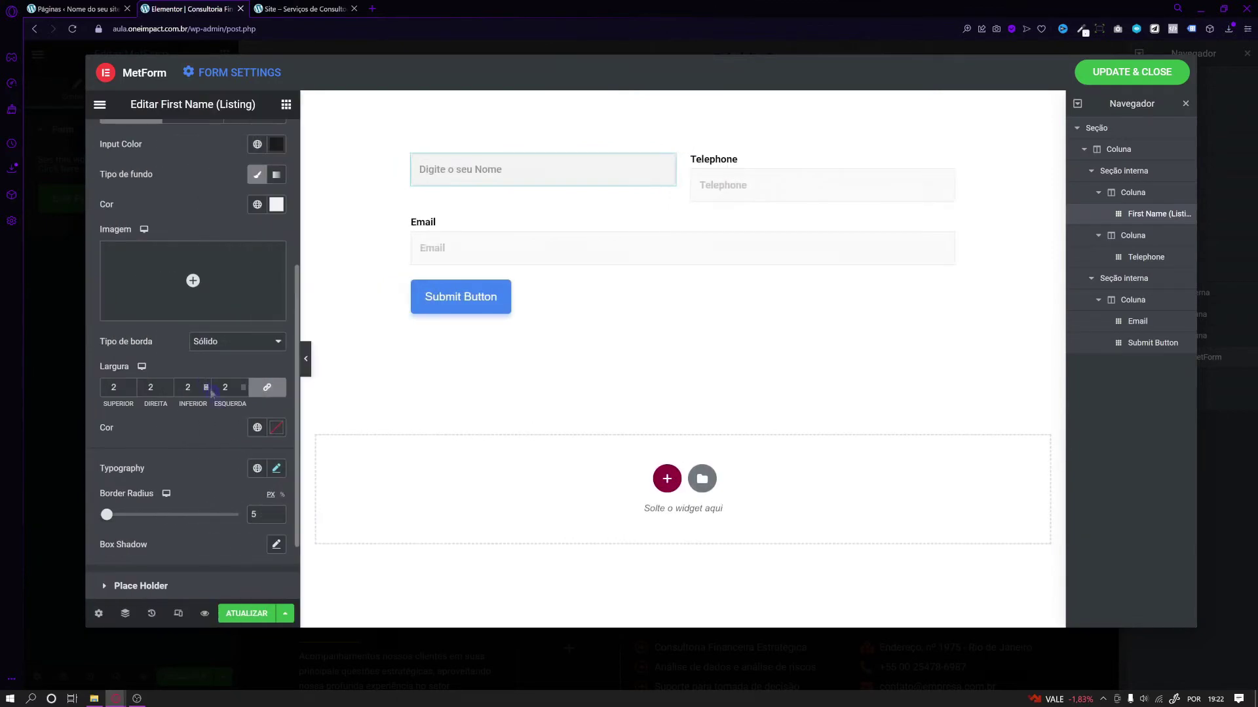
left_click(306, 359)
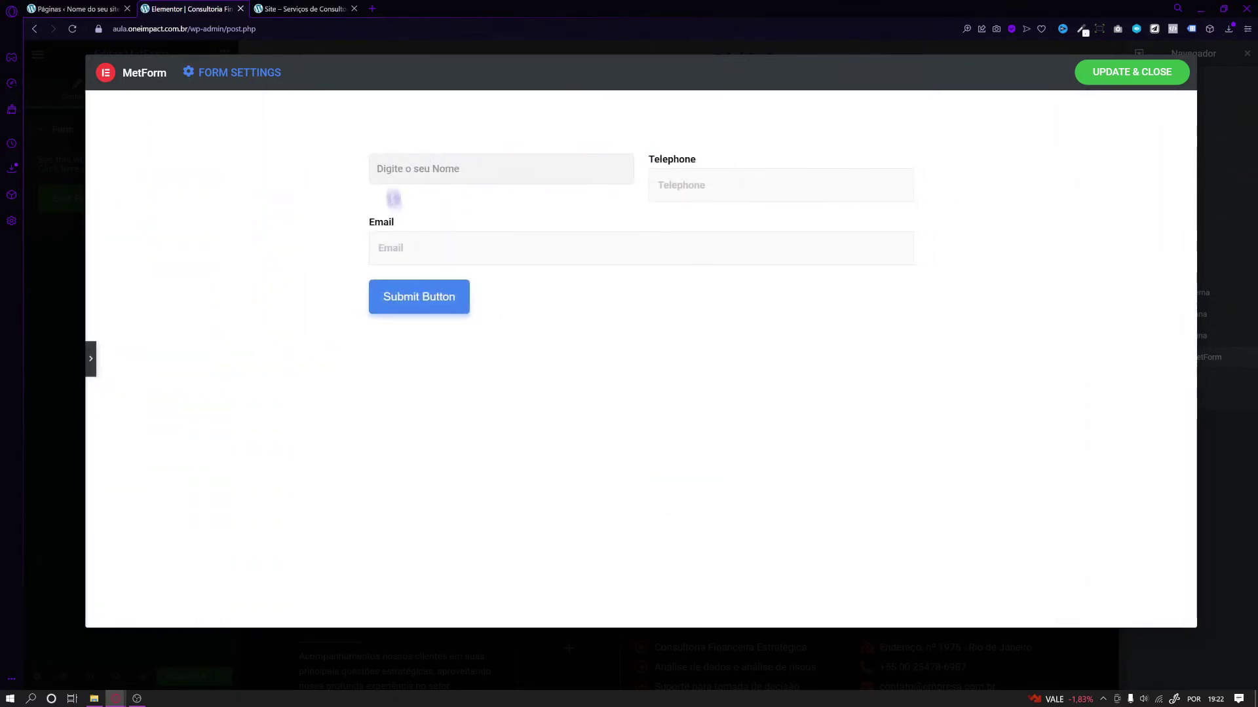
left_click(91, 359)
Set the First Name input's border color to light gray #C0C0C0 after trying a darker shade, and preview the form.
left_click(276, 427)
left_click(110, 301)
left_click(190, 433)
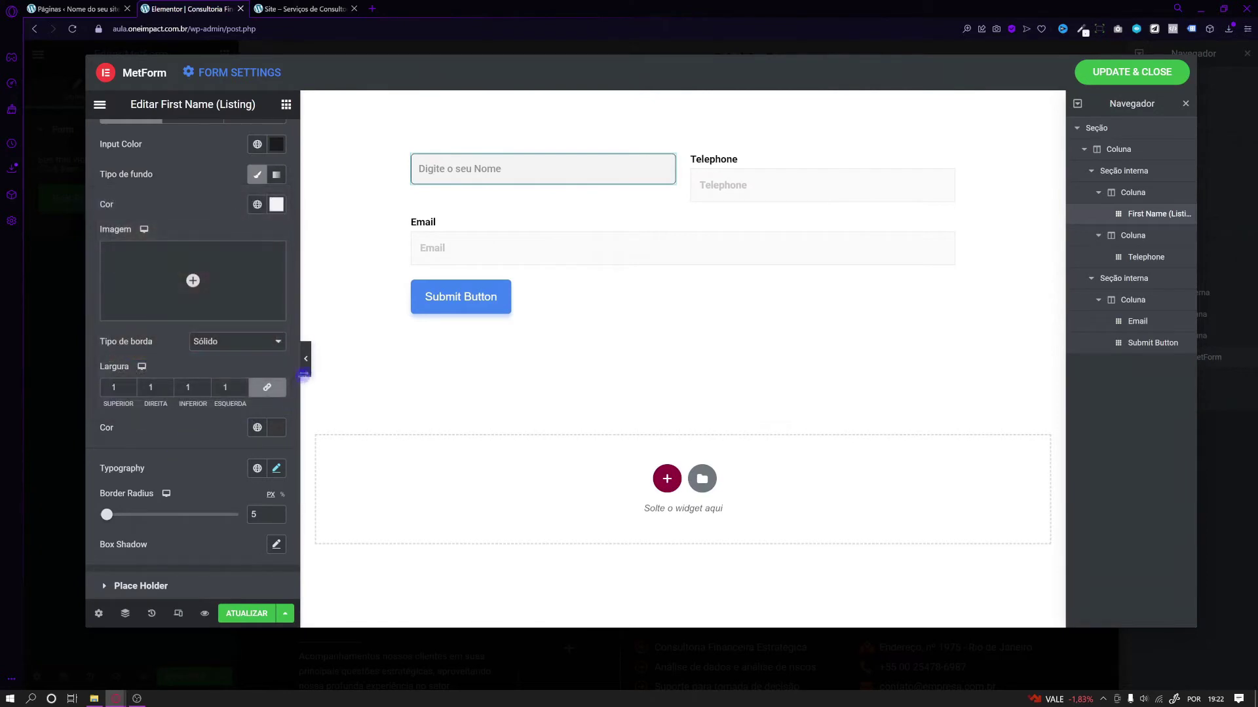
left_click(306, 358)
left_click(91, 359)
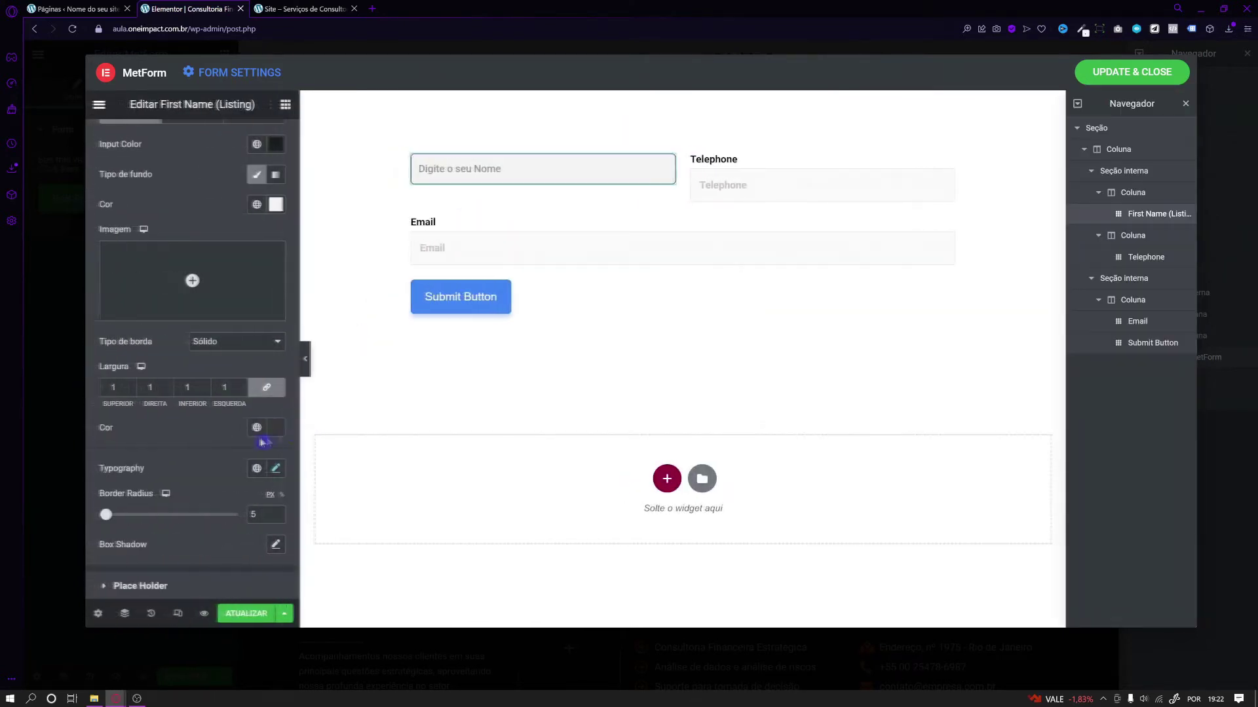
left_click(283, 430)
left_click(112, 252)
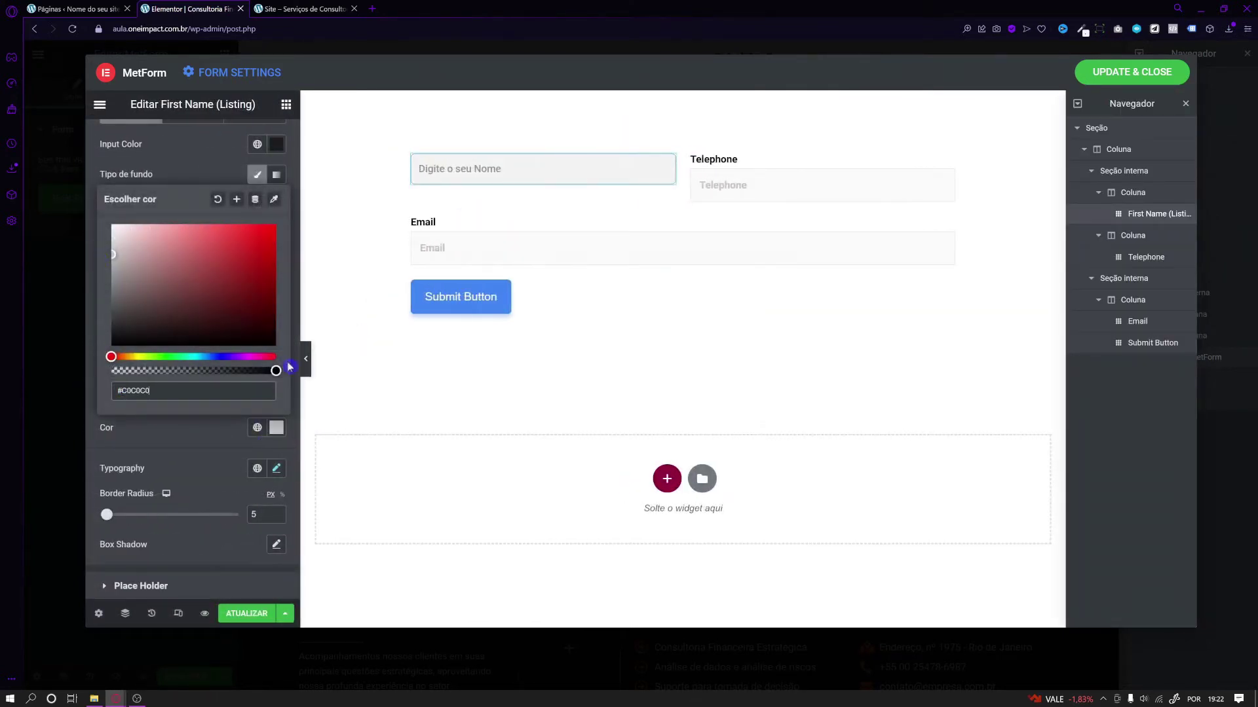
left_click(305, 358)
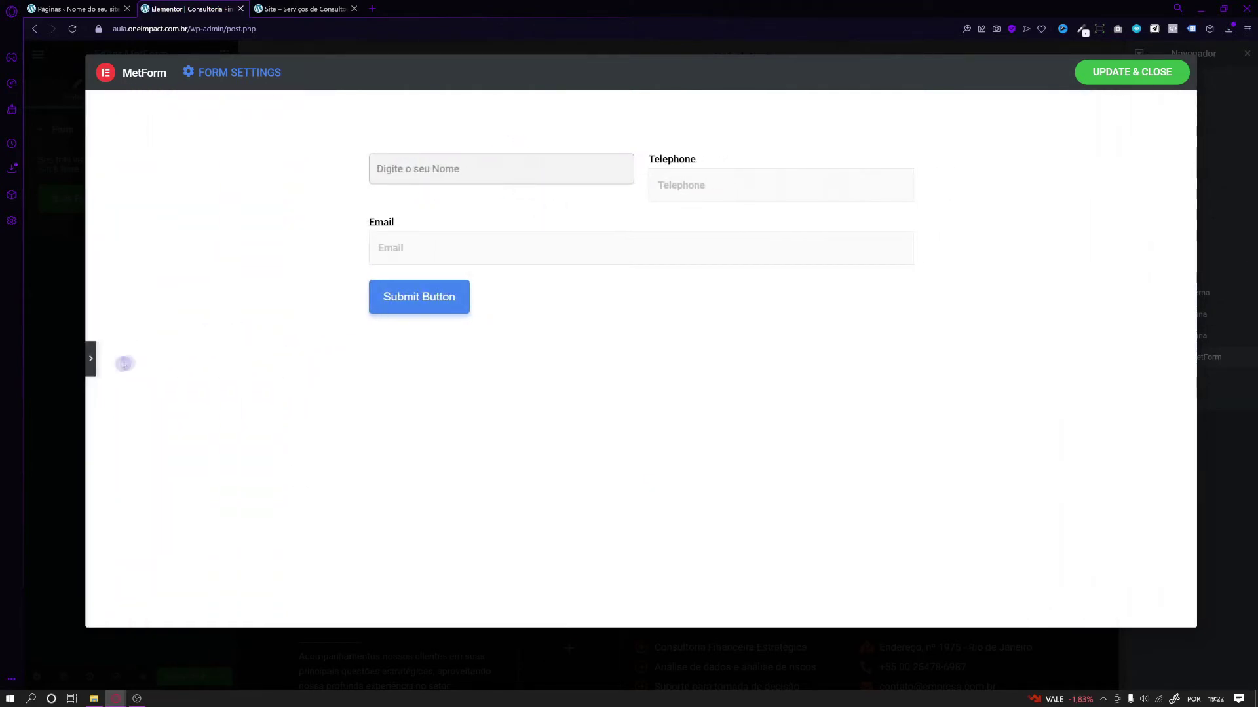
left_click(90, 359)
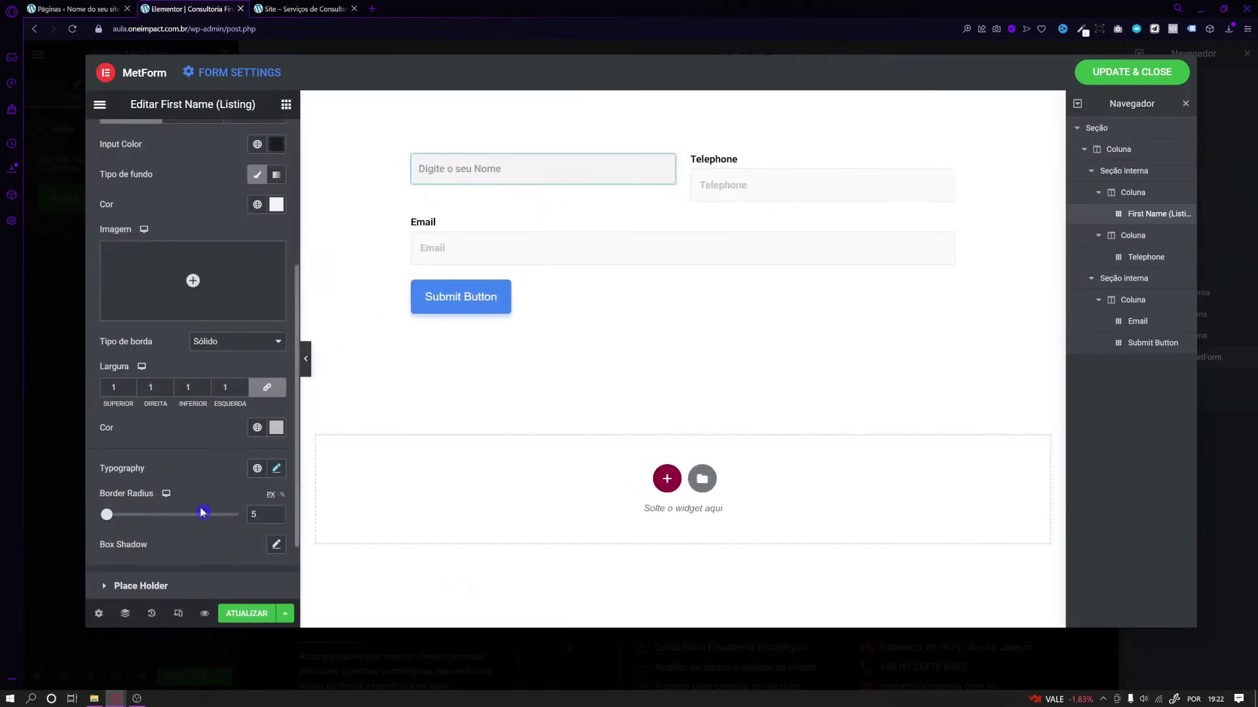
Copy the styled First Name field and paste its style onto the Telephone and Email fields.
scroll(204, 514, "down", 1)
scroll(190, 504, "up", 5)
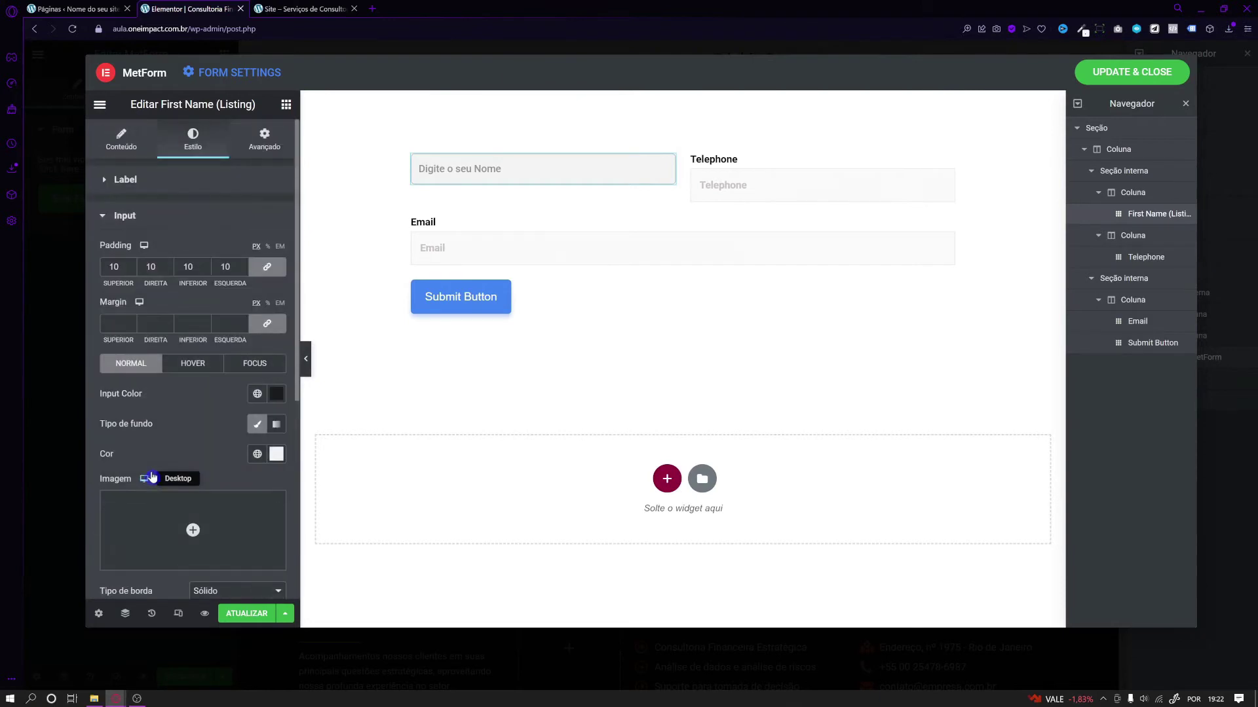
left_click(135, 216)
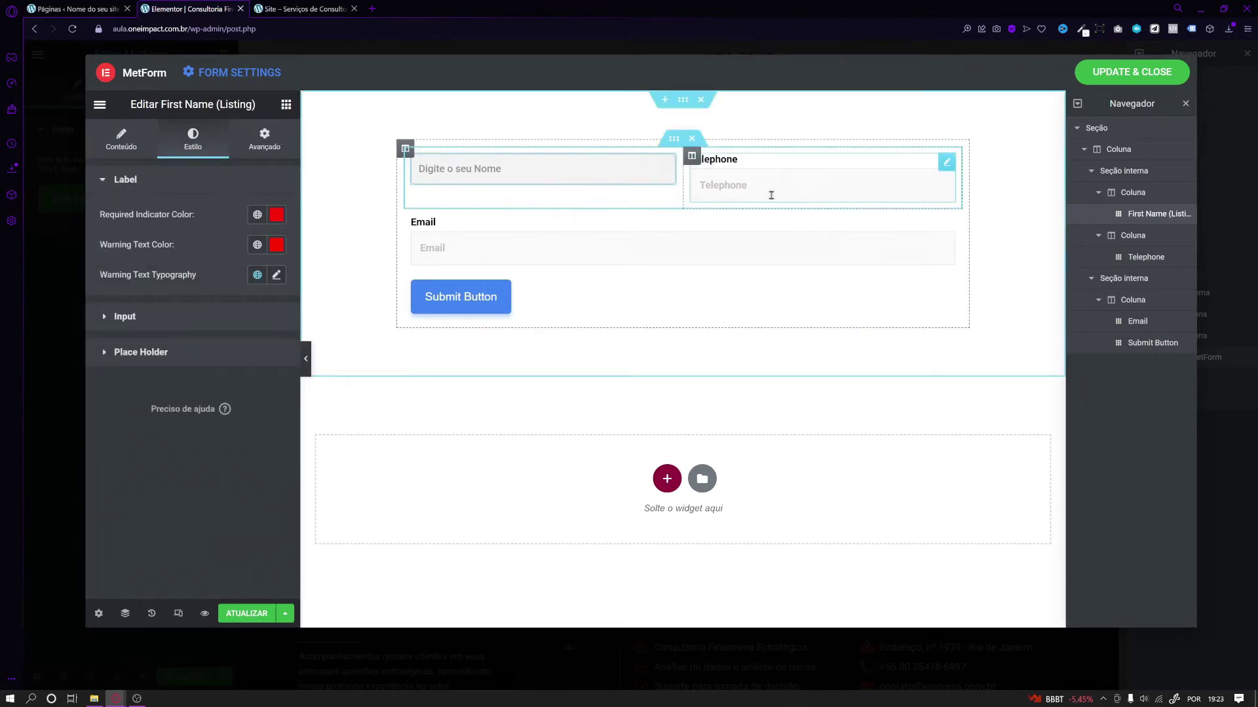
right_click(669, 168)
left_click(779, 226)
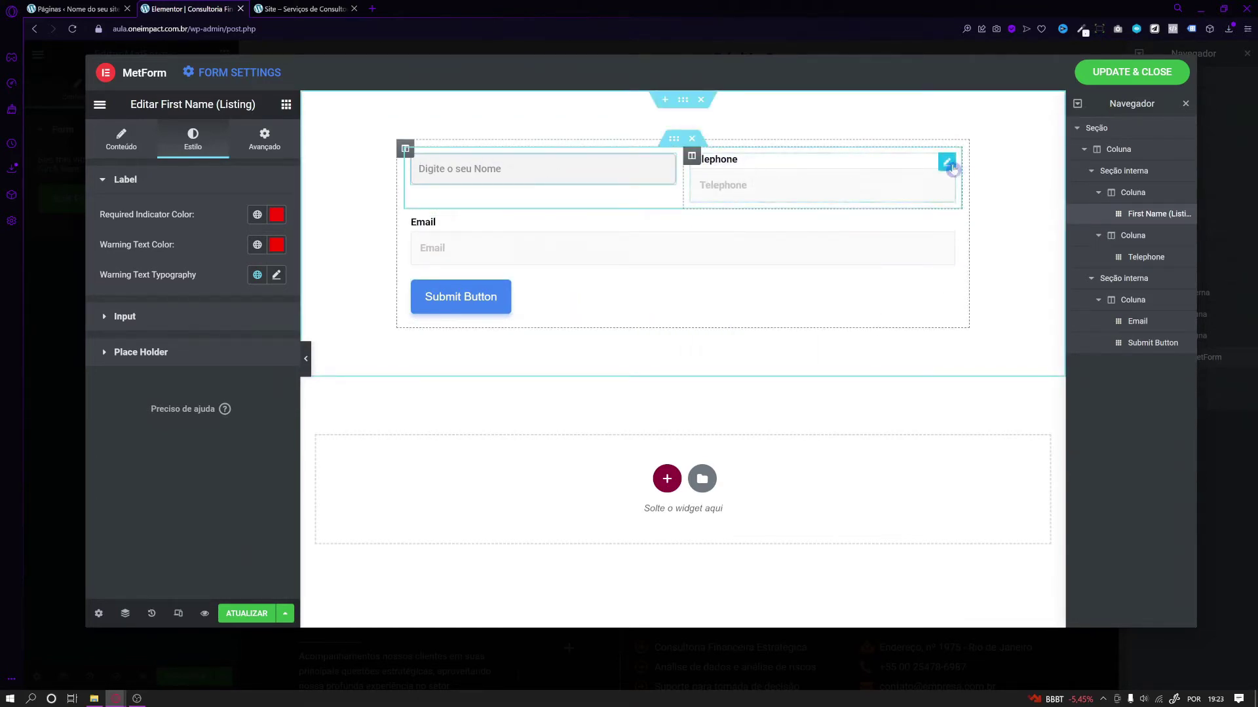
right_click(952, 169)
left_click(985, 270)
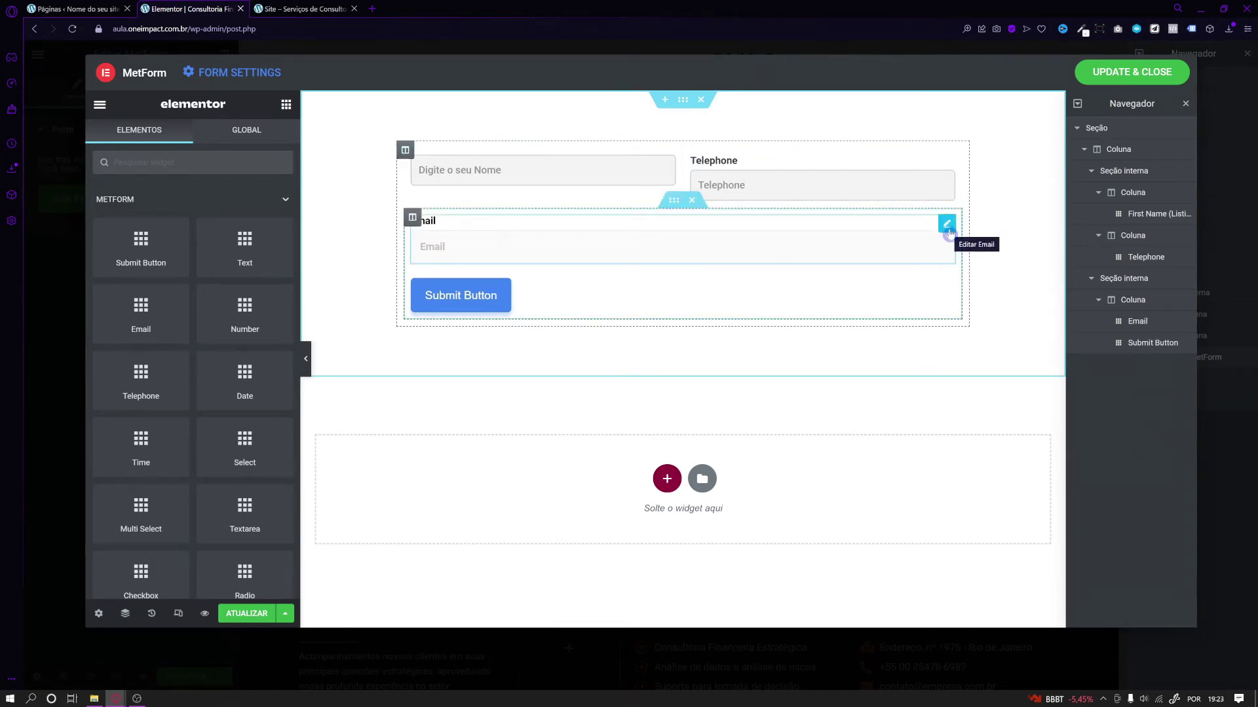
right_click(949, 231)
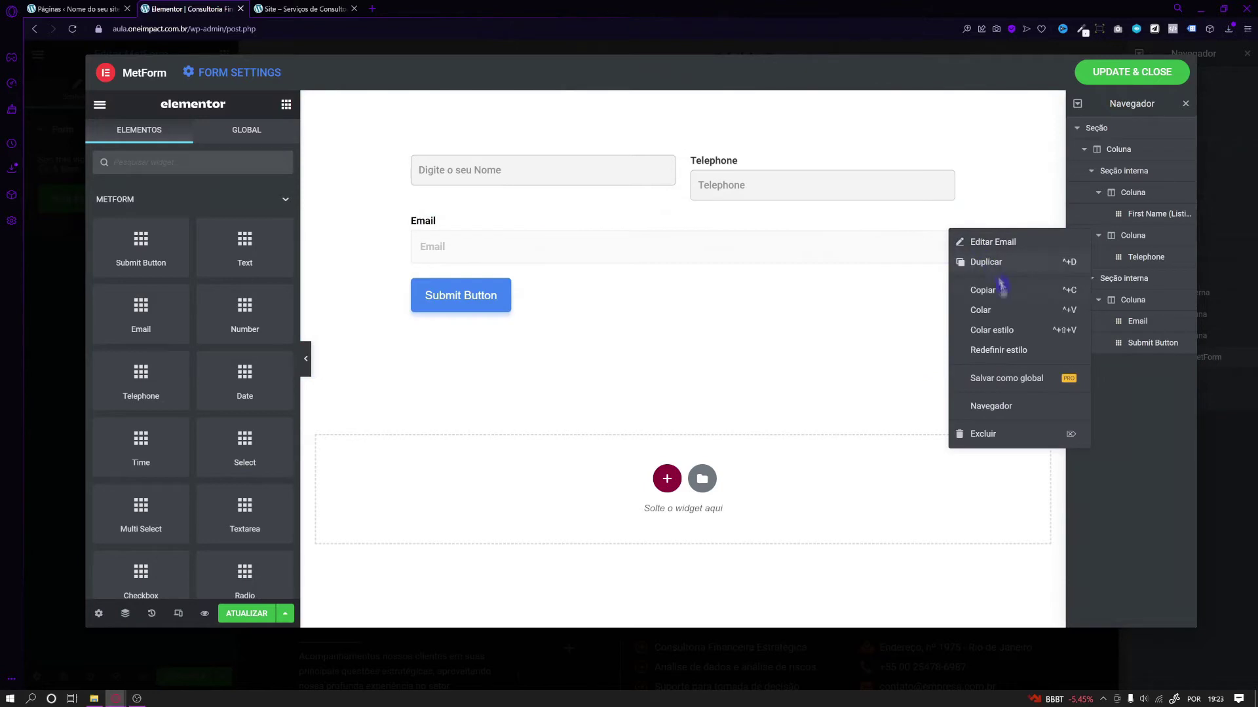
left_click(988, 328)
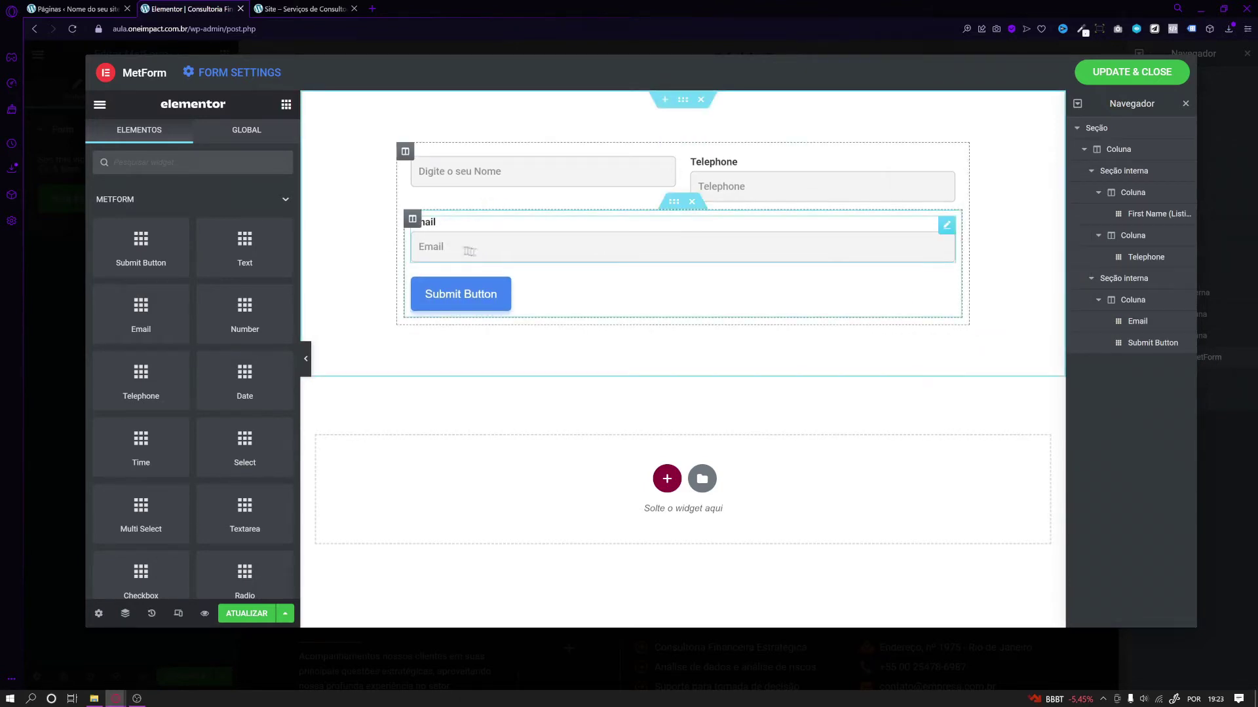
Open the Telephone field for editing, try "Digite o seu WhatsApp" as its label, and clear the label text.
left_click(945, 166)
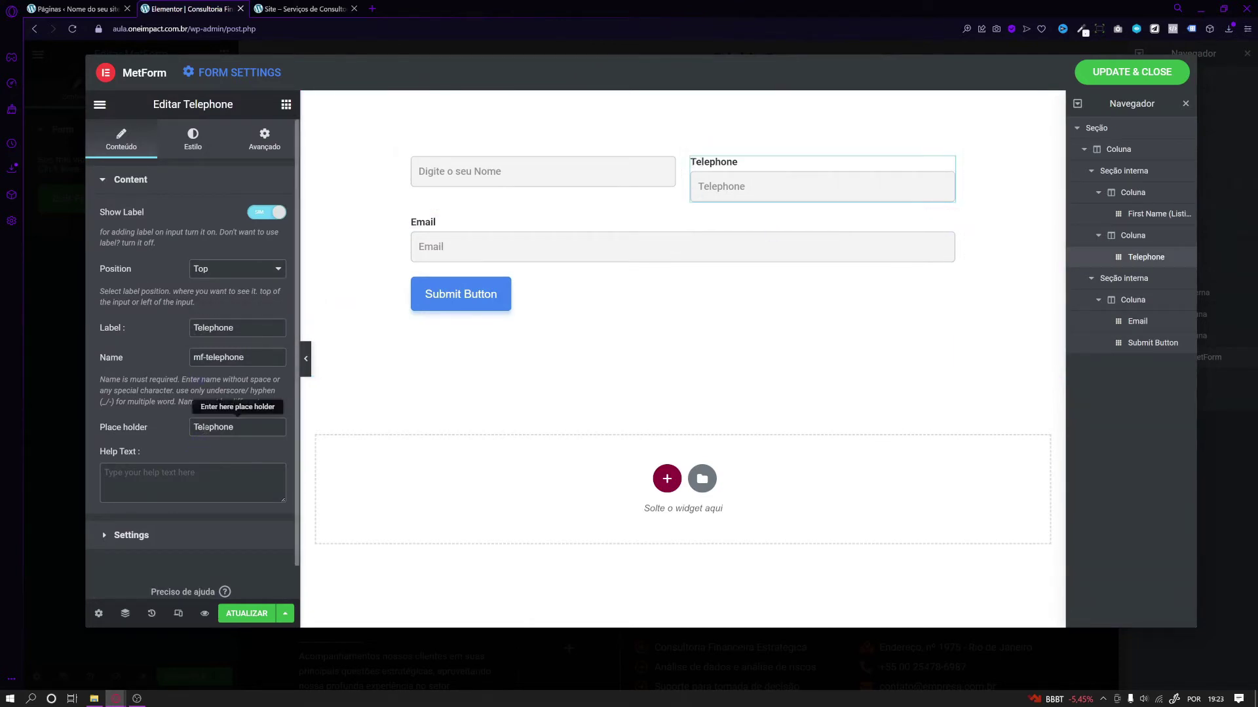
left_click(137, 329)
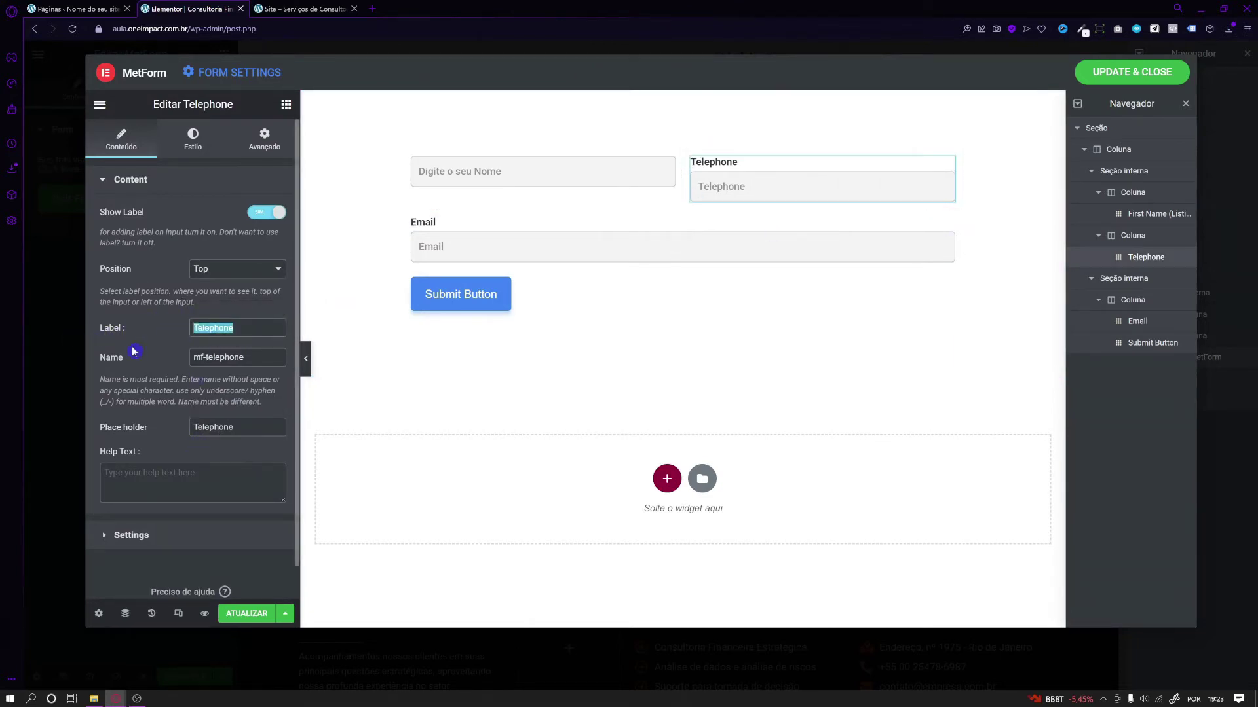
type("Digite")
type("o seu Whats")
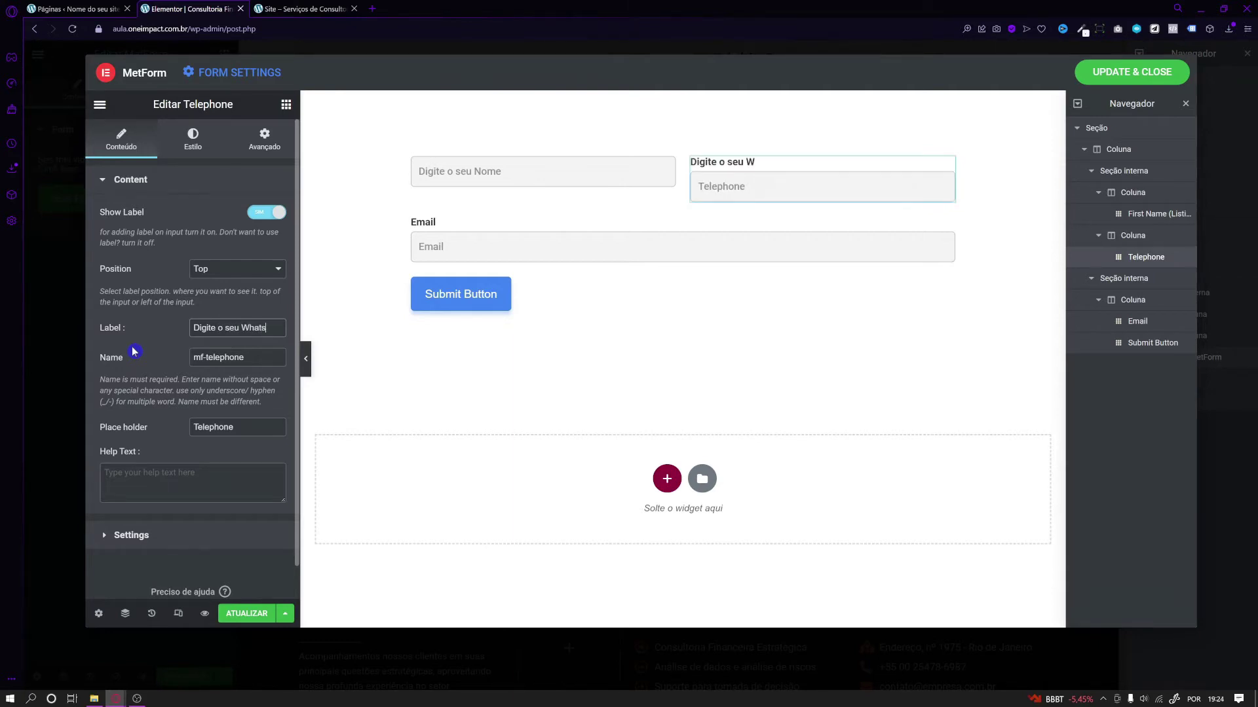
type("App")
key("Tab")
key("Tab")
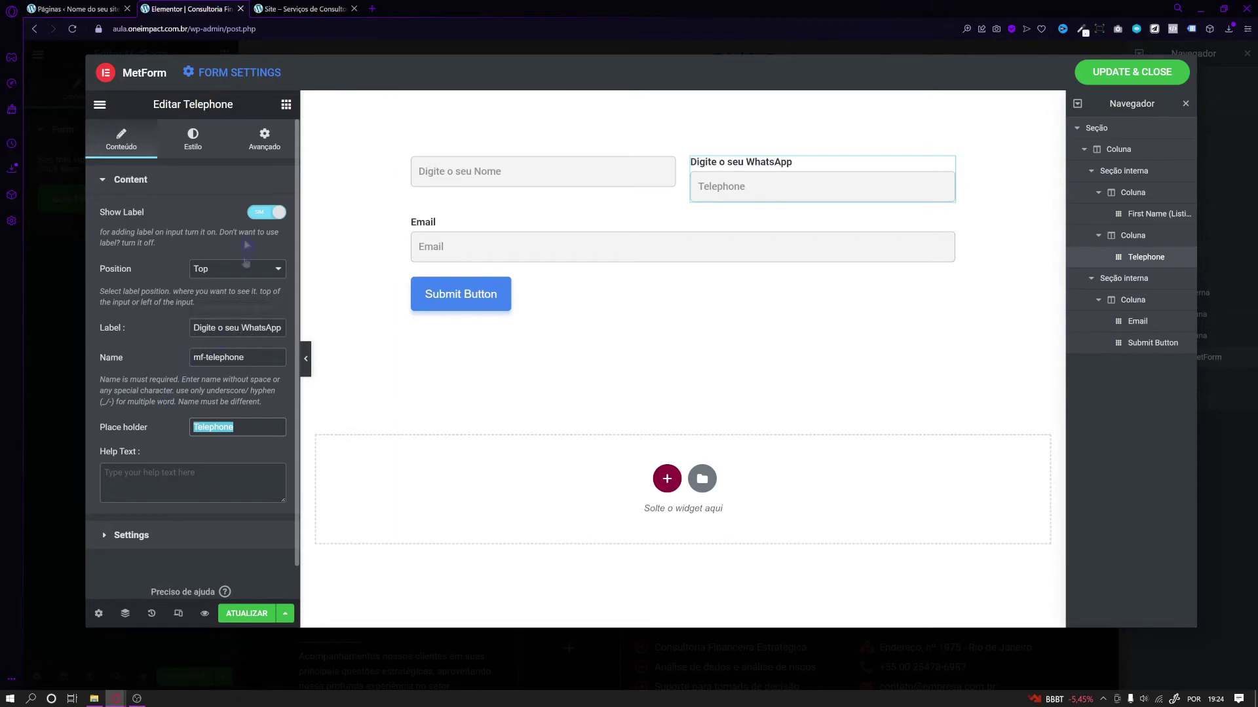
triple_click(236, 329)
key("BackSpace")
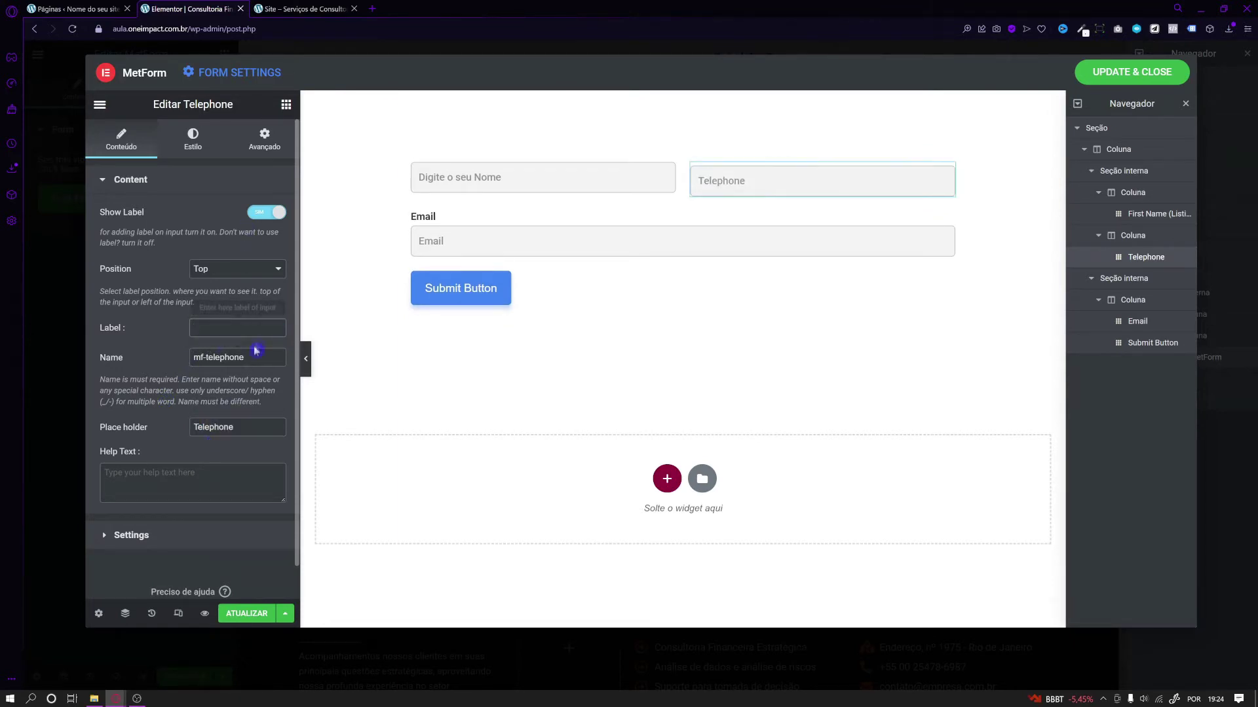
Hide the Telephone field's label and set its placeholder to "Digite o seu WhatsApp".
left_click(268, 217)
left_click_drag(237, 339, 168, 350)
left_click(201, 345)
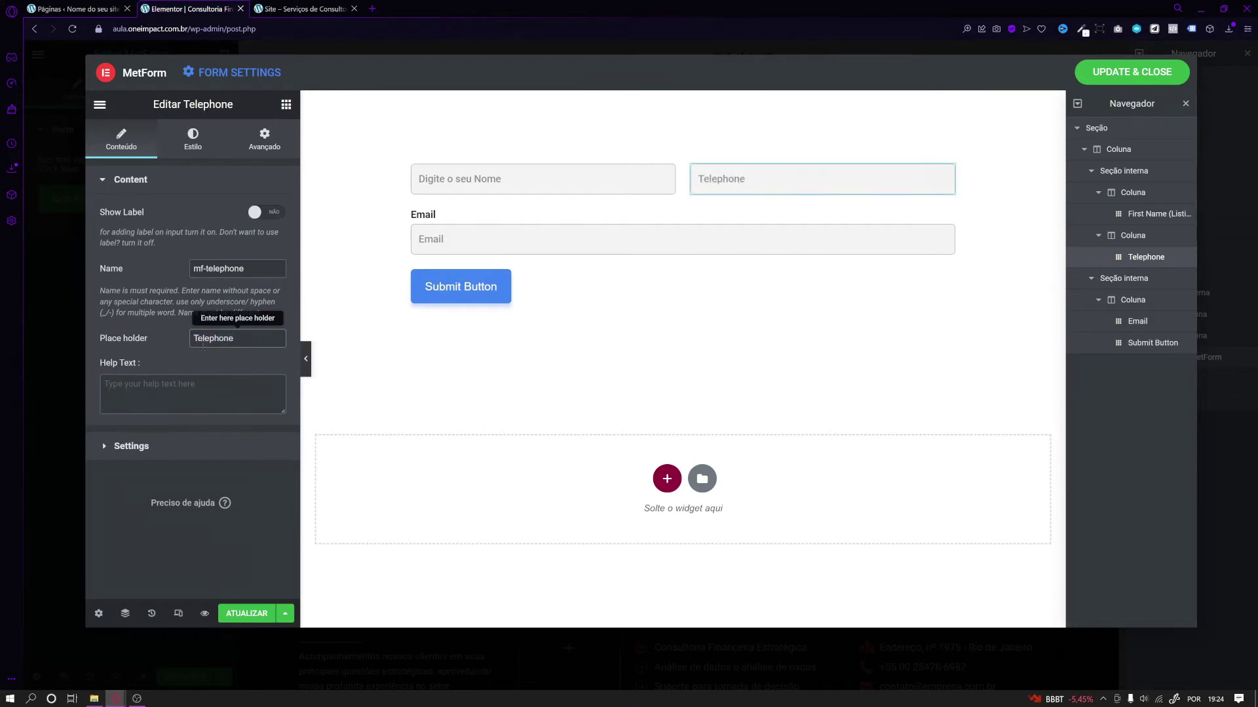
type("Digite o seu")
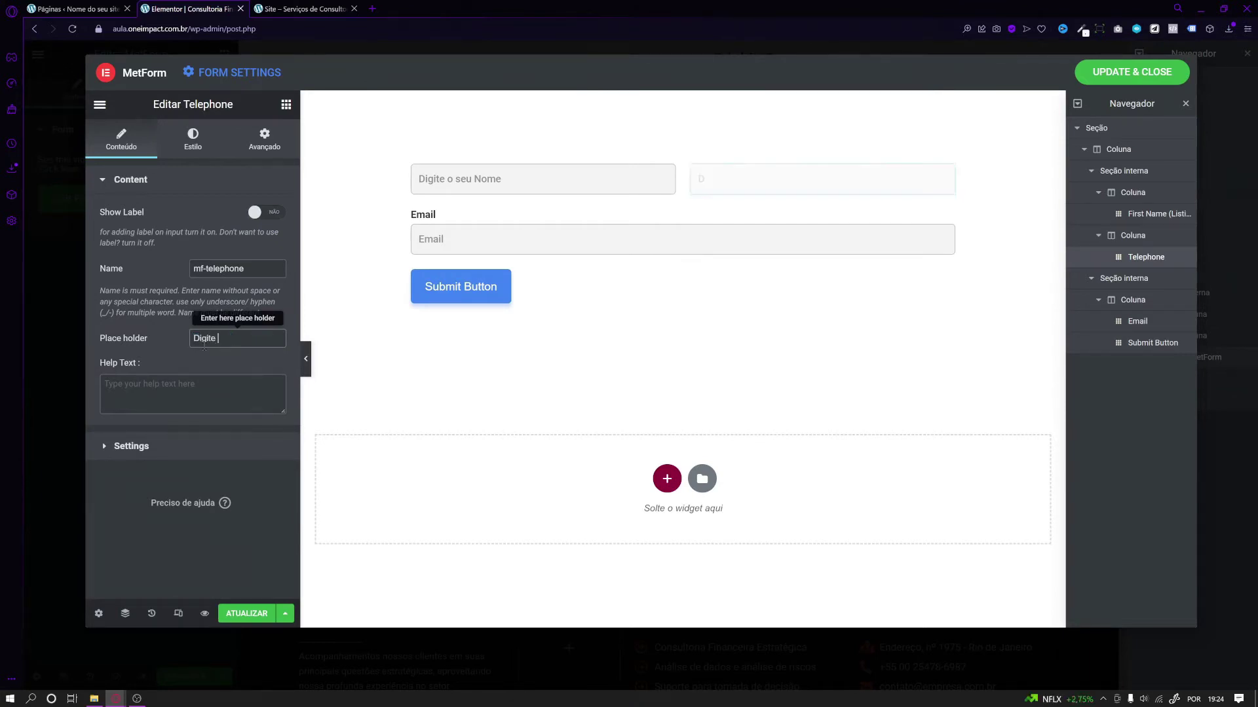
type("úmero de WhatsApp")
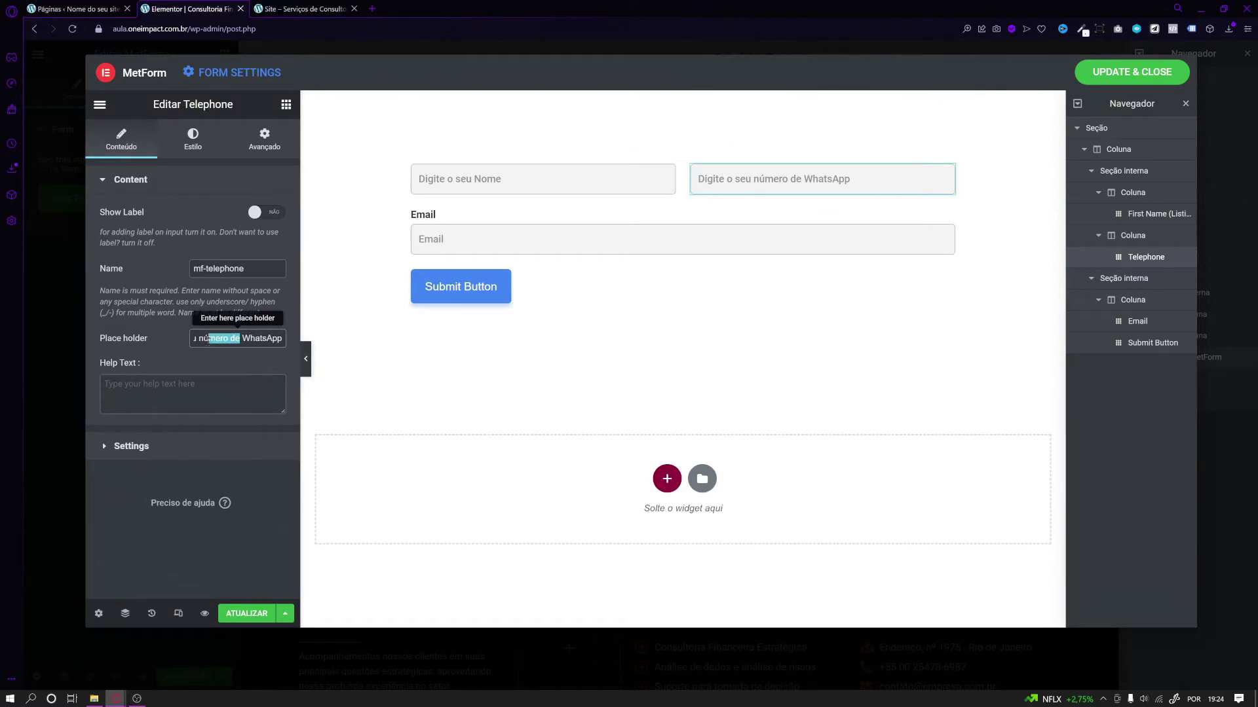
key("BackSpace")
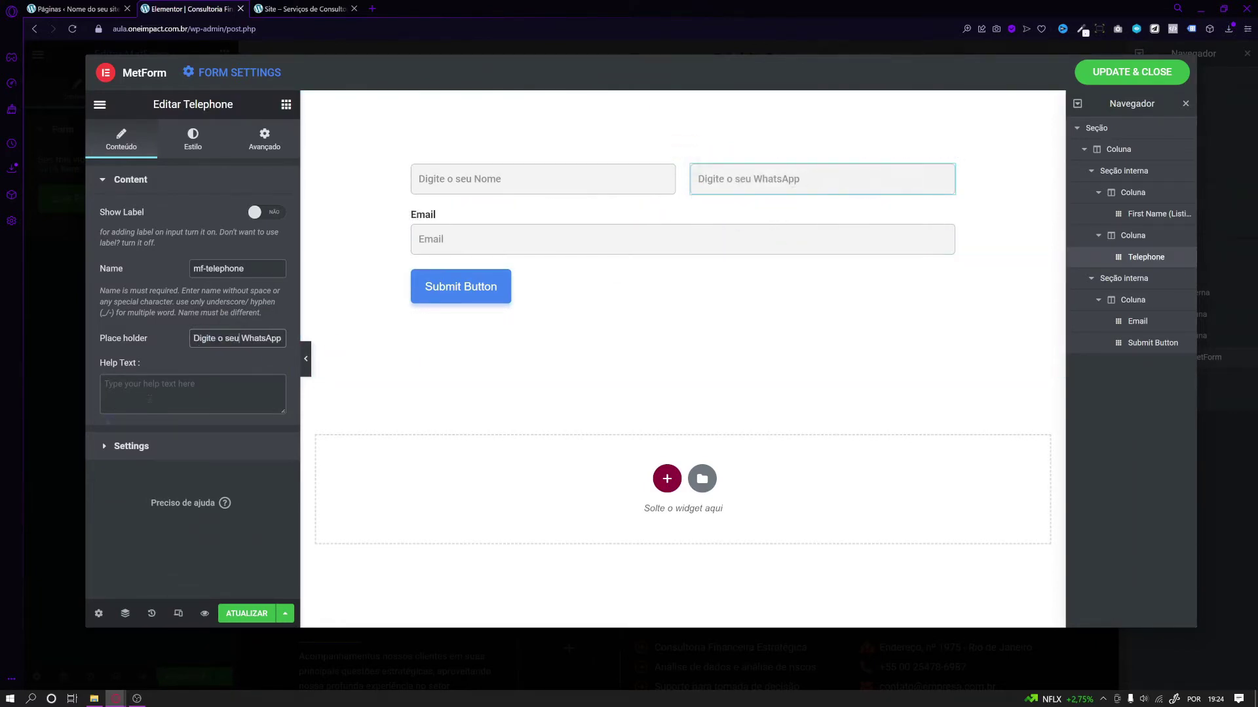
Make the Telephone field required and set its warning message to "Esse campo é obrigatório".
left_click(131, 449)
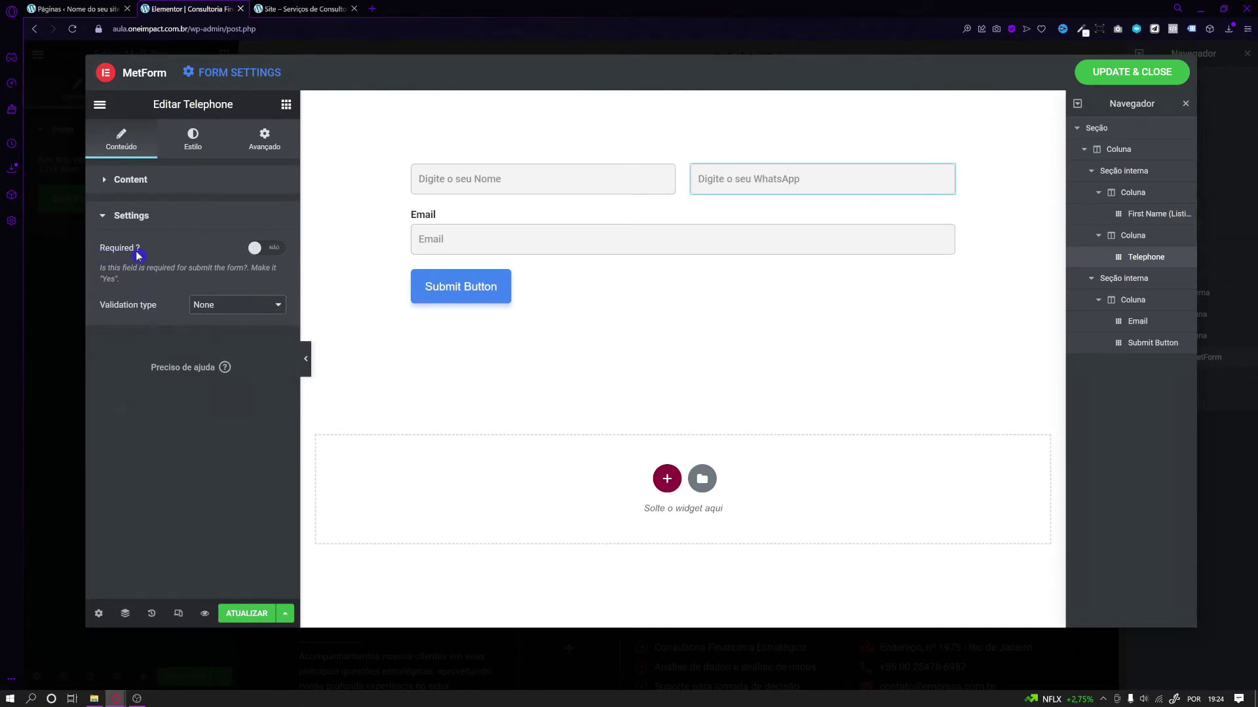
left_click(262, 248)
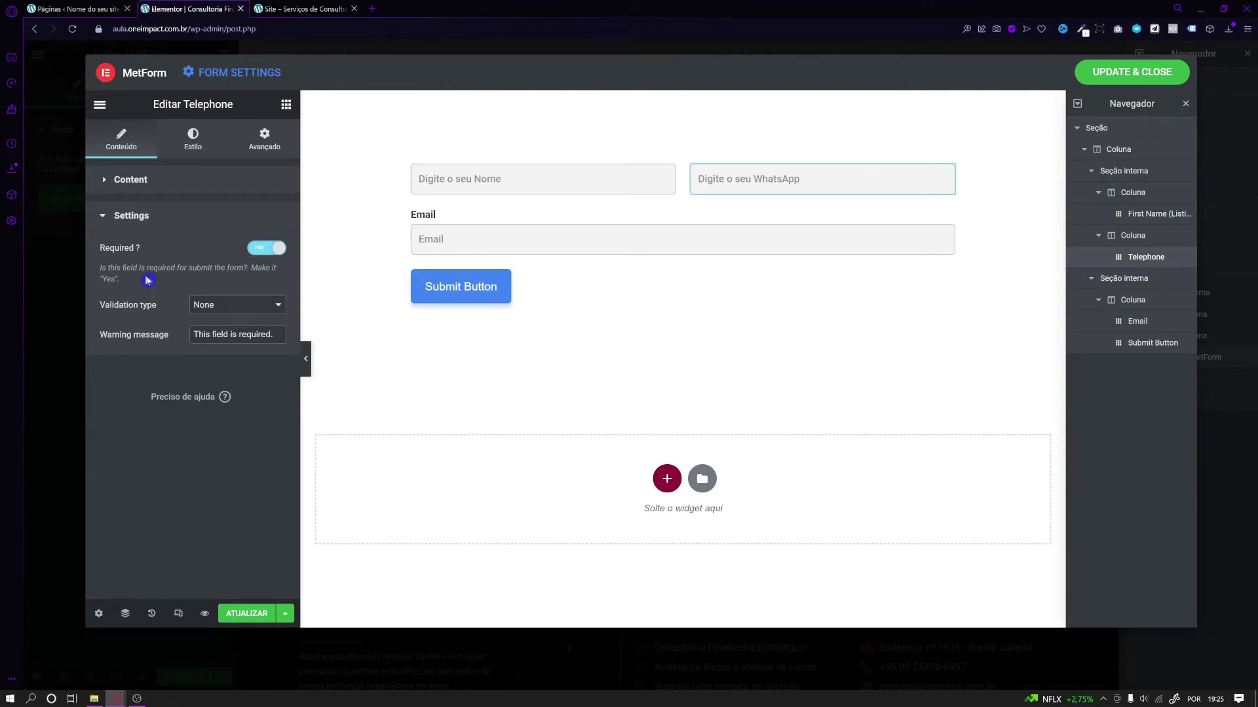
left_click_drag(273, 334, 132, 329)
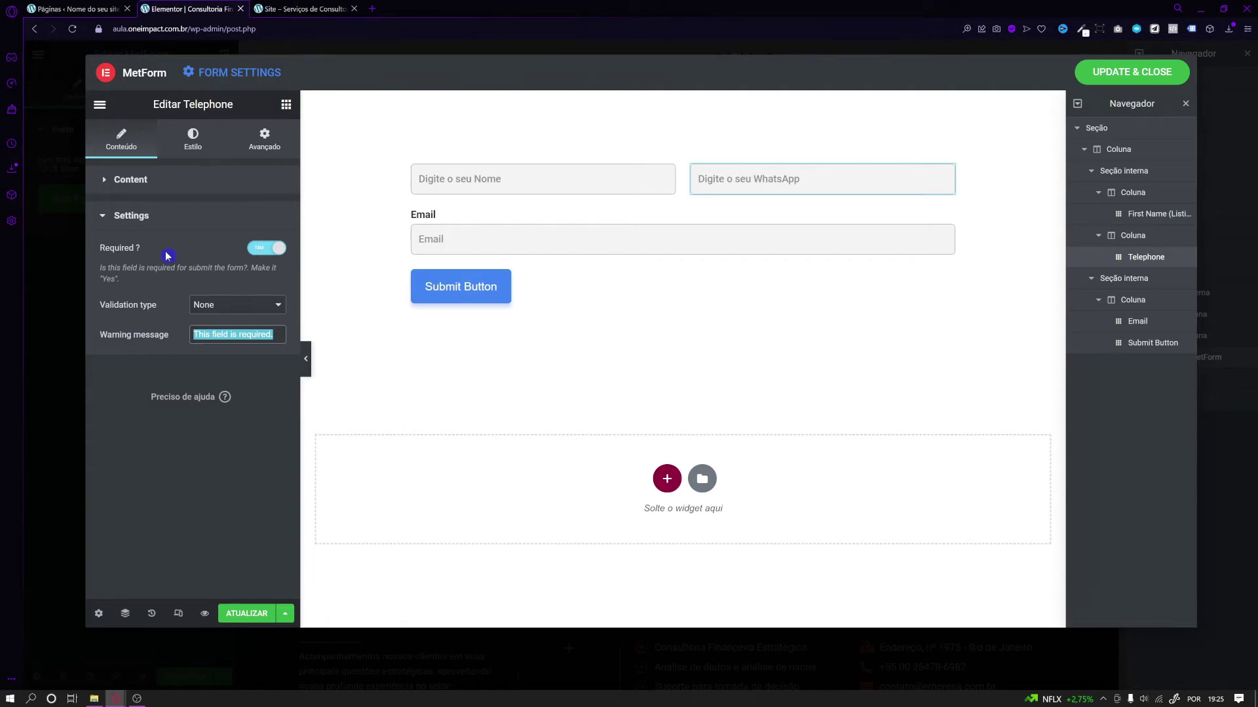
type("E")
type("sse campo é o")
type("brigatório")
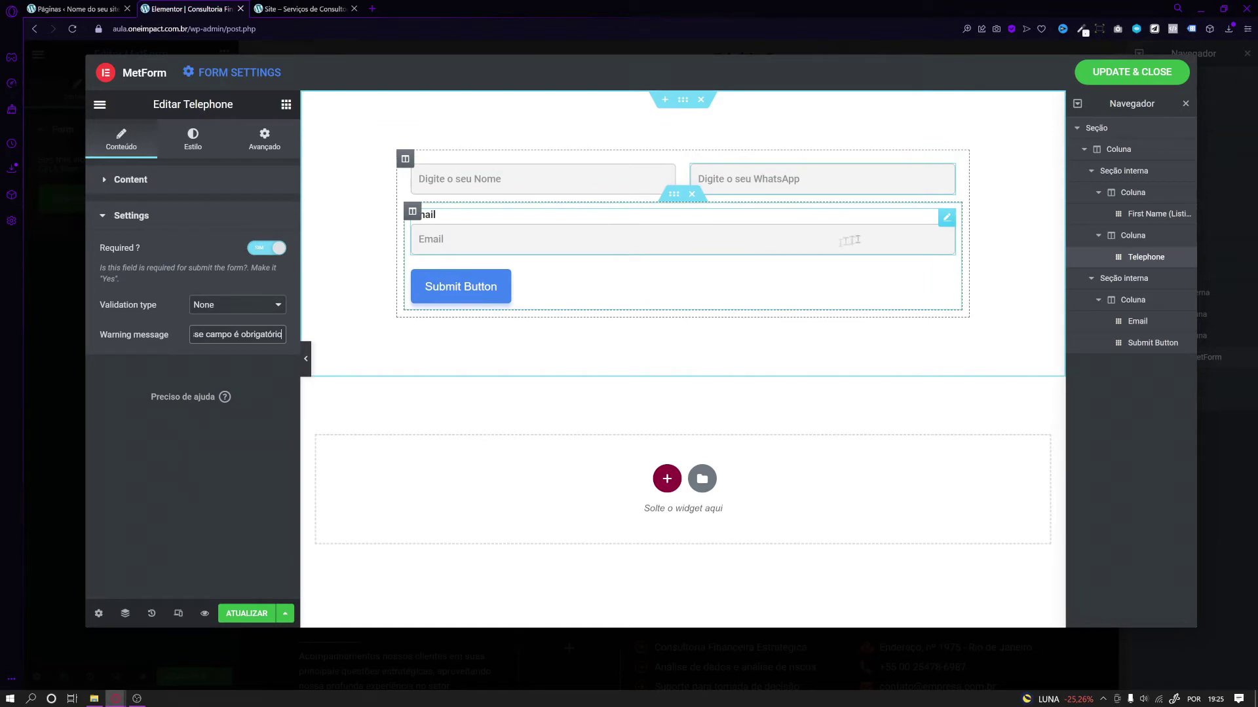
Hide the Email field's label and set its placeholder to "Digite o seu melhor E-mail".
left_click(946, 216)
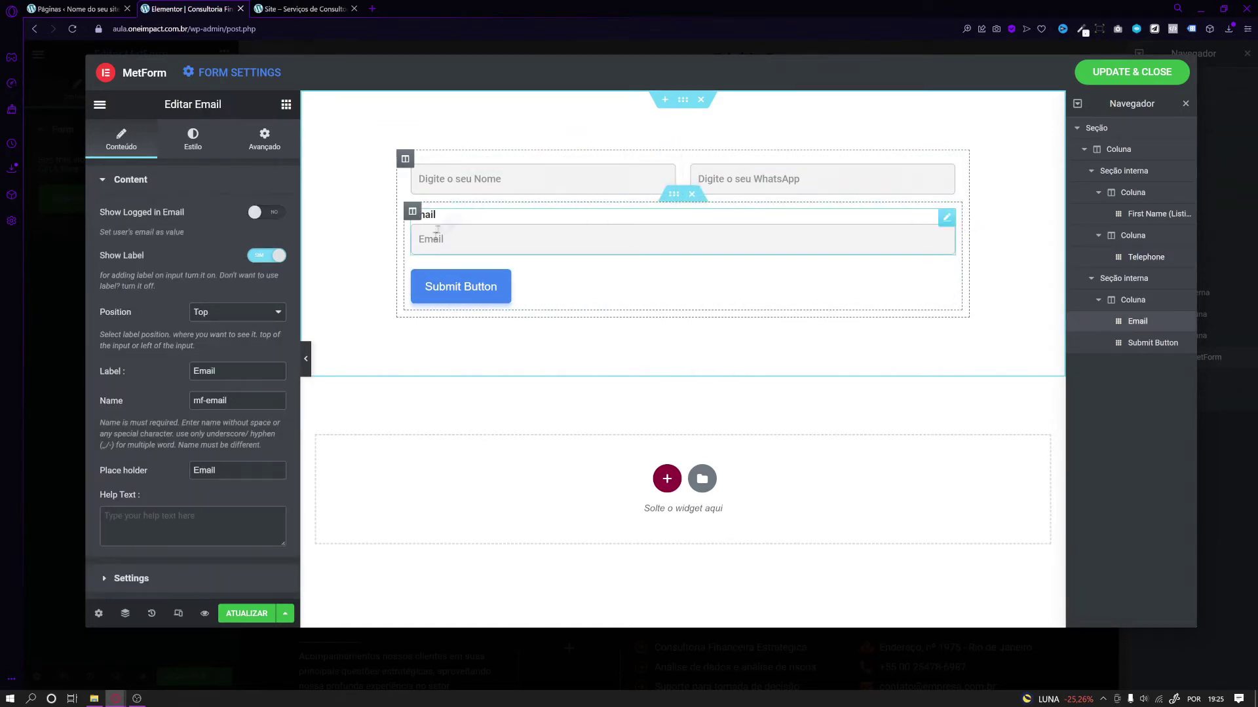
left_click(262, 255)
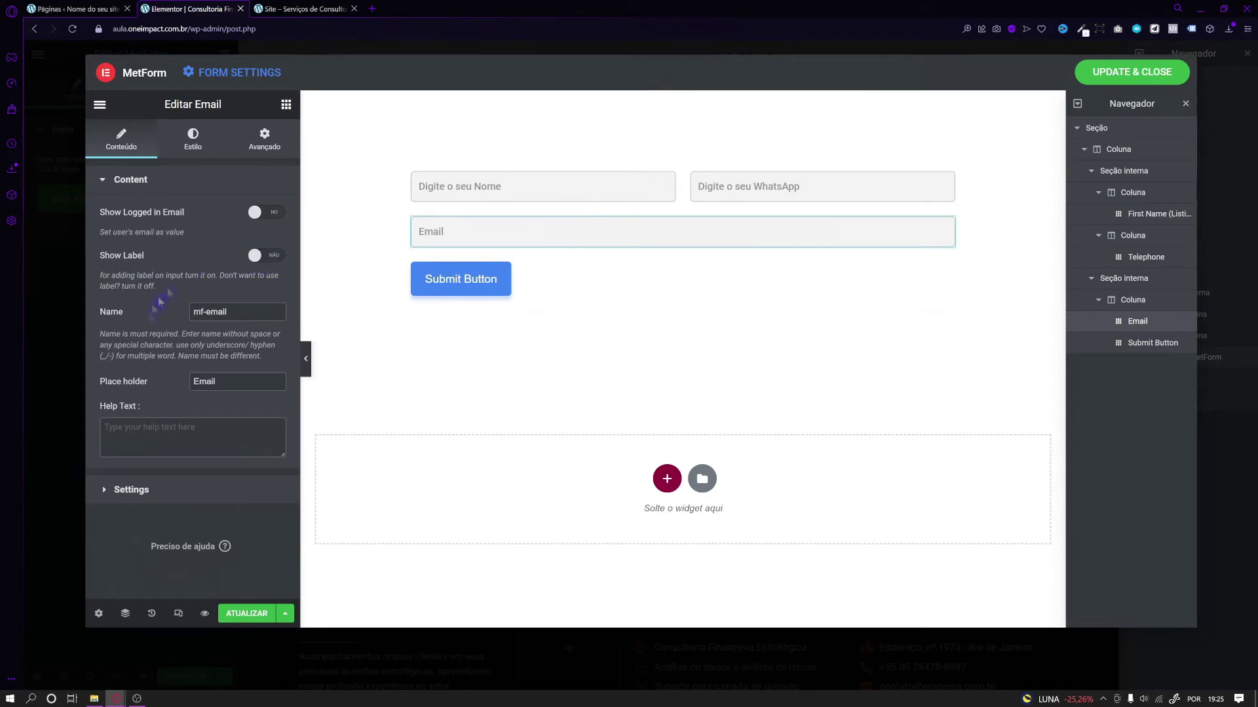
left_click_drag(213, 382, 149, 386)
left_click(199, 383)
type("Digite o seu melhor E")
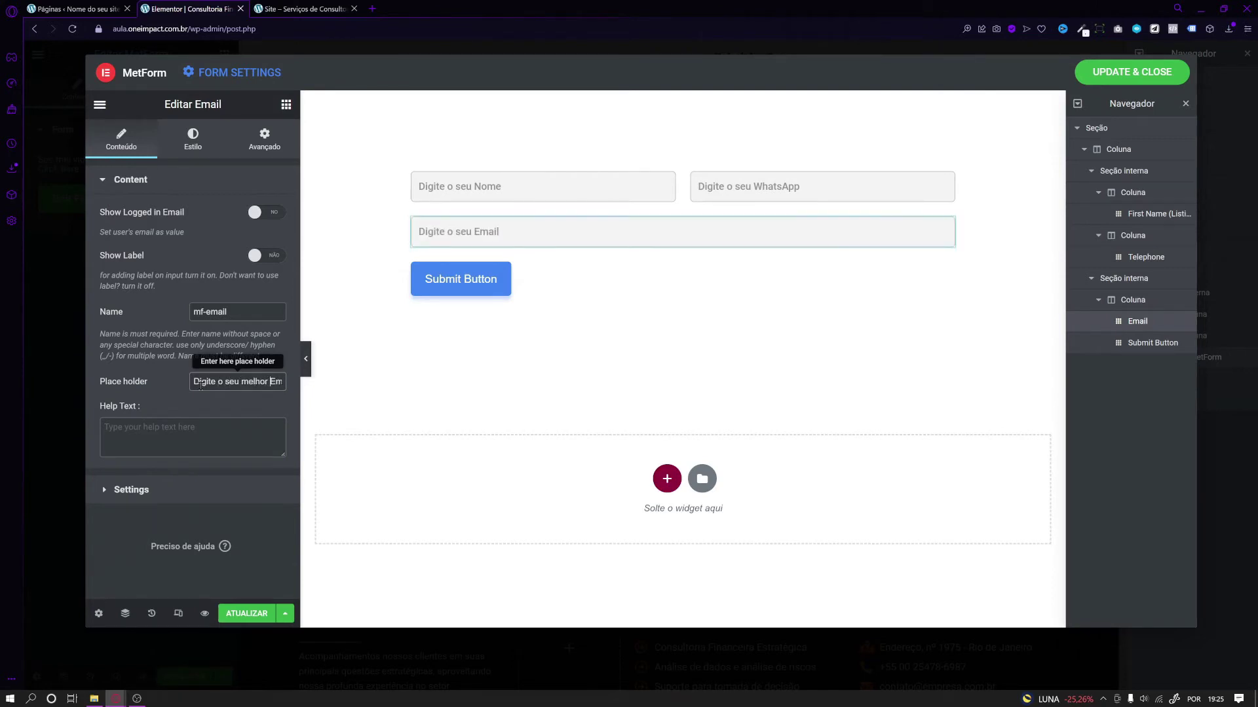
type("-")
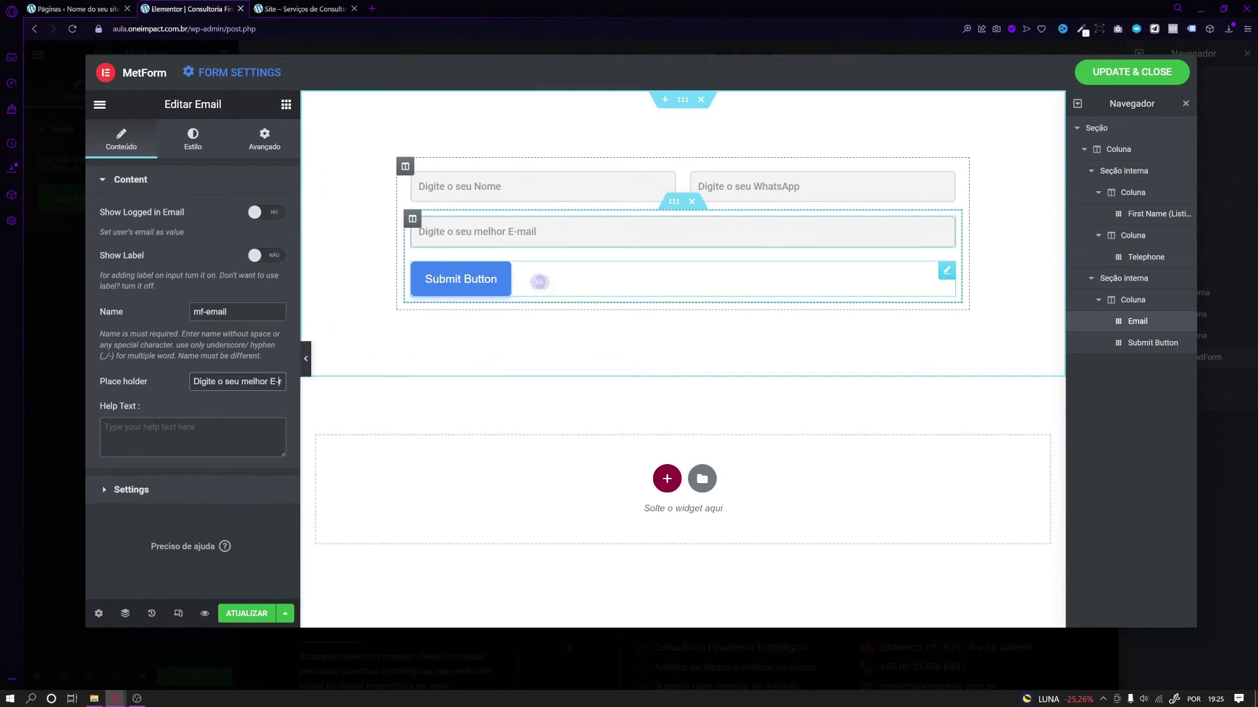
Make the Email field required with the warning message "Esse campo é obrigatório".
left_click(190, 489)
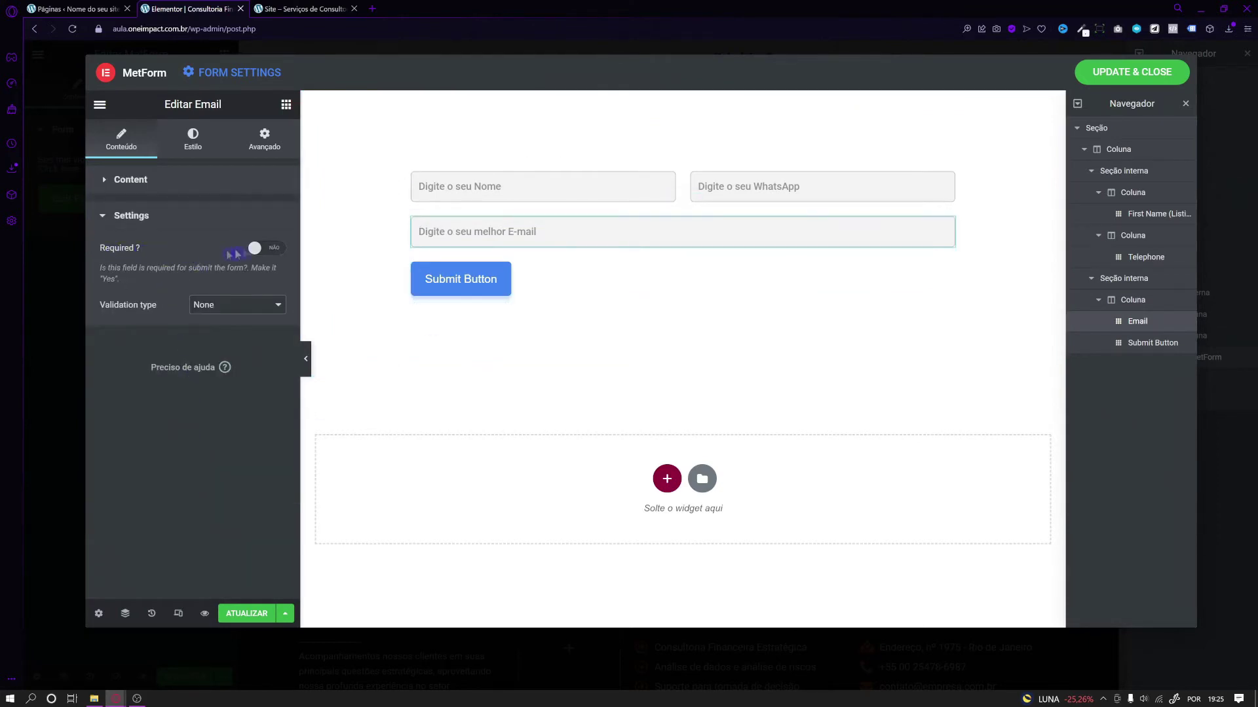
left_click(267, 249)
left_click_drag(272, 335, 136, 345)
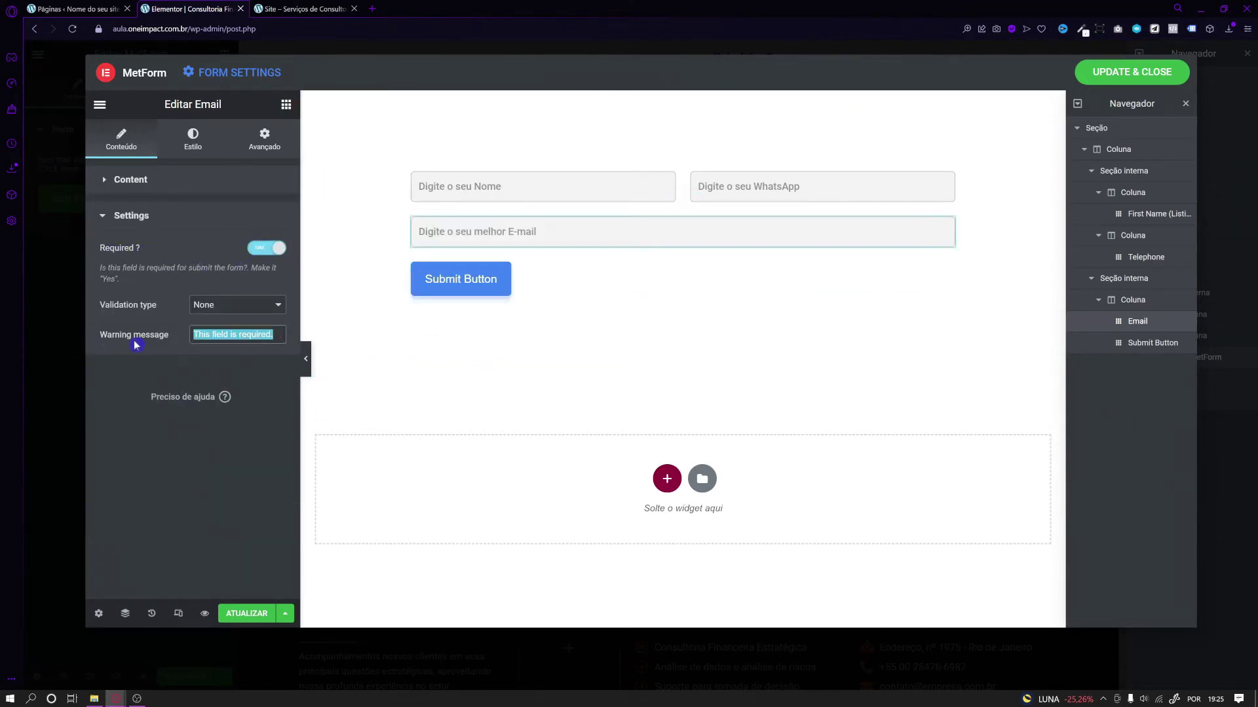
type("Esse campo ")
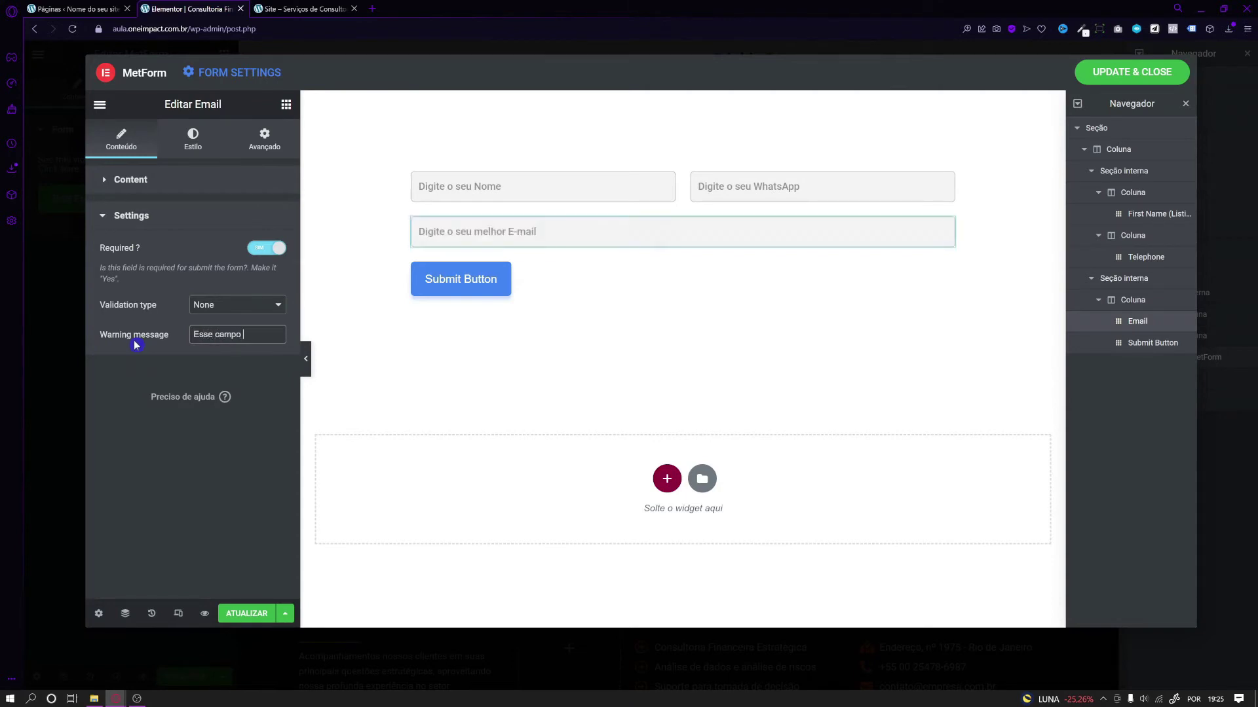
type("é obrigatório")
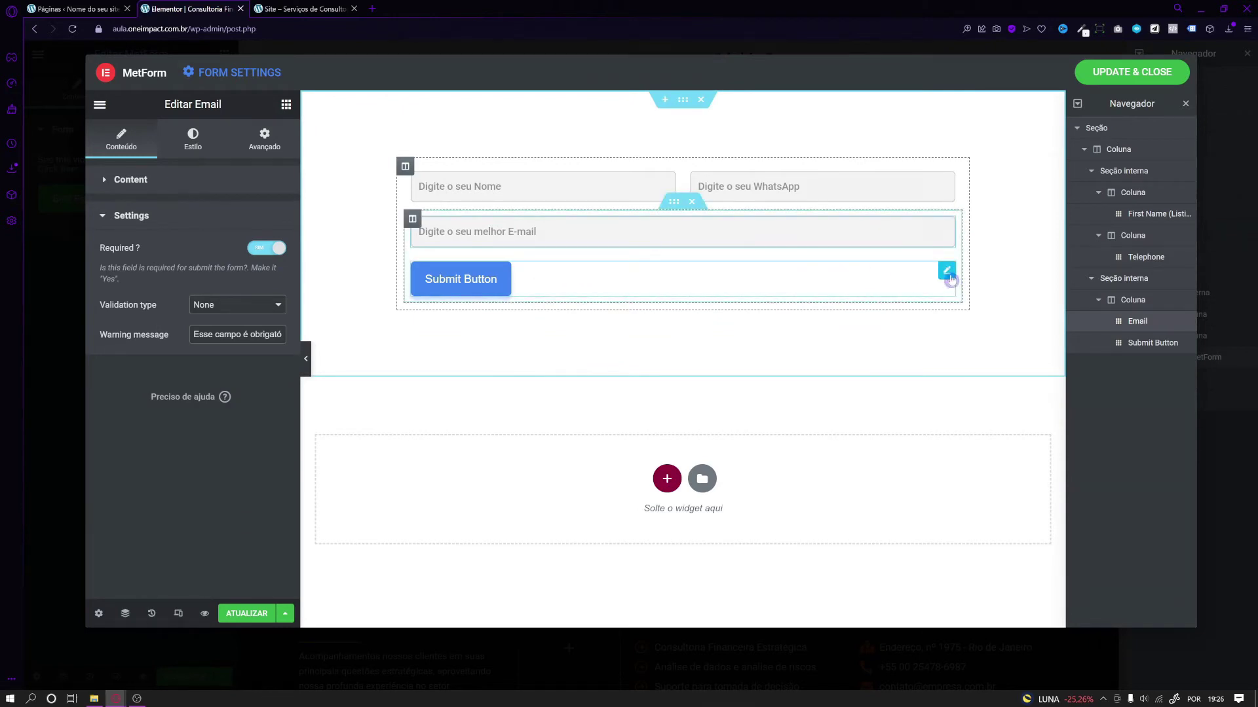
Change the submit button's label to "Enviar Mensagem" and align the button to span the form's full width.
left_click(946, 271)
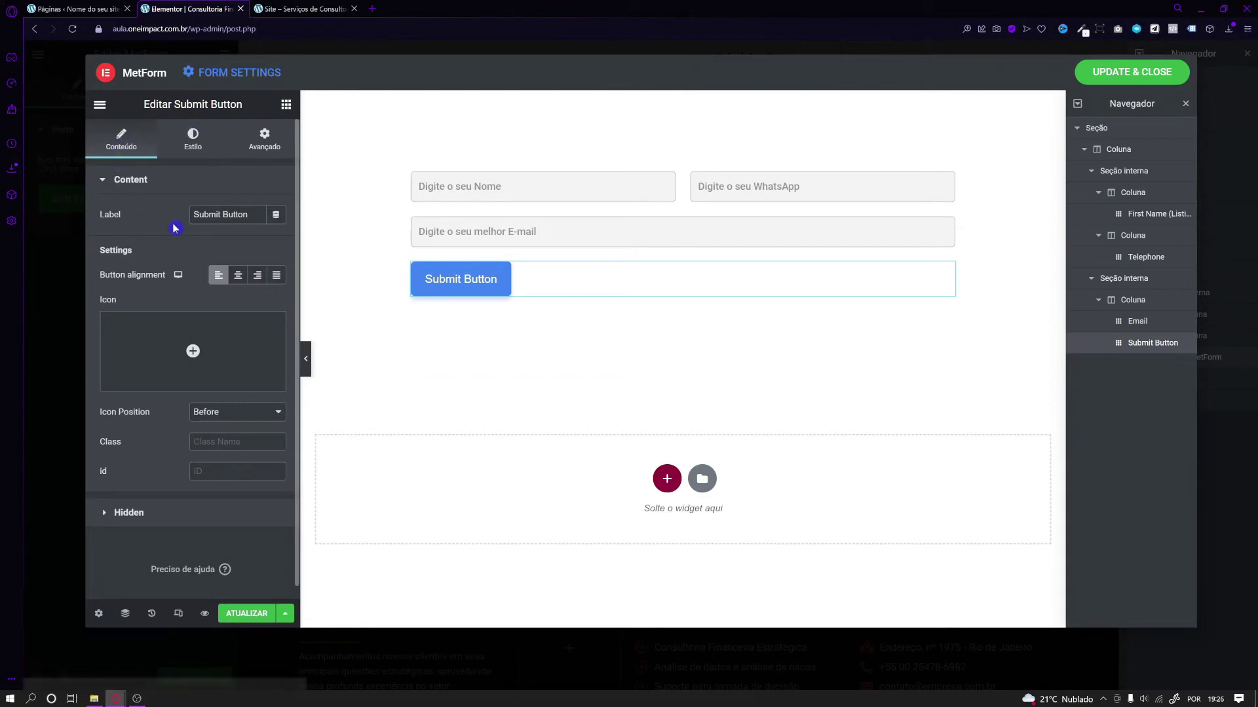
left_click_drag(249, 214, 103, 225)
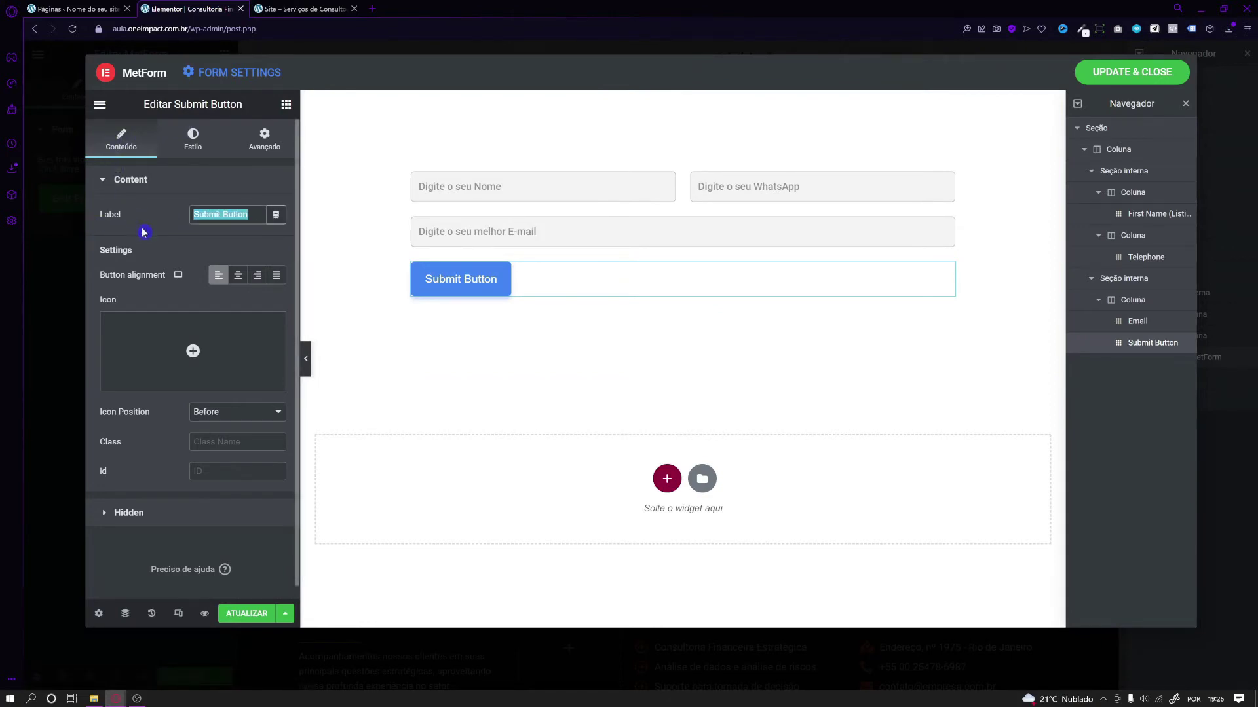
type("E")
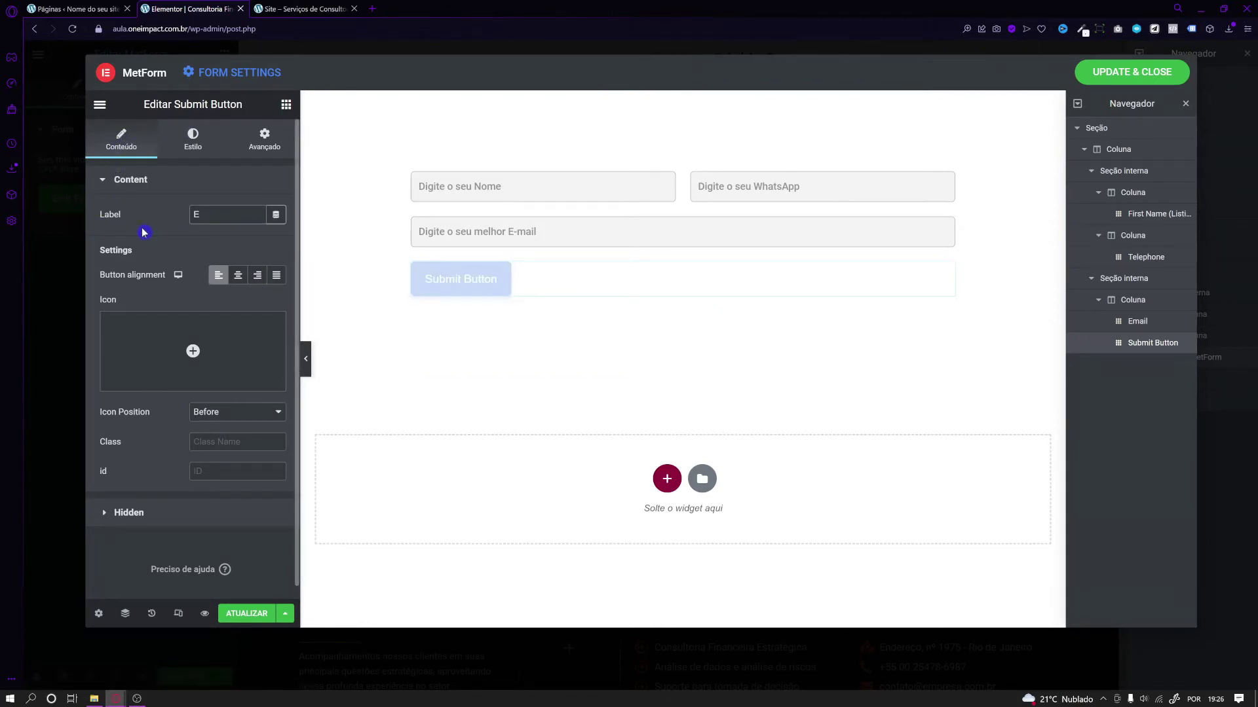
type("nviar Mesagem")
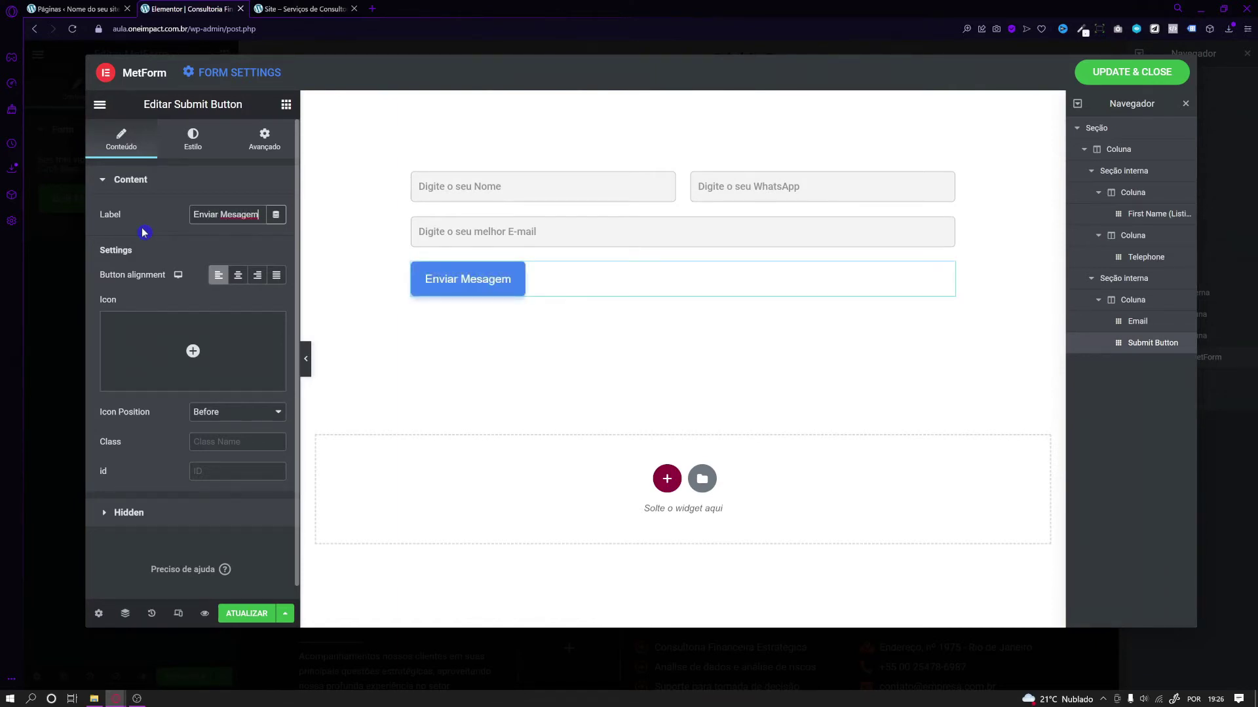
right_click(230, 214)
left_click(258, 223)
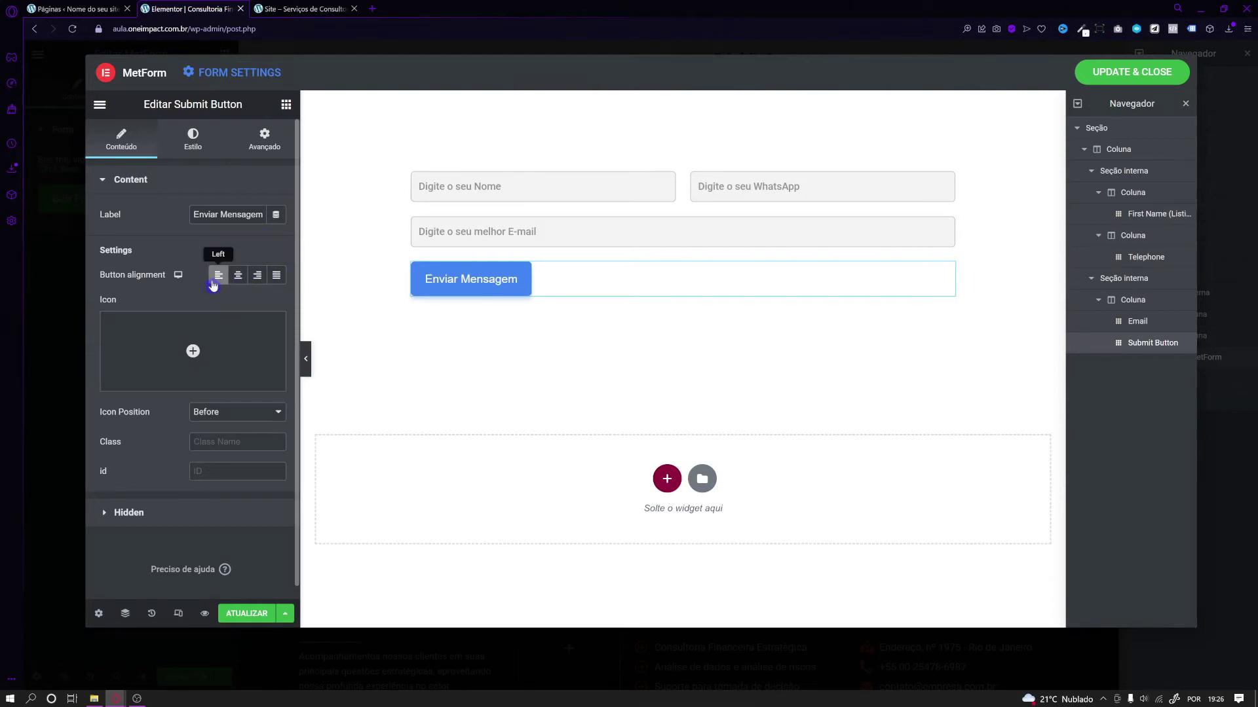
left_click(275, 276)
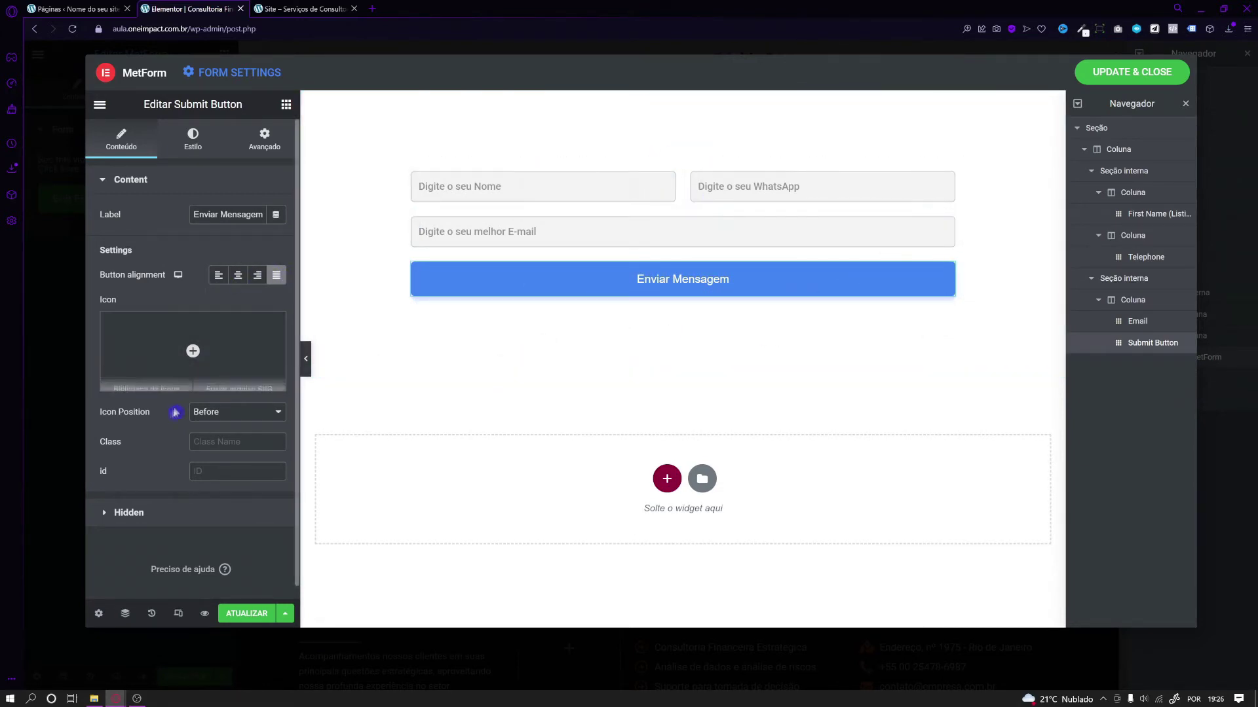
Find "arrow" in the icon library and add the outlined right-arrow circle icon to the submit button.
left_click(165, 347)
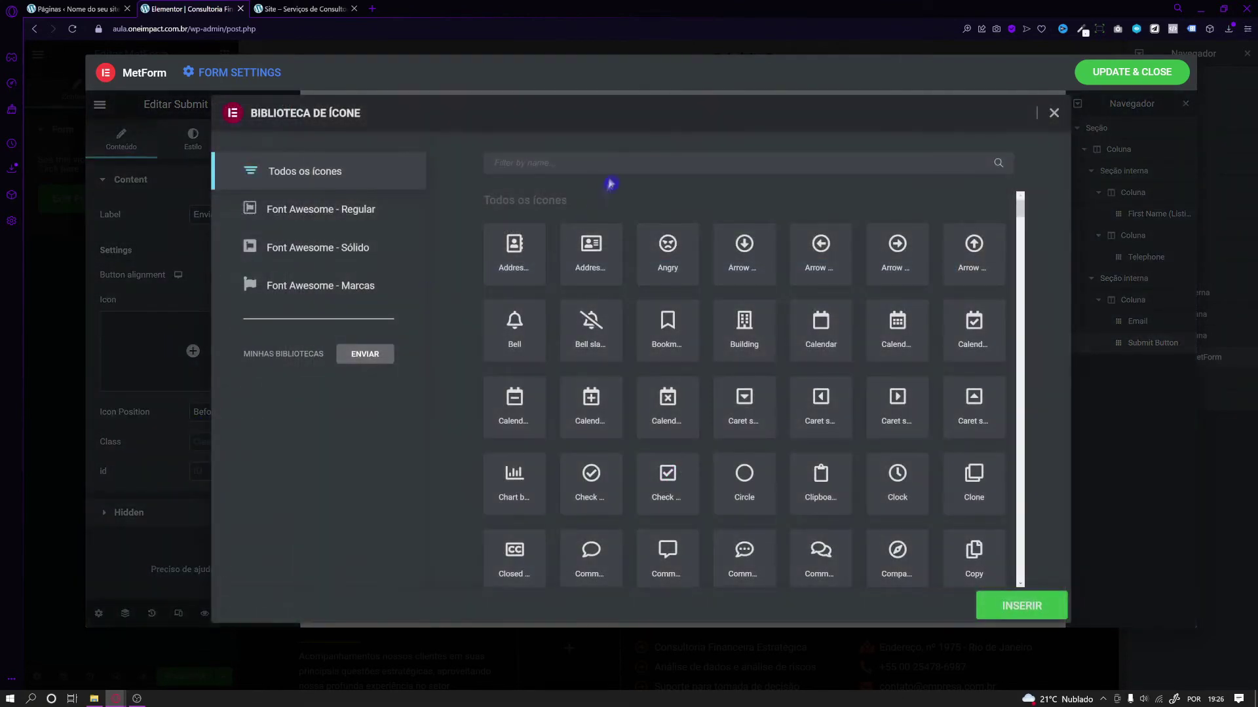
scroll(660, 493, "down", 5)
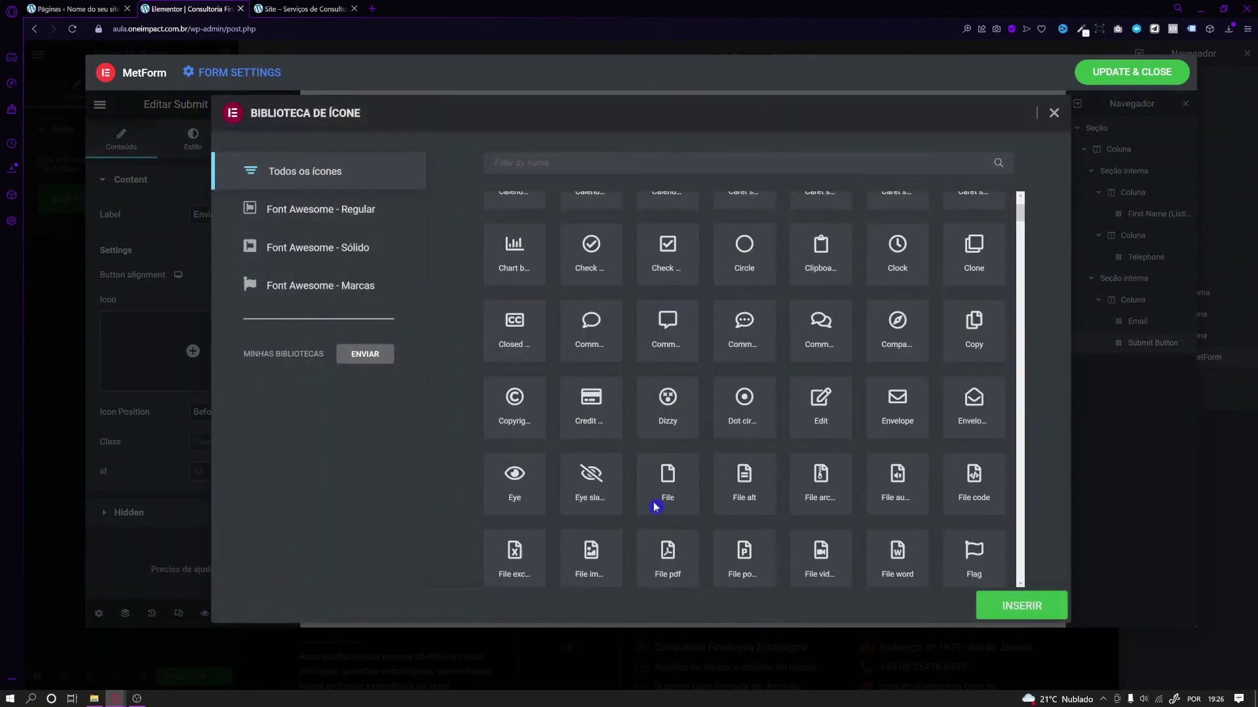
scroll(655, 406, "up", 5)
type("arrow")
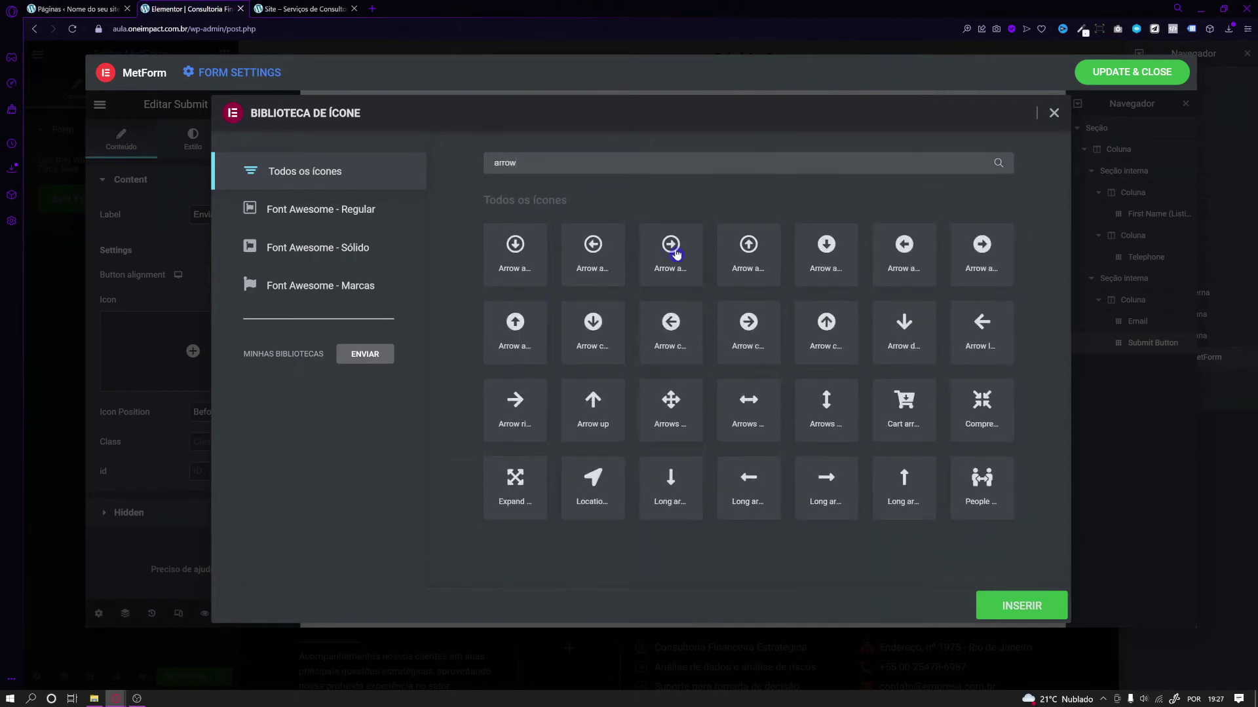
double_click(676, 254)
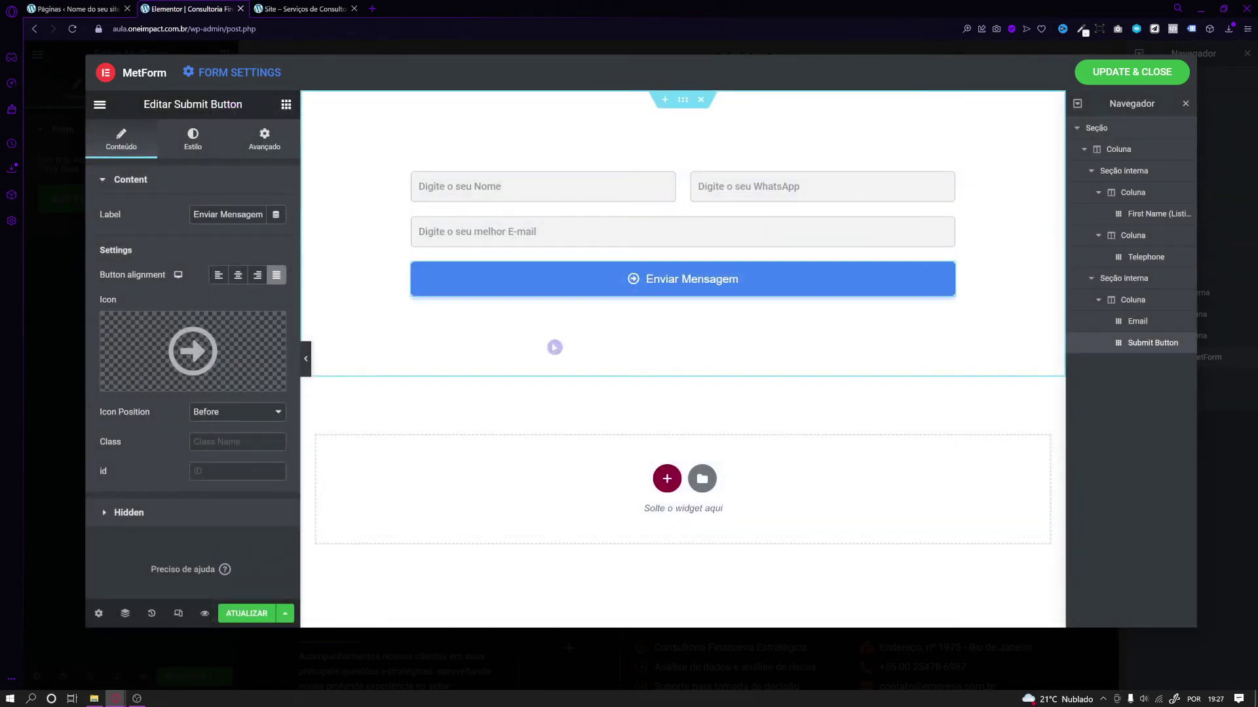
Try the submit button's icon position After, and restore it to Before.
left_click(209, 414)
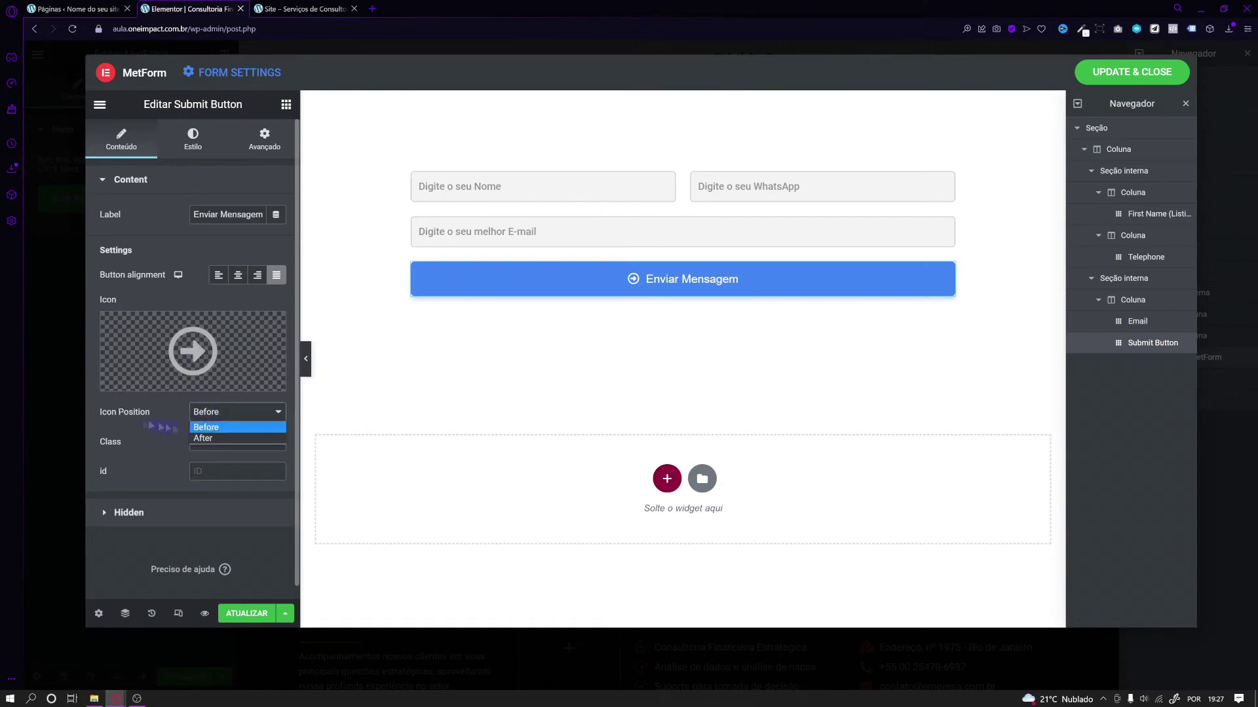
left_click(203, 433)
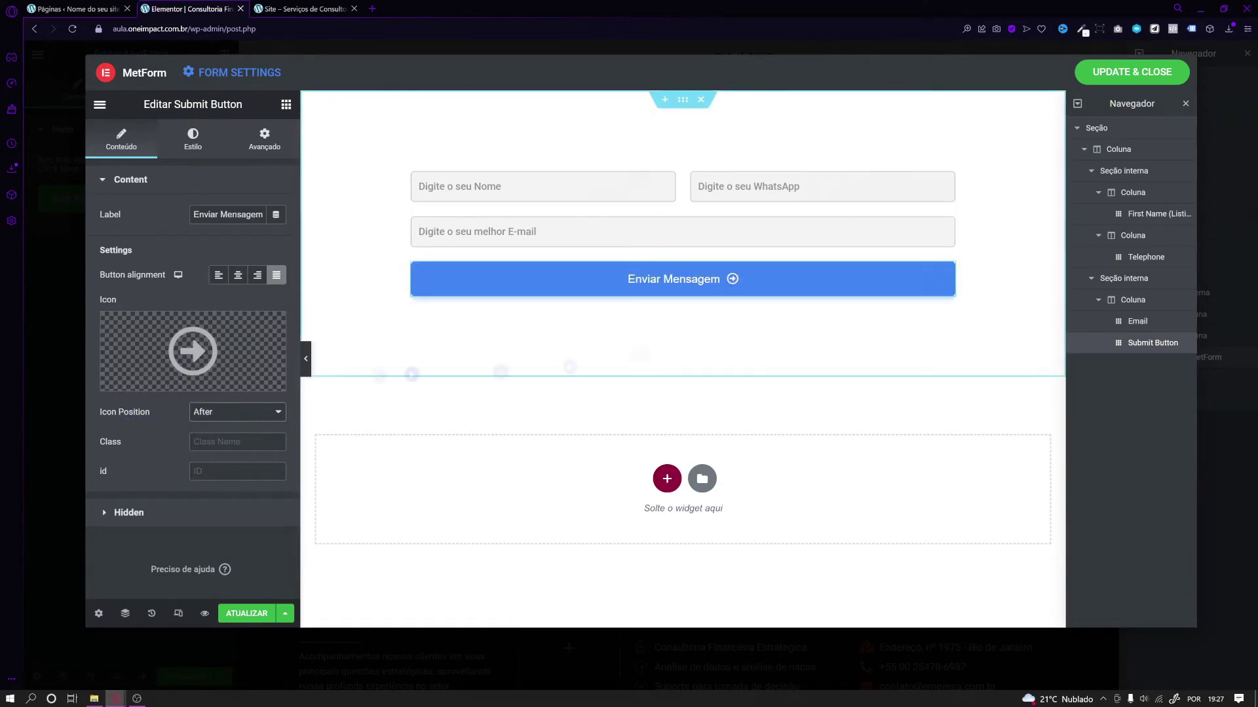
left_click(216, 412)
left_click(220, 423)
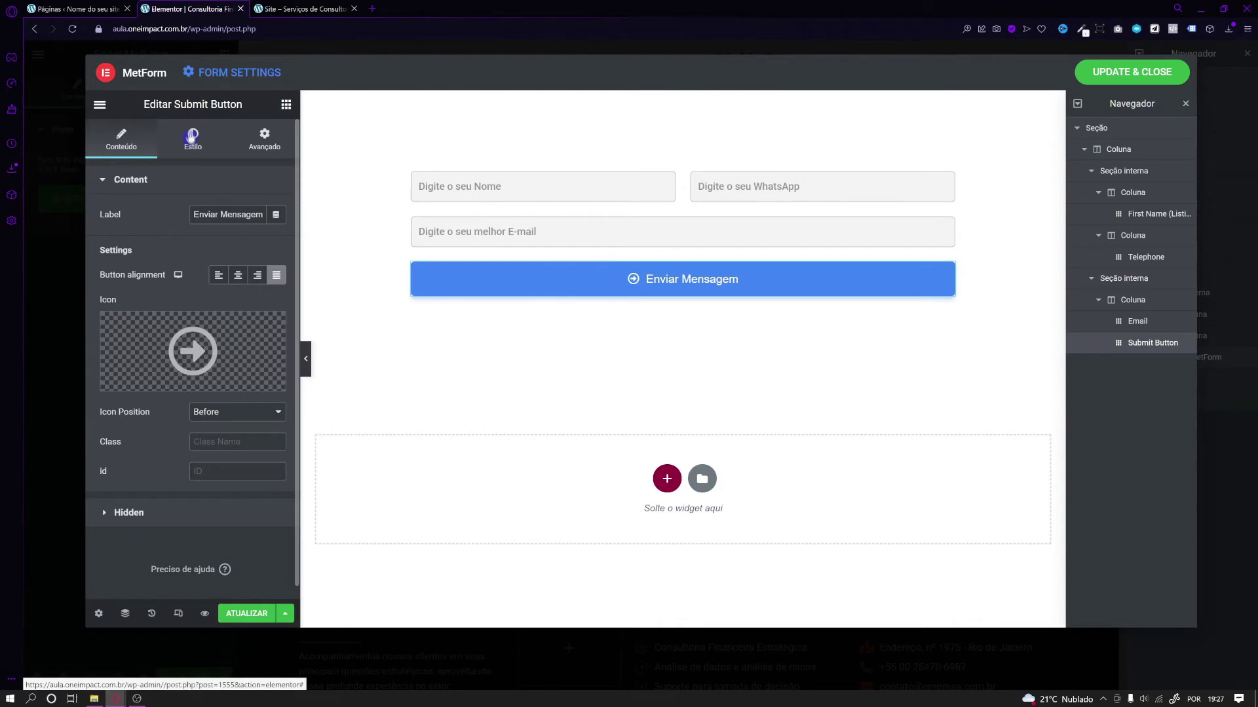
Set the submit button's padding to 12 px on all four sides.
left_click(132, 229)
left_click(131, 229)
left_click(132, 229)
left_click(131, 230)
left_click(131, 229)
left_click(134, 235)
left_click(134, 235)
left_click(133, 235)
left_click(133, 235)
left_click(134, 235)
left_click(134, 235)
left_click(134, 236)
left_click(133, 234)
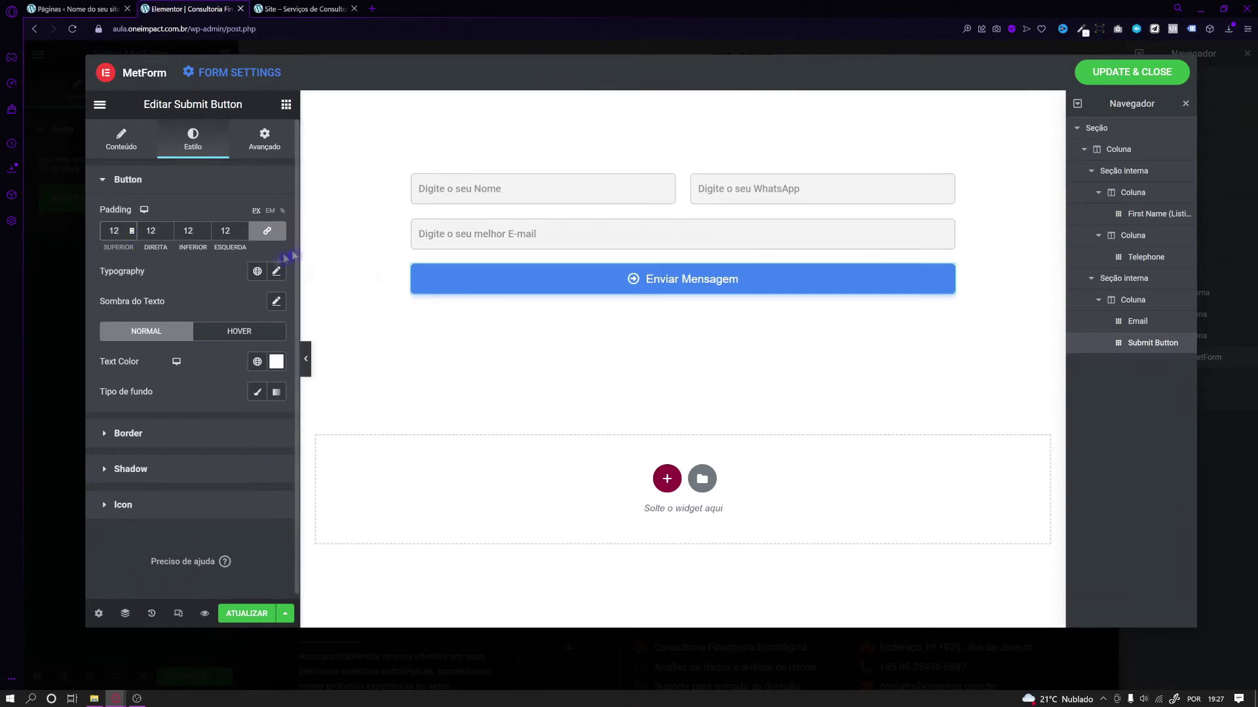
left_click(244, 228)
left_click(245, 234)
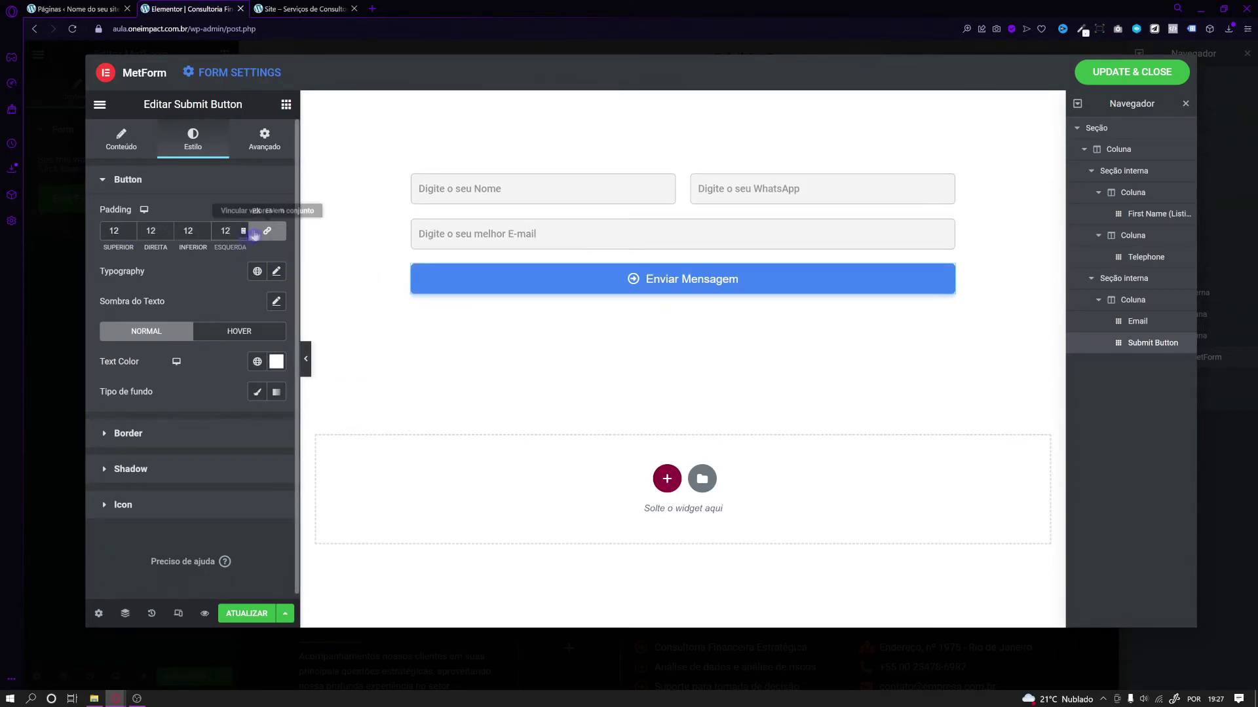
Set the submit button's typography to the Roboto font at 14 px.
left_click(276, 272)
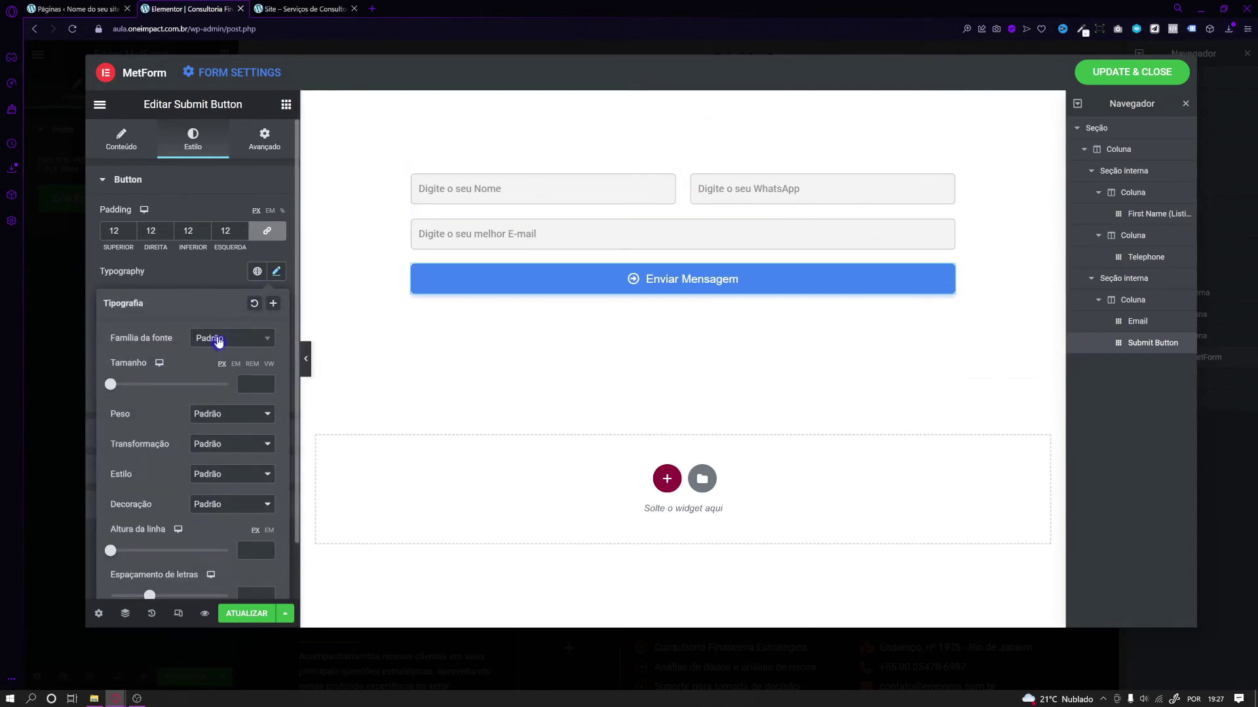
left_click(218, 339)
type("robot")
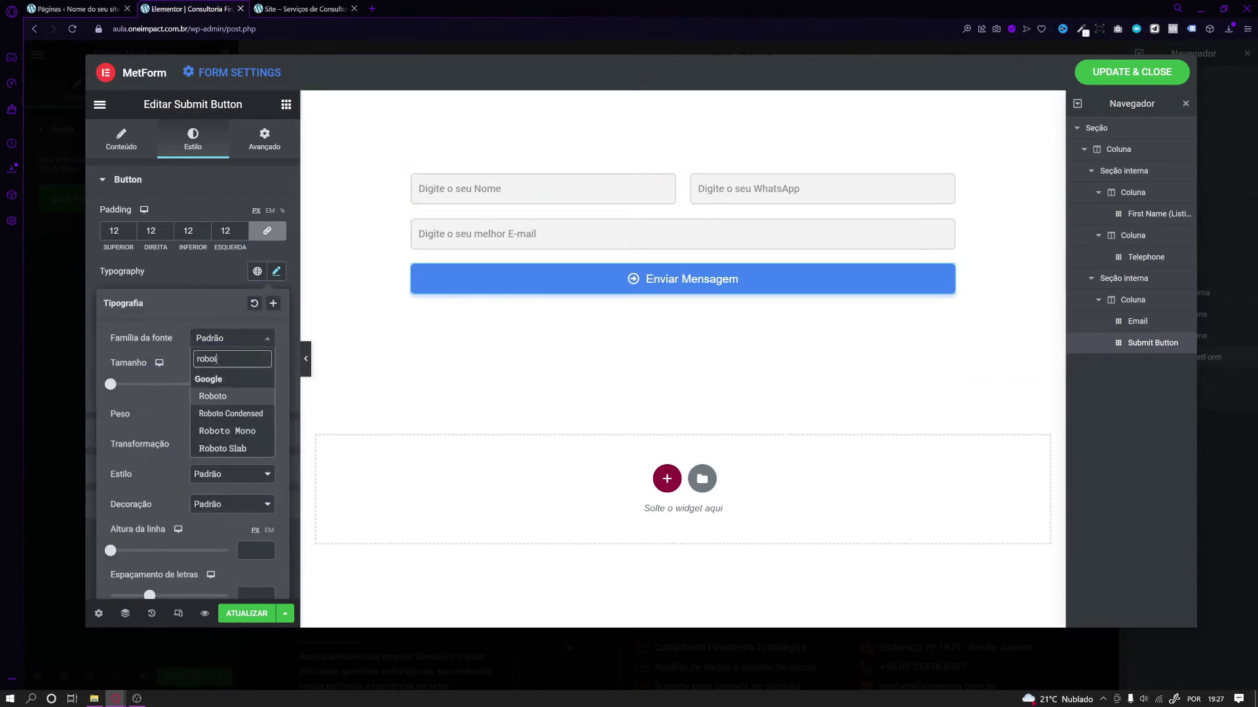
left_click(213, 397)
left_click(267, 387)
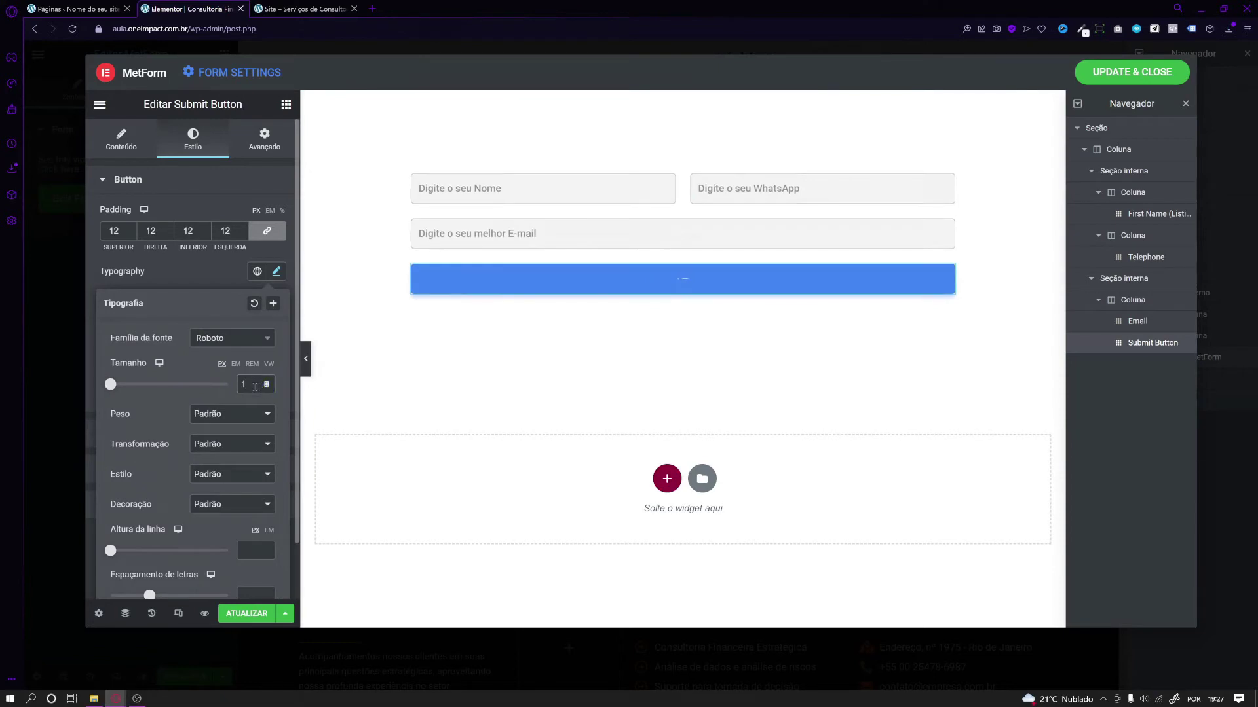
type("4")
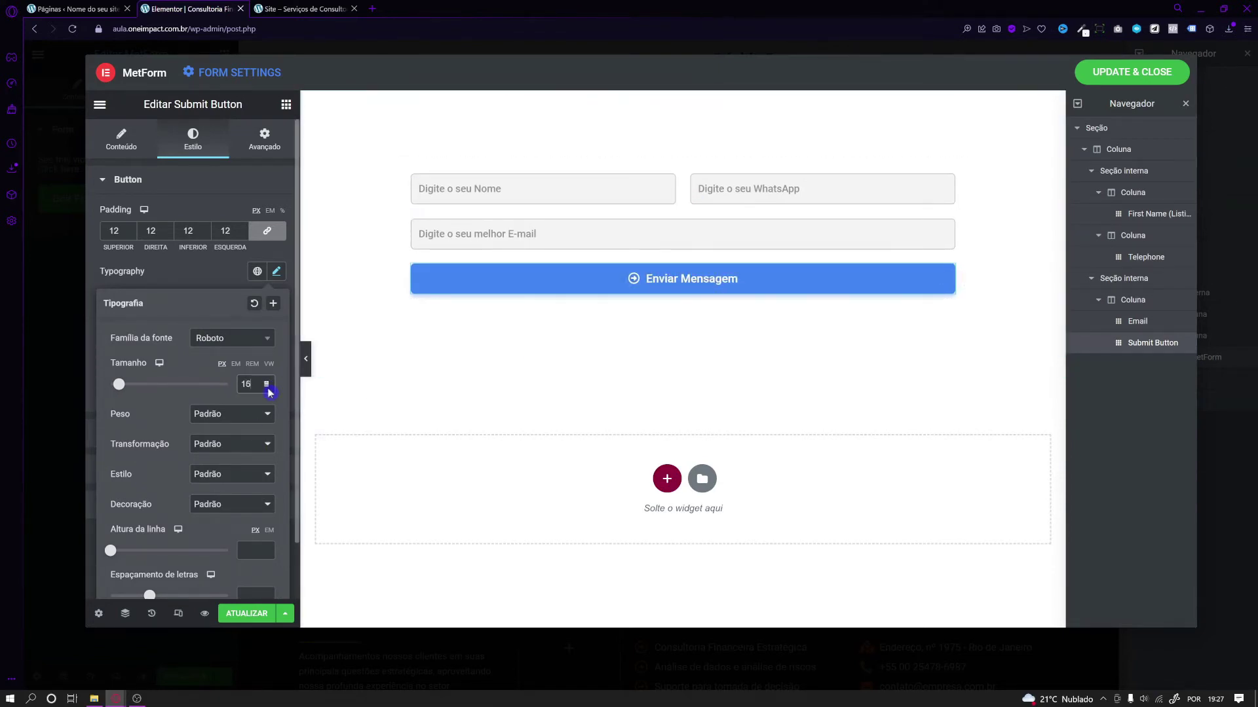
left_click(267, 387)
left_click(266, 387)
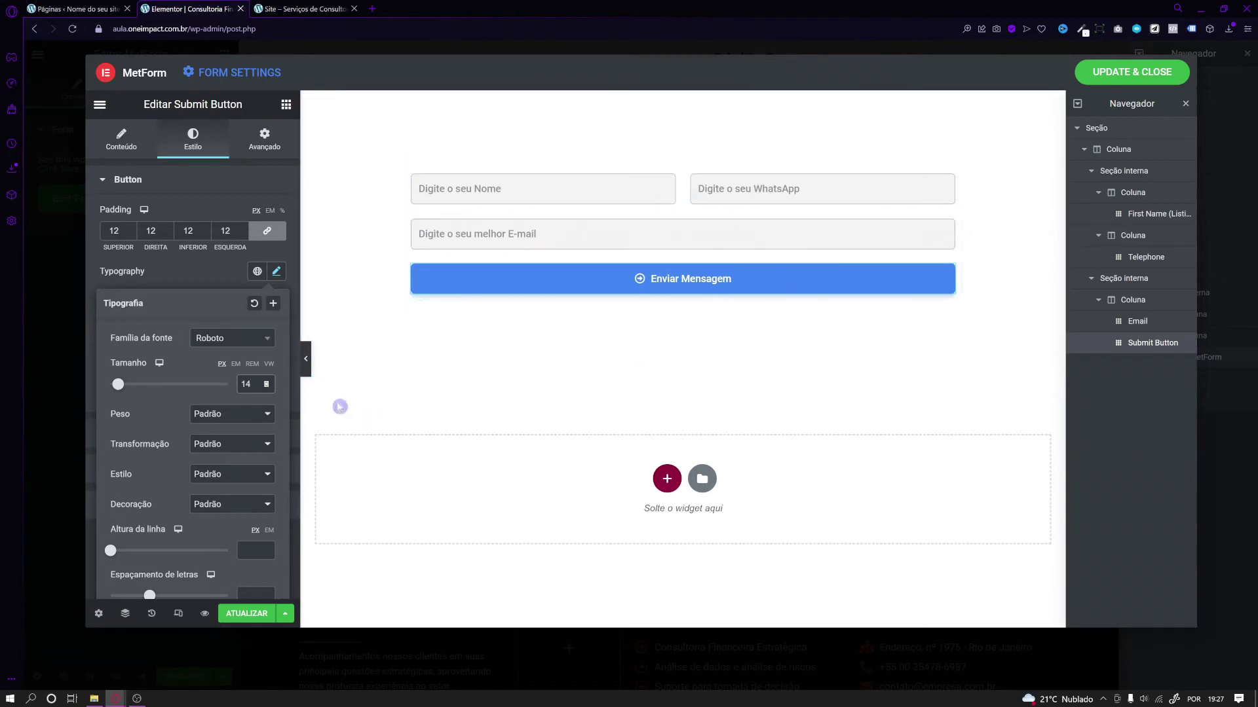
left_click(218, 272)
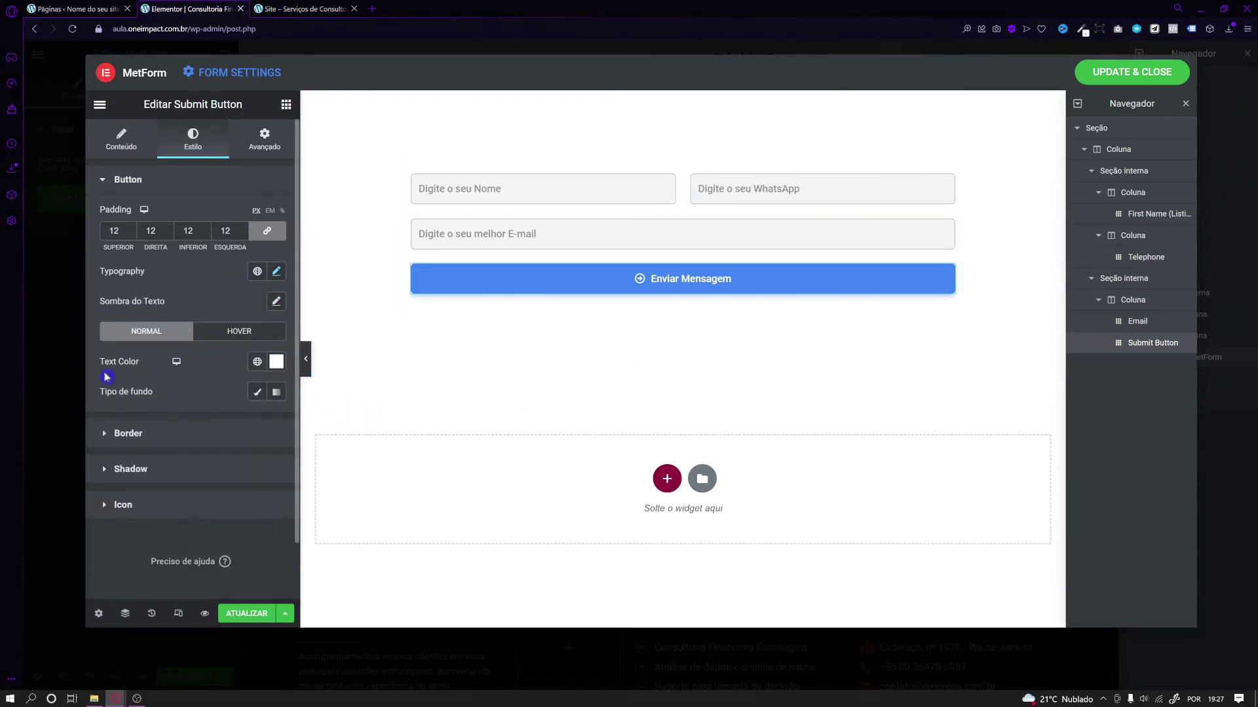
Set the submit button's normal-state text color to white.
left_click(275, 364)
mouse_move(190, 498)
left_mouse_down()
mouse_move(163, 417)
mouse_move(121, 455)
mouse_move(219, 518)
mouse_move(206, 452)
mouse_move(89, 401)
left_mouse_up()
left_click(89, 401)
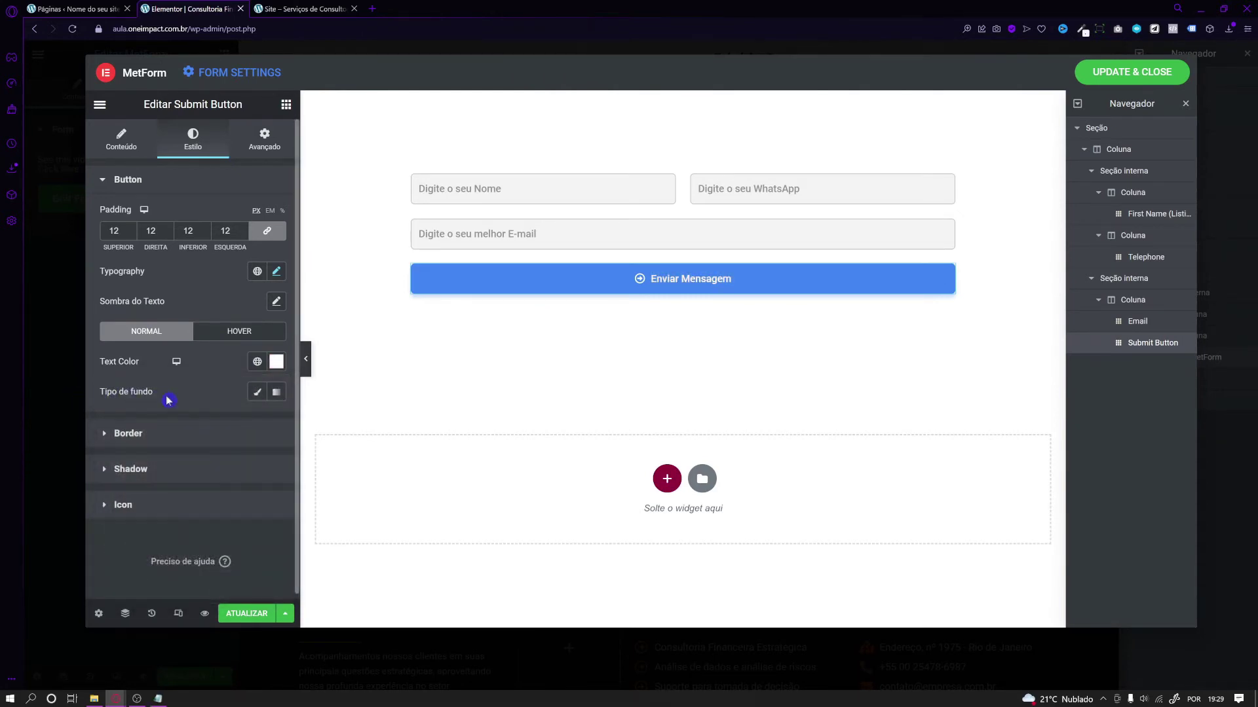
Give the submit button's normal state a Classic background and try blue as its color.
left_click(257, 393)
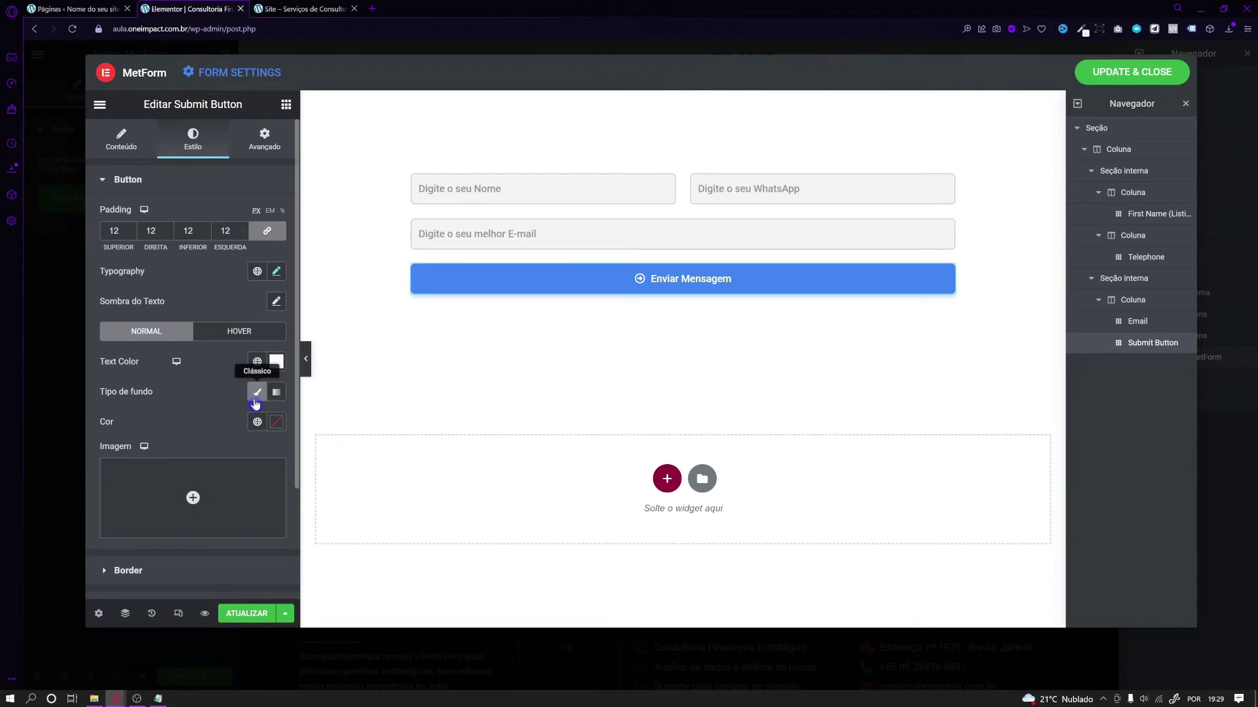
left_click(276, 421)
mouse_move(197, 277)
left_mouse_down()
mouse_move(184, 289)
mouse_move(202, 261)
mouse_move(219, 296)
mouse_move(250, 216)
mouse_move(227, 217)
left_mouse_up()
left_click(210, 351)
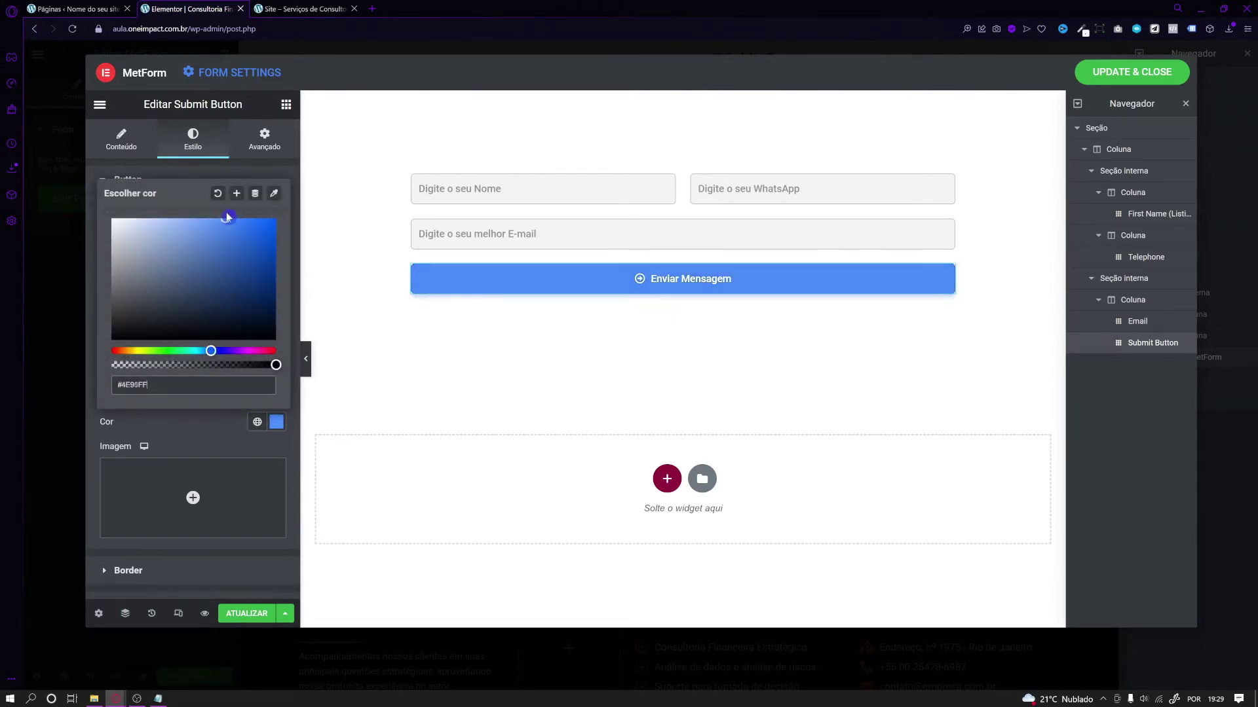
Try the golden-brown color #BF9246 for the submit button's background after checking the reference site.
left_click(312, 9)
left_click(184, 9)
left_click(191, 310)
left_click(129, 351)
left_click(215, 249)
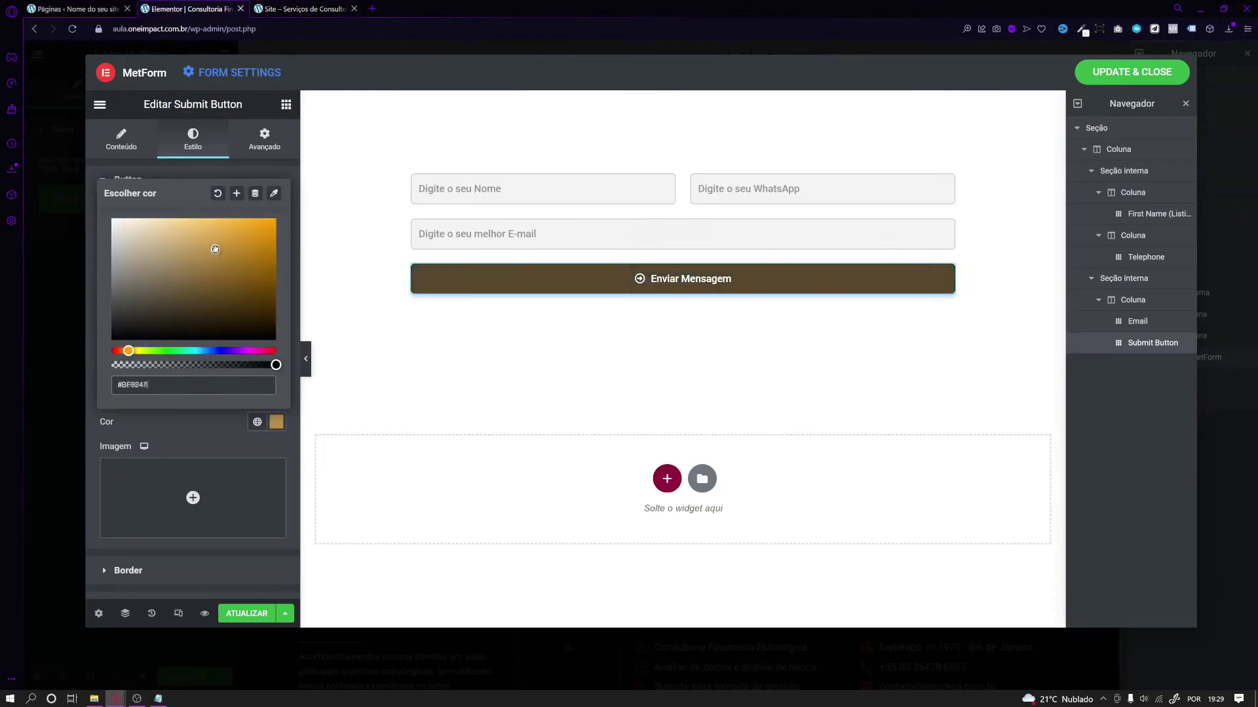
Copy the orange hex code from Cores.txt in Notepad and set the submit button's background color to #FF7800.
left_click(158, 699)
left_click_drag(886, 309, 769, 311)
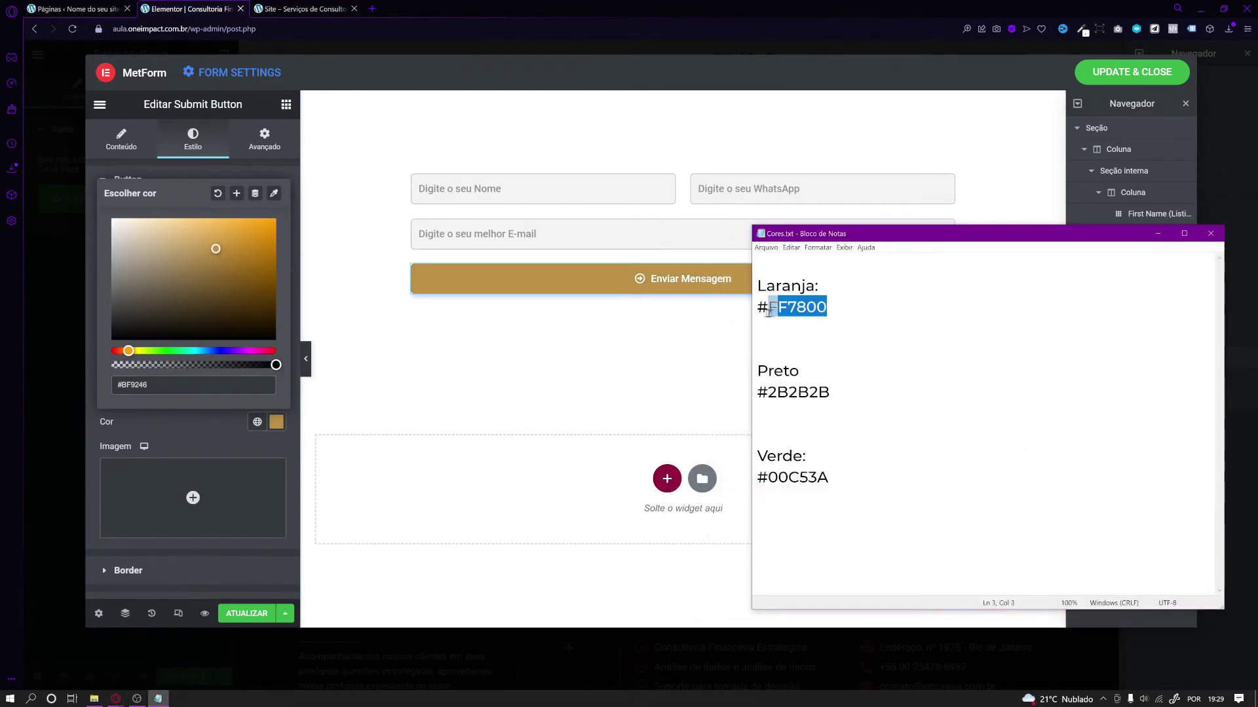
right_click(774, 312)
left_click(801, 340)
left_click(816, 308)
left_click(163, 387)
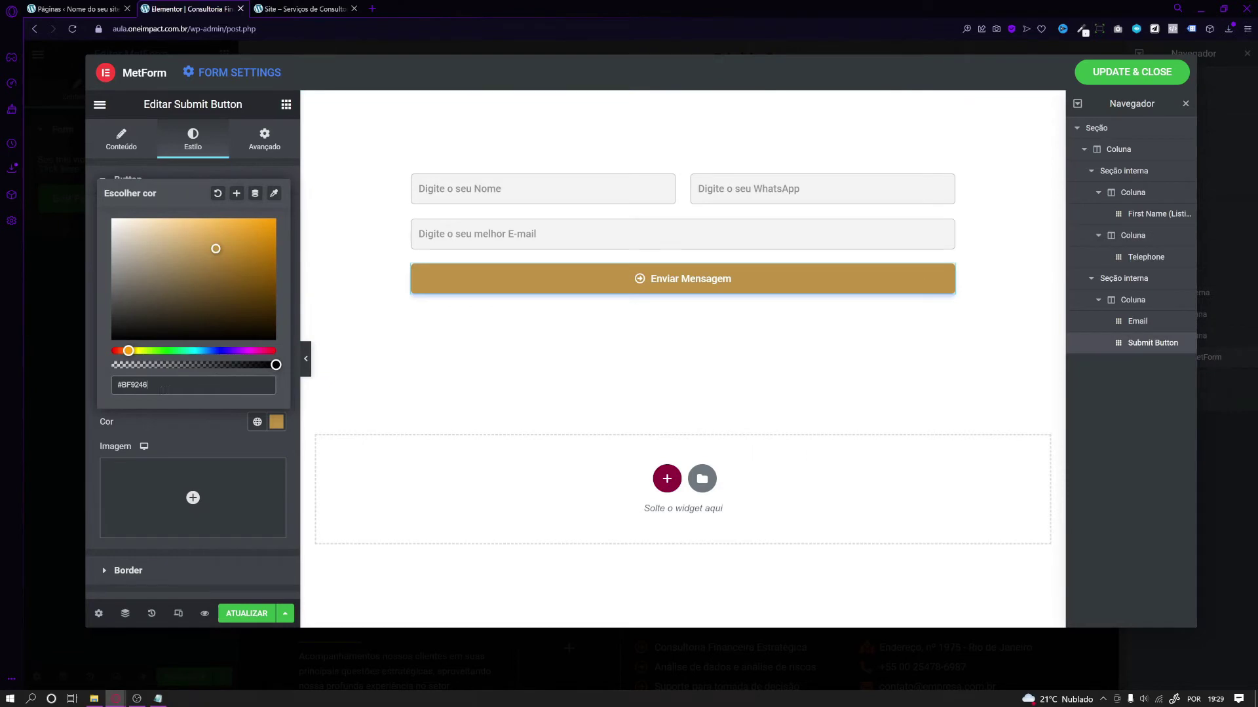
right_click(150, 388)
left_click(161, 444)
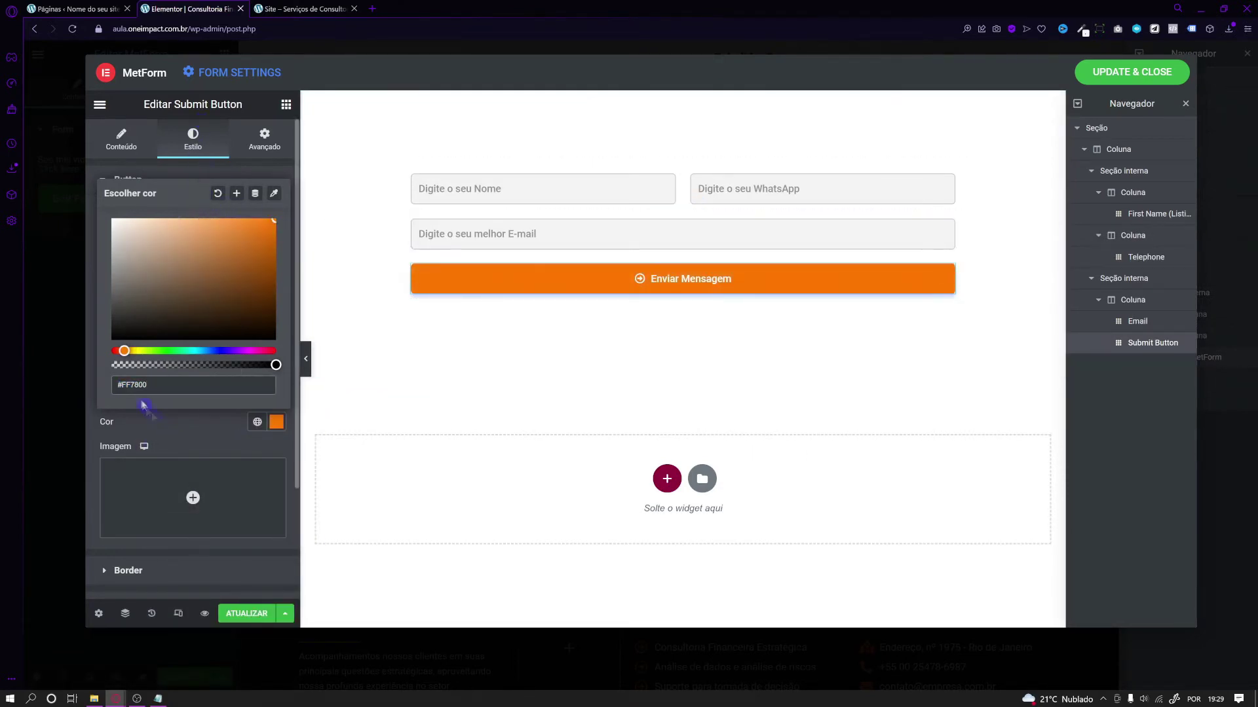
left_click(189, 433)
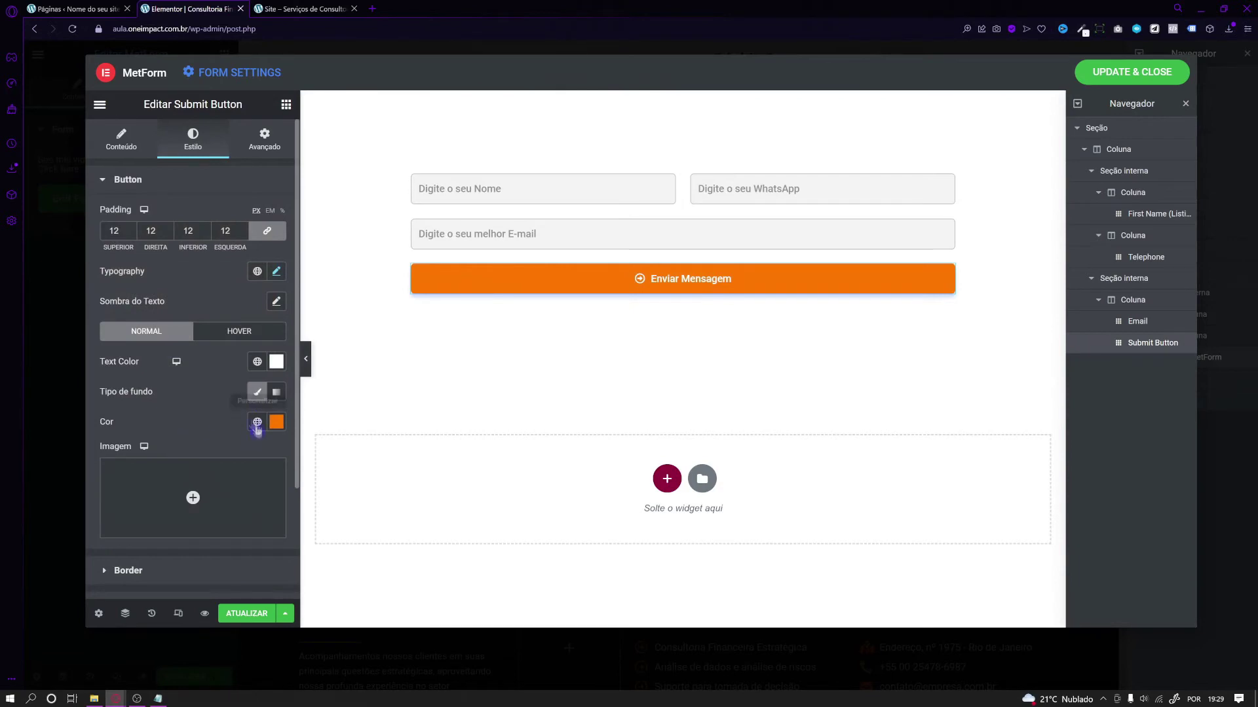
Try a Solid border in the orange color #E48300 on the submit button and preview the form.
scroll(188, 483, "down", 2)
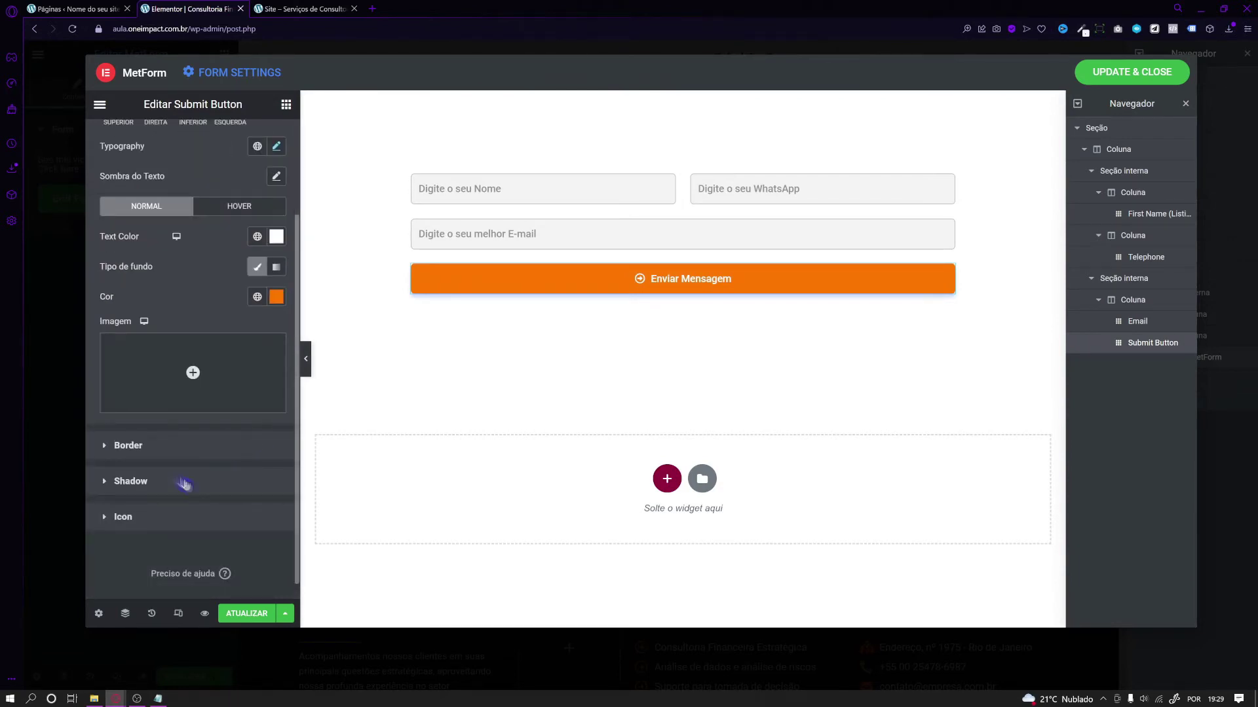
left_click(161, 430)
left_click(213, 252)
left_click(214, 273)
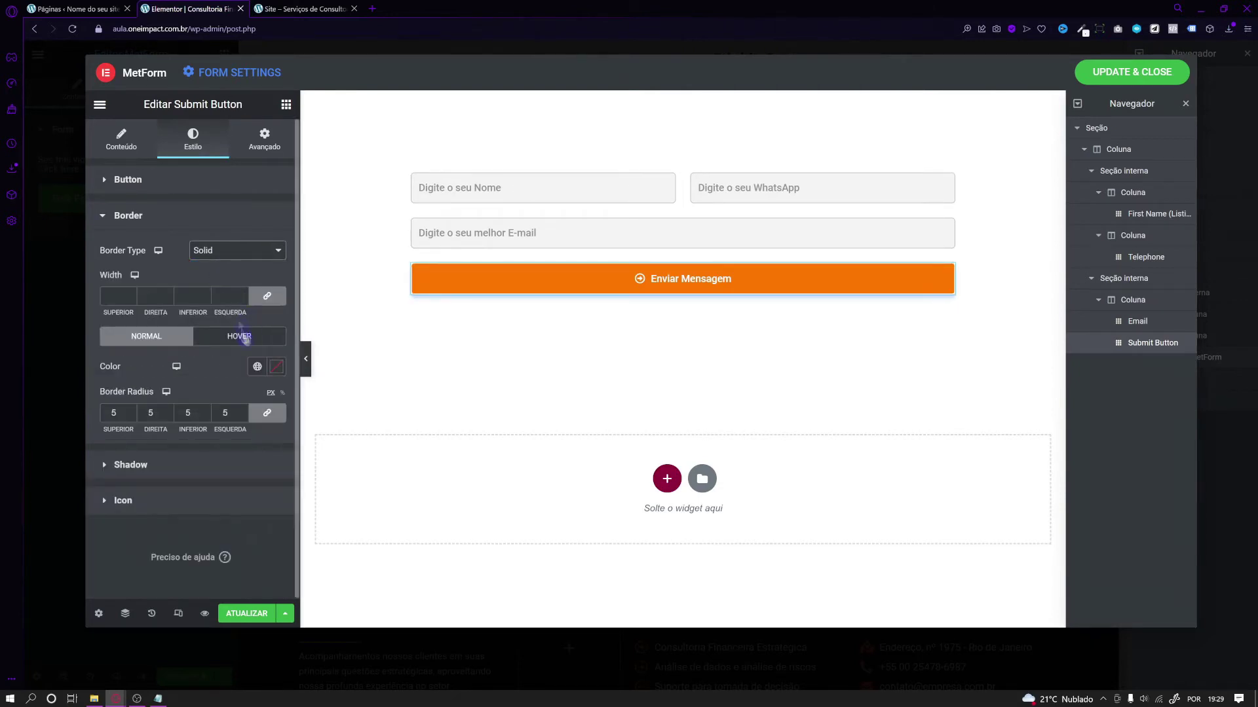
left_click(278, 367)
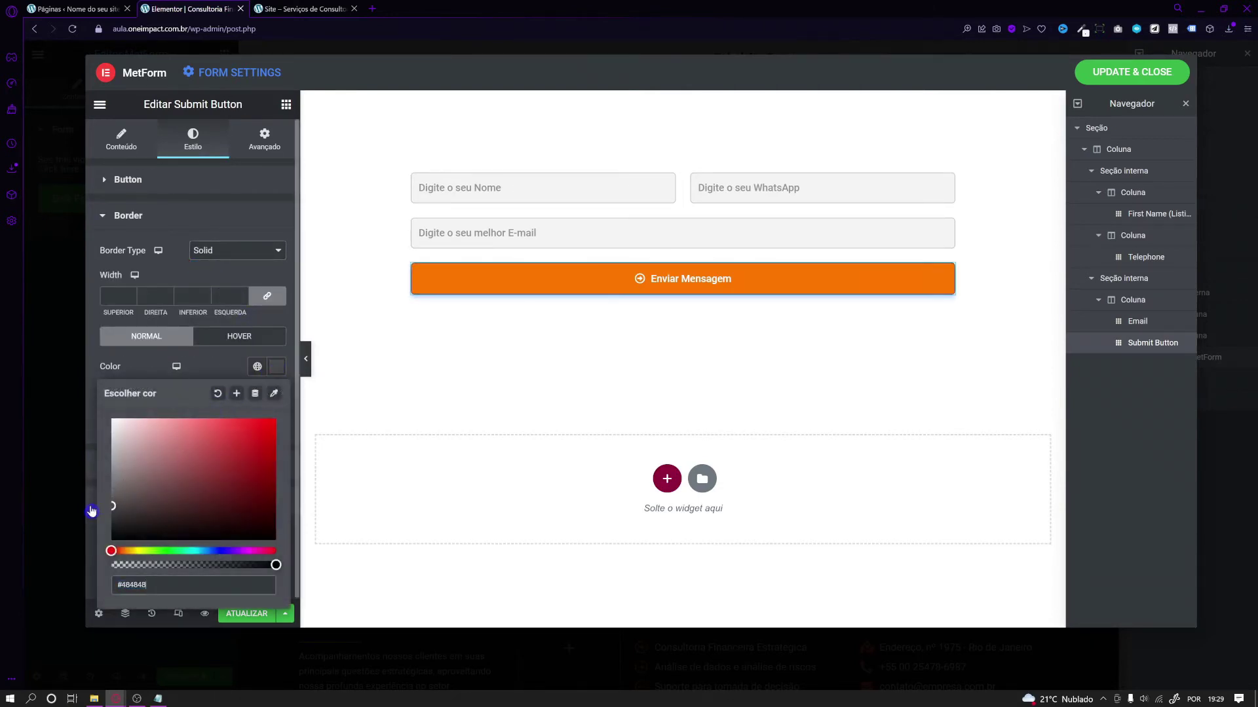
left_click(124, 550)
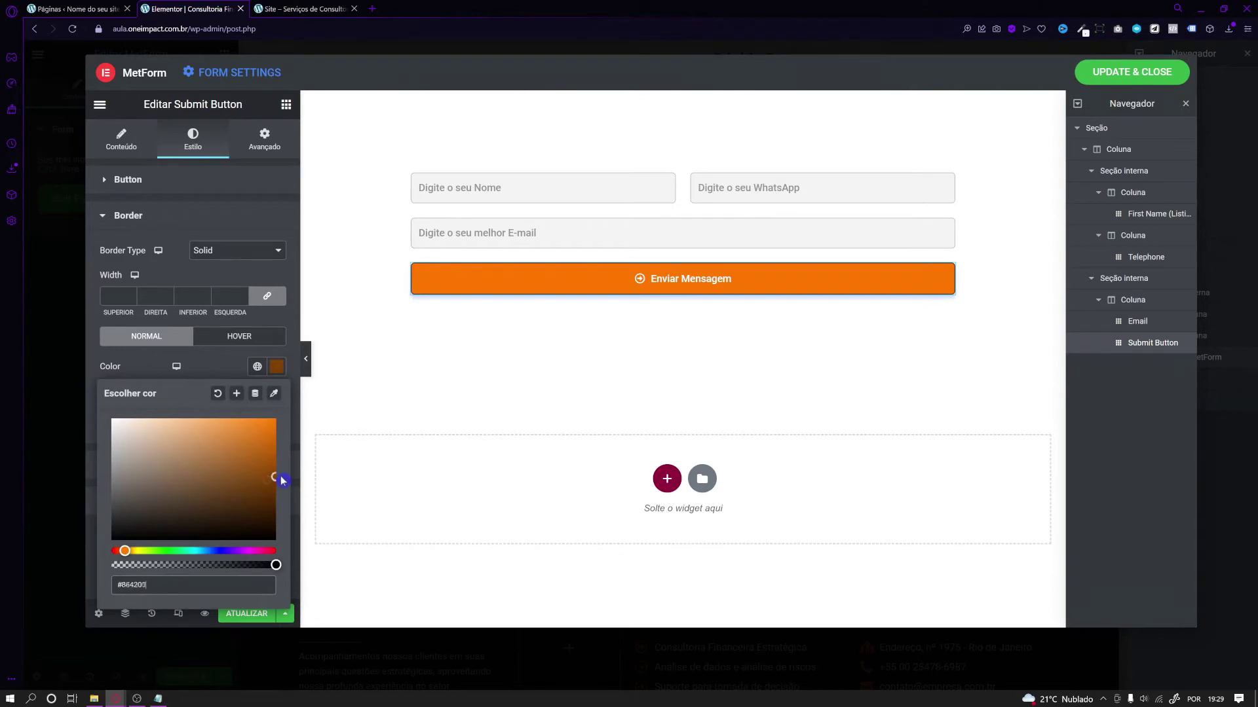
left_click(274, 442)
left_click(127, 551)
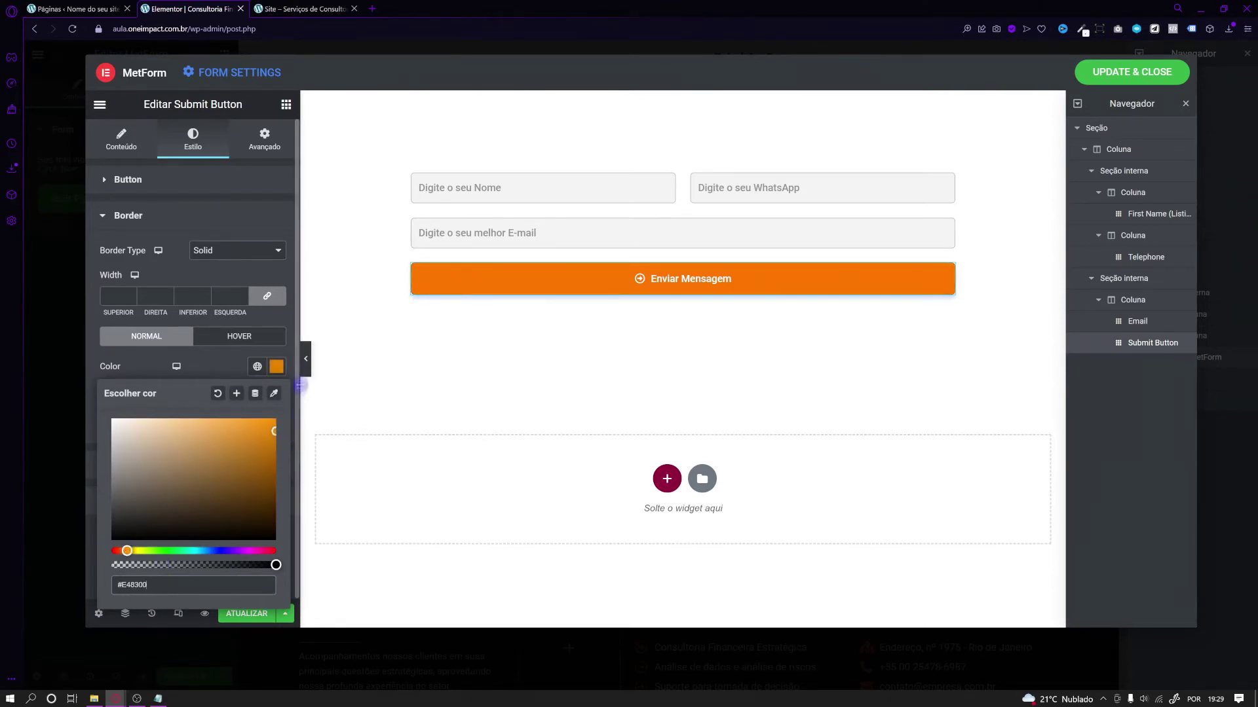
left_click(305, 358)
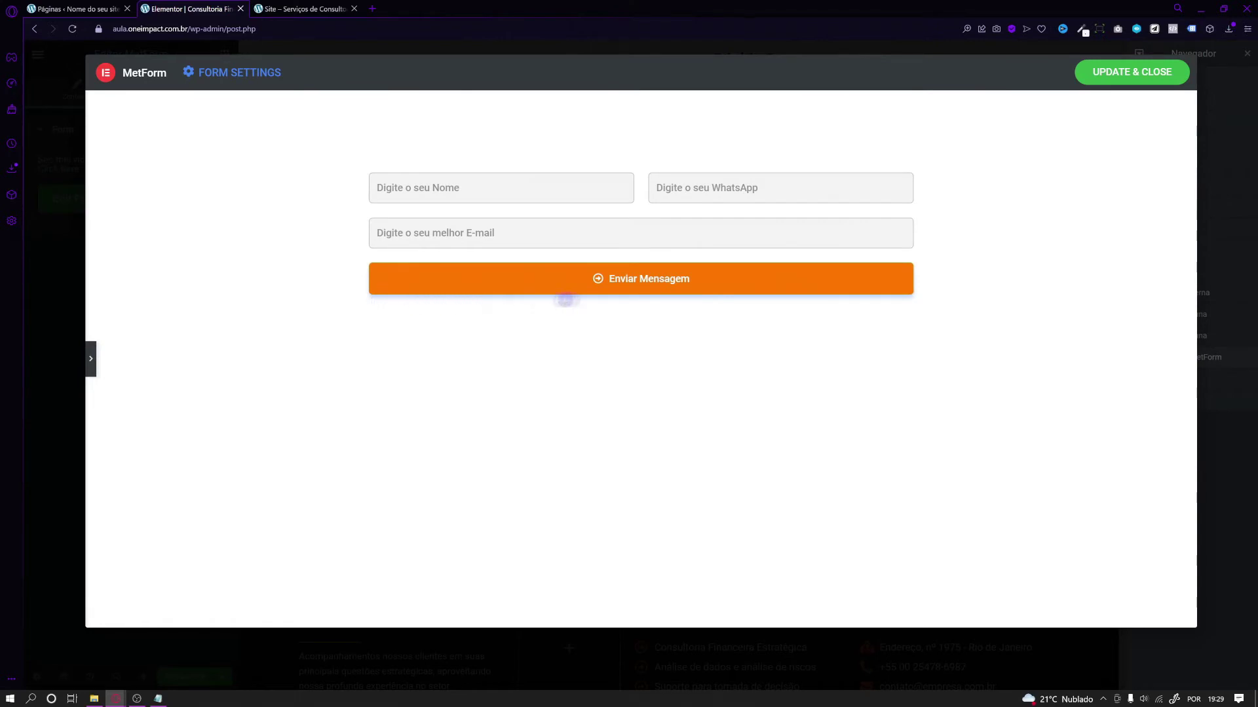
left_click(89, 359)
Try the pale orange border color #FFDDAE on the submit button, and set the border type back to None.
left_click(275, 366)
left_click_drag(157, 426, 131, 393)
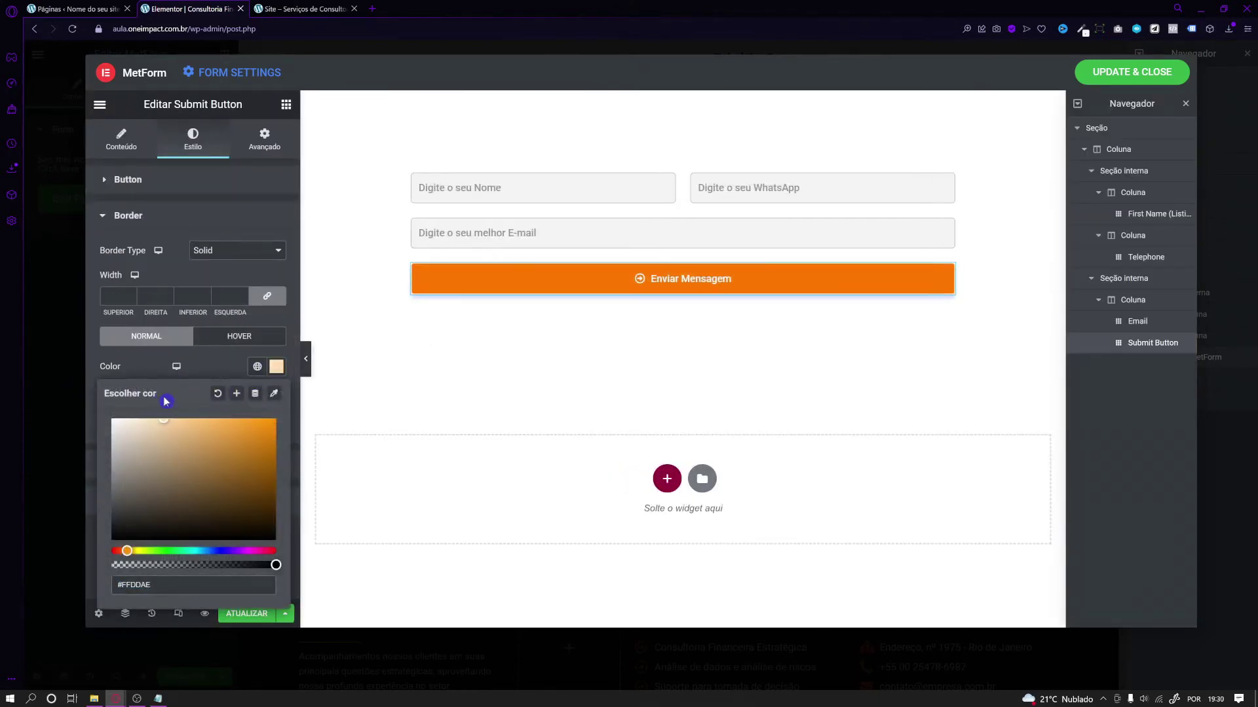
left_click(306, 358)
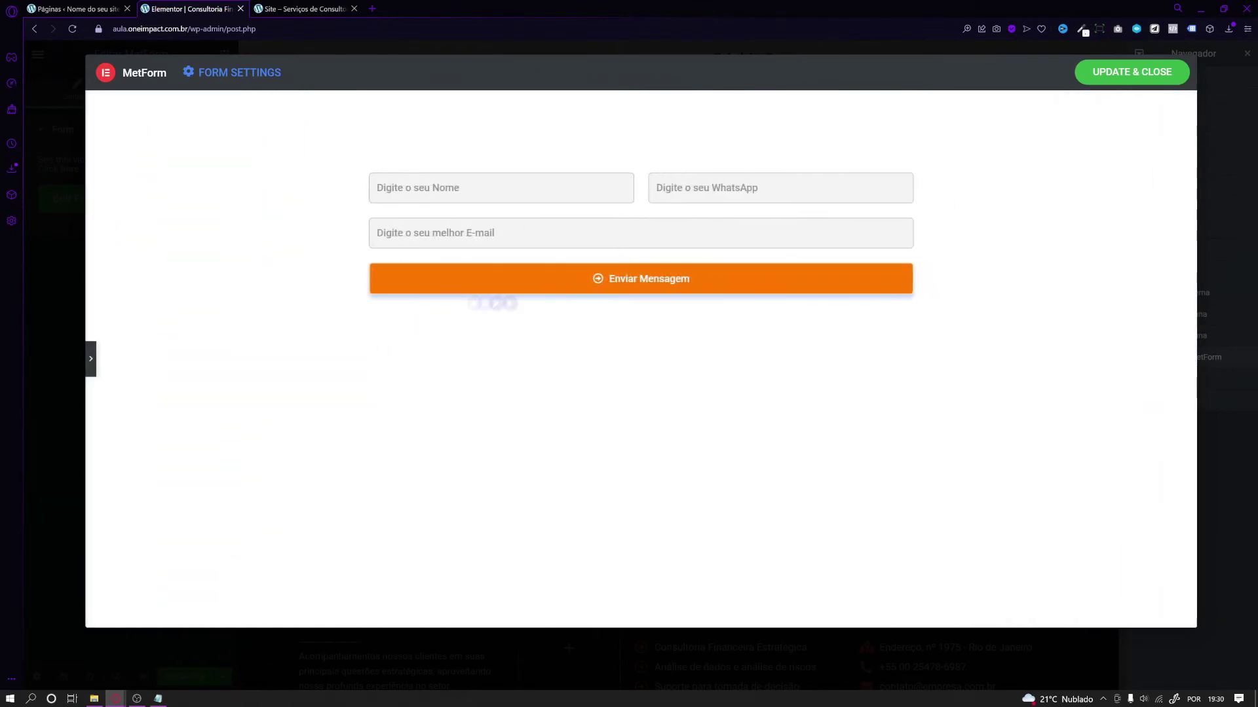
left_click(91, 358)
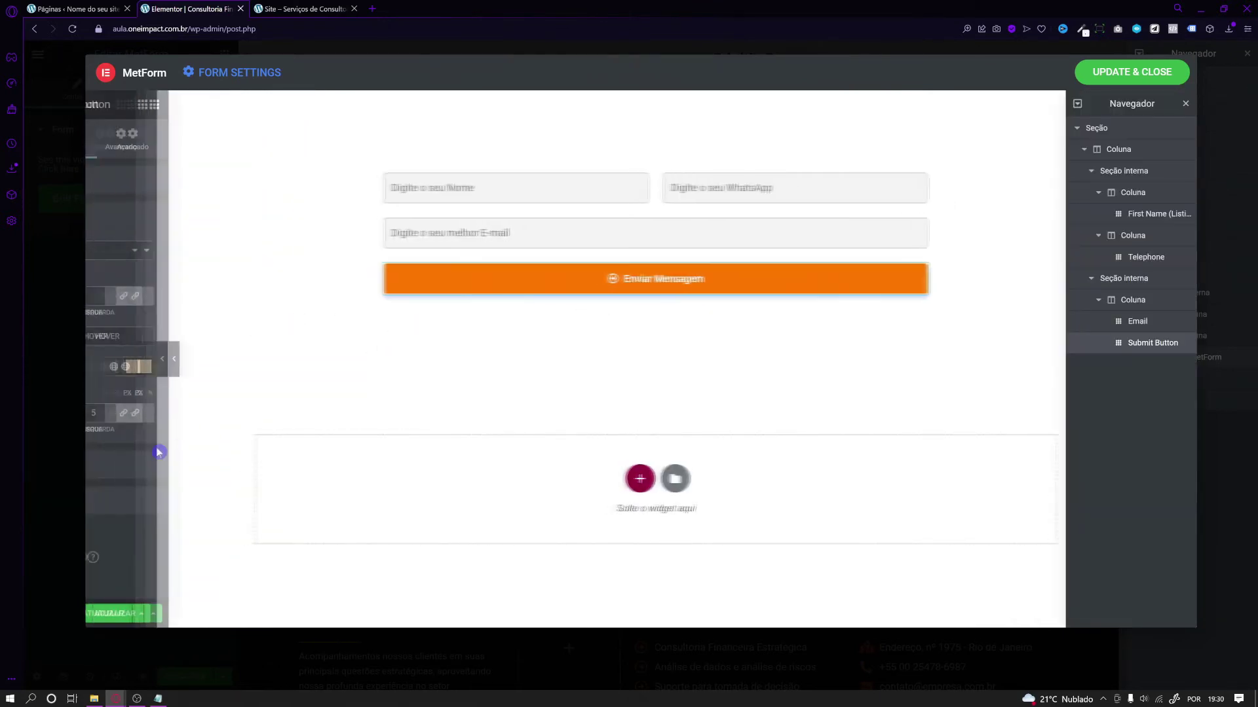
left_click(228, 257)
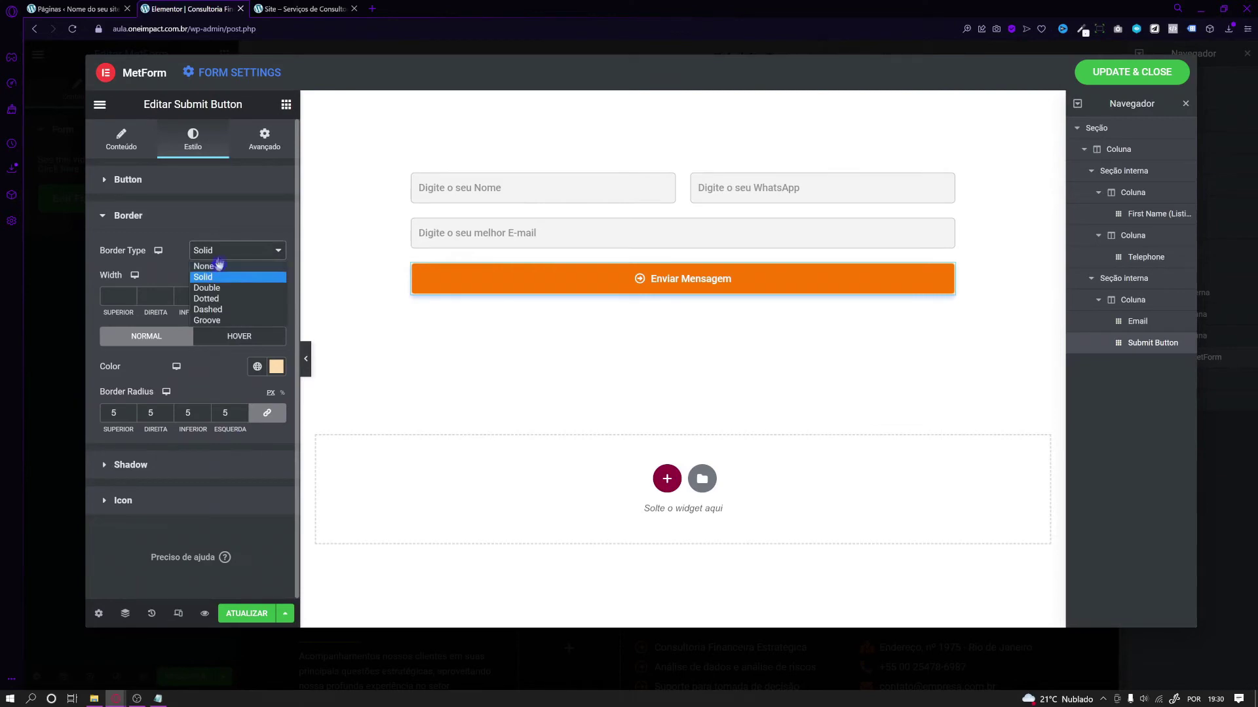
left_click(195, 264)
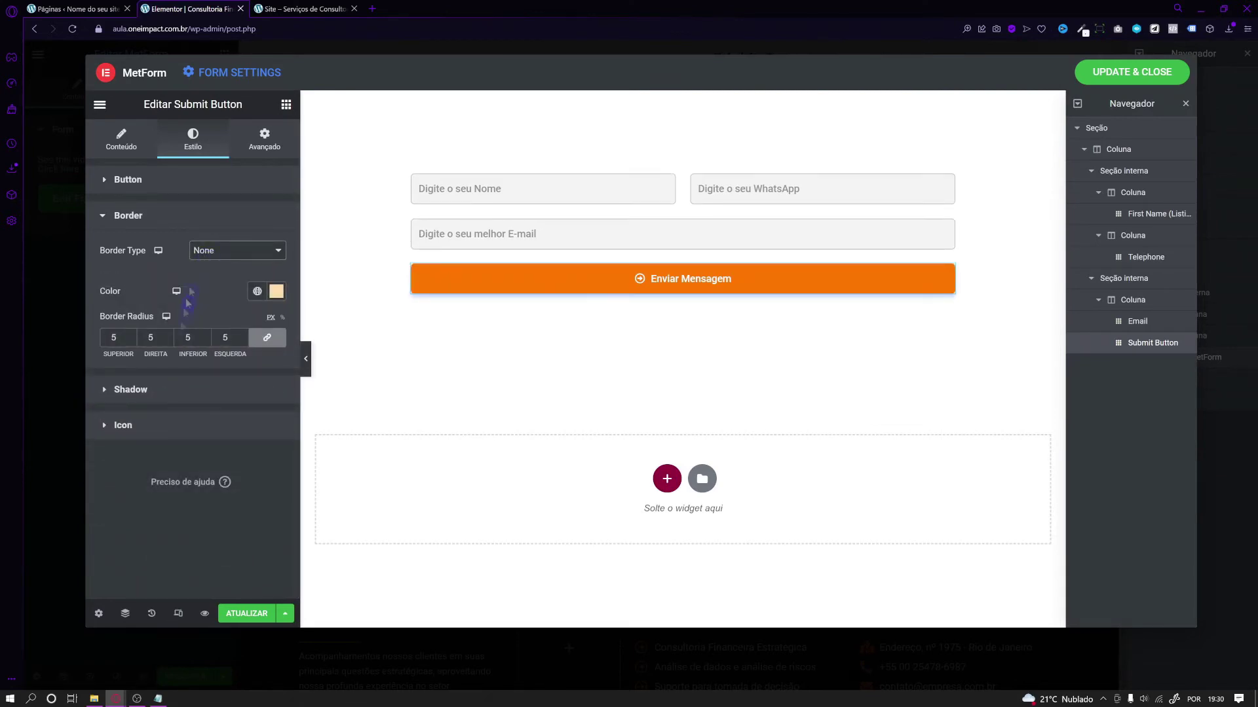
Try a box shadow with the color rgba(0, 0, 0, 0.16) on the submit button and preview the form.
left_click(188, 389)
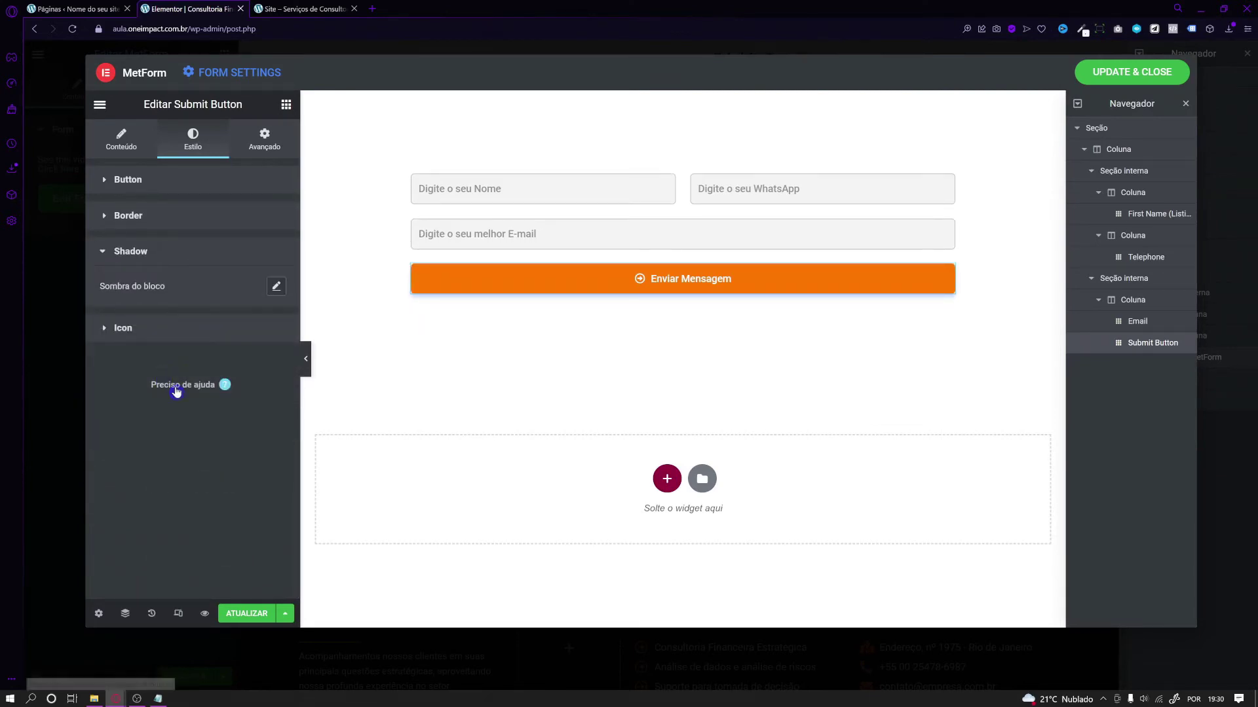
left_click(274, 287)
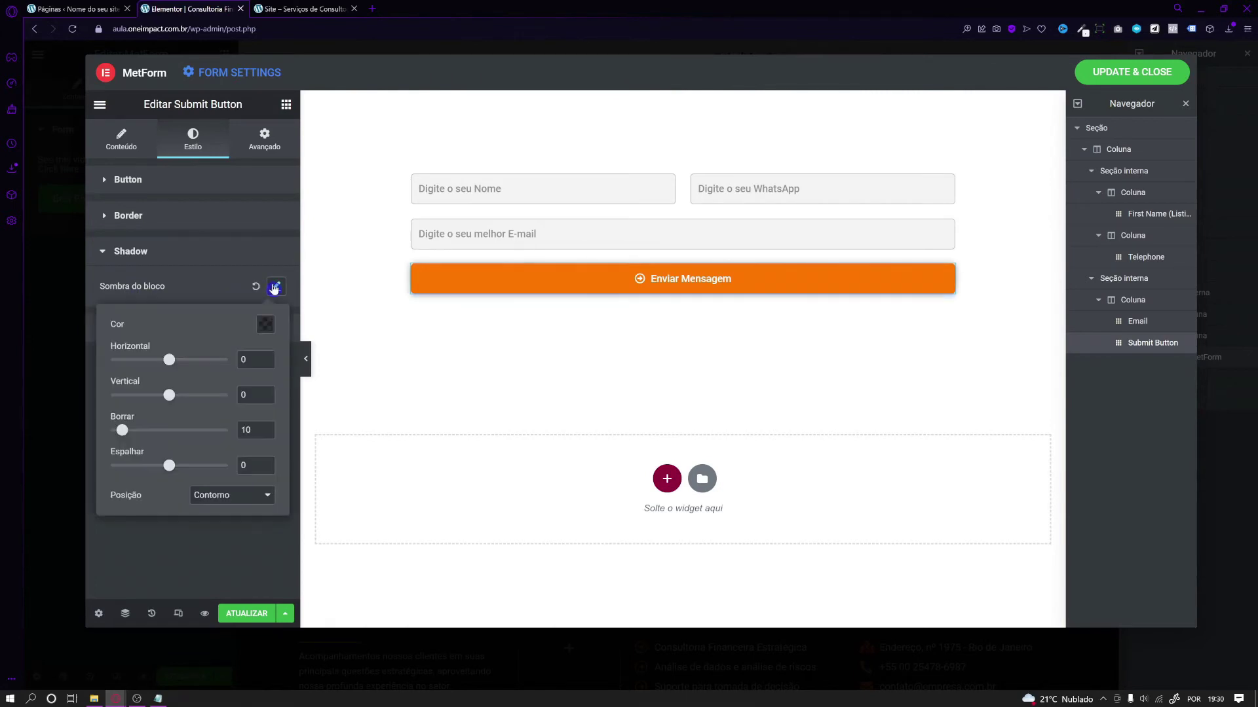
left_click(266, 327)
left_click_drag(230, 522, 216, 522)
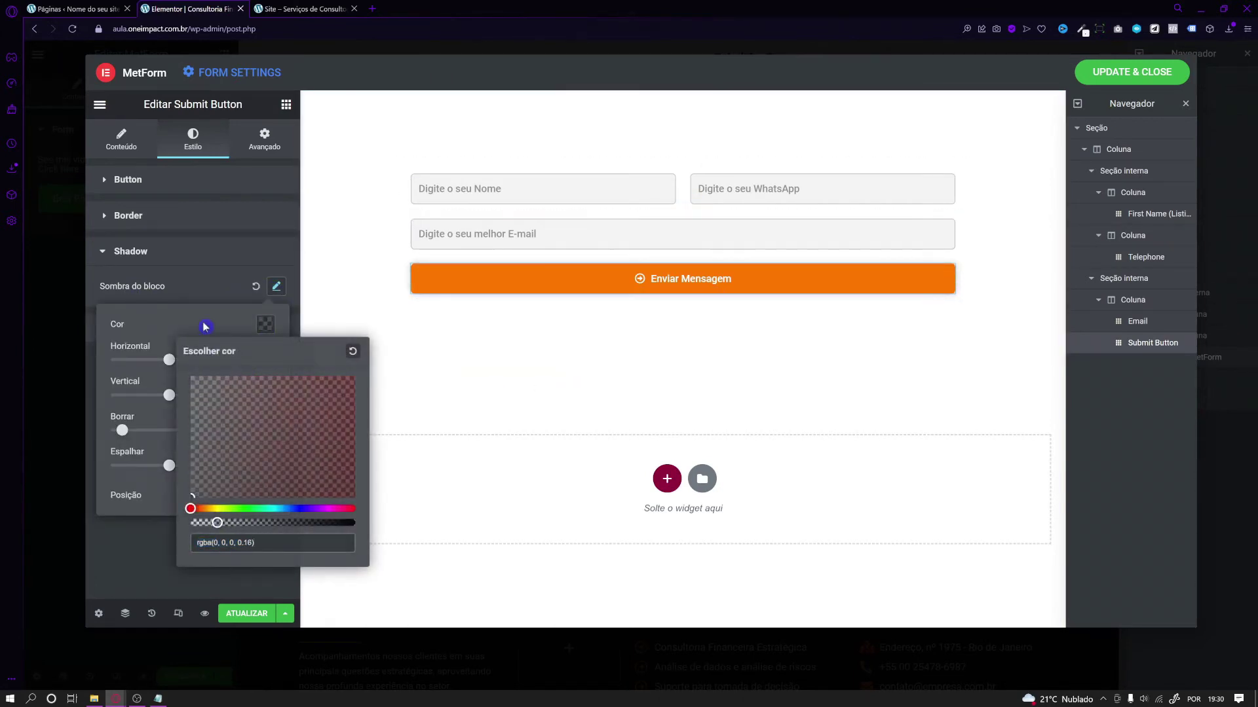
left_click(204, 327)
left_click(302, 346)
left_click(301, 351)
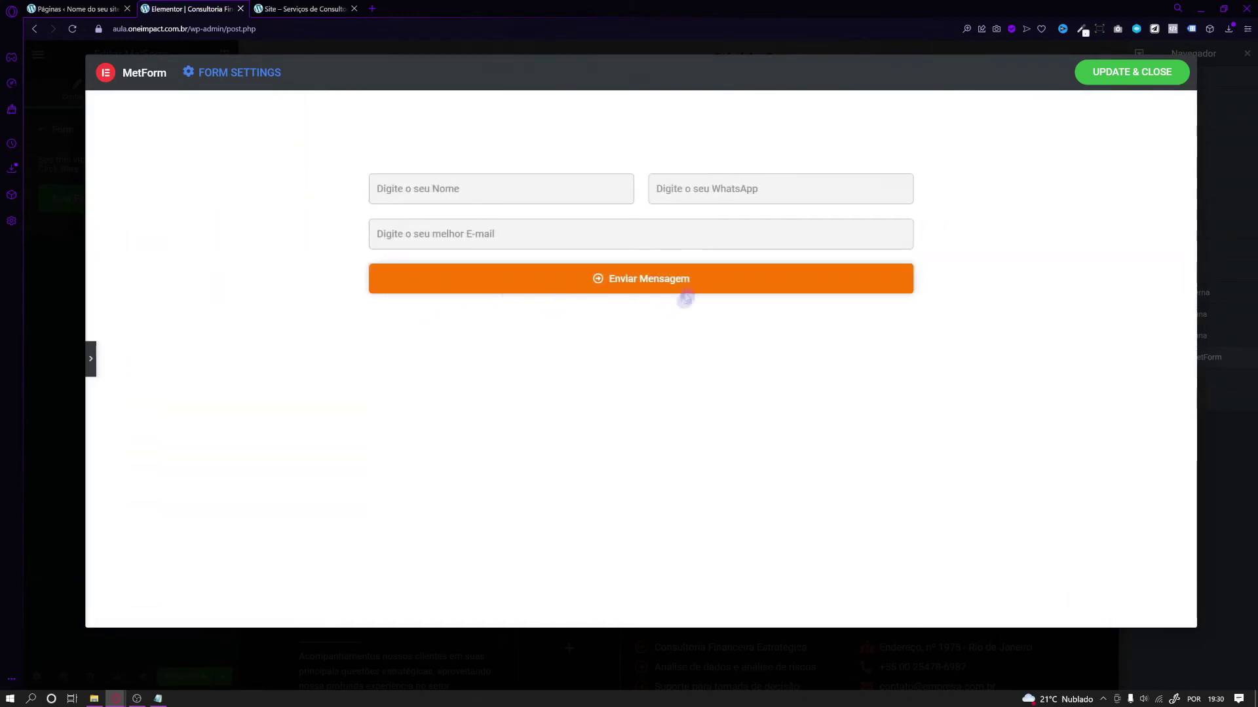
left_click(91, 359)
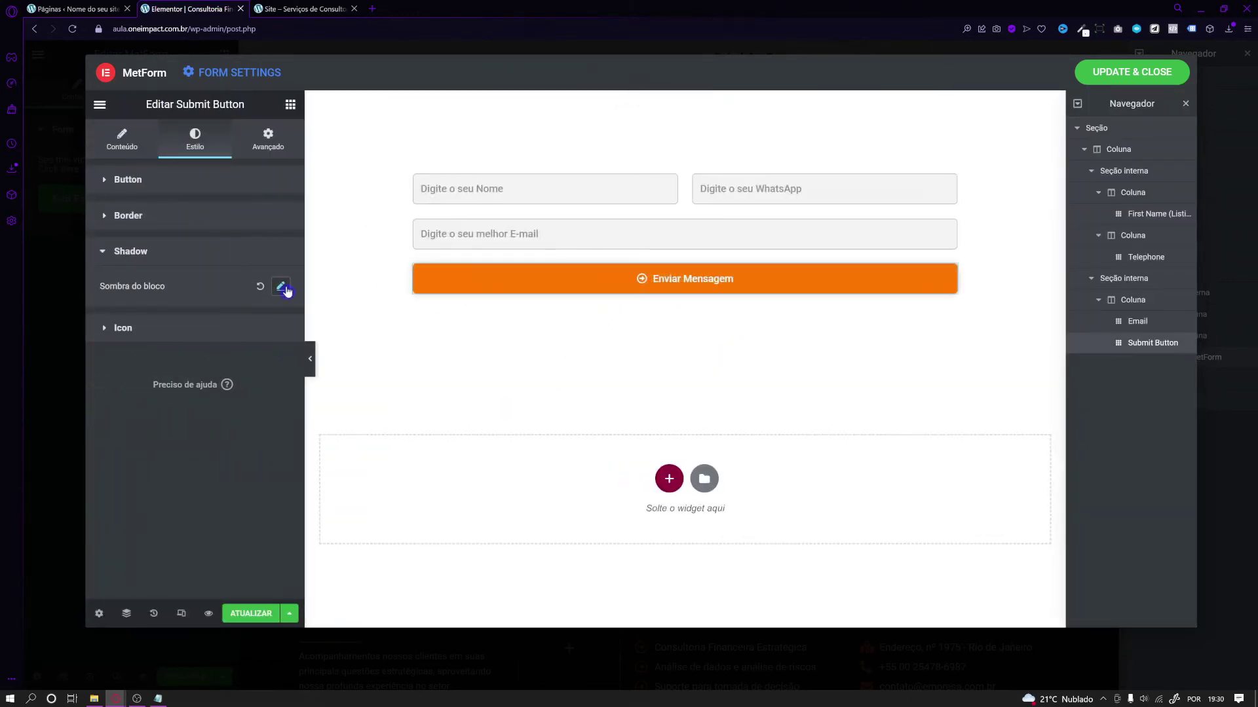
Try horizontal and vertical offsets of 10 for the submit button's shadow and preview the form.
left_click(281, 287)
left_click_drag(174, 362, 177, 367)
mouse_move(171, 396)
left_mouse_down()
mouse_move(227, 401)
mouse_move(183, 400)
left_mouse_up()
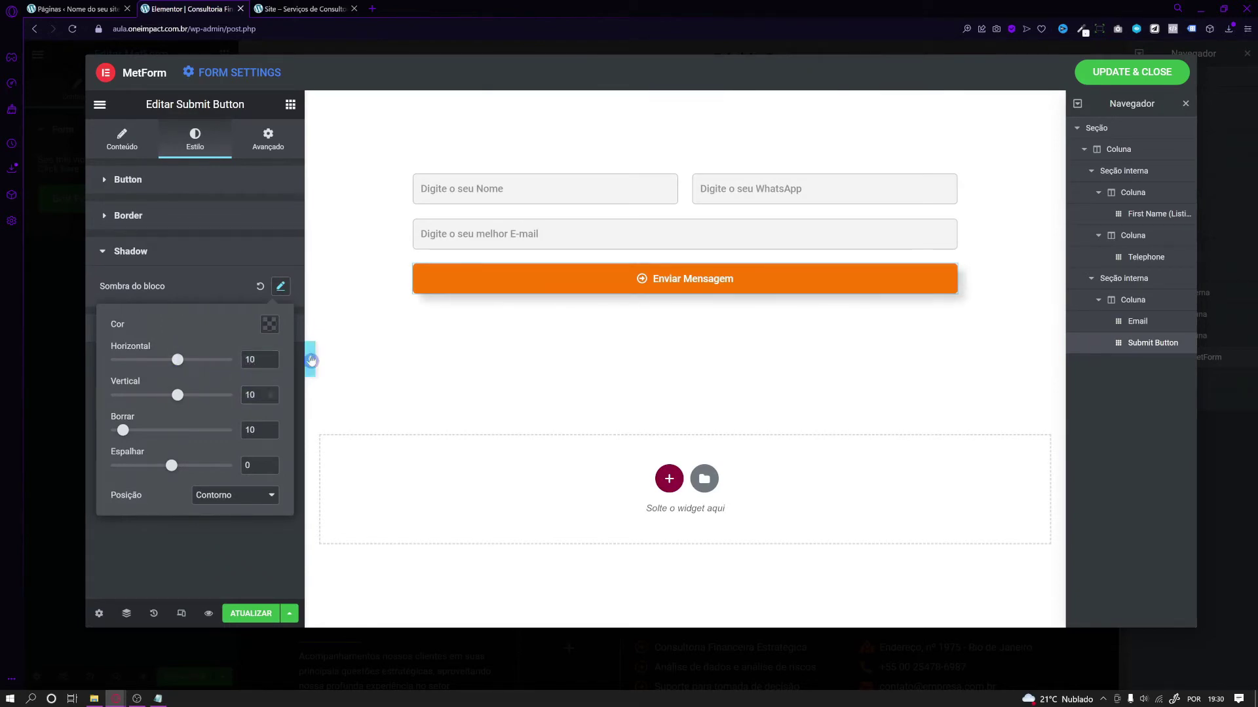
left_click(312, 361)
left_click(90, 359)
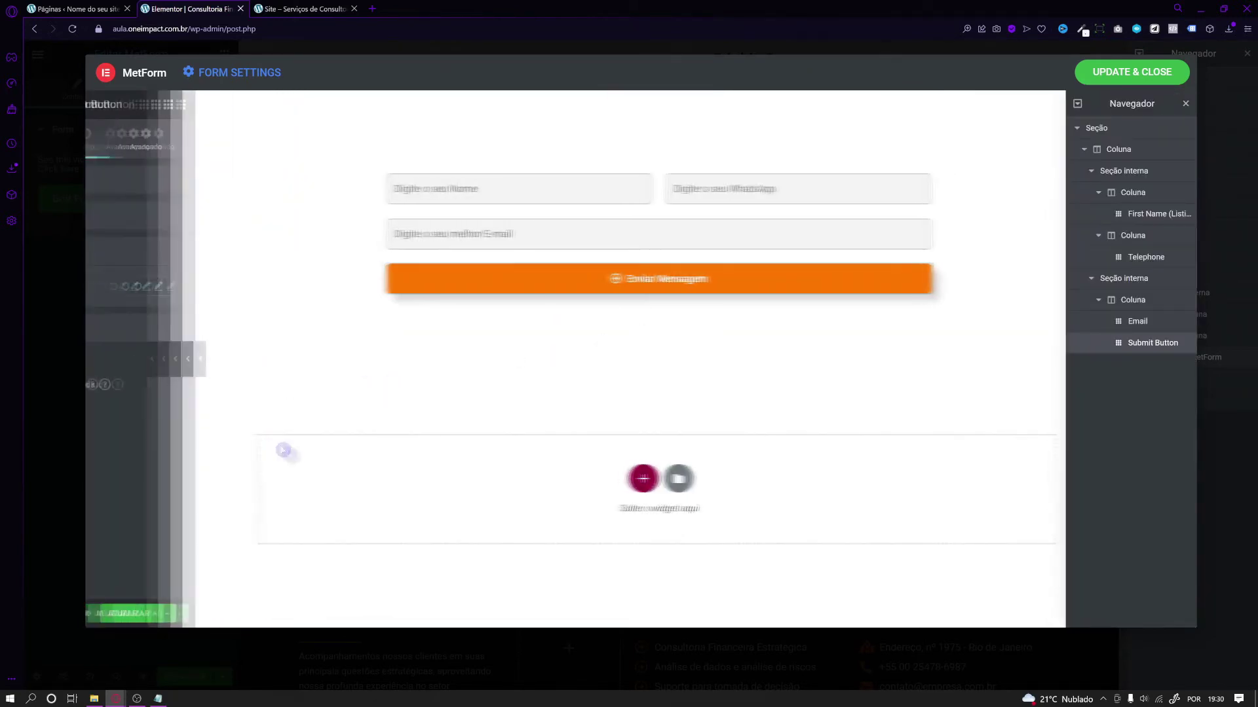
Try horizontal and vertical offsets of 4 for the submit button's shadow.
left_click(280, 287)
left_click_drag(167, 393, 176, 393)
double_click(250, 393)
type("4")
left_click_drag(258, 361, 229, 364)
type("4")
Try the shadow color rgba(0, 0, 0, 0.2) in a form preview, and reset the submit button's box shadow to its default.
left_click(269, 328)
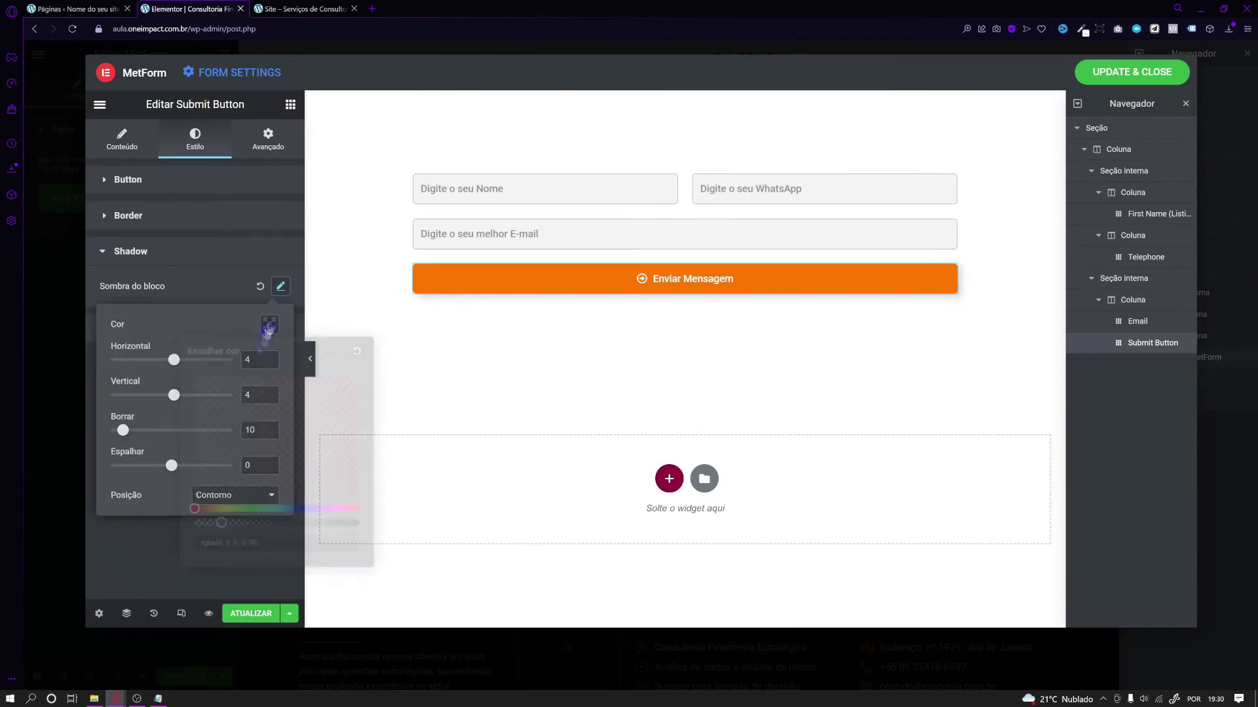
left_click_drag(221, 523, 228, 523)
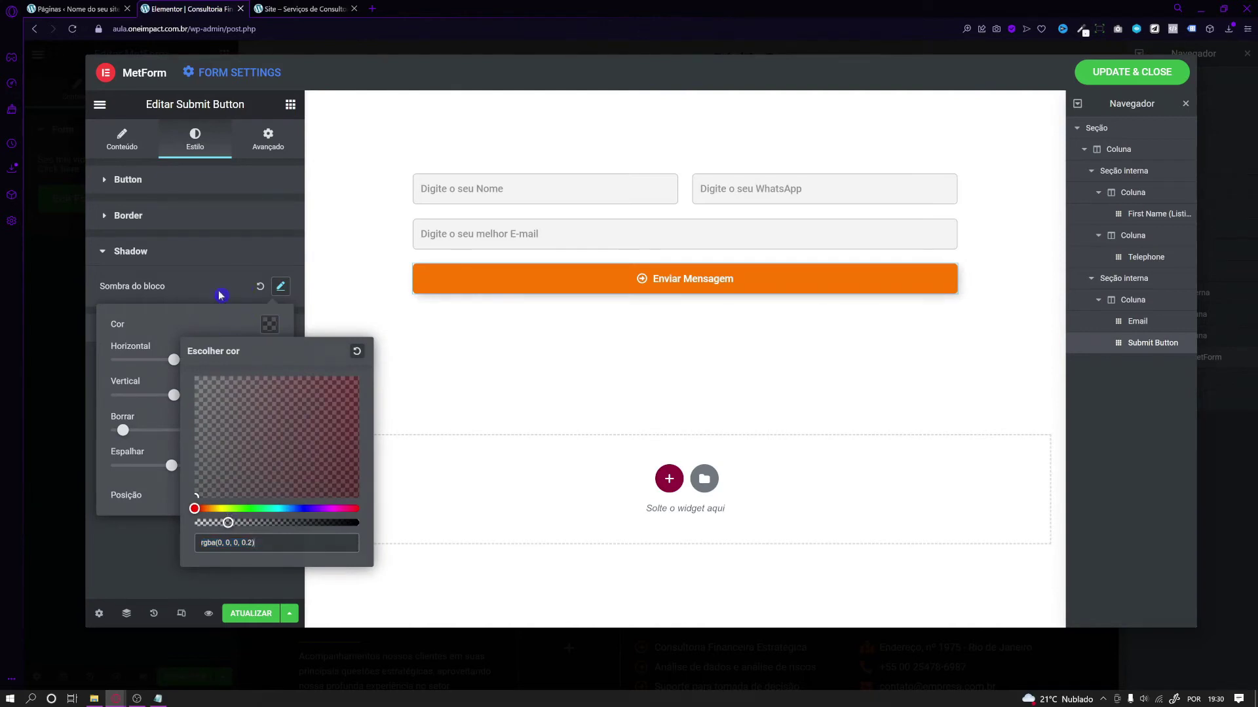
left_click(220, 296)
left_click(309, 358)
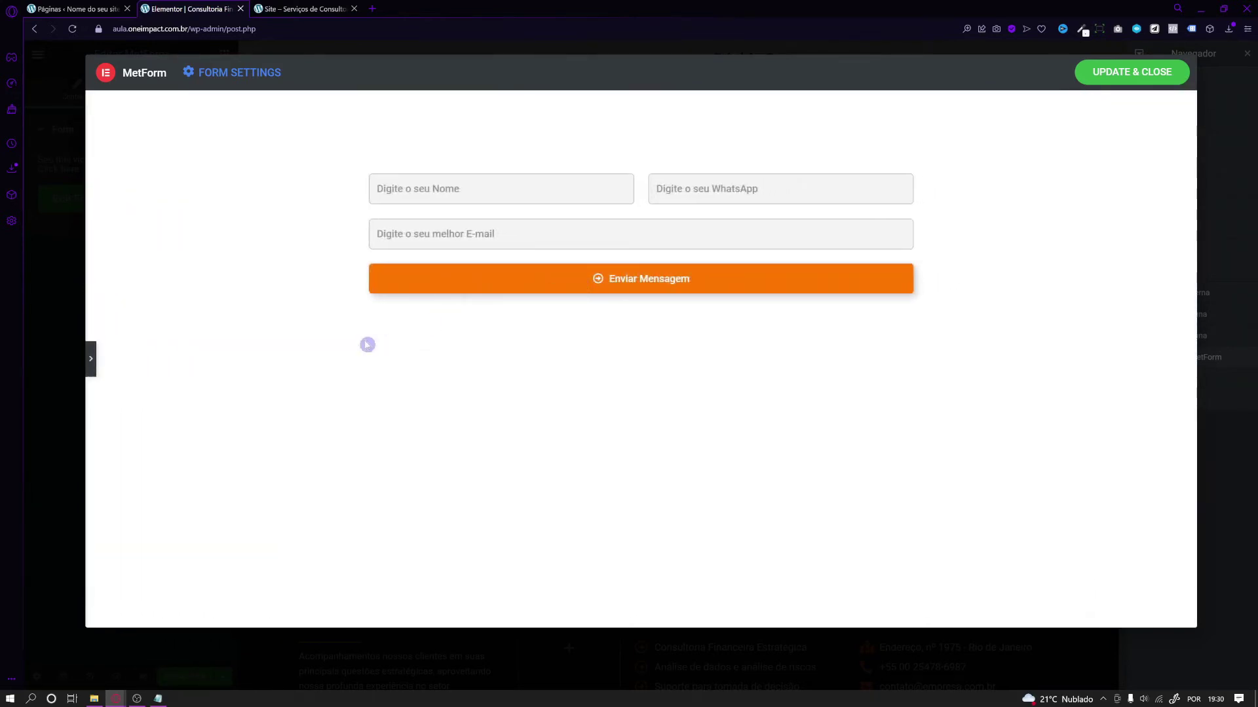
left_click(90, 359)
left_click(258, 289)
Try a pink color and a larger font size for the submit button's icon, restoring the icon color to white.
left_click(128, 329)
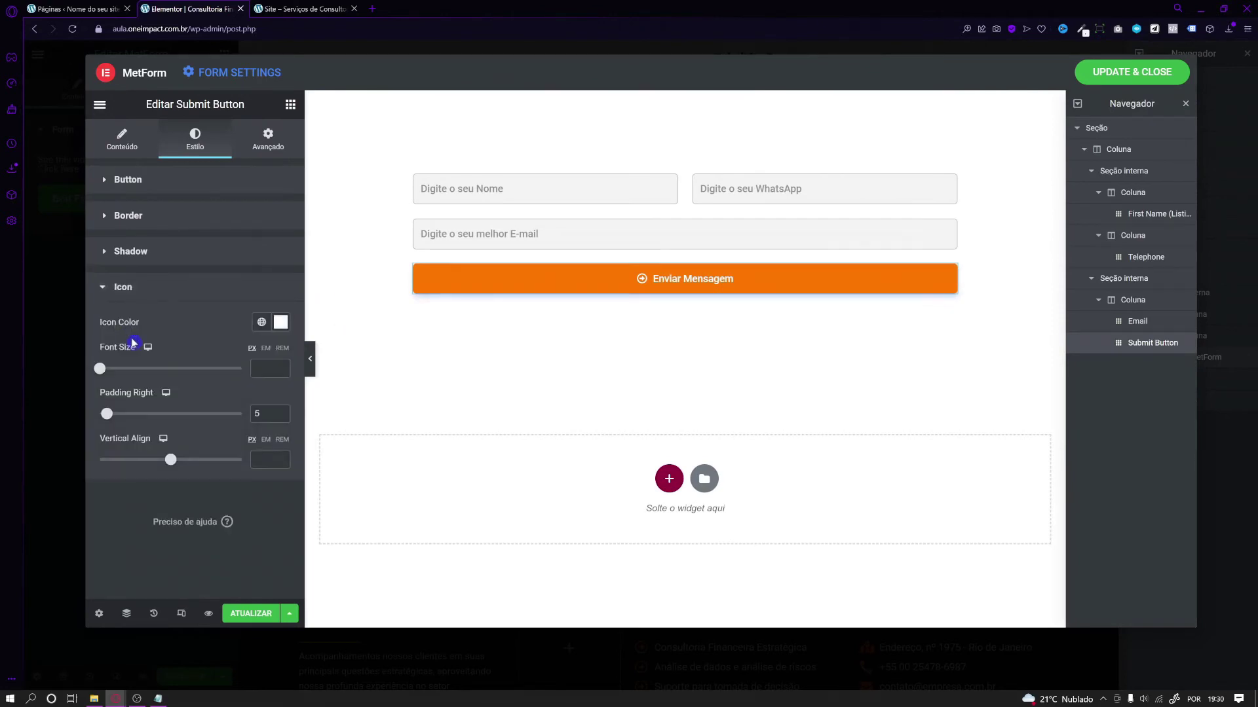
left_click(281, 323)
left_click_drag(84, 352, 161, 306)
left_click(162, 306)
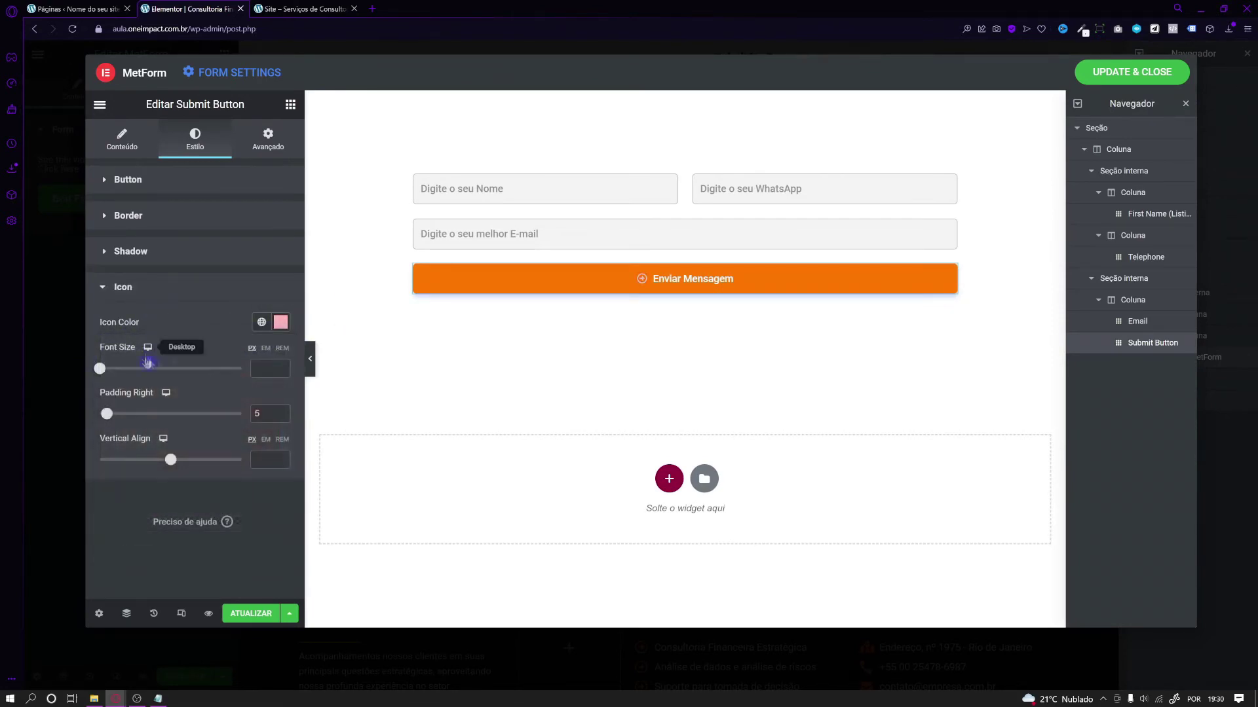
left_click(281, 330)
left_click_drag(134, 419, 102, 353)
left_click(142, 289)
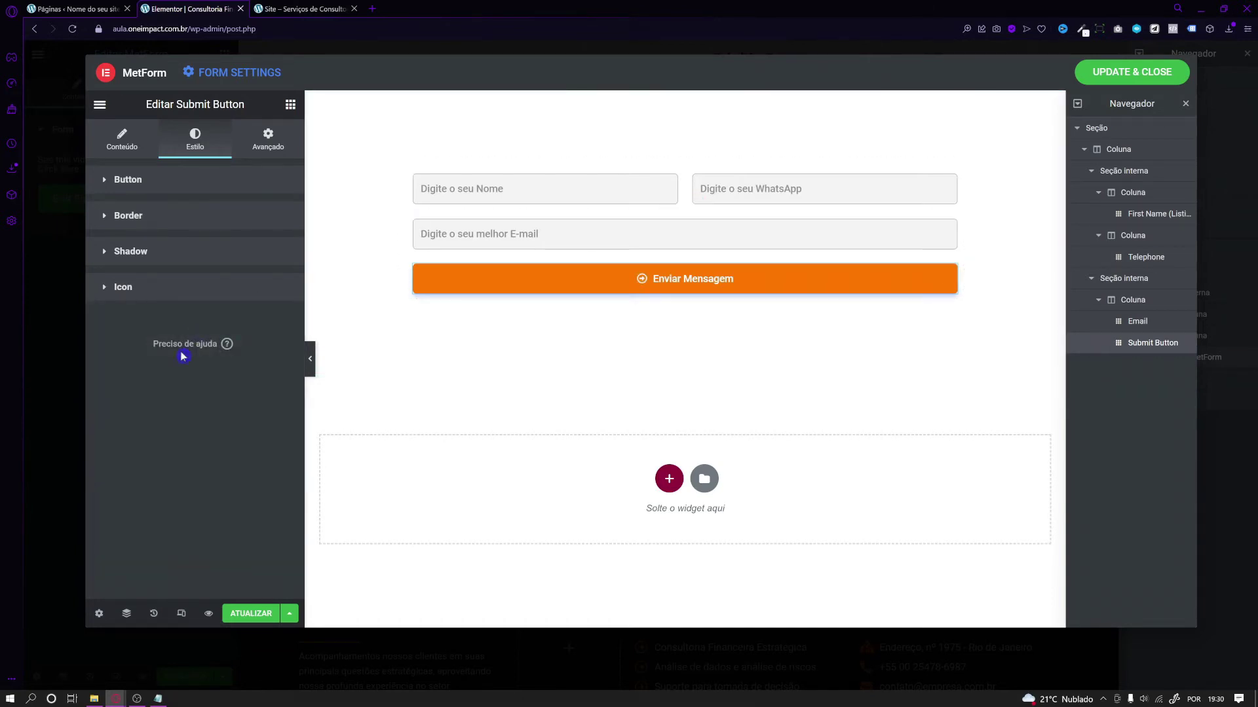
left_click(185, 290)
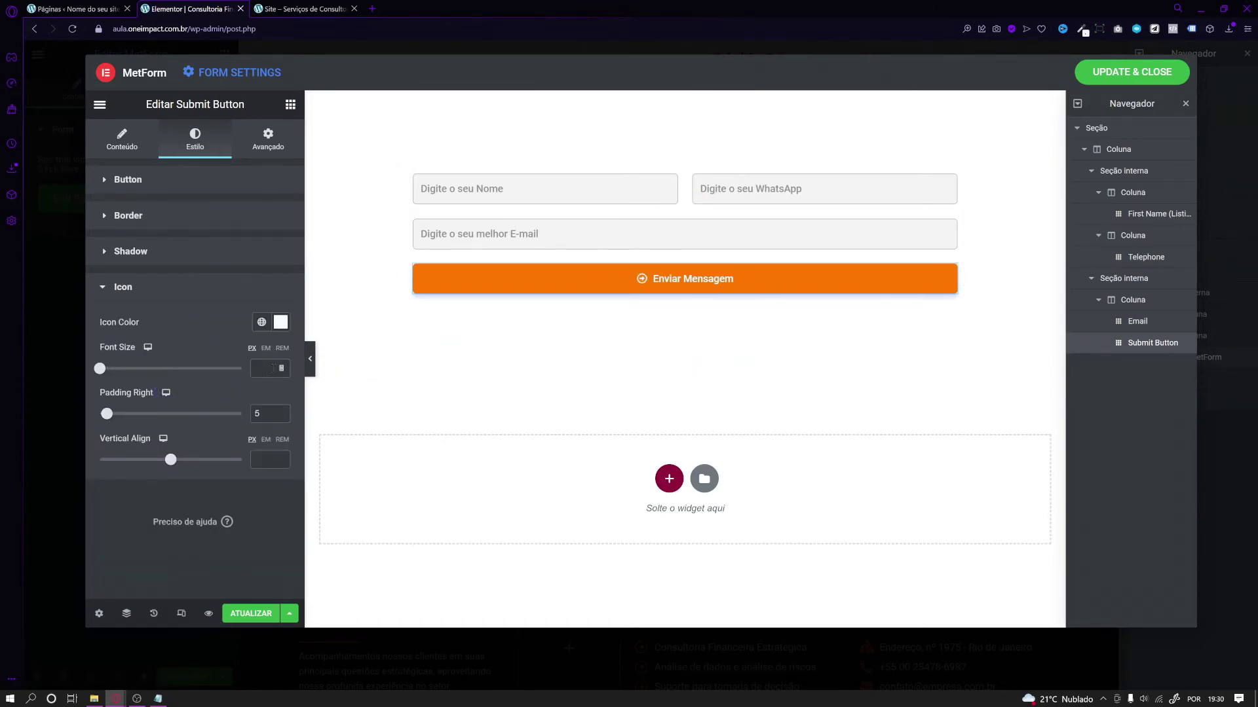
left_click_drag(100, 369, 120, 371)
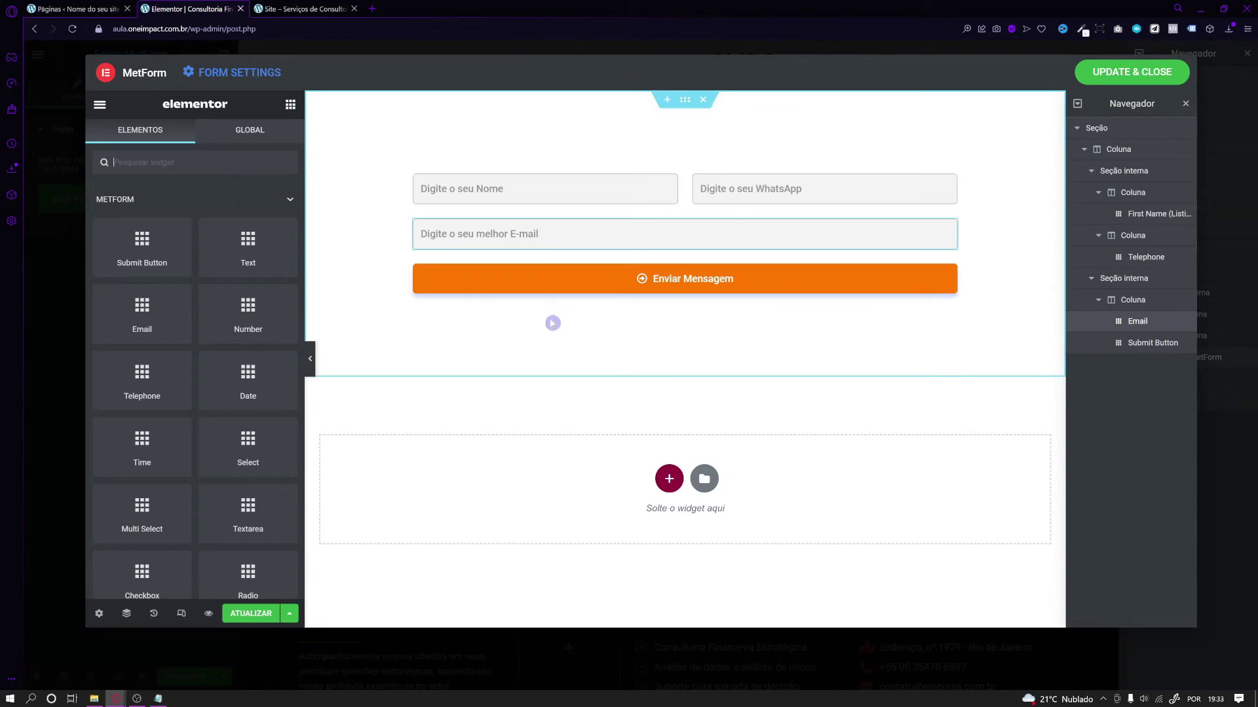
Save the updated form and open its form settings.
left_click(251, 616)
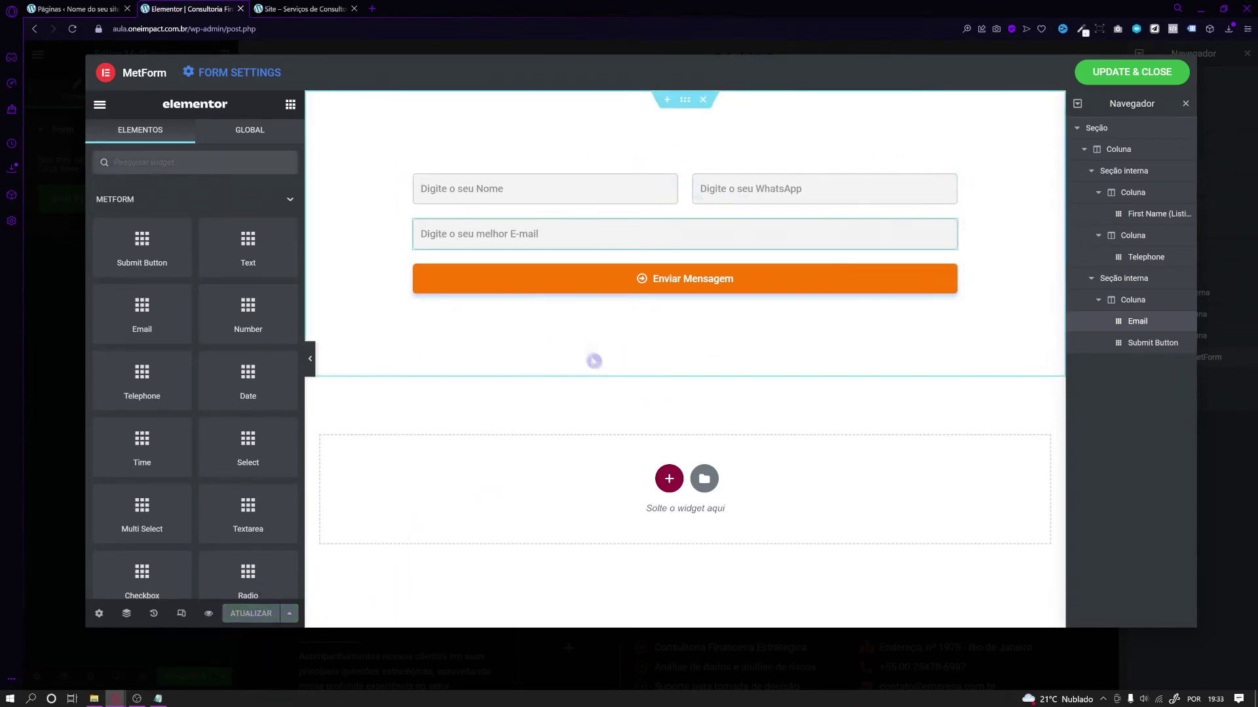
left_click(234, 77)
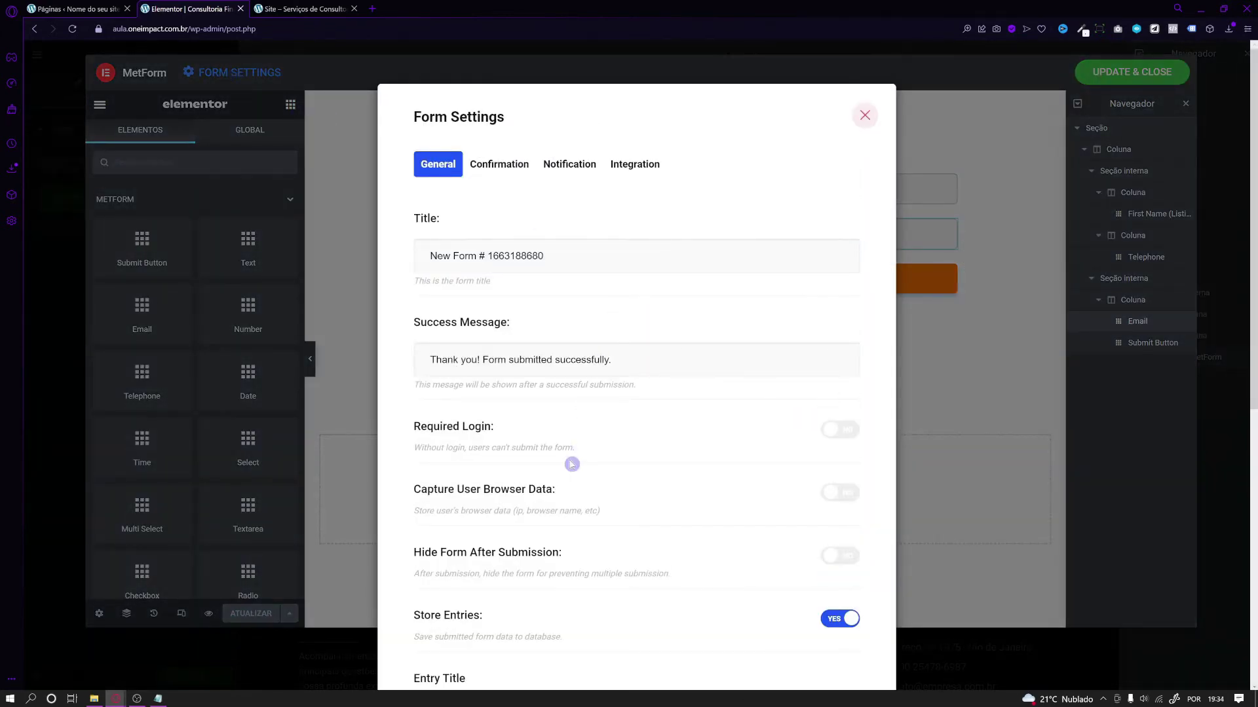
Set the form title to "Formulário de Contato" in the general form settings.
scroll(562, 501, "down", 3)
scroll(563, 502, "down", 3)
scroll(562, 500, "up", 6)
left_click_drag(560, 258, 460, 218)
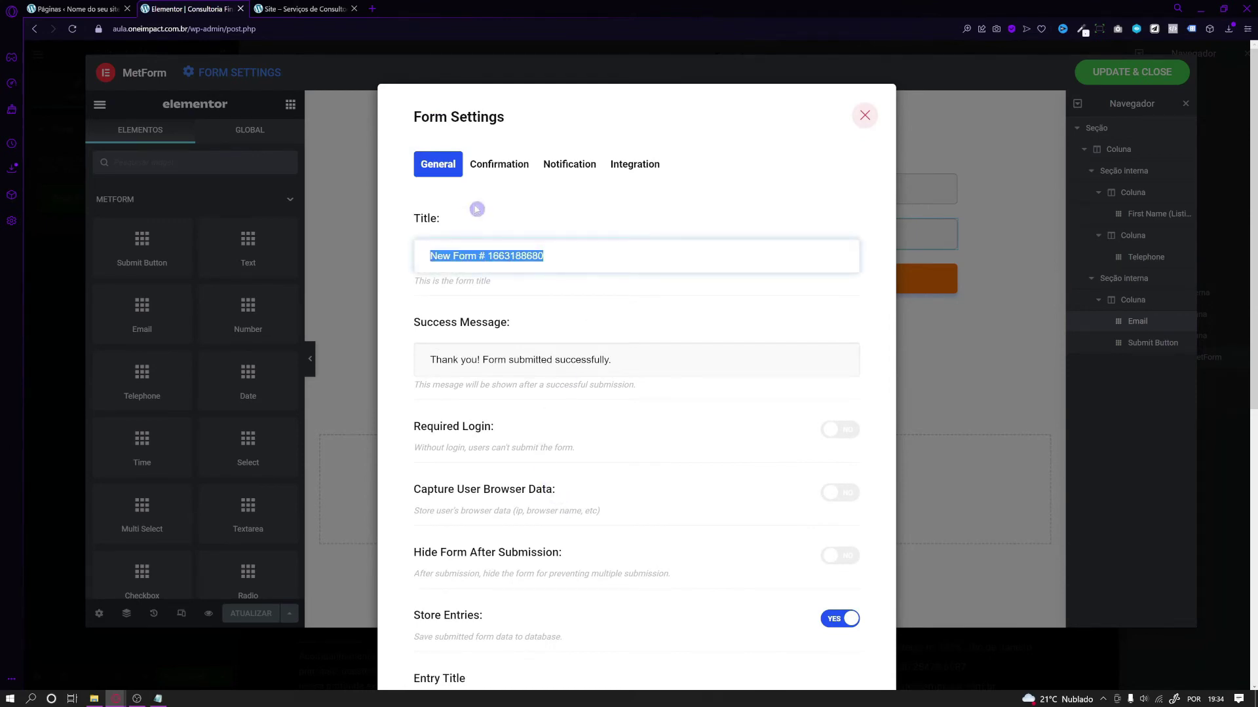
type("Formu")
key("Down")
key("Return")
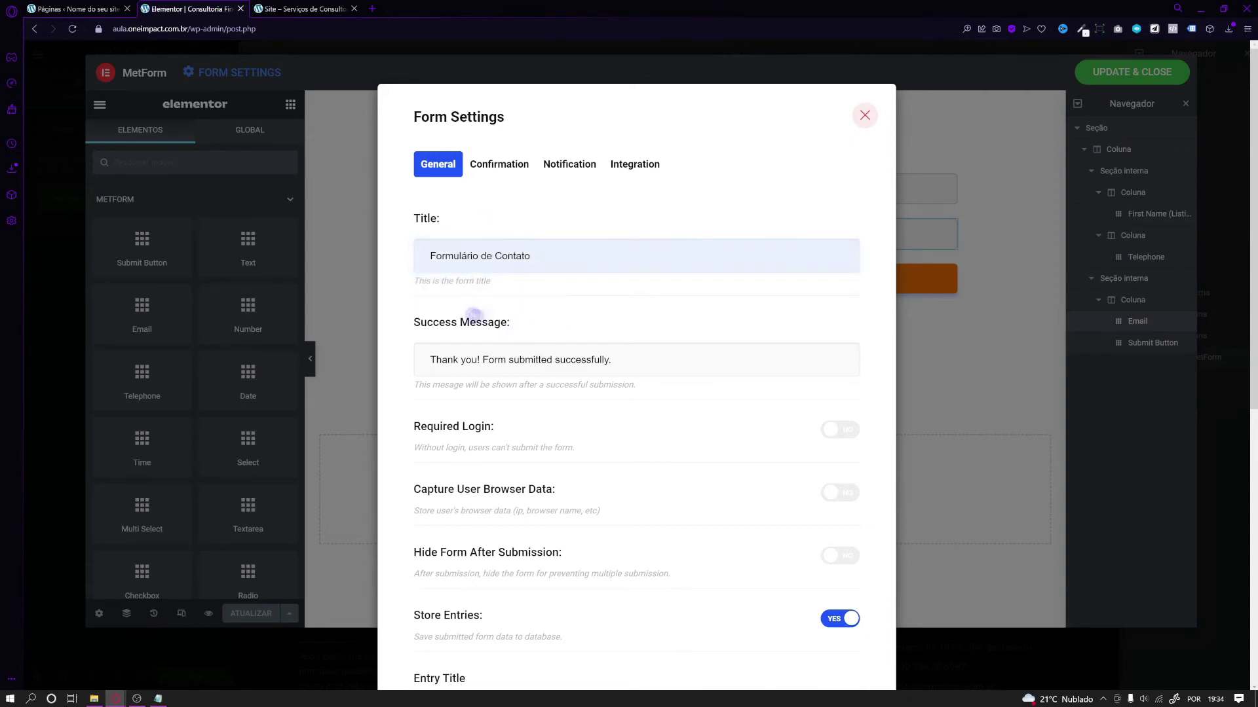
Replace the form's success message with "A mensagem foi enviada com sucesso.".
left_click_drag(612, 360, 429, 365)
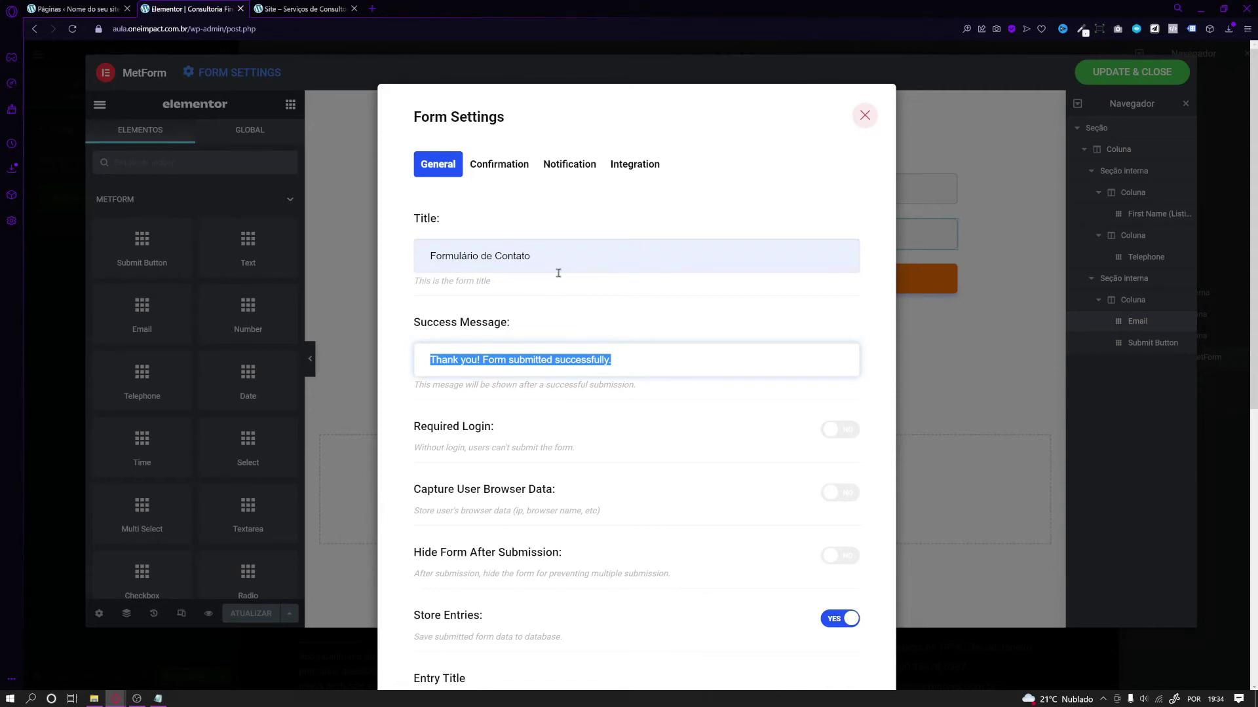
type("A men")
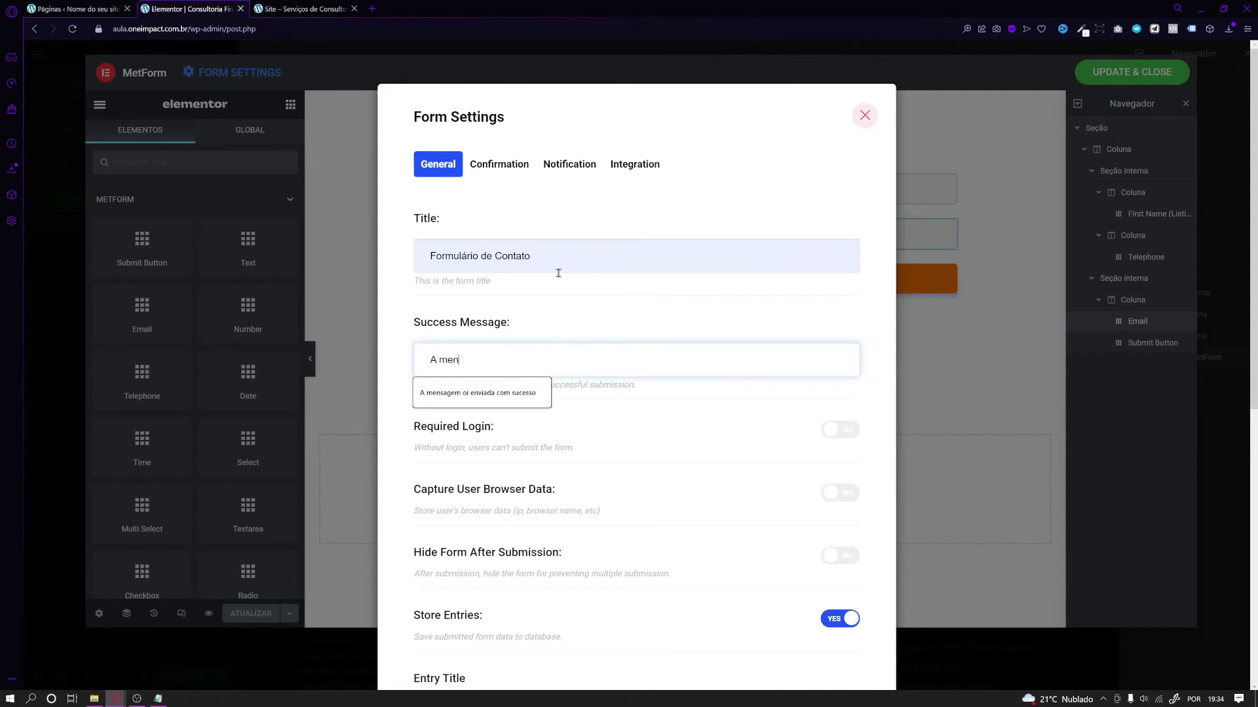
type("sagem foi enviada com sucesso.")
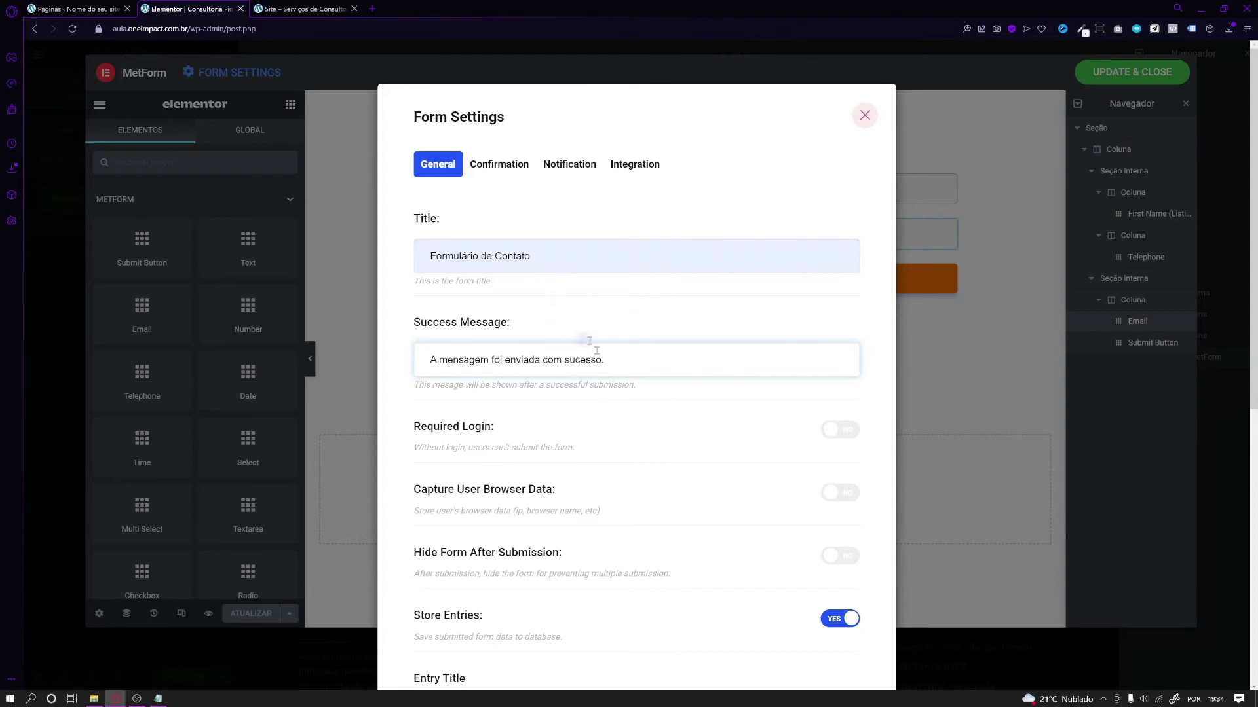
Review the remaining general form settings, and enable the confirmation mail to the user.
scroll(563, 425, "down", 1)
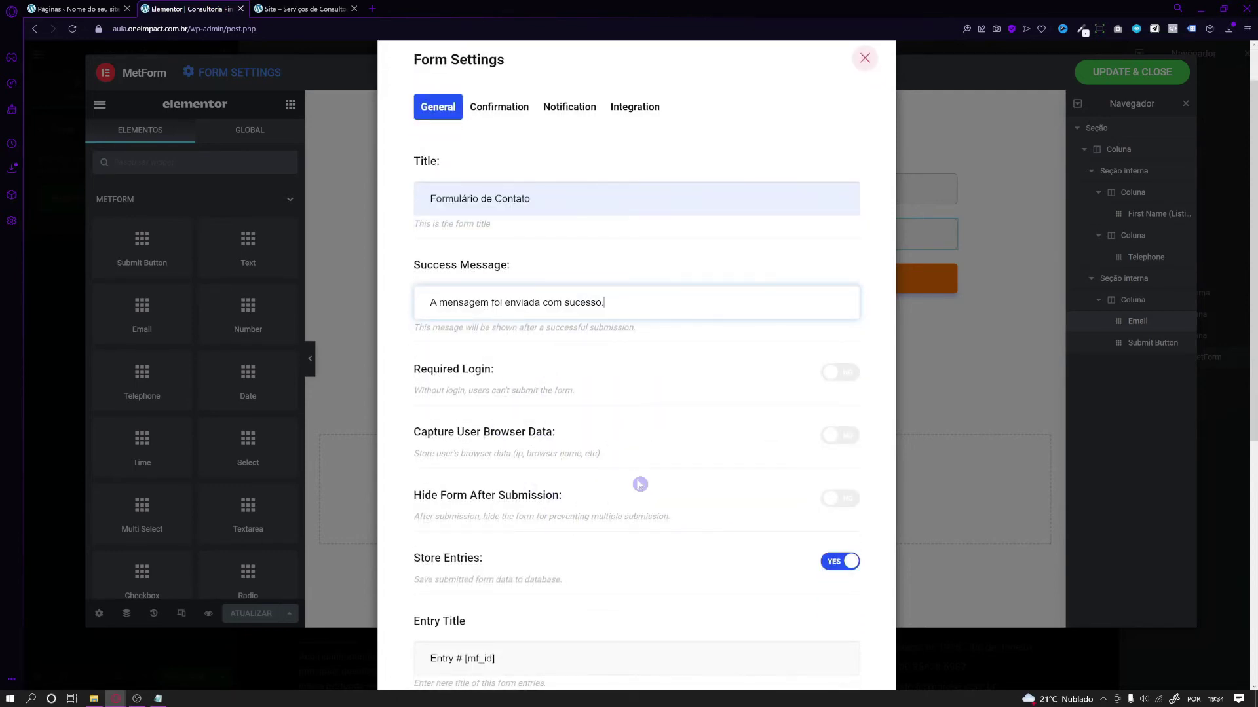
scroll(645, 483, "down", 5)
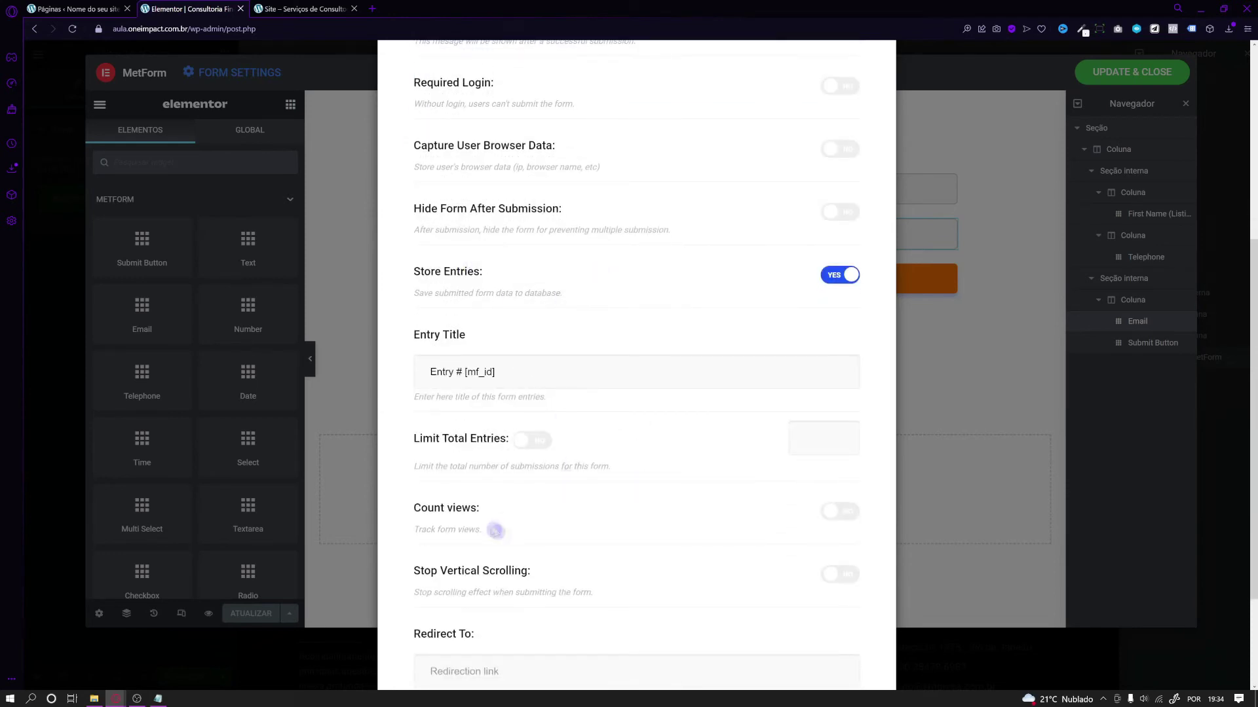
scroll(516, 543, "down", 2)
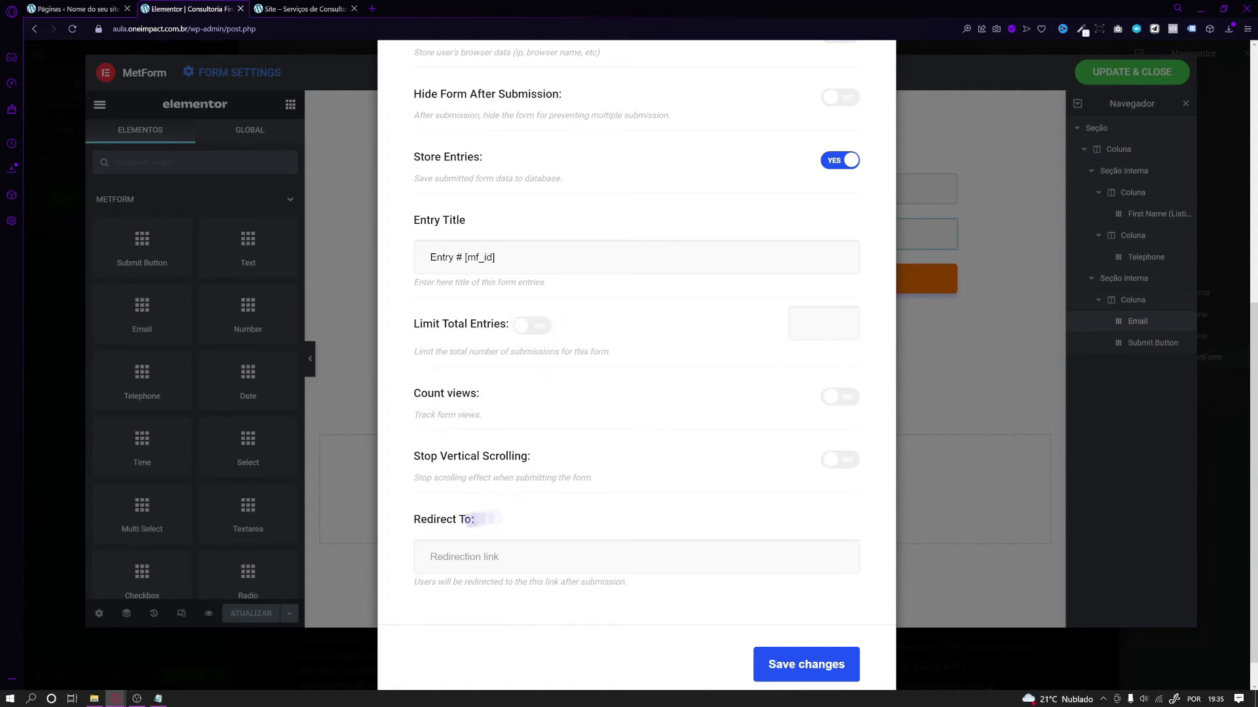
scroll(477, 544, "down", 1)
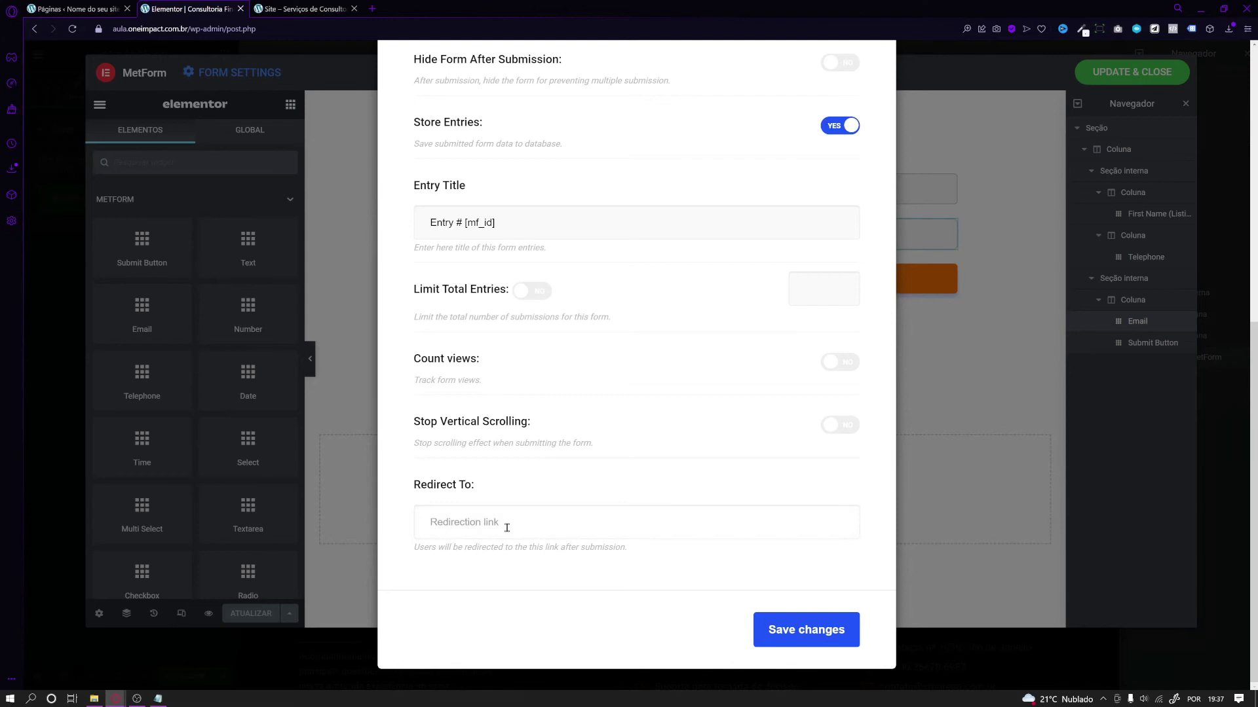
scroll(599, 542, "up", 8)
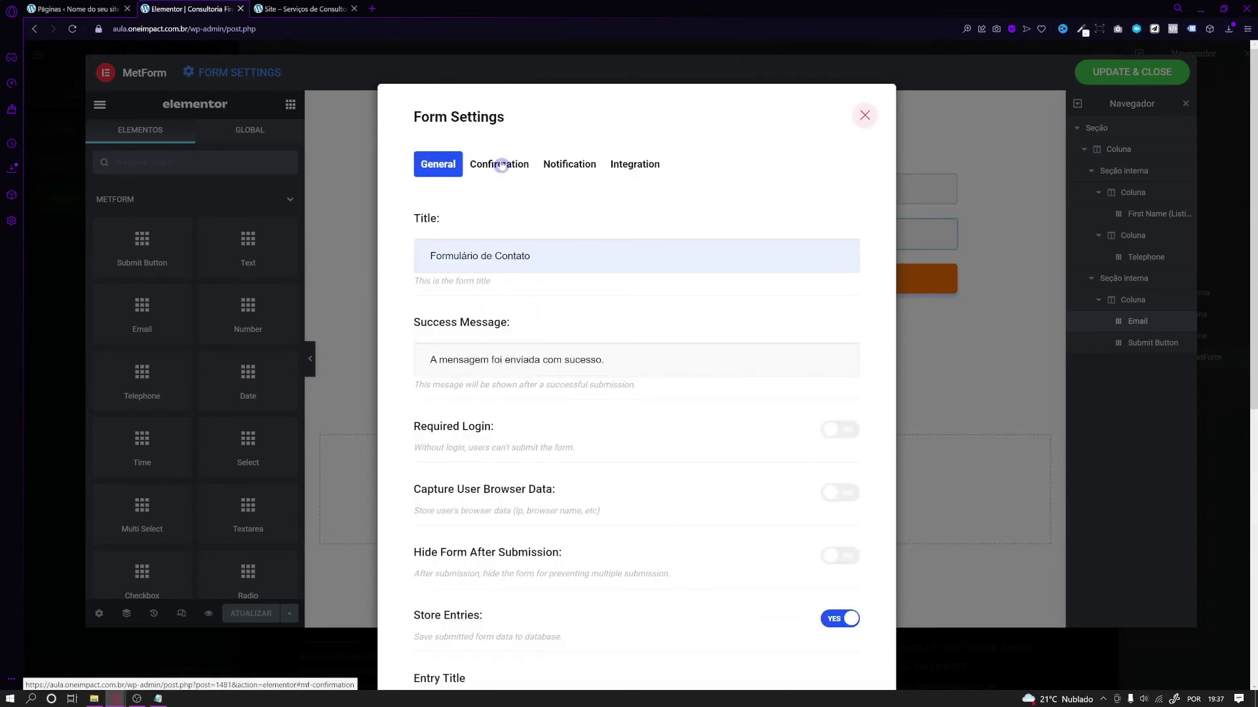
left_click(504, 167)
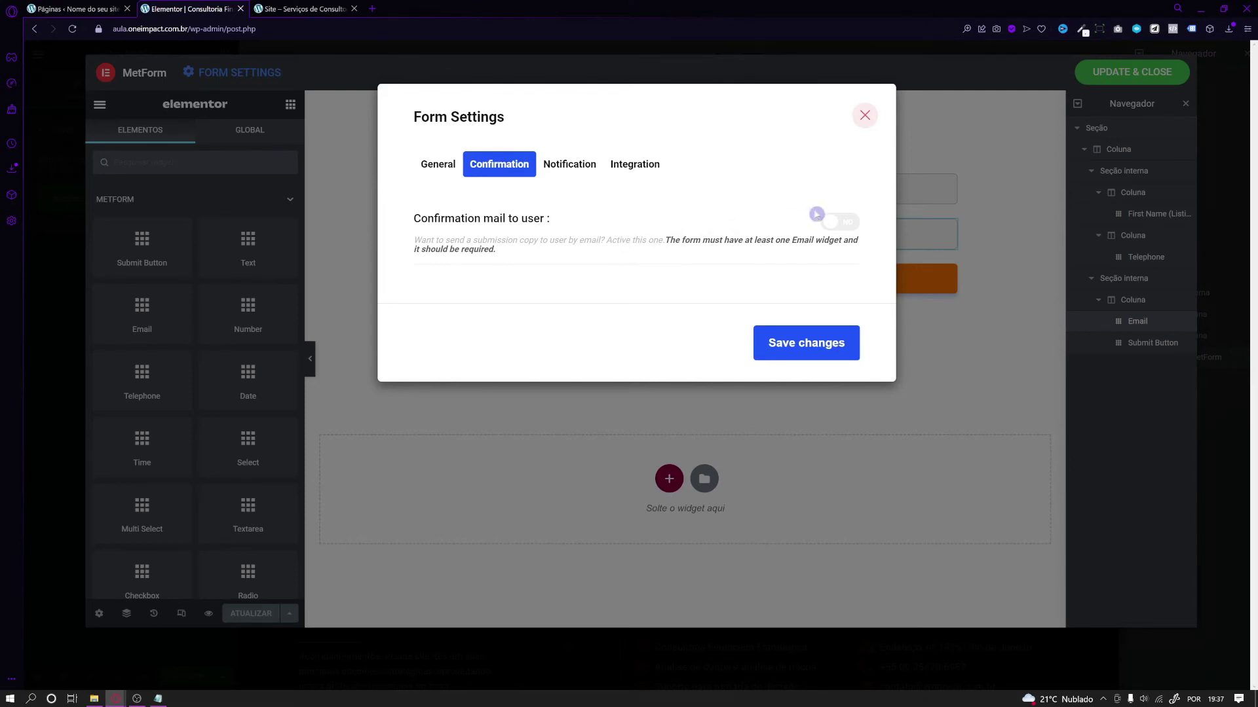
left_click(840, 223)
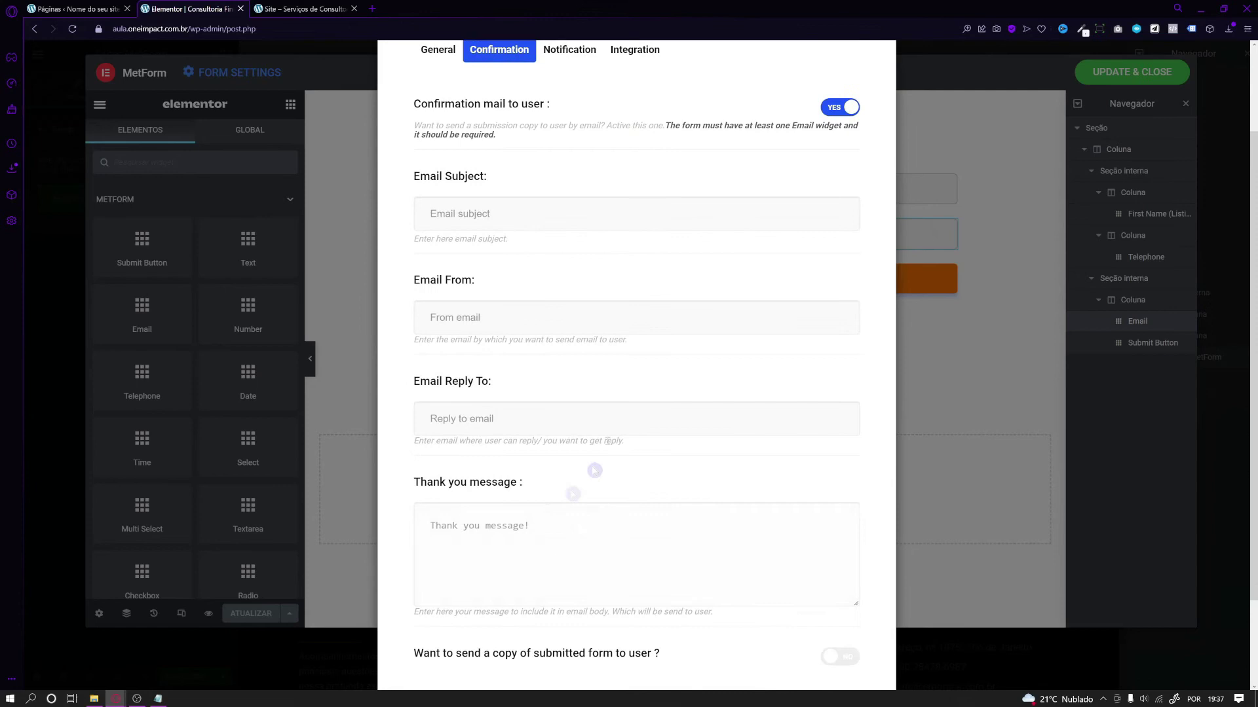
scroll(439, 470, "down", 1)
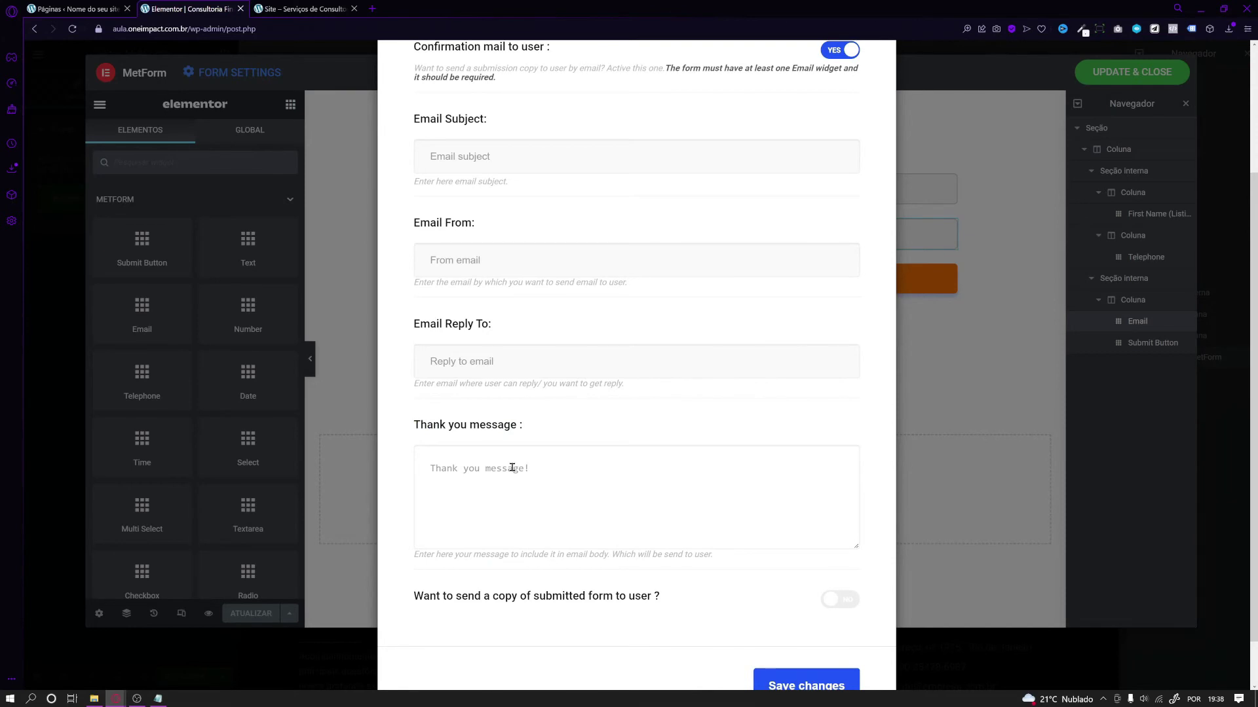
scroll(512, 468, "up", 1)
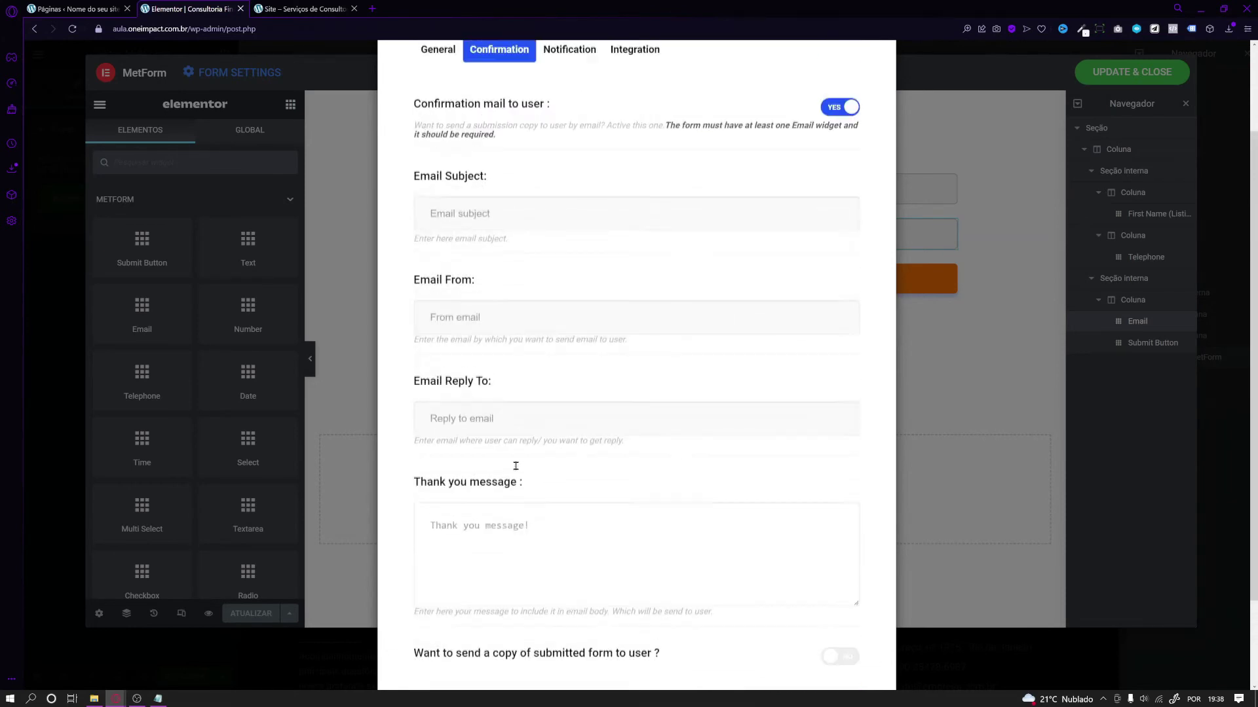
scroll(554, 533, "down", 1)
scroll(561, 543, "up", 1)
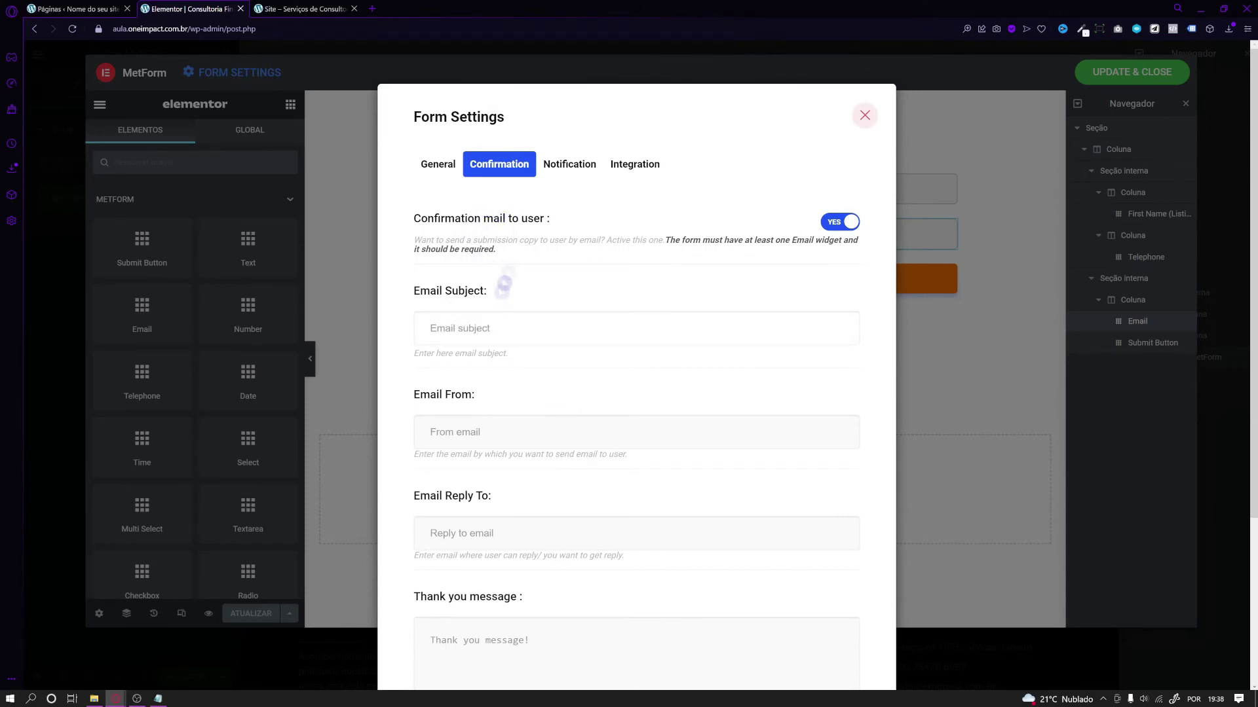
Try the notification mail to admin option, look through its email fields, and turn it off again.
left_click(569, 164)
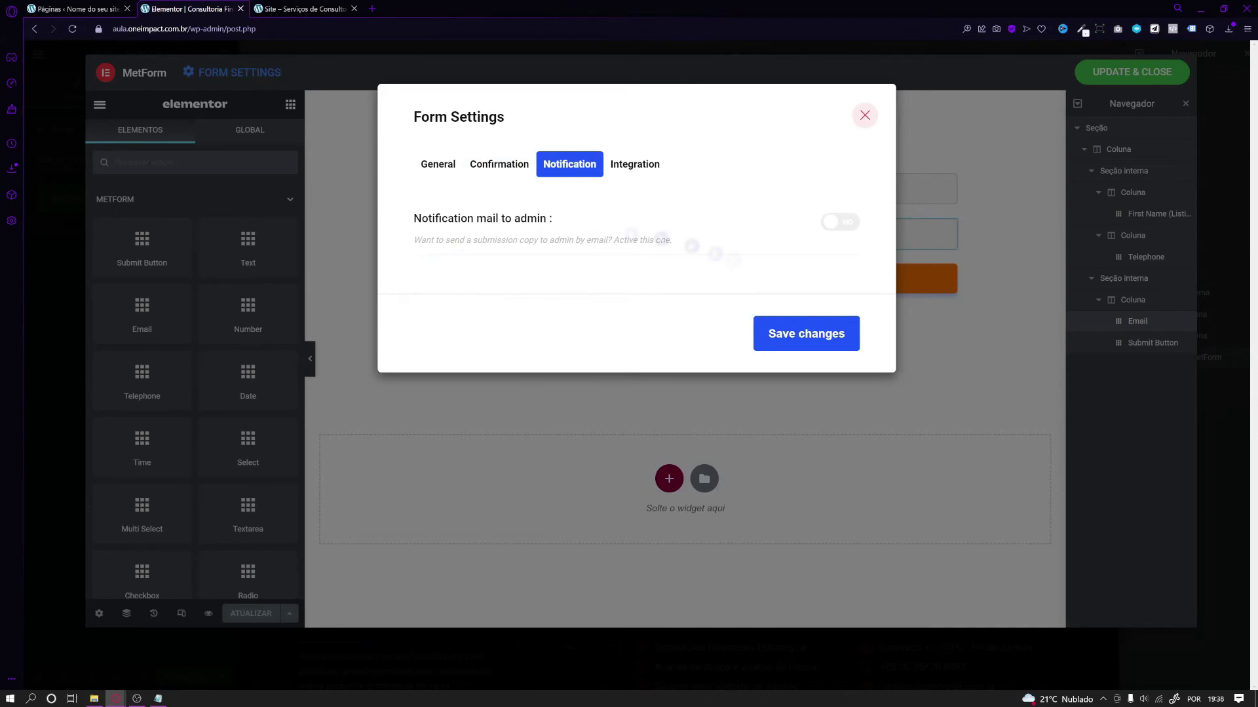
left_click(839, 222)
scroll(653, 389, "down", 3)
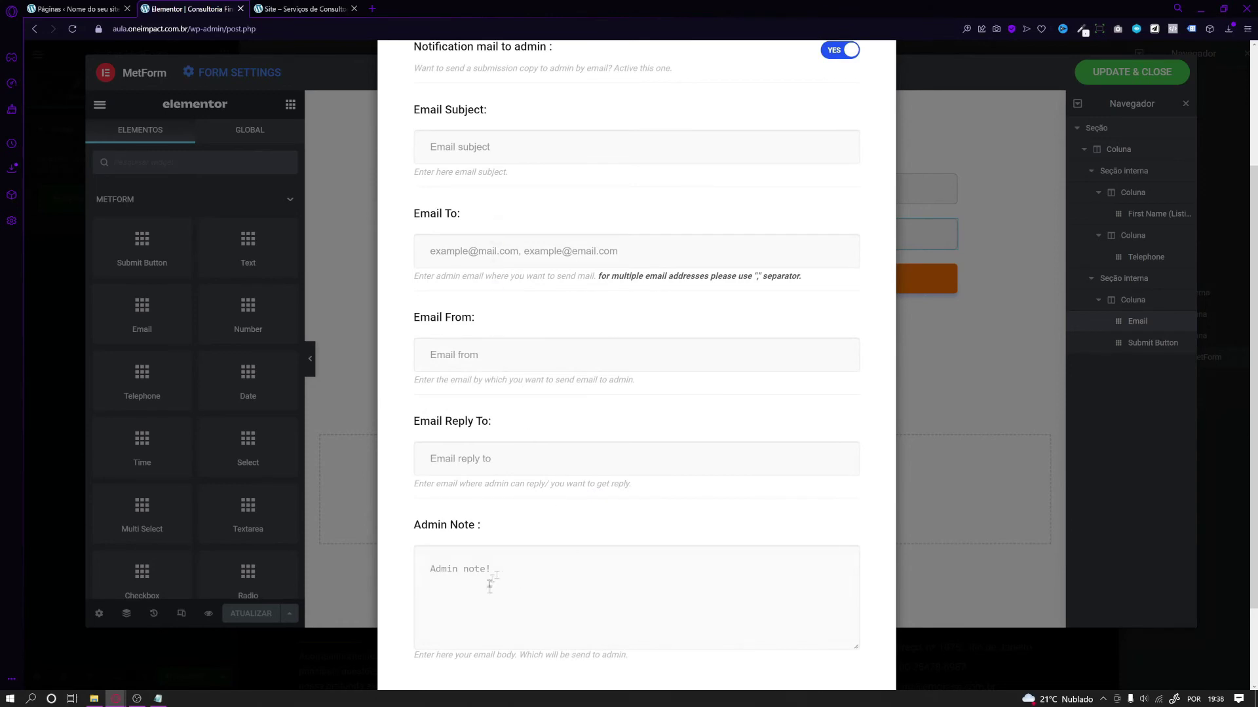
scroll(562, 575, "down", 3)
left_click(538, 613)
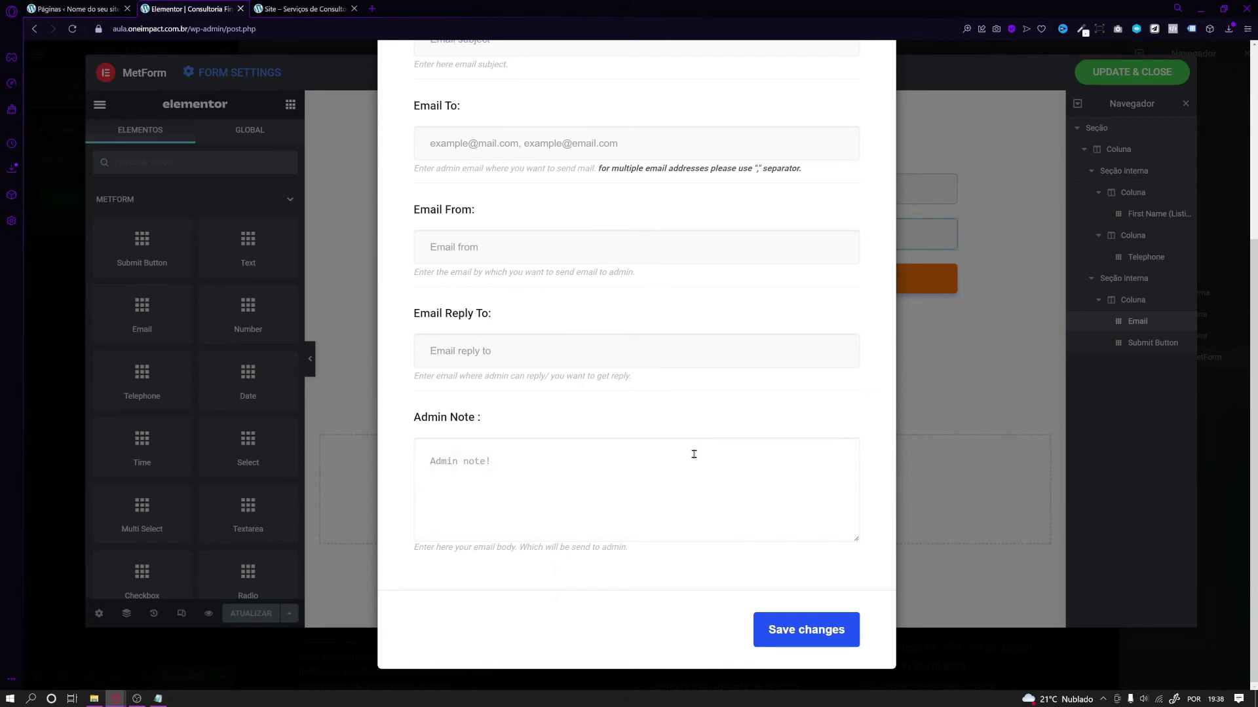
scroll(694, 454, "up", 5)
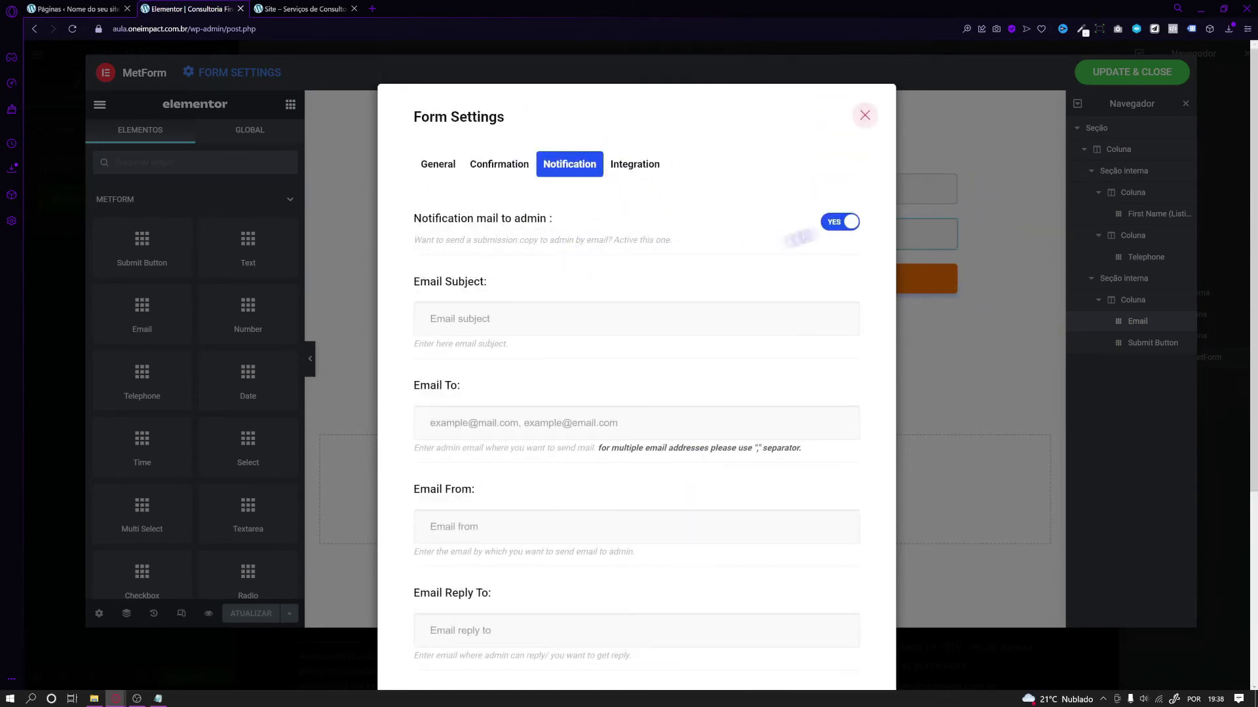
left_click(839, 223)
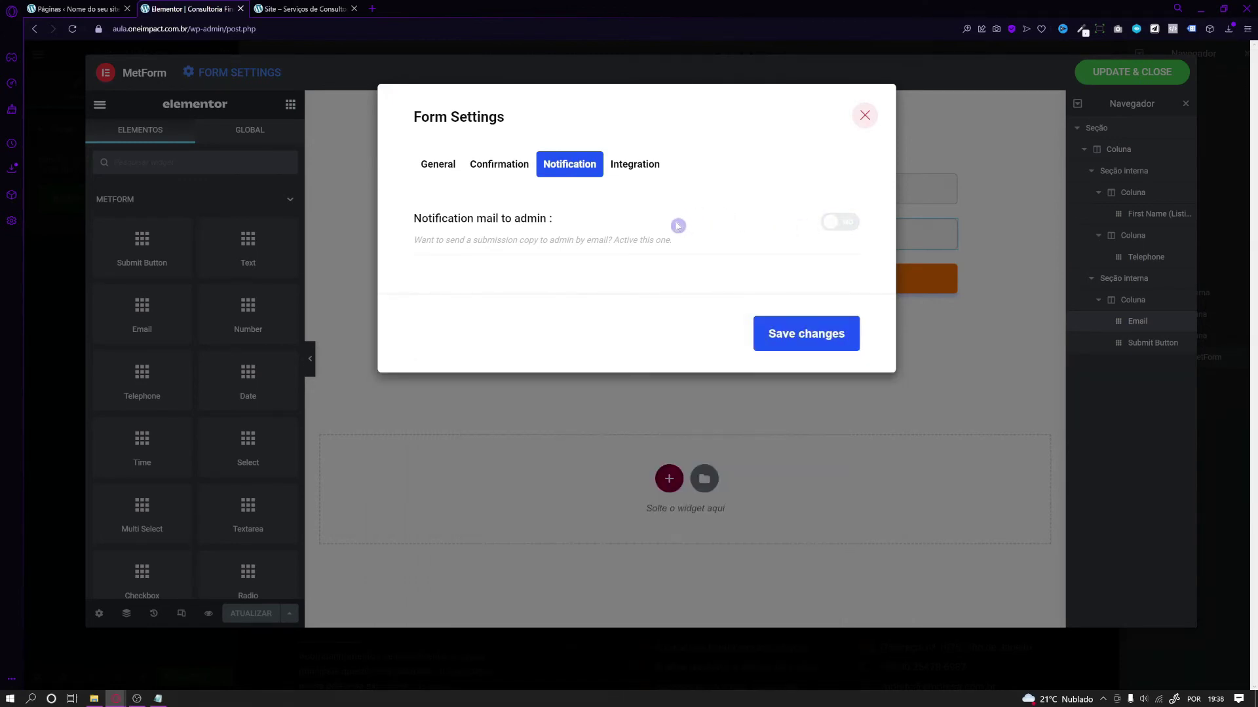
Check the available integrations, and save the form settings before updating and closing the form.
left_click(629, 172)
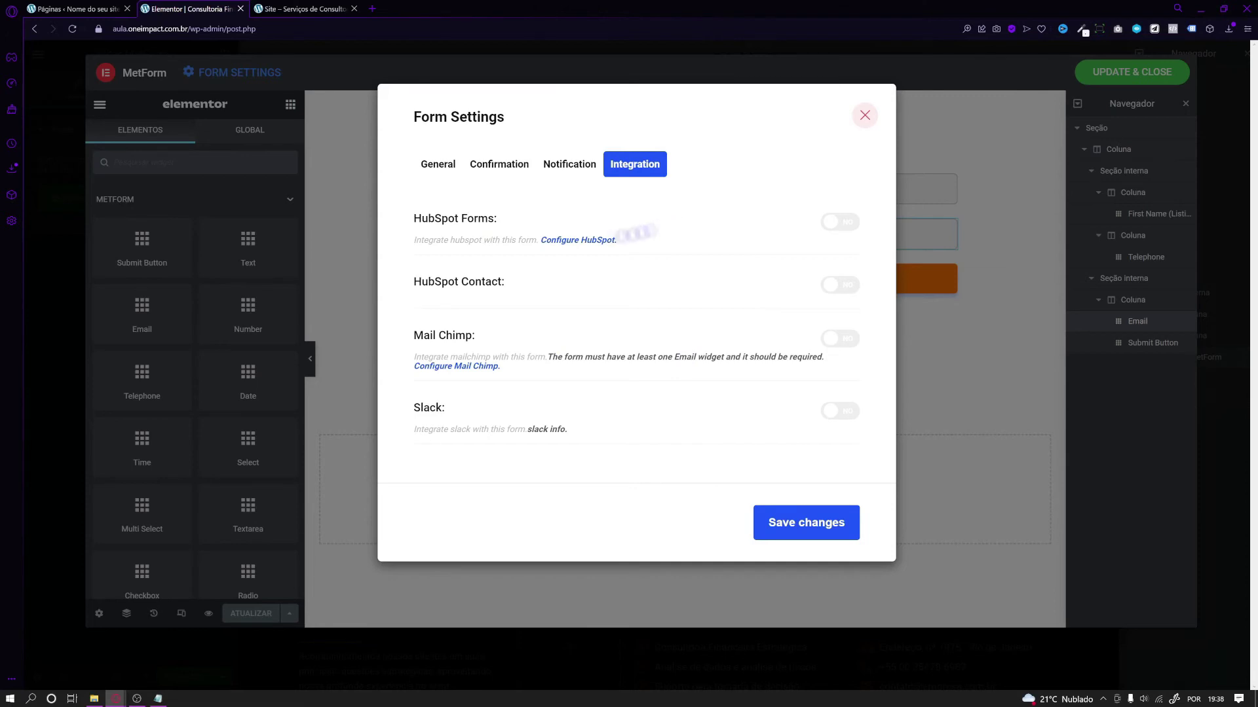
left_click(439, 172)
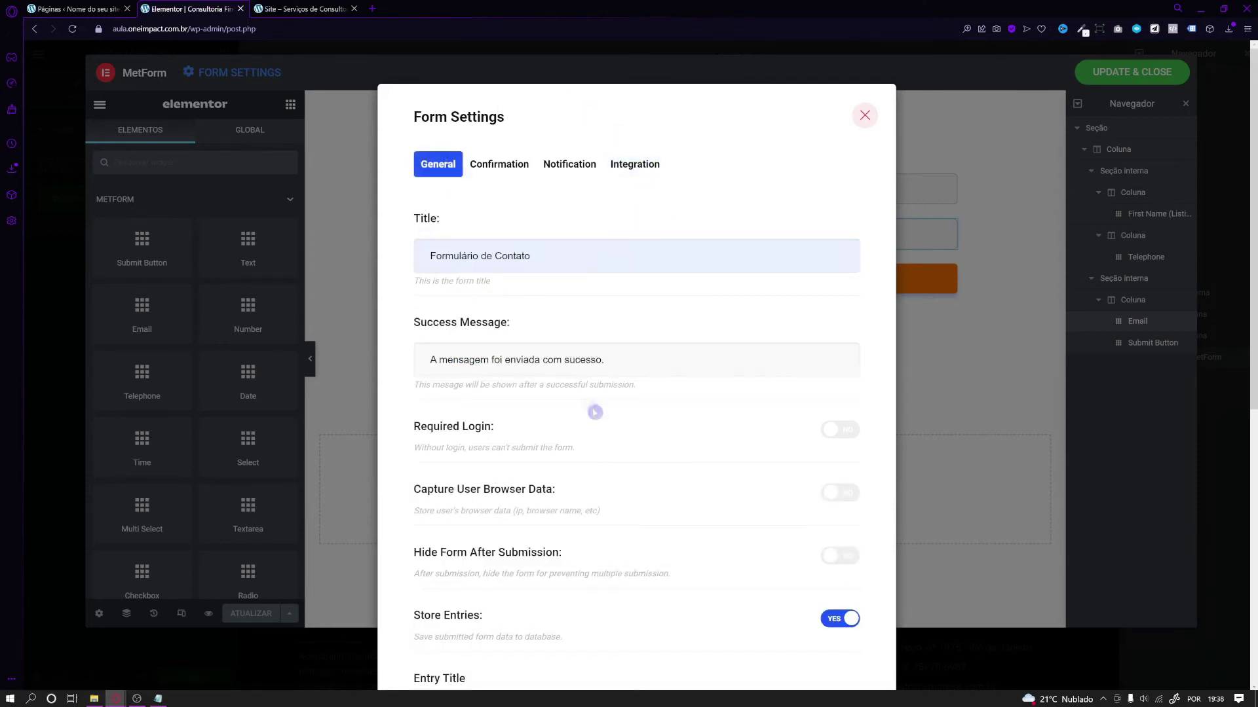
scroll(594, 413, "down", 8)
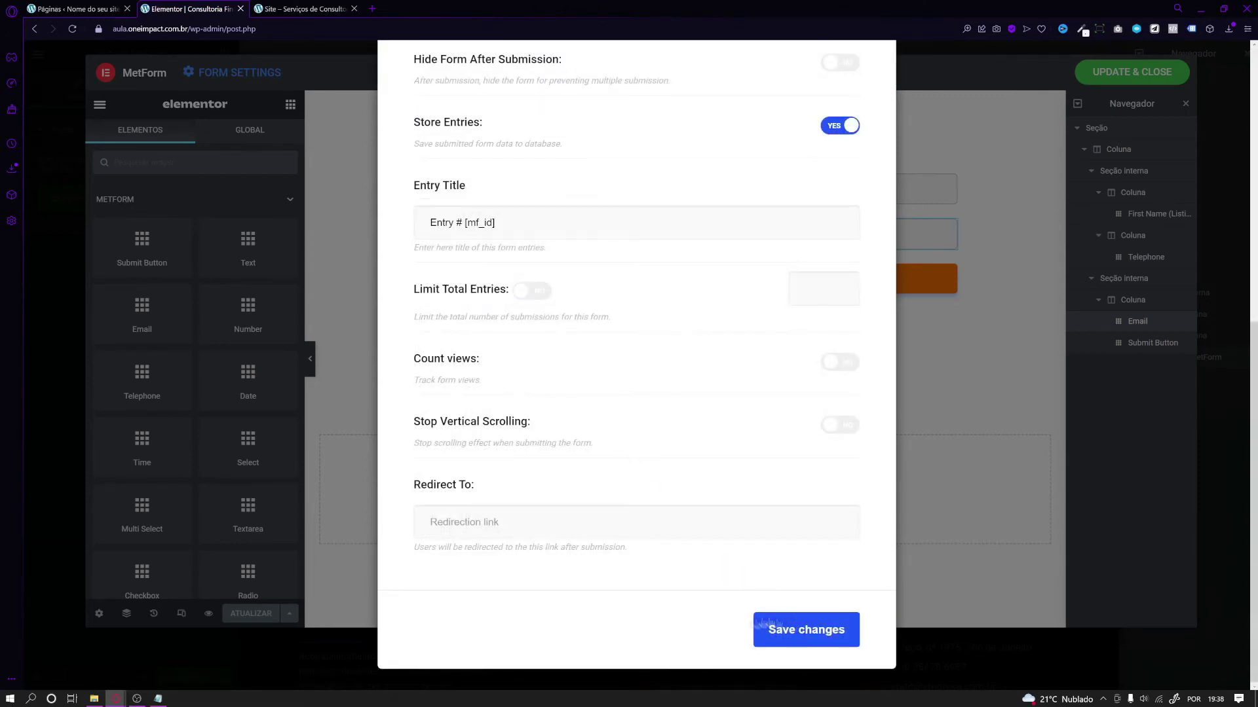
left_click(795, 638)
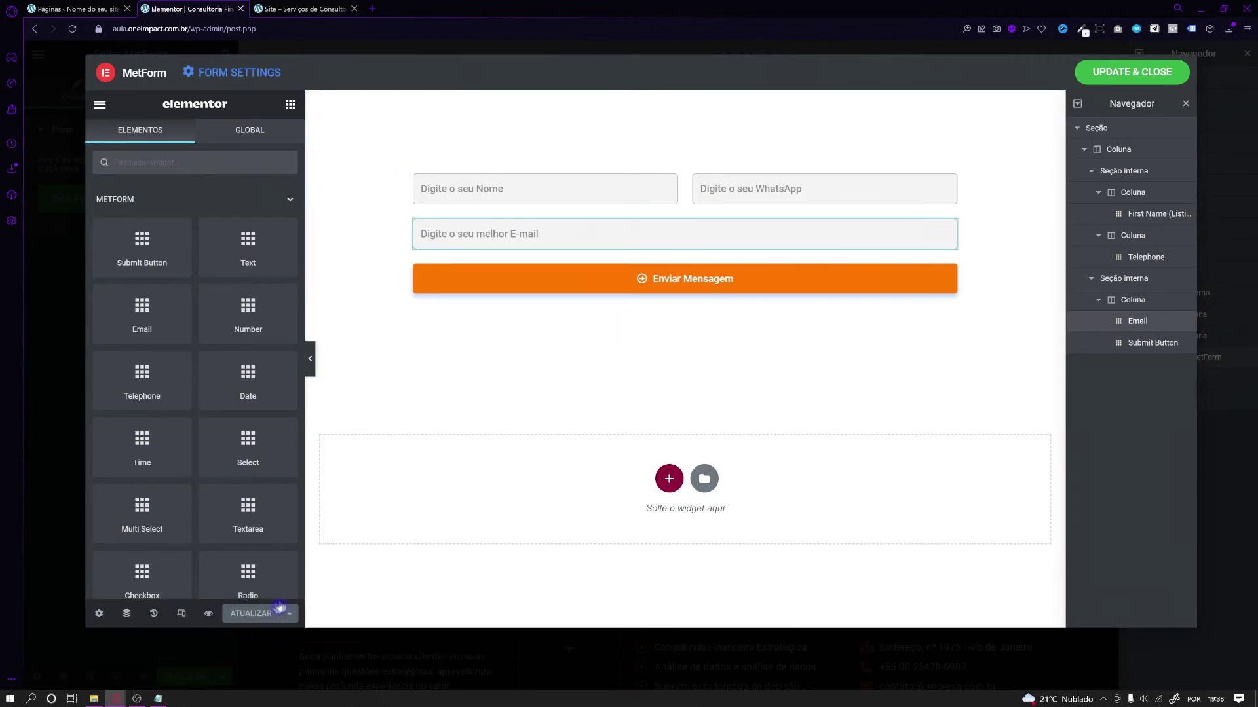
left_click(1104, 76)
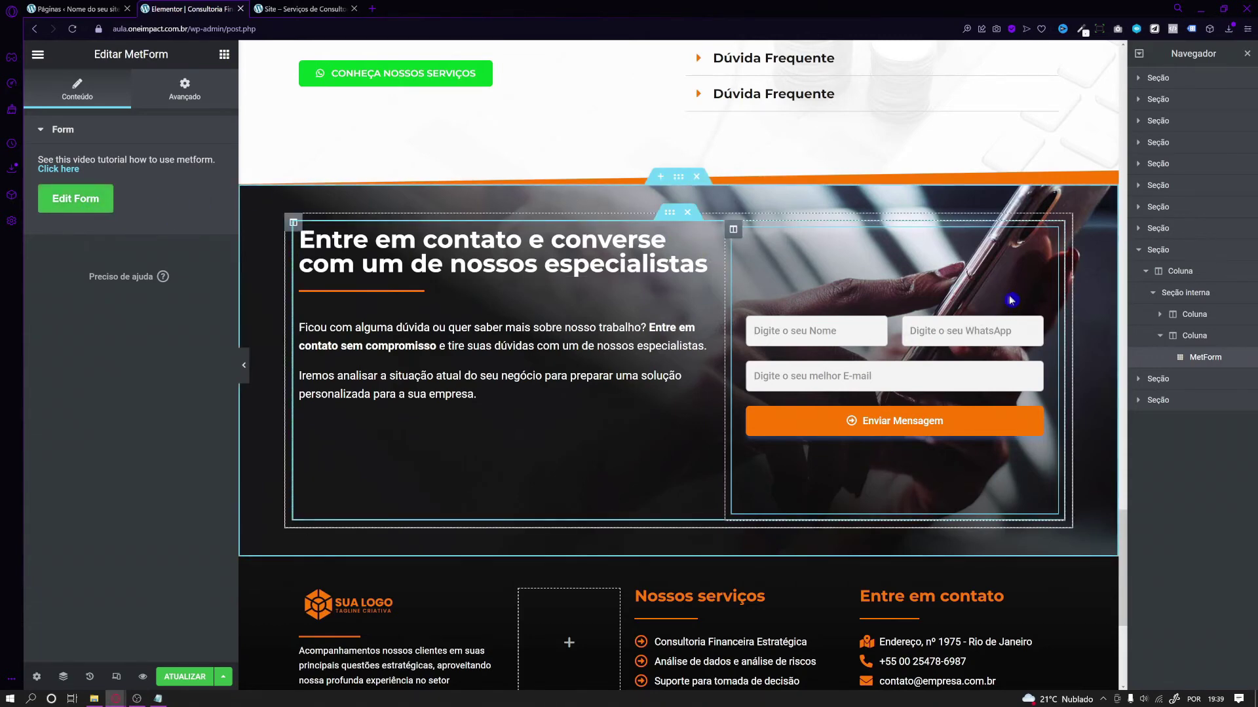
Choose the saved form "Formulário de Contato" for the MetForm widget and open it for editing.
left_click(100, 217)
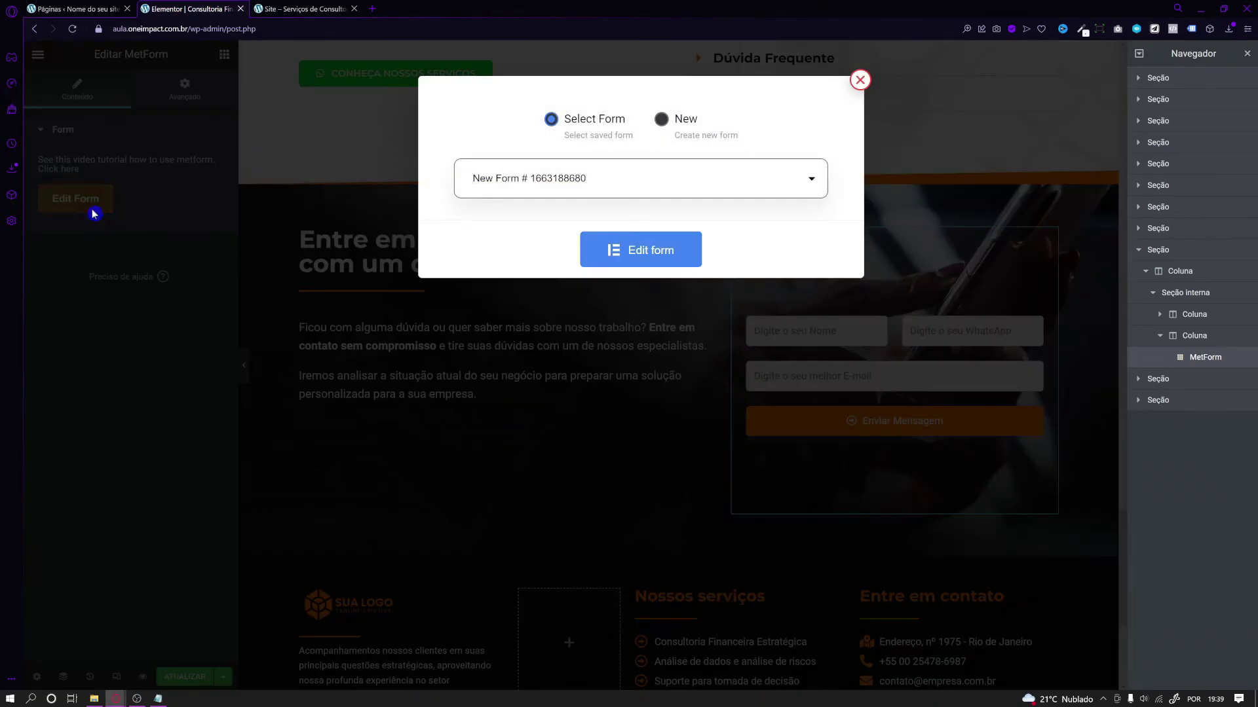
left_click(553, 178)
left_click(553, 178)
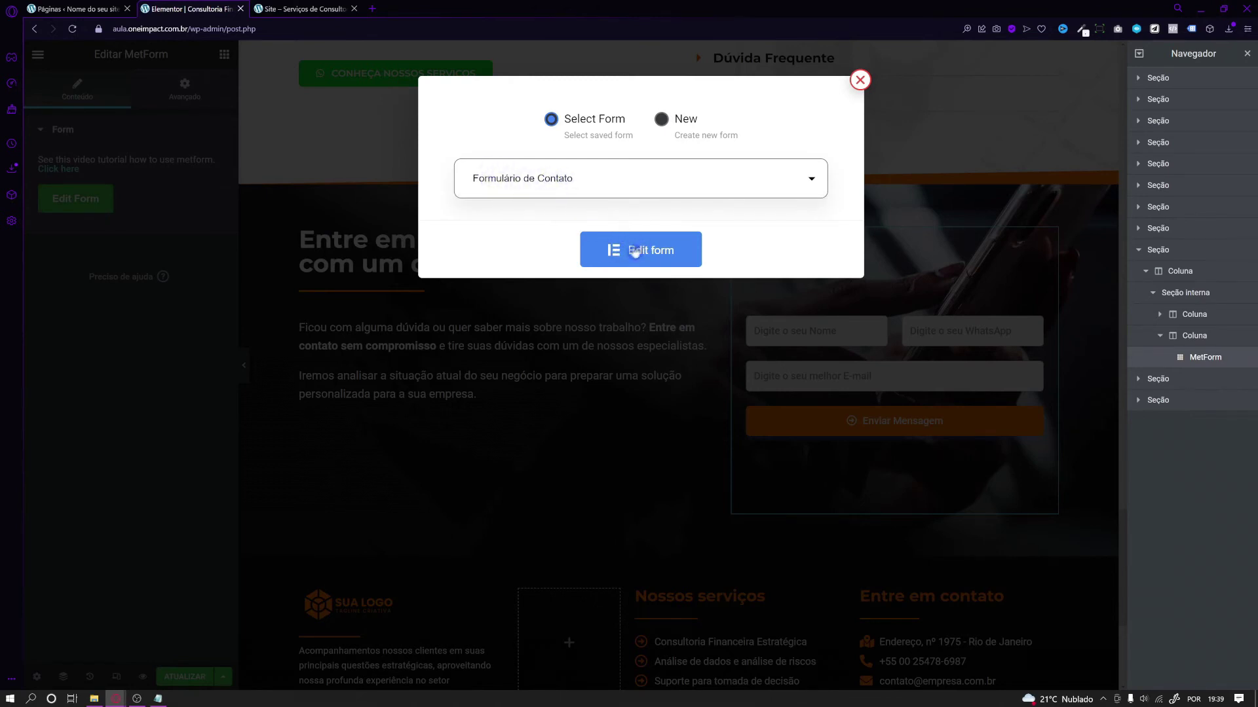
left_click(654, 242)
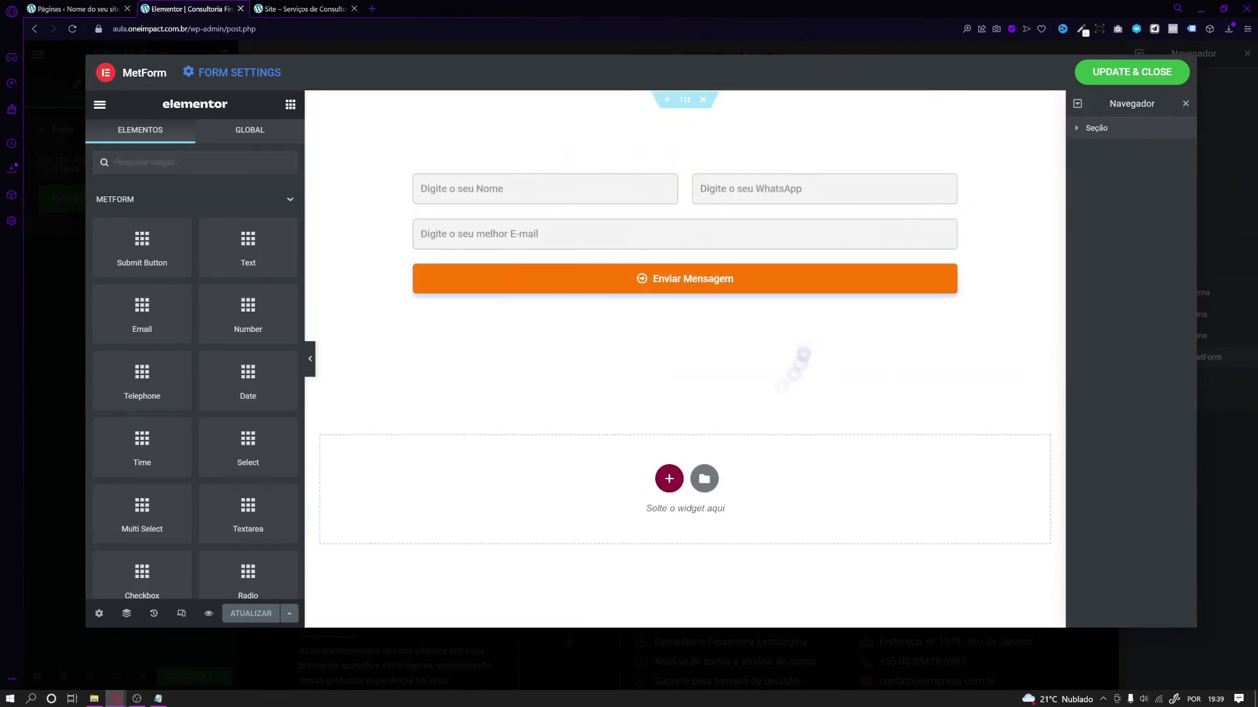
Give the form's outer section a classic background in a very light gray.
left_click(682, 104)
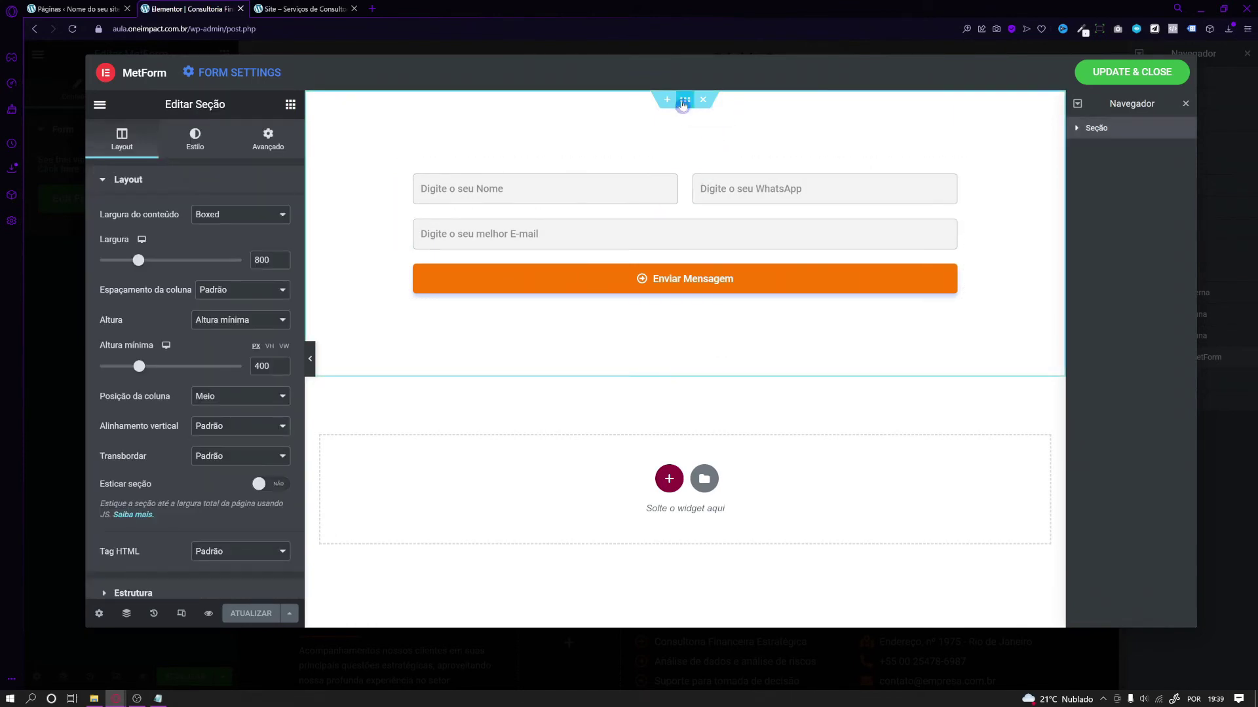
left_click(195, 148)
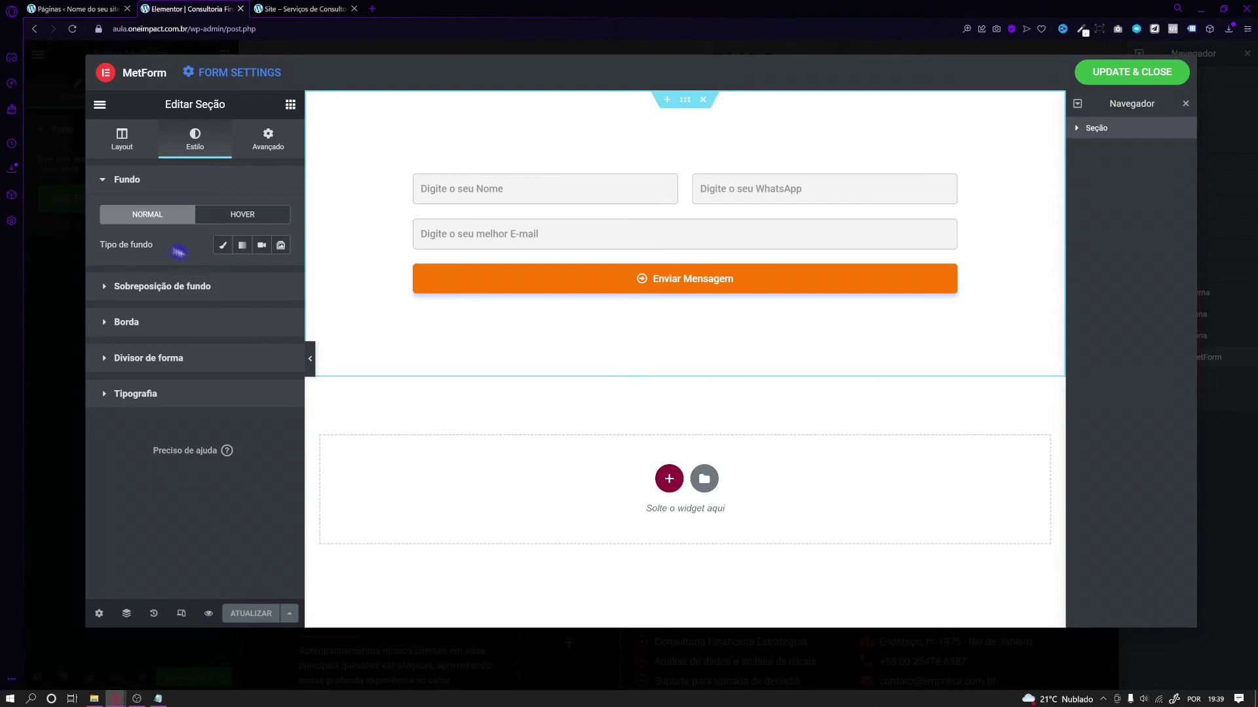
left_click(223, 245)
left_click(280, 274)
left_click(136, 338)
left_click(105, 333)
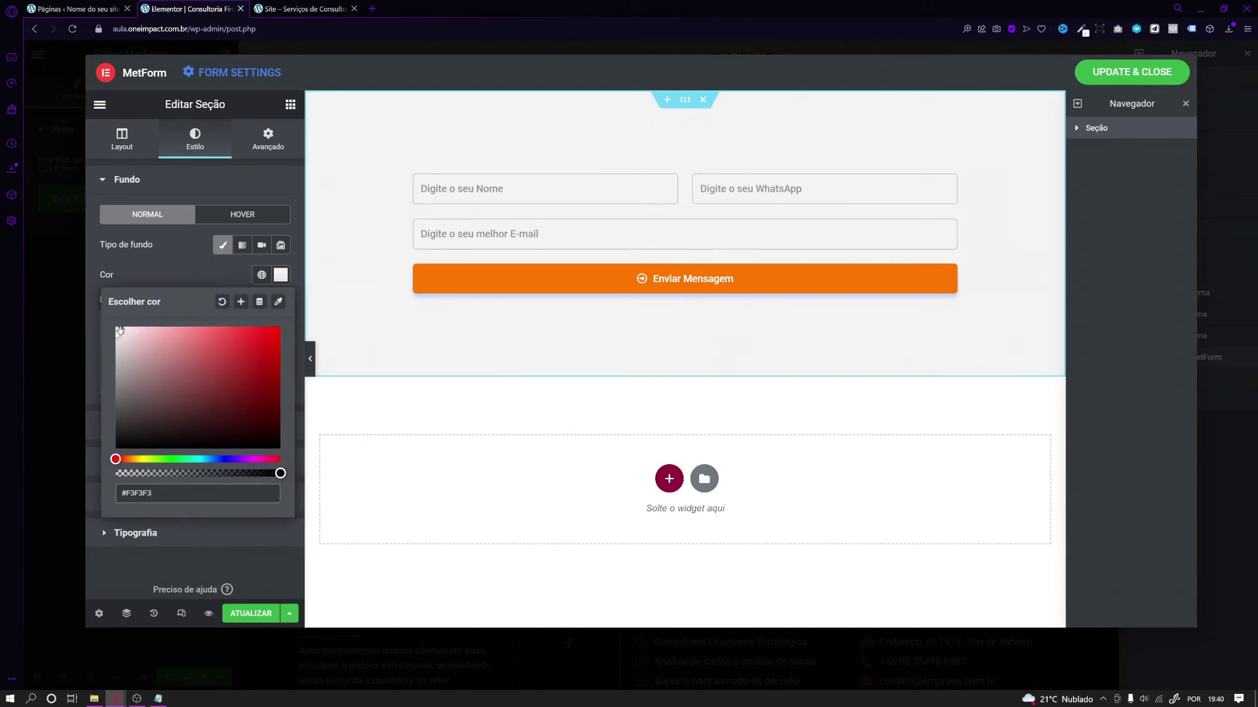
left_click(179, 277)
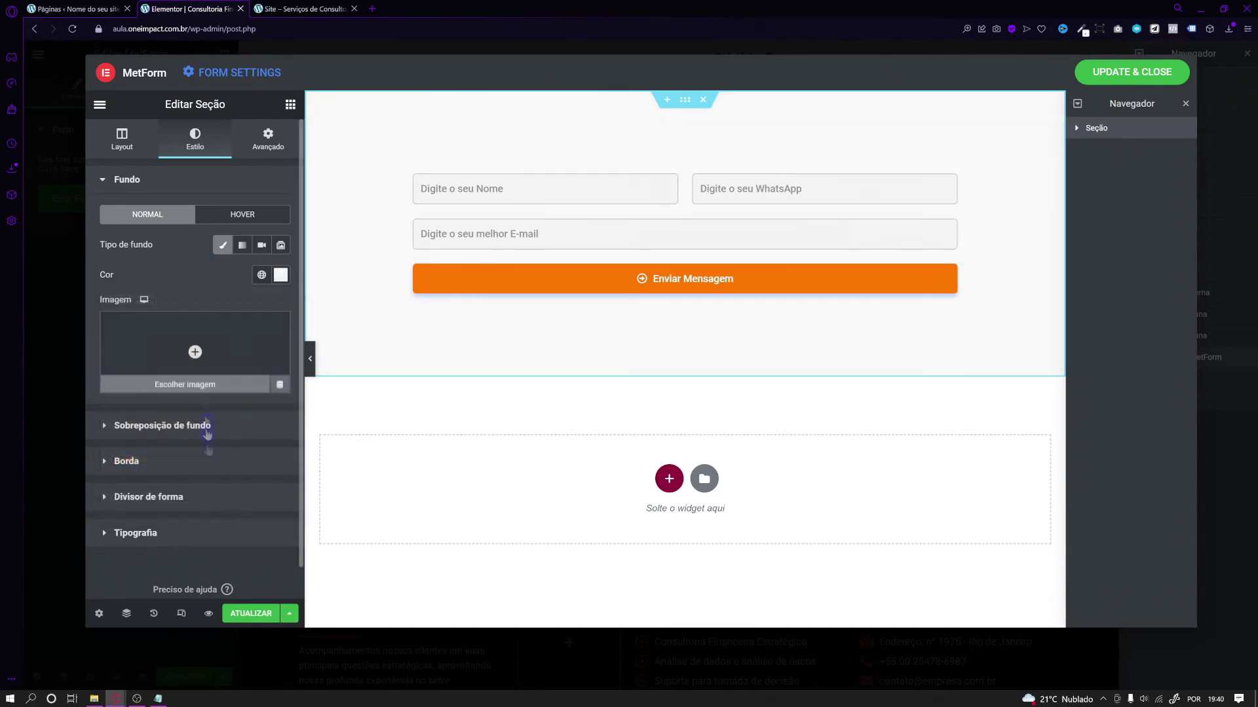
Round the form section's corners to 10 px on all sides and set its box shadow color to rgba(0, 0, 0, 0.19).
left_click(211, 462)
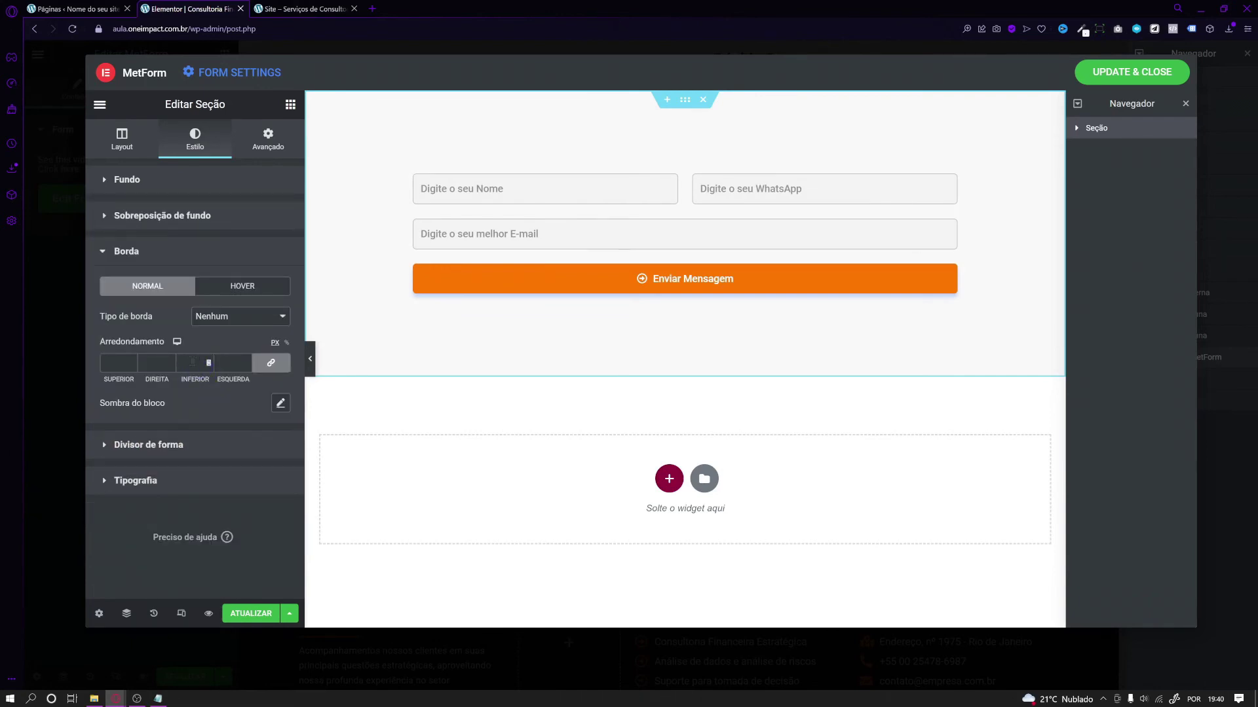
type("20")
left_click(279, 403)
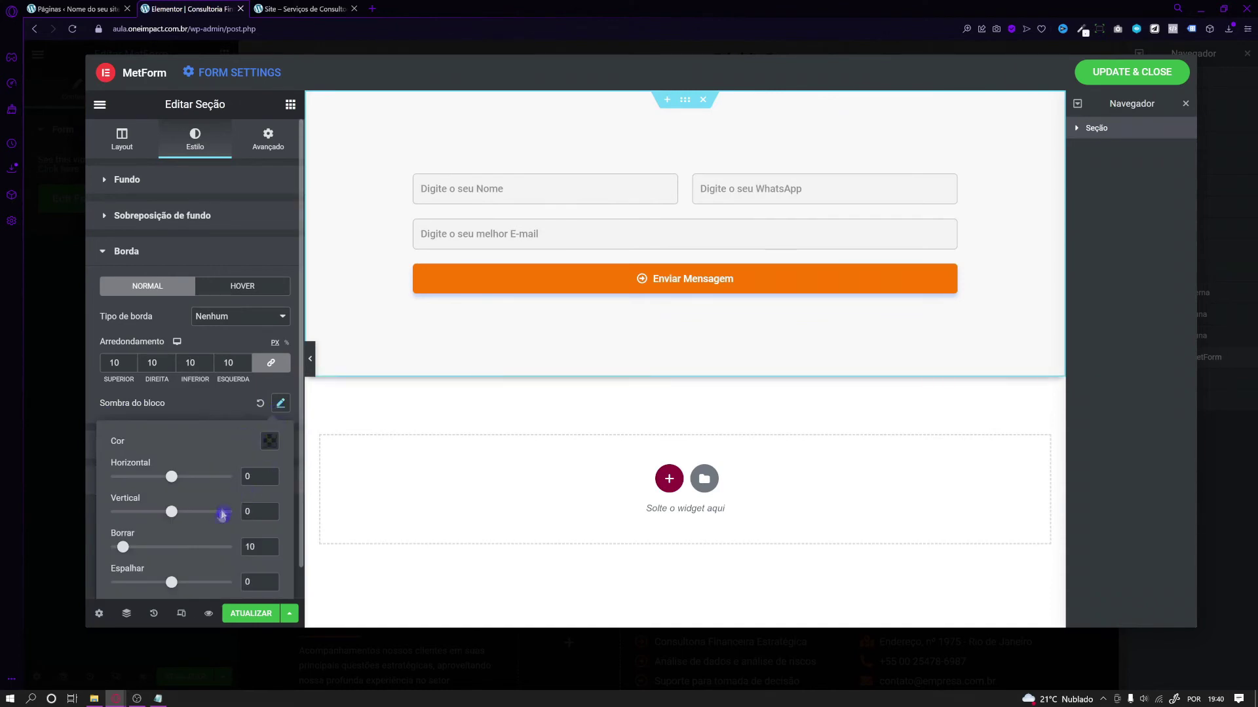
scroll(224, 512, "down", 1)
left_click(269, 408)
left_click_drag(277, 351, 226, 351)
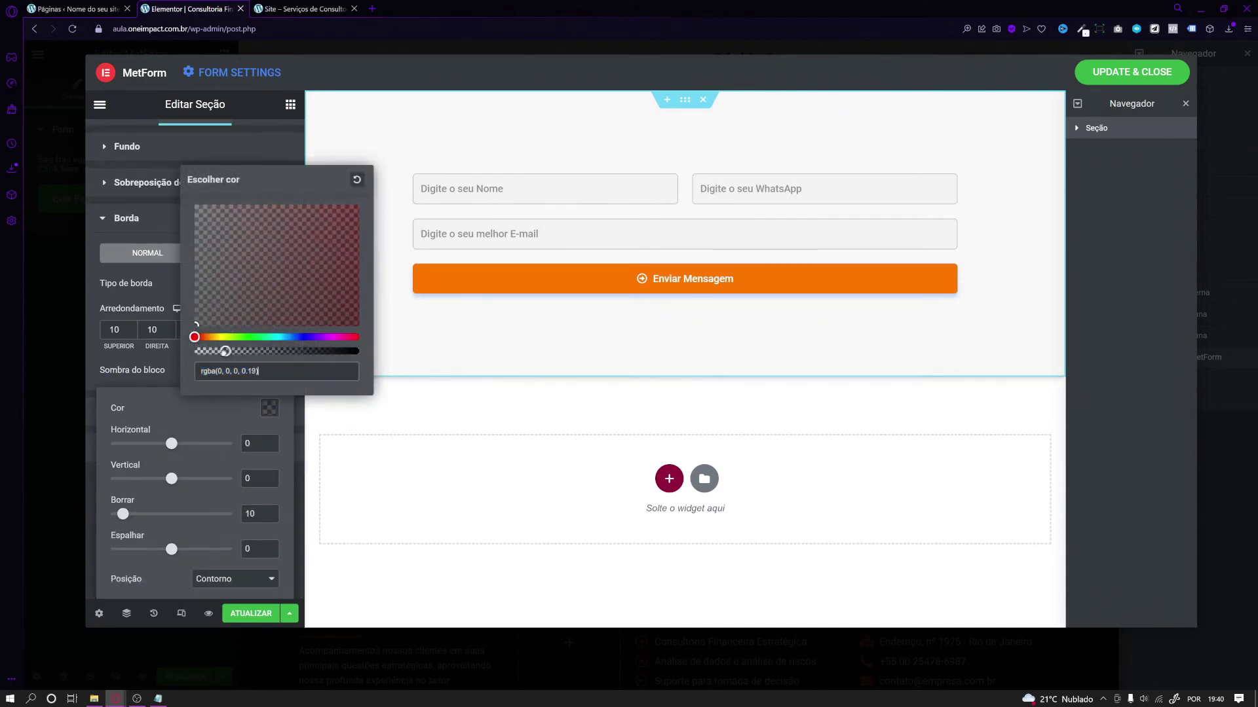
Set the form section's box shadow offset to 4 horizontally and 4 vertically, and preview the result without the editing panel.
left_click(199, 417)
left_click(256, 444)
type("4")
left_click(256, 478)
type("4")
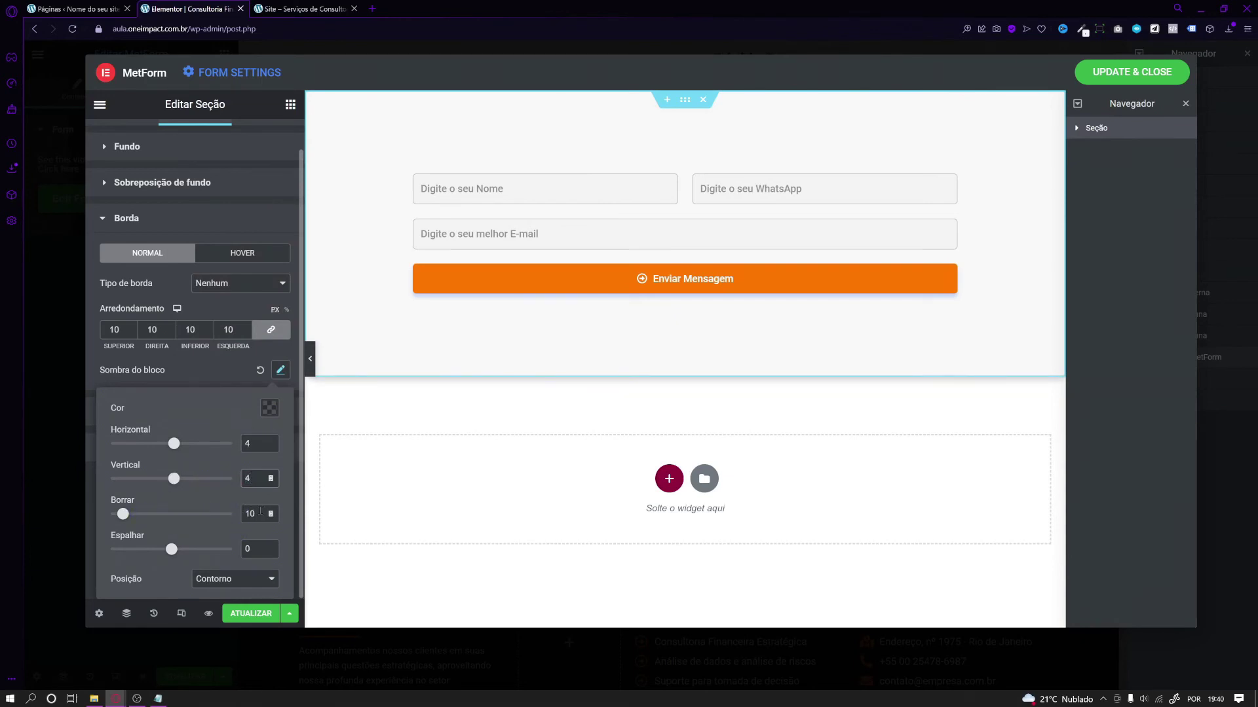
left_click(310, 358)
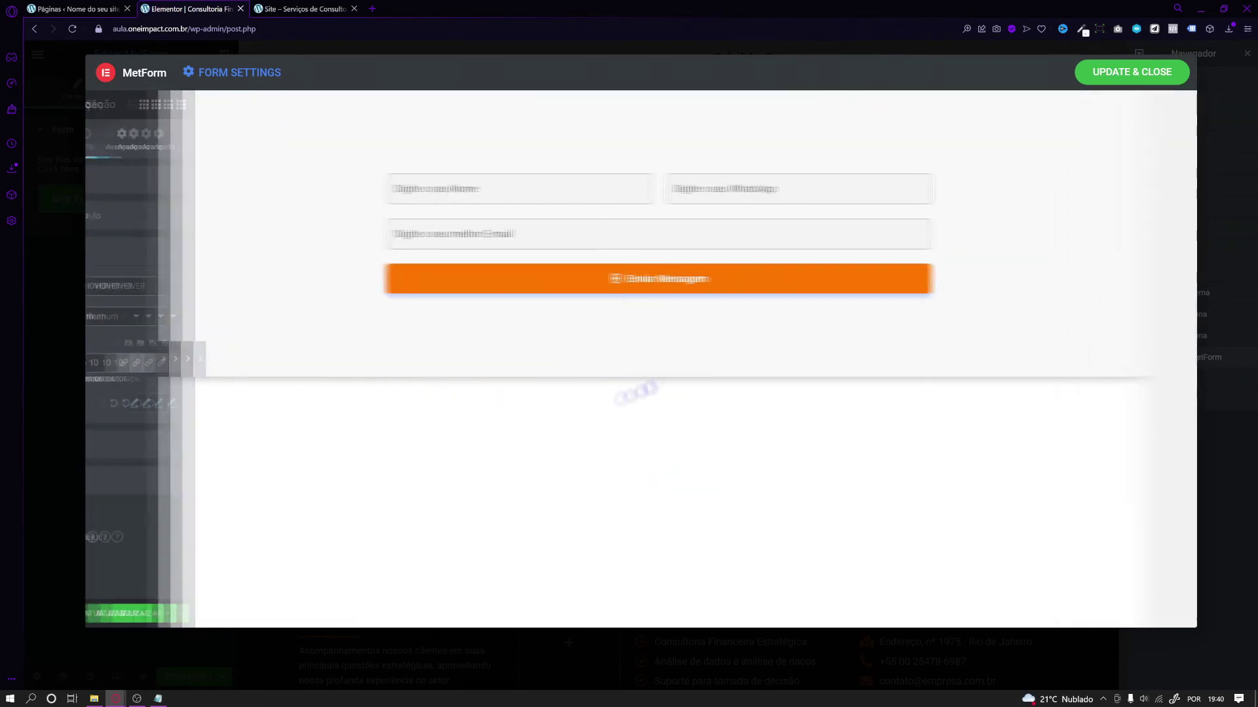
left_click(94, 361)
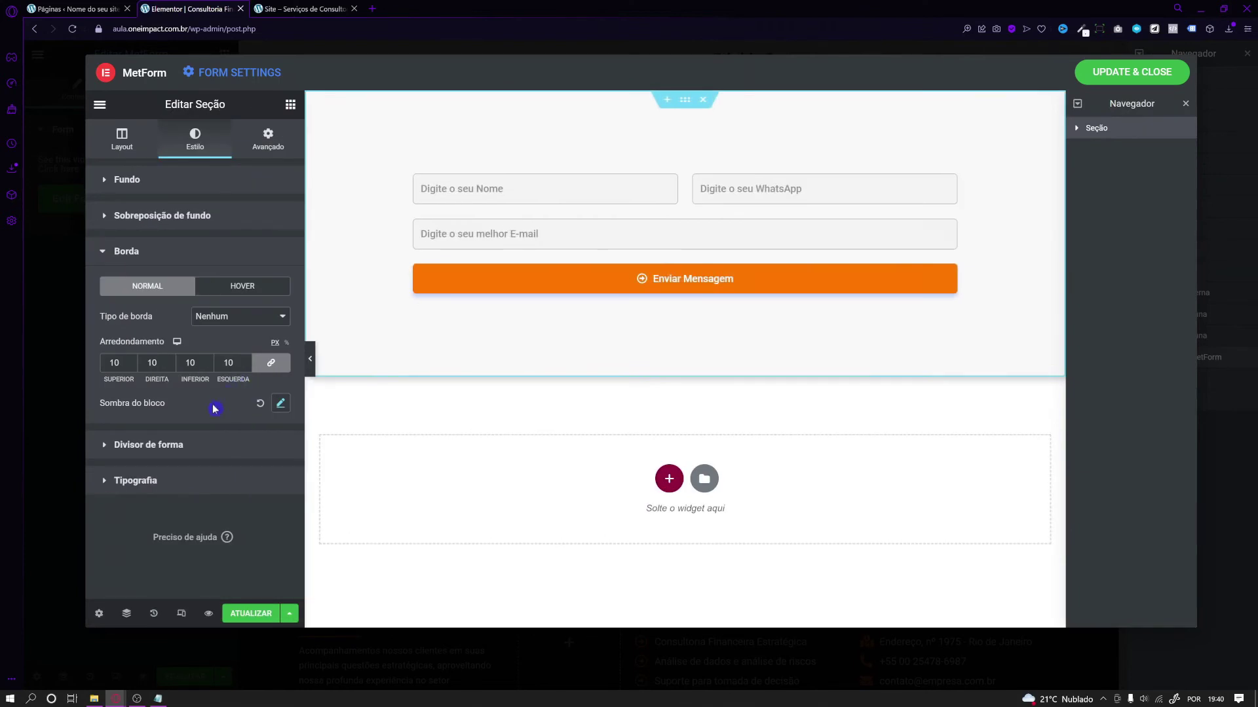
Update and close the form, and preview the contact section on the page.
left_click(248, 615)
left_click(1143, 77)
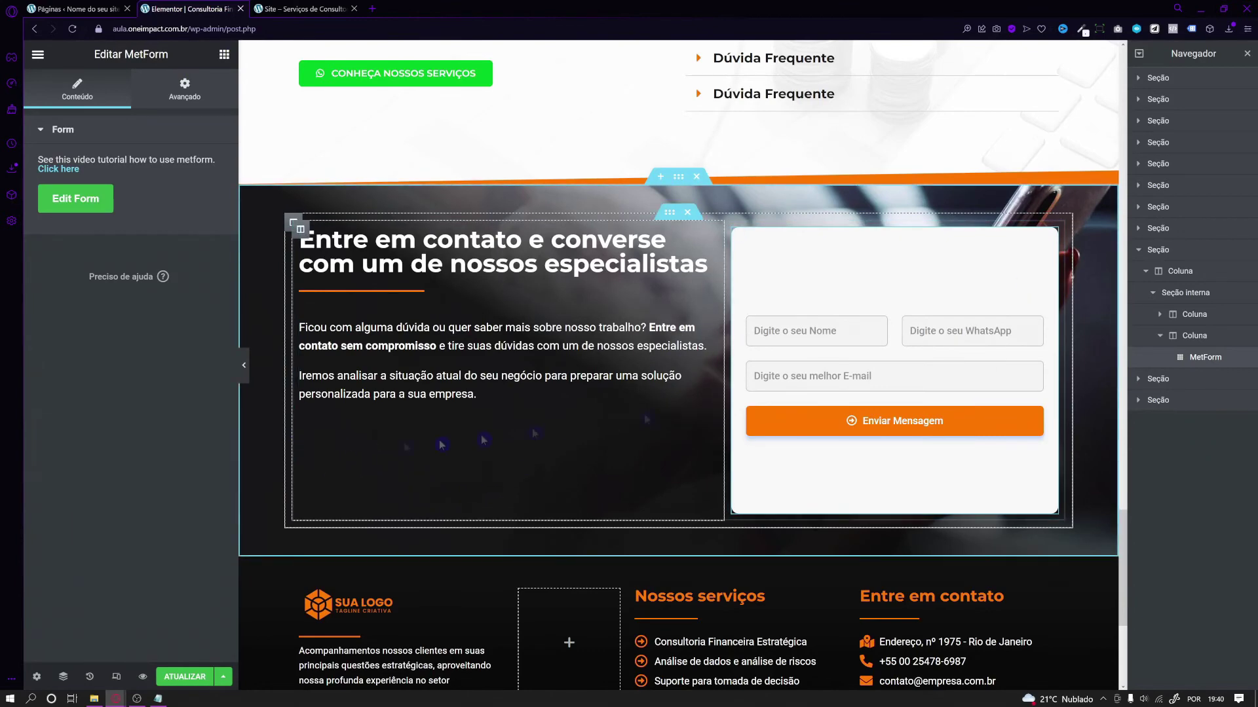
left_click(244, 365)
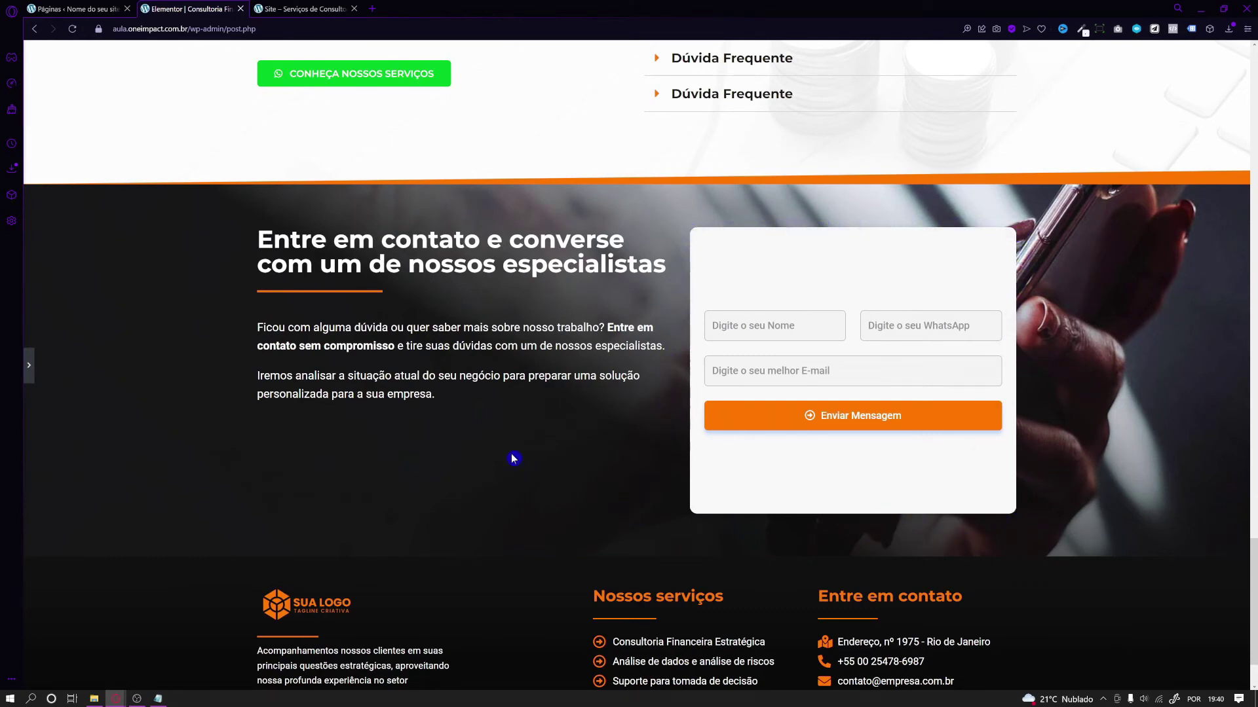
left_click(30, 367)
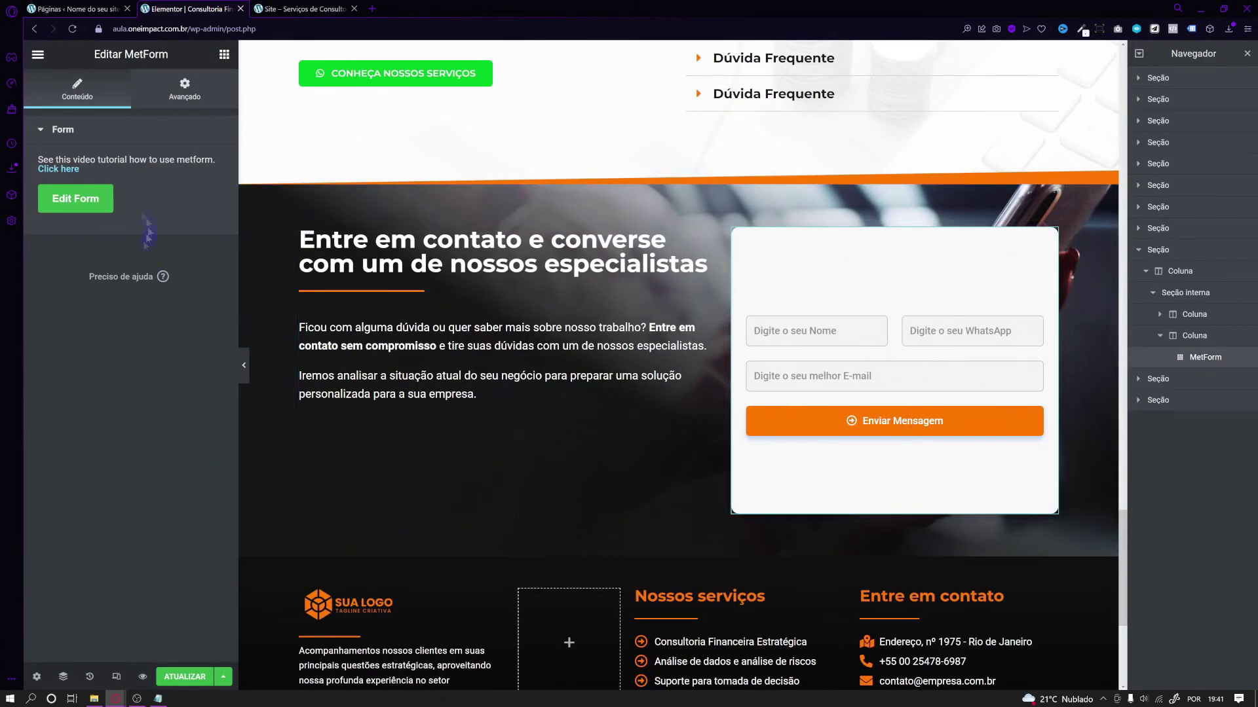
Reopen the contact form for editing and set its outer section's minimum height to 200 px.
left_click(75, 198)
left_click(622, 260)
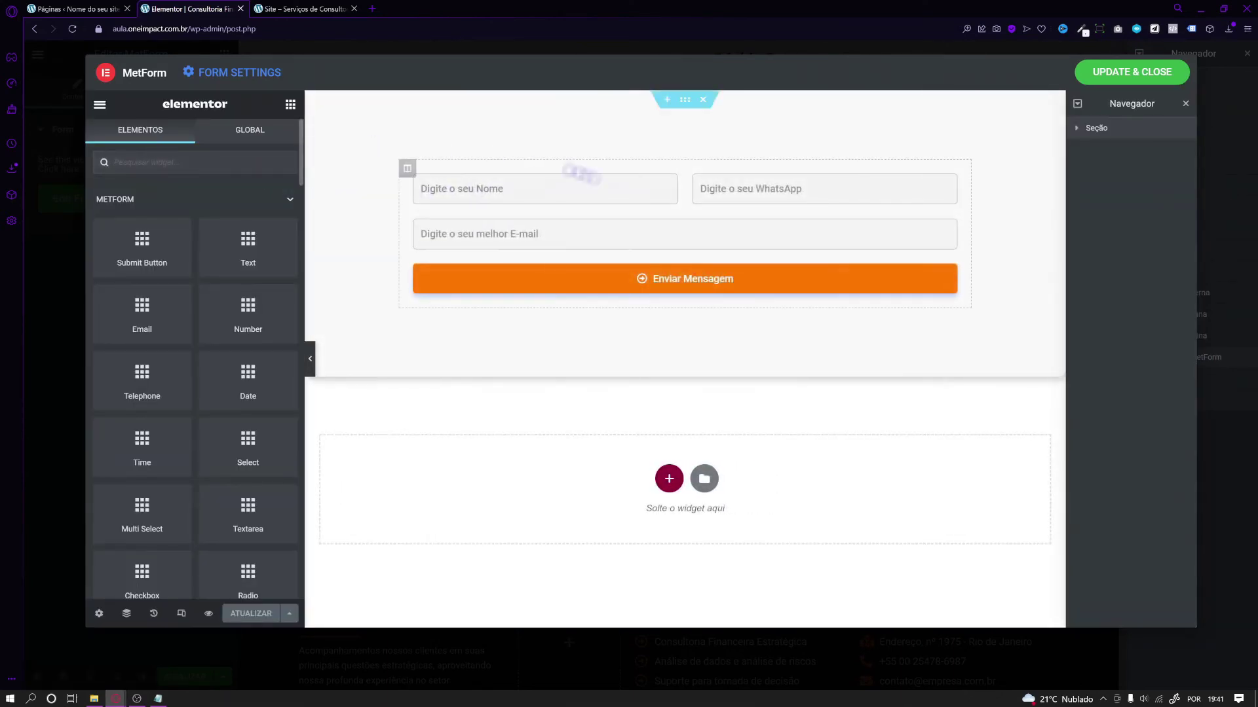
left_click(685, 100)
left_click_drag(140, 371, 123, 373)
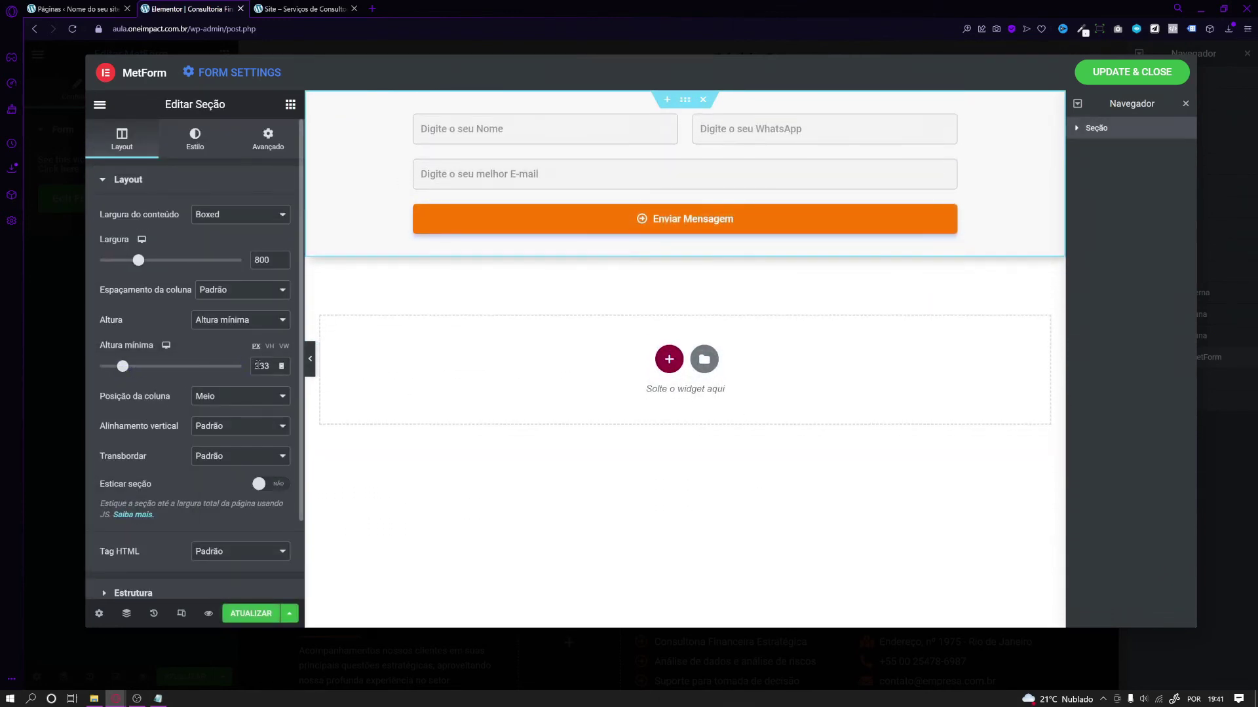
type("00")
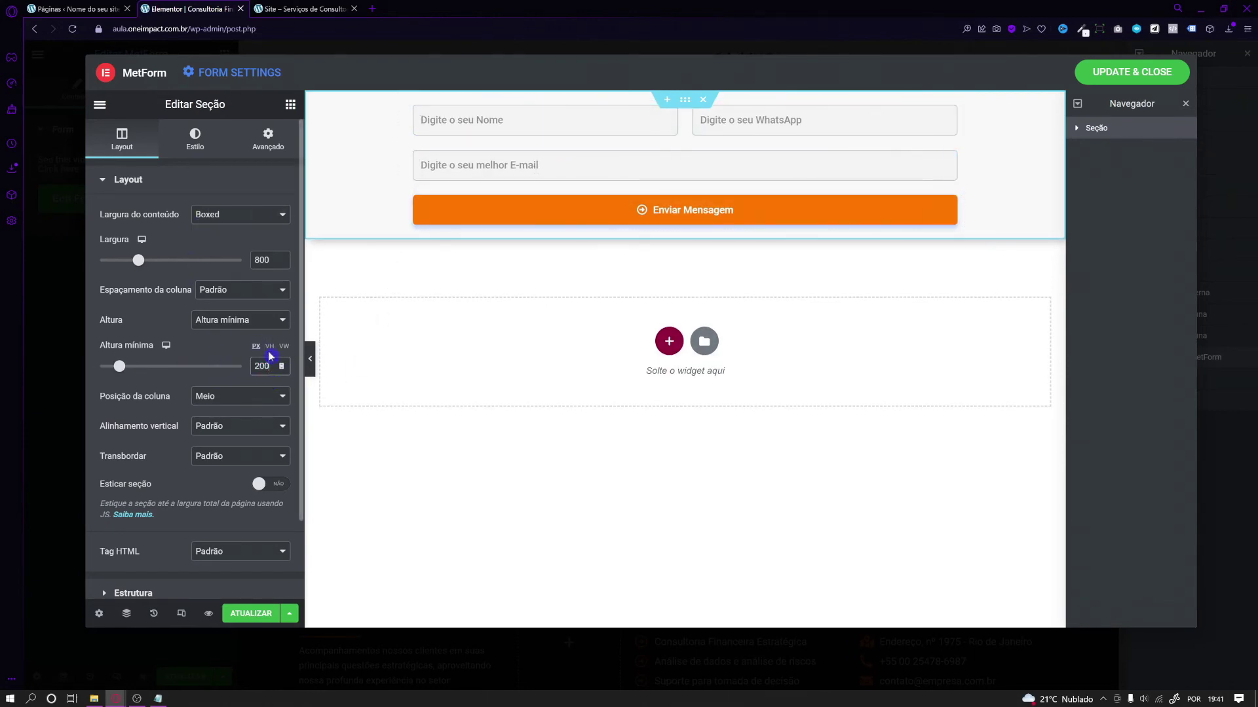
Set the form's outer section padding to 20 px on all sides.
left_click(273, 136)
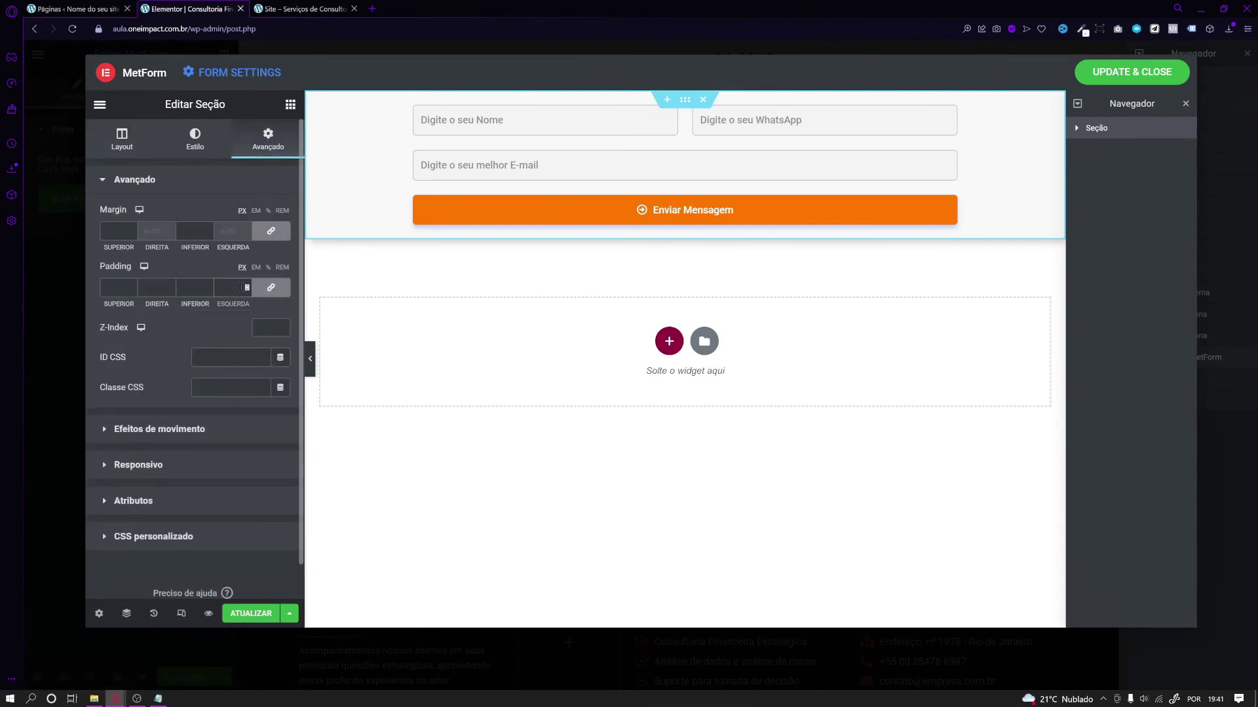
type("20")
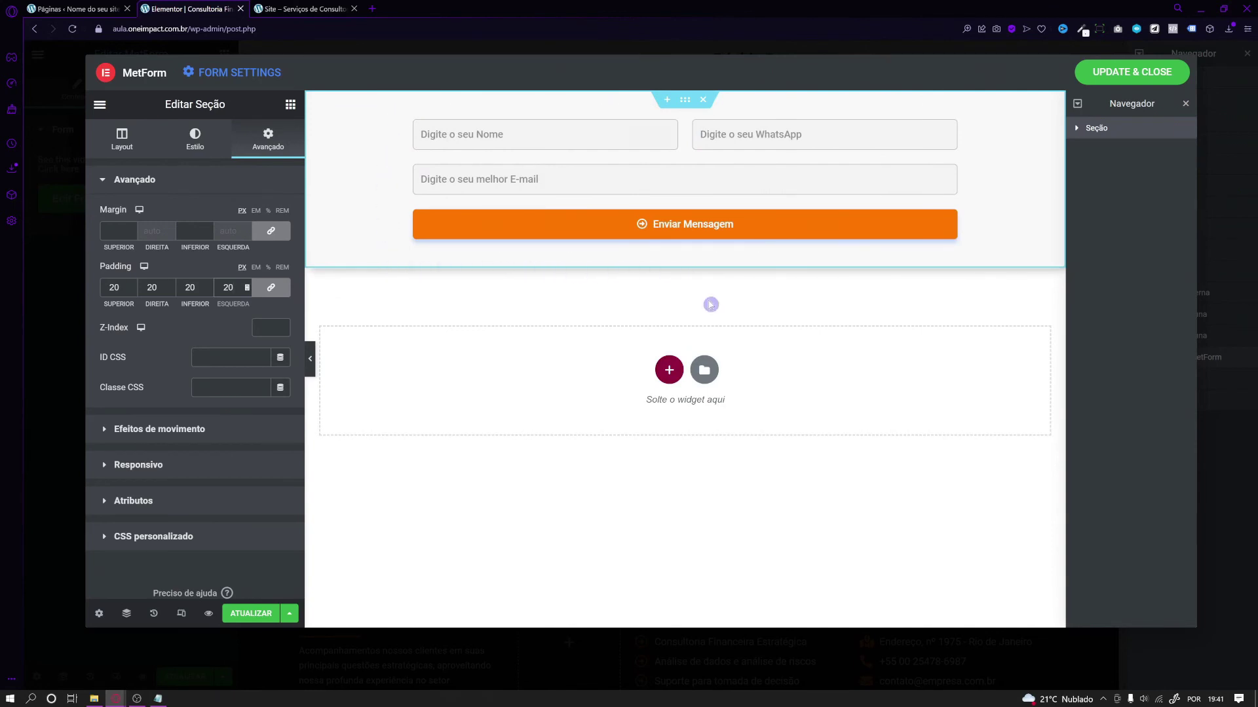
left_click(122, 139)
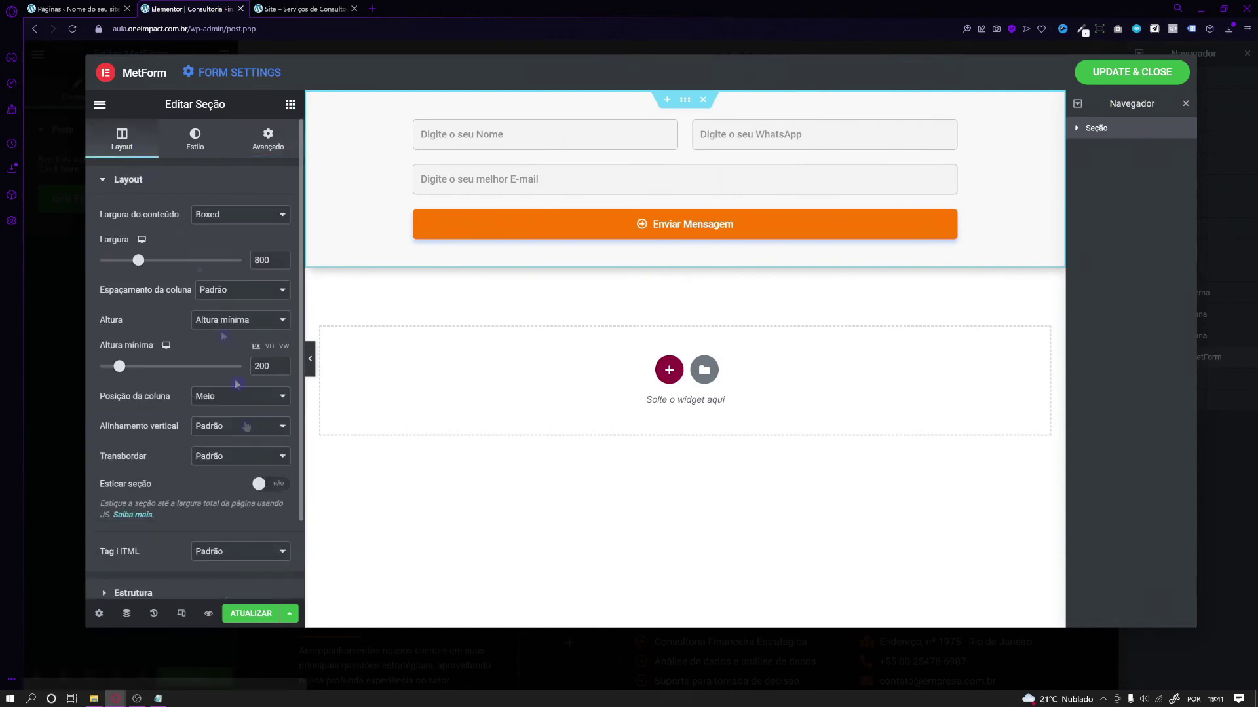
Save and close the resized form, and check how it looks in the page's contact section.
left_click(251, 613)
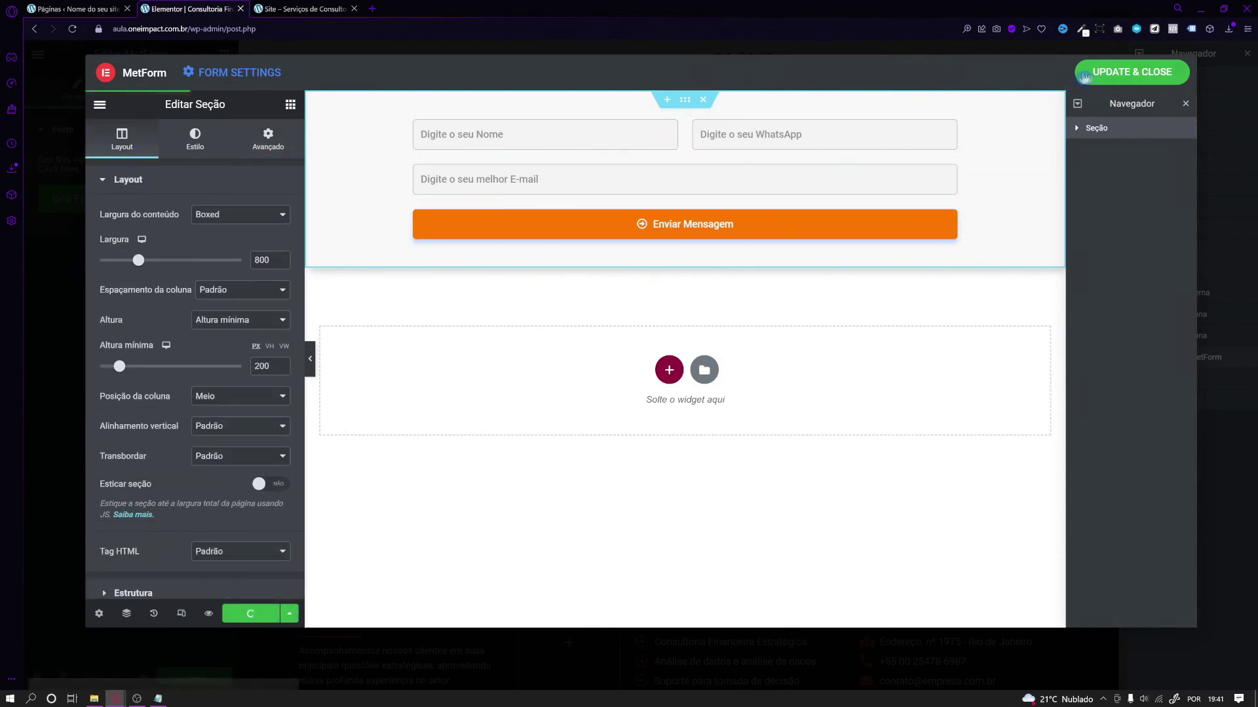
left_click(1132, 72)
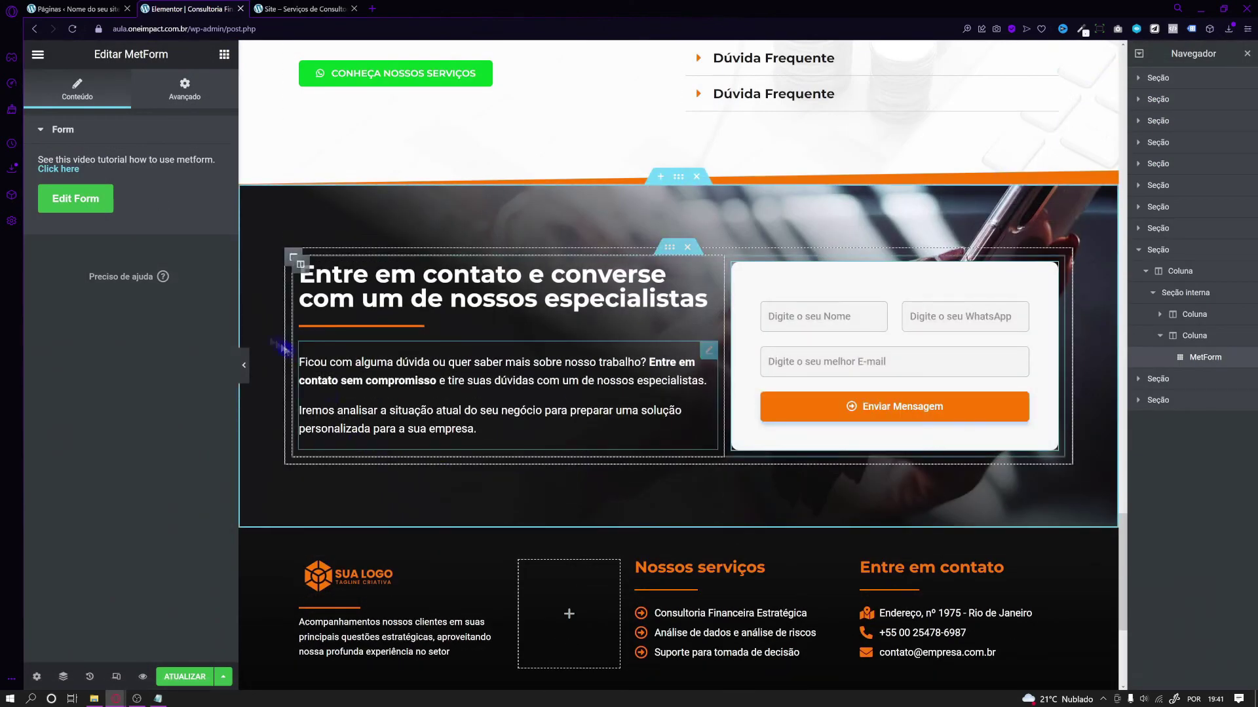
left_click(243, 364)
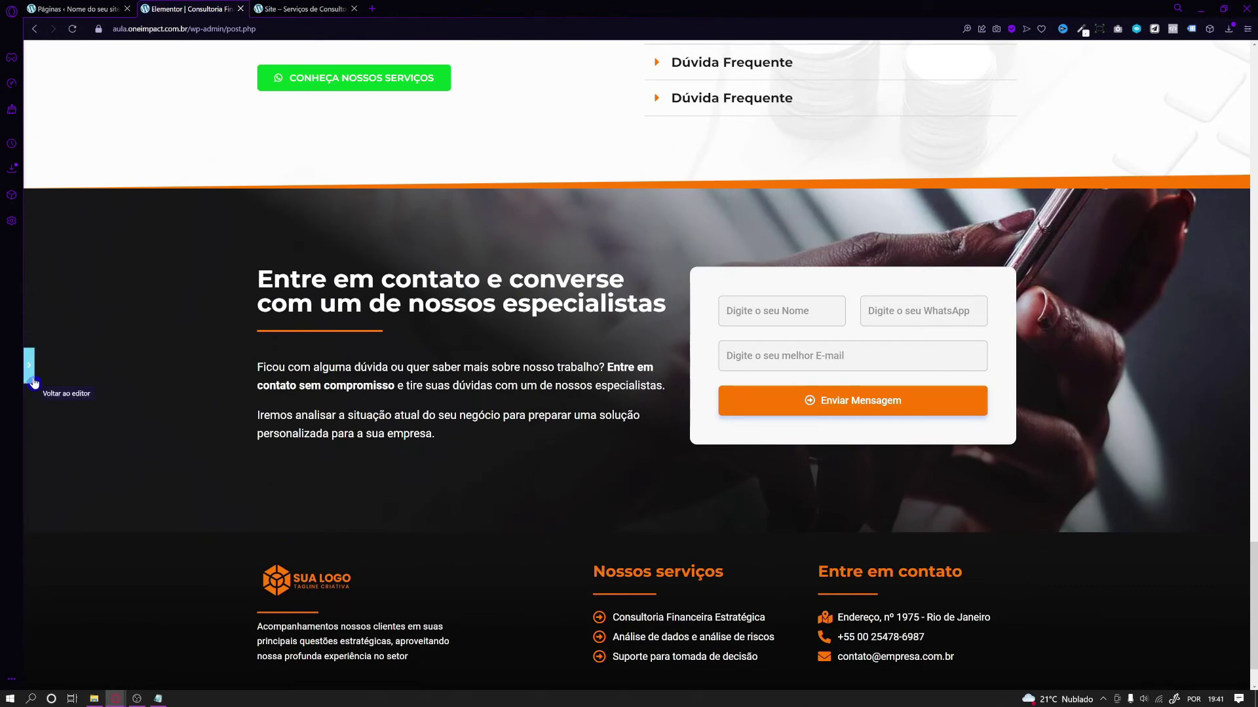
left_click(32, 379)
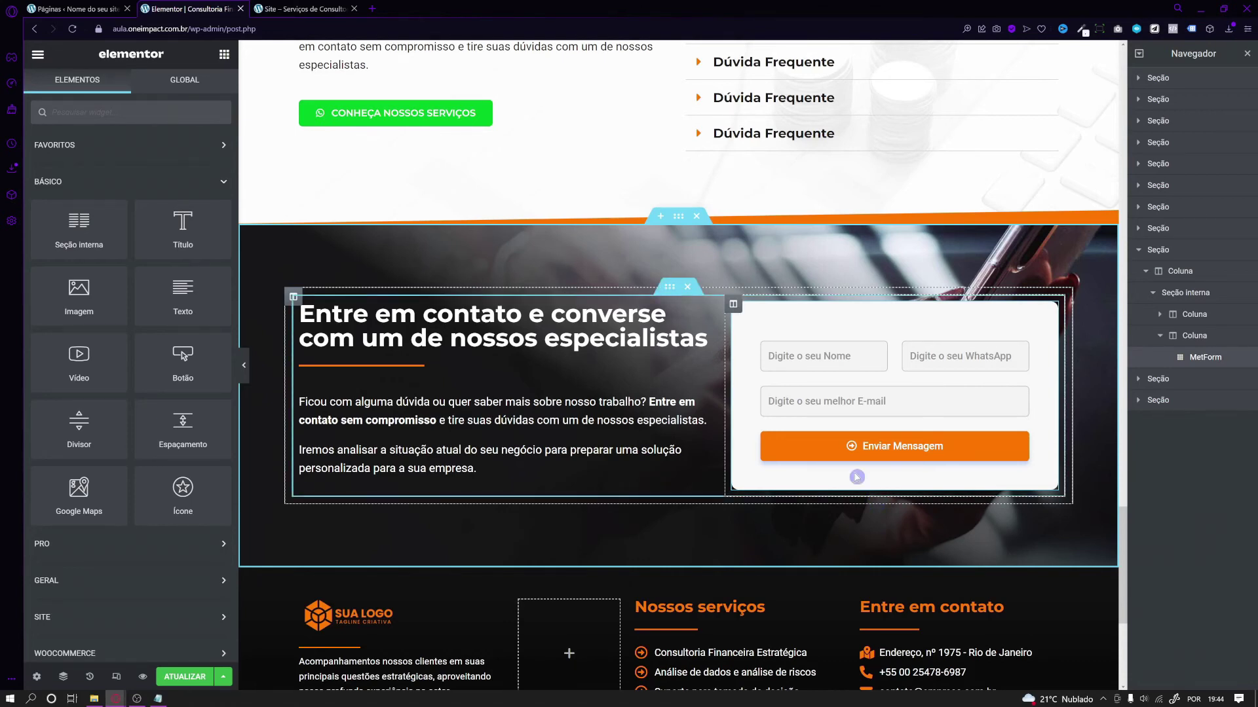
Switch the page to the mobile view and select the MetForm widget in the contact section.
left_click(852, 478)
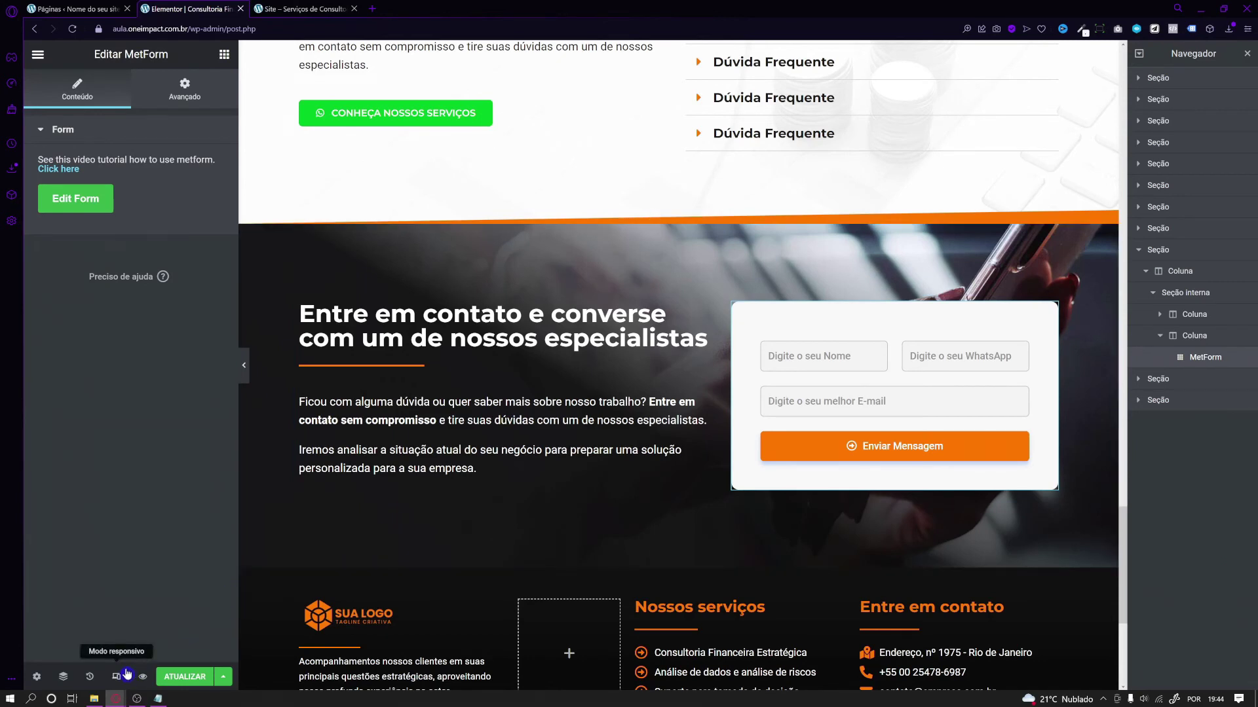
left_click(115, 684)
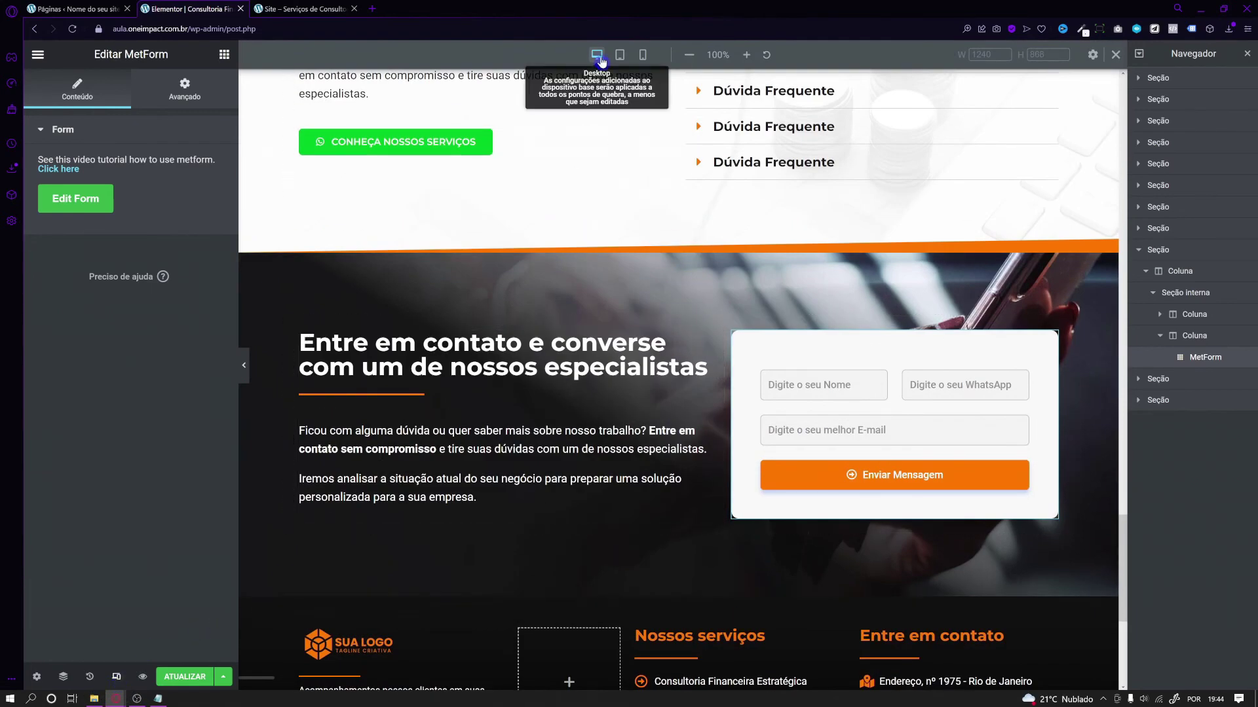
left_click(642, 56)
scroll(687, 349, "down", 5)
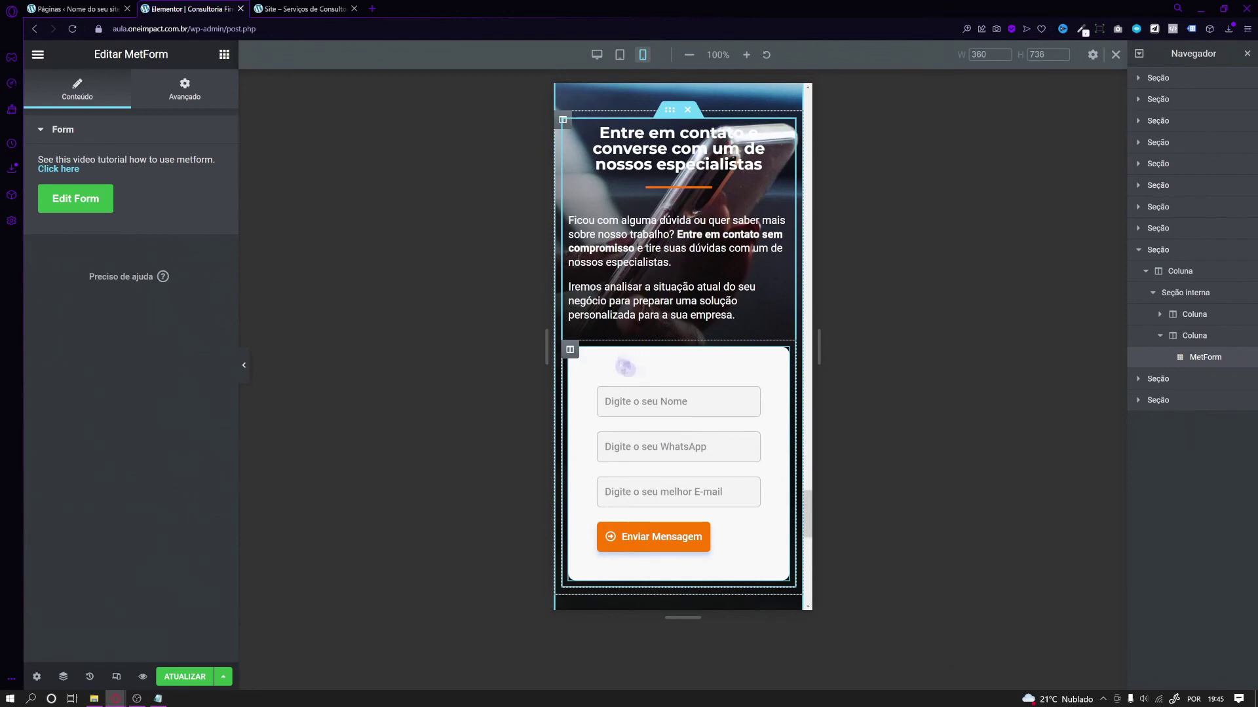
left_click(707, 295)
left_click(729, 364)
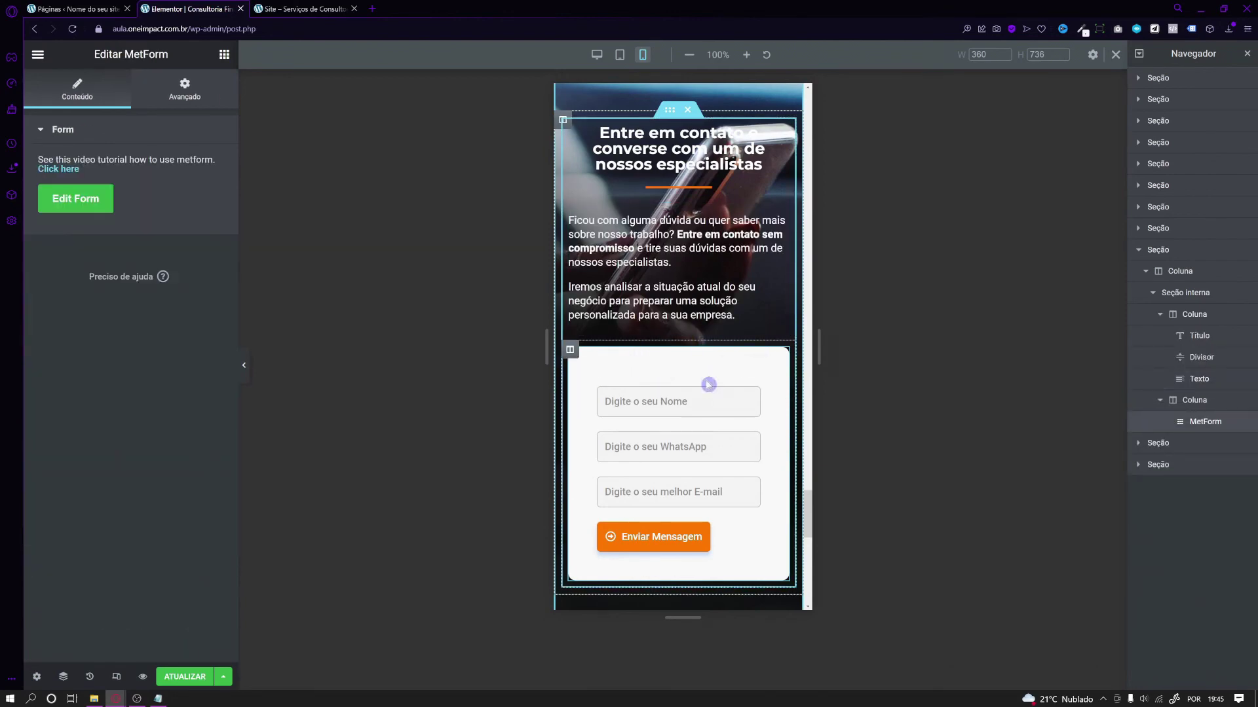
Open the selected form "Formulário de Contato" for editing and switch its editor to the mobile view.
left_click(92, 198)
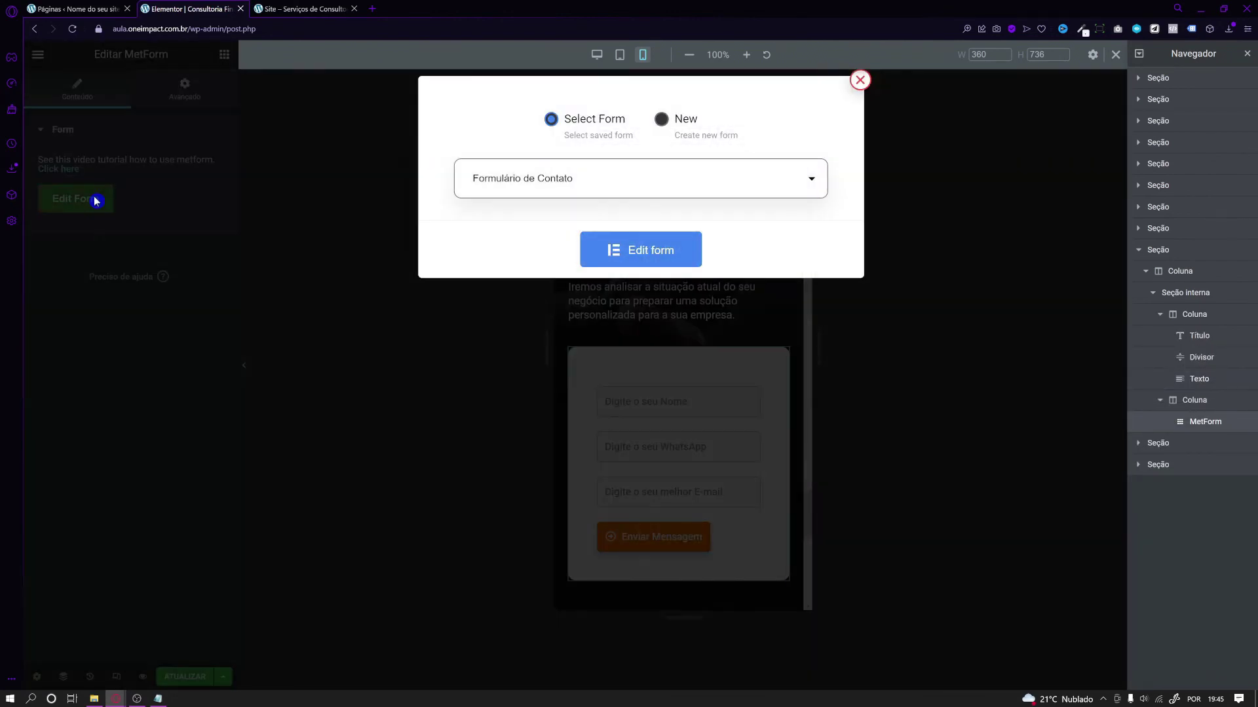
left_click(641, 249)
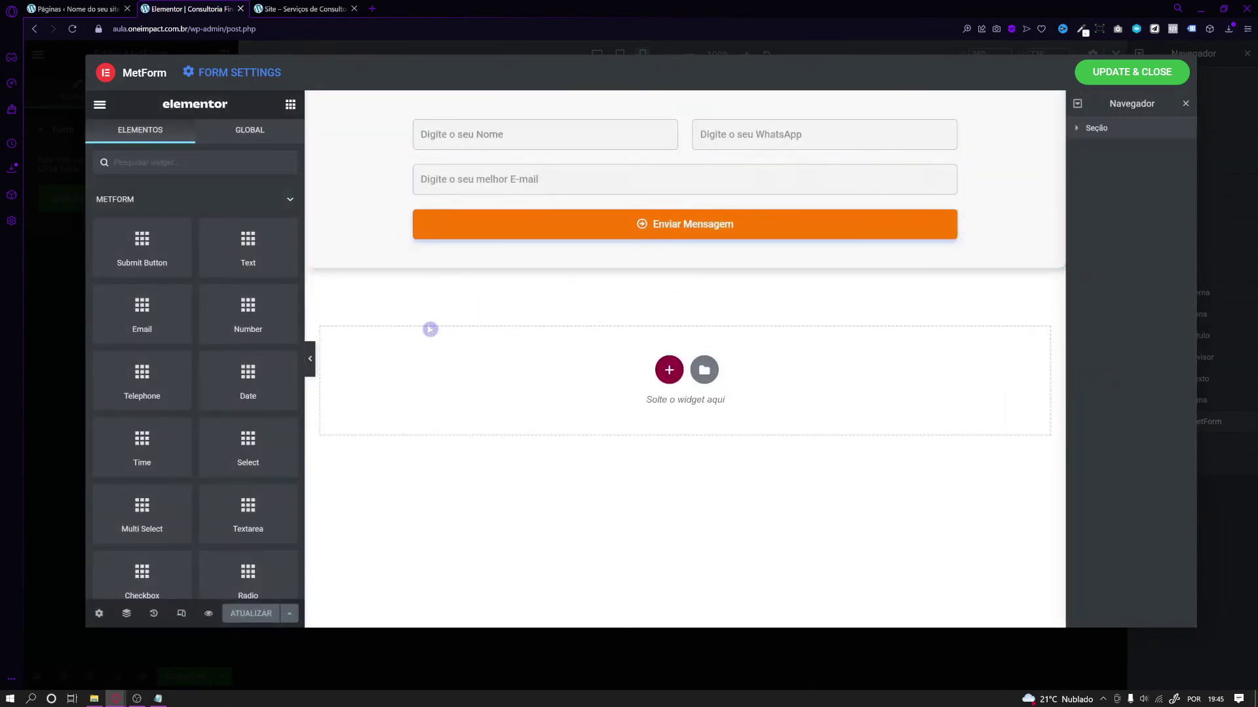
left_click(192, 611)
left_click(645, 105)
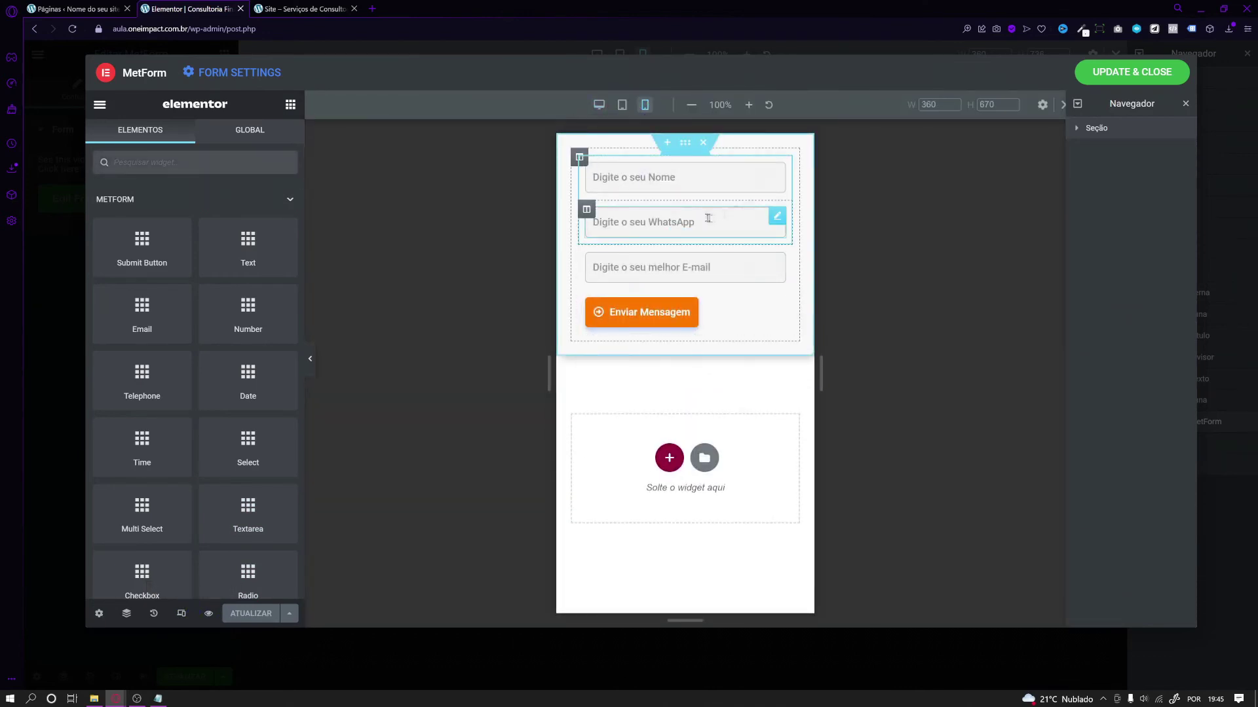
Set the outer section's mobile padding to 5 px on all sides and preview the form.
left_click(685, 143)
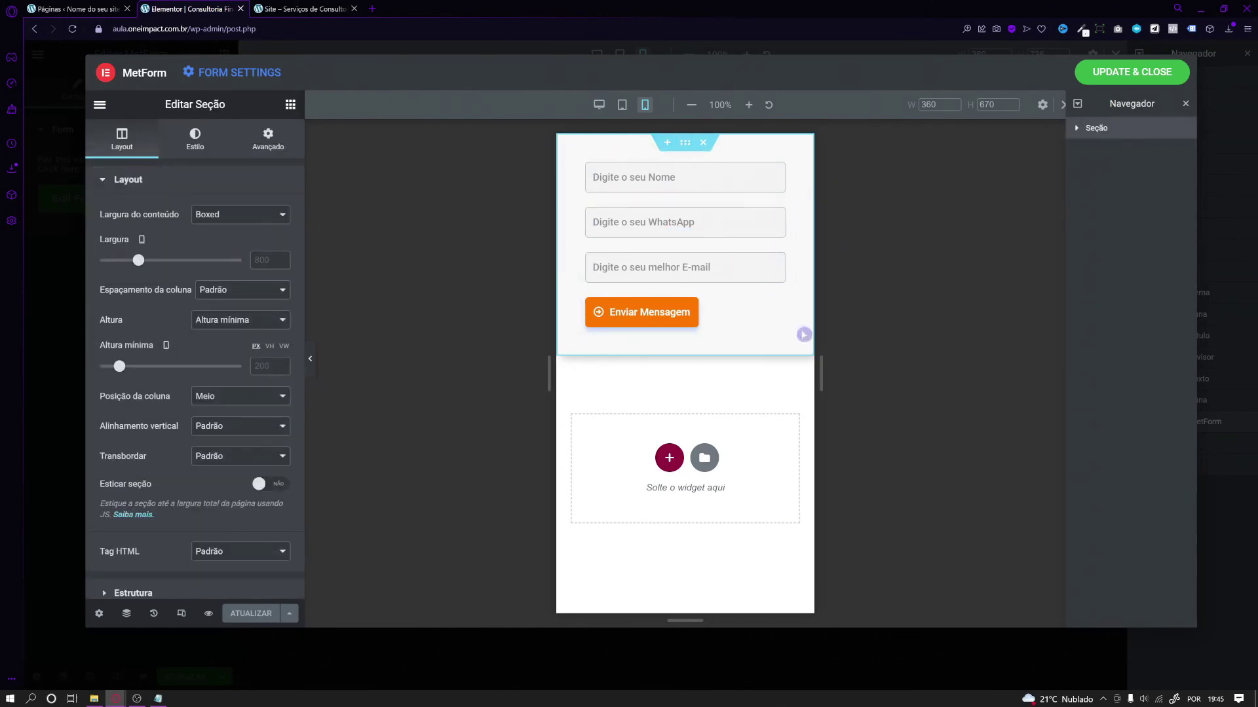
left_click(267, 139)
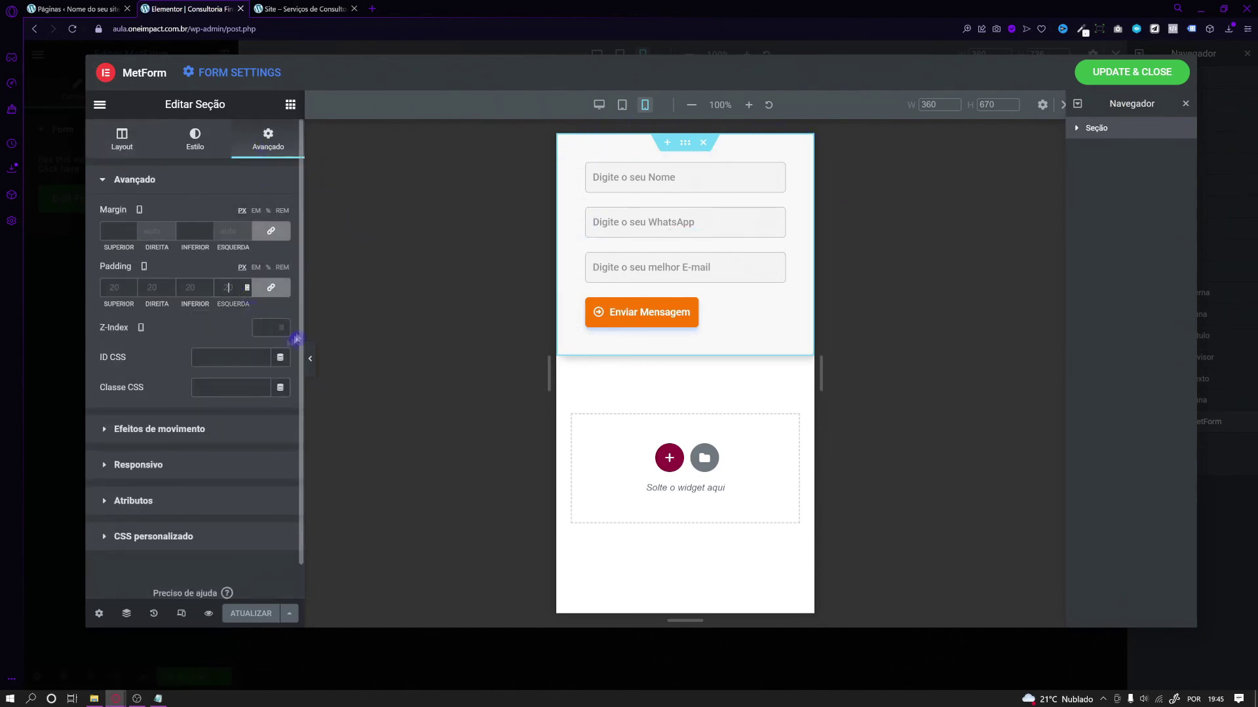
type("5")
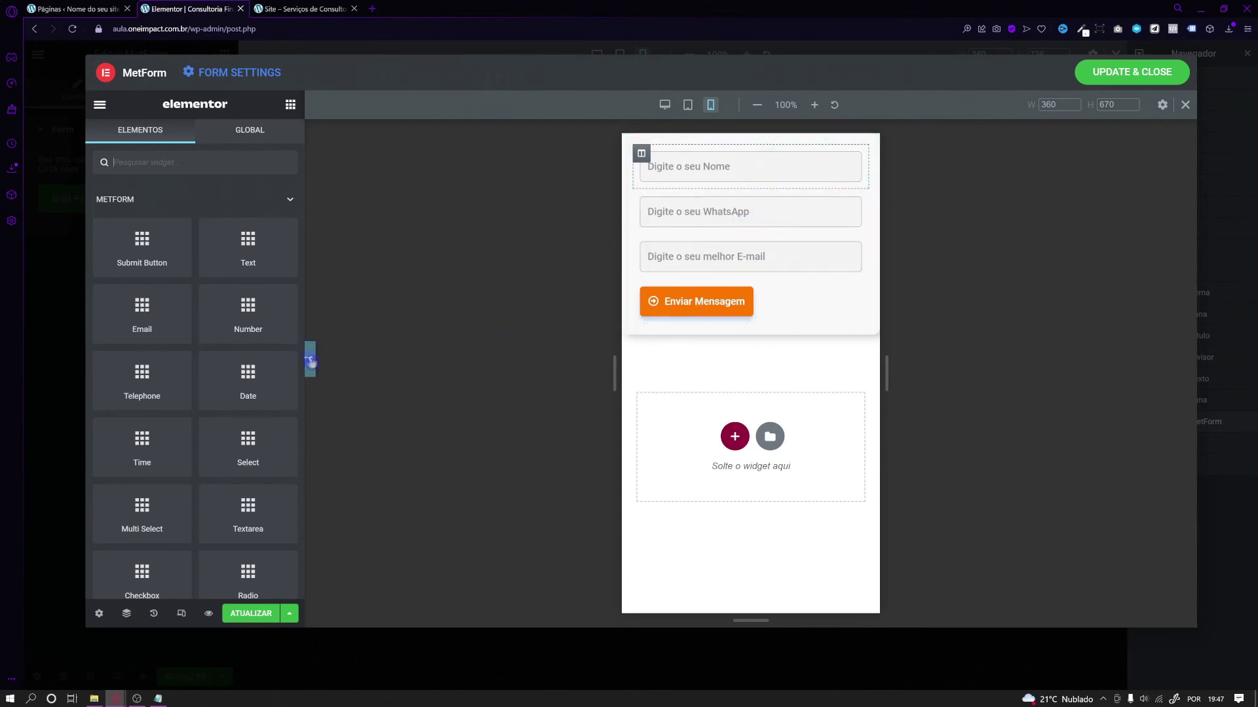
left_click(311, 362)
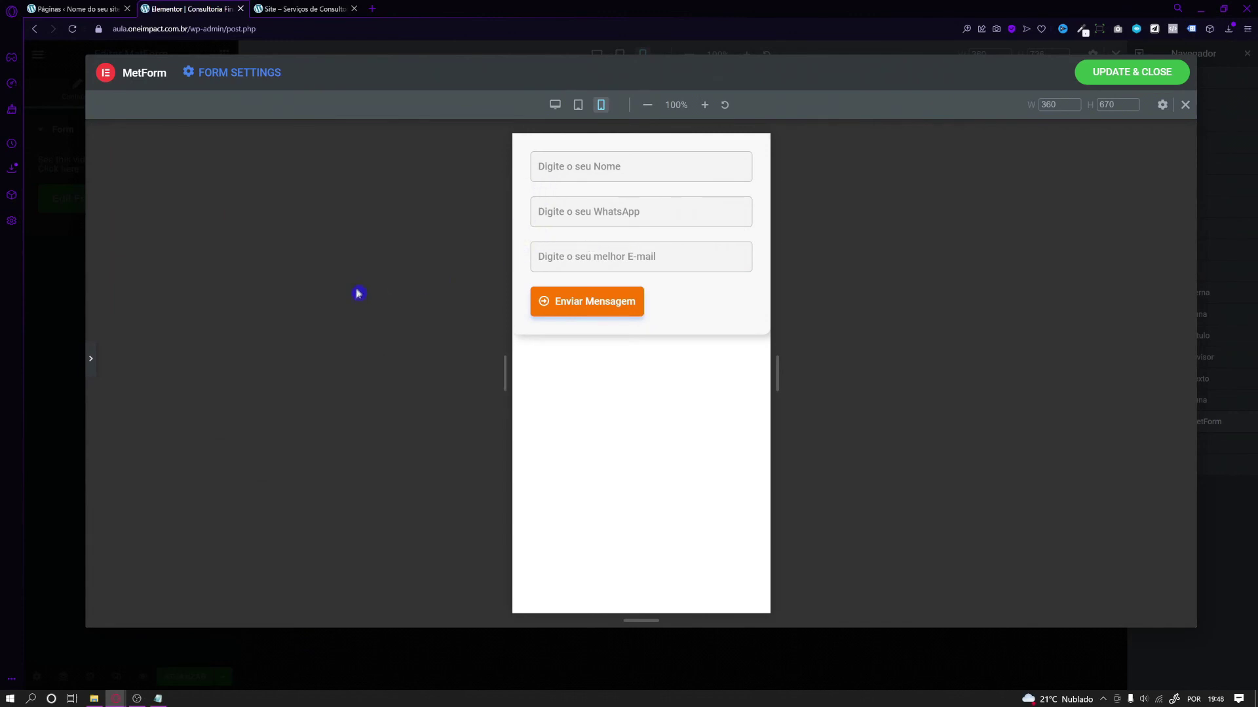
left_click(92, 360)
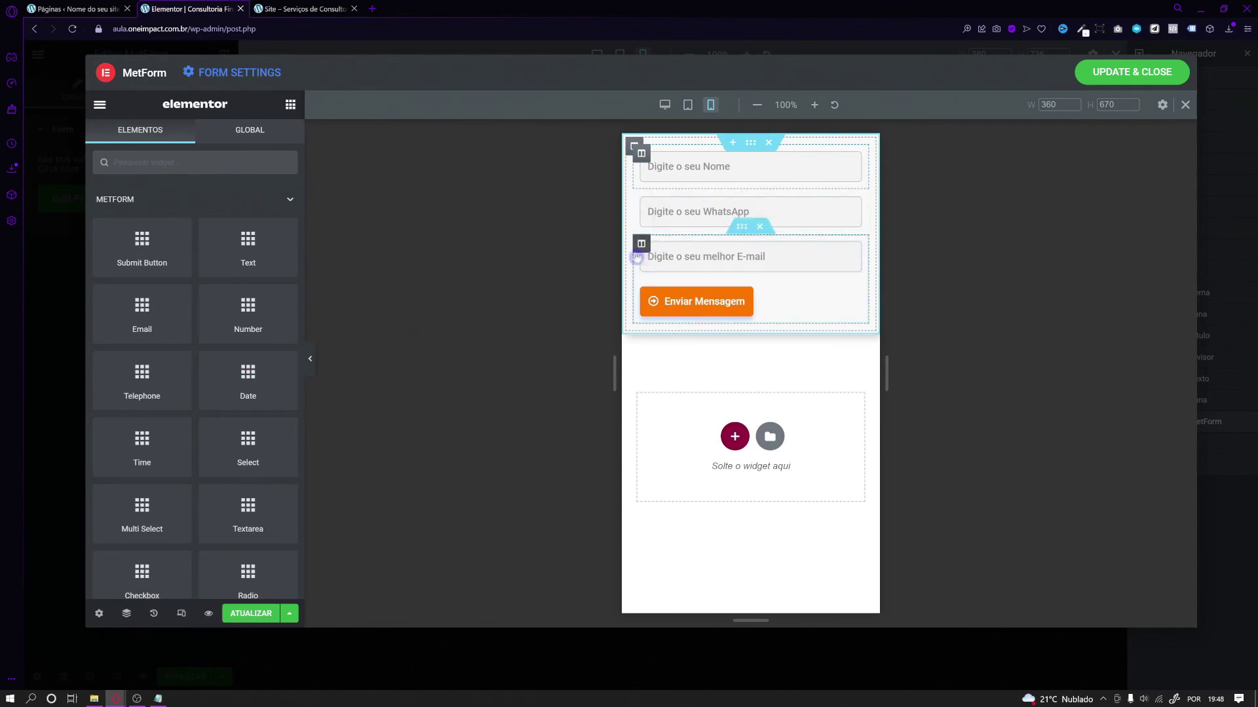
Set the mobile bottom margin of the name field's column to -10 px and preview the spacing.
left_click(641, 155)
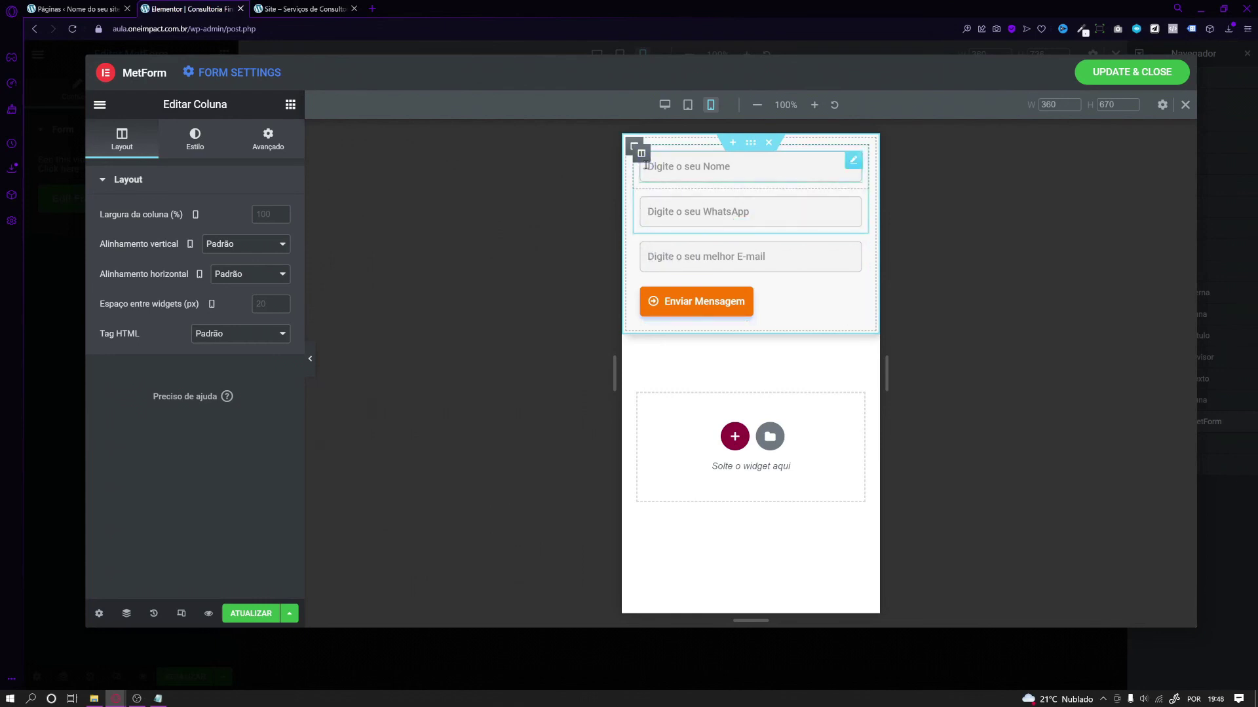
left_click(267, 157)
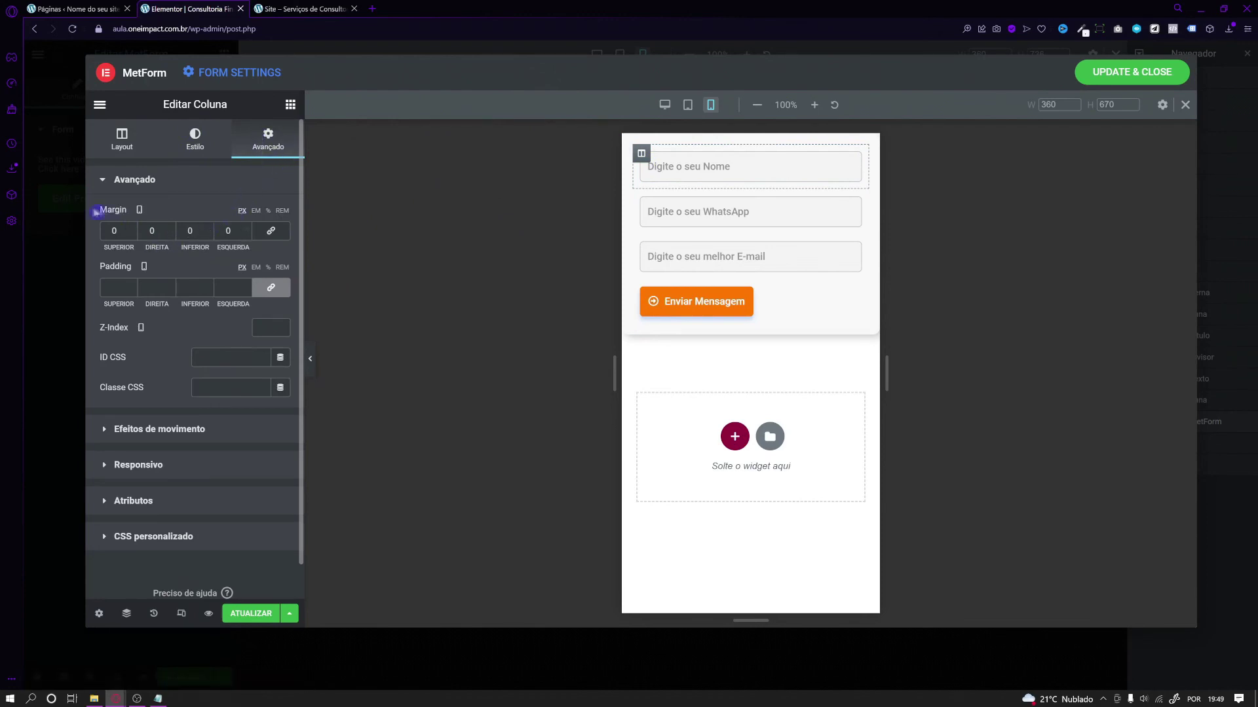
left_click(208, 230)
left_click(208, 230)
left_click(209, 230)
left_click(208, 230)
left_click(208, 230)
left_click(209, 230)
left_click(208, 230)
left_click(208, 231)
left_click(208, 230)
left_click(209, 231)
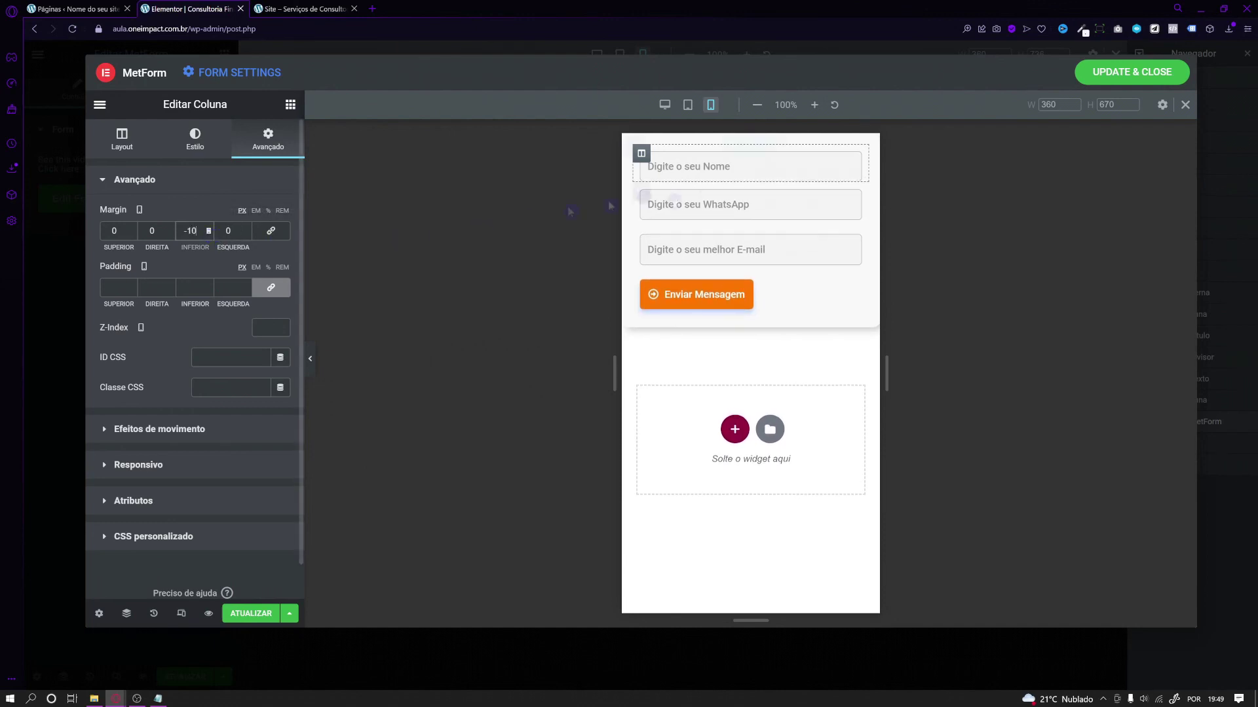
left_click(310, 358)
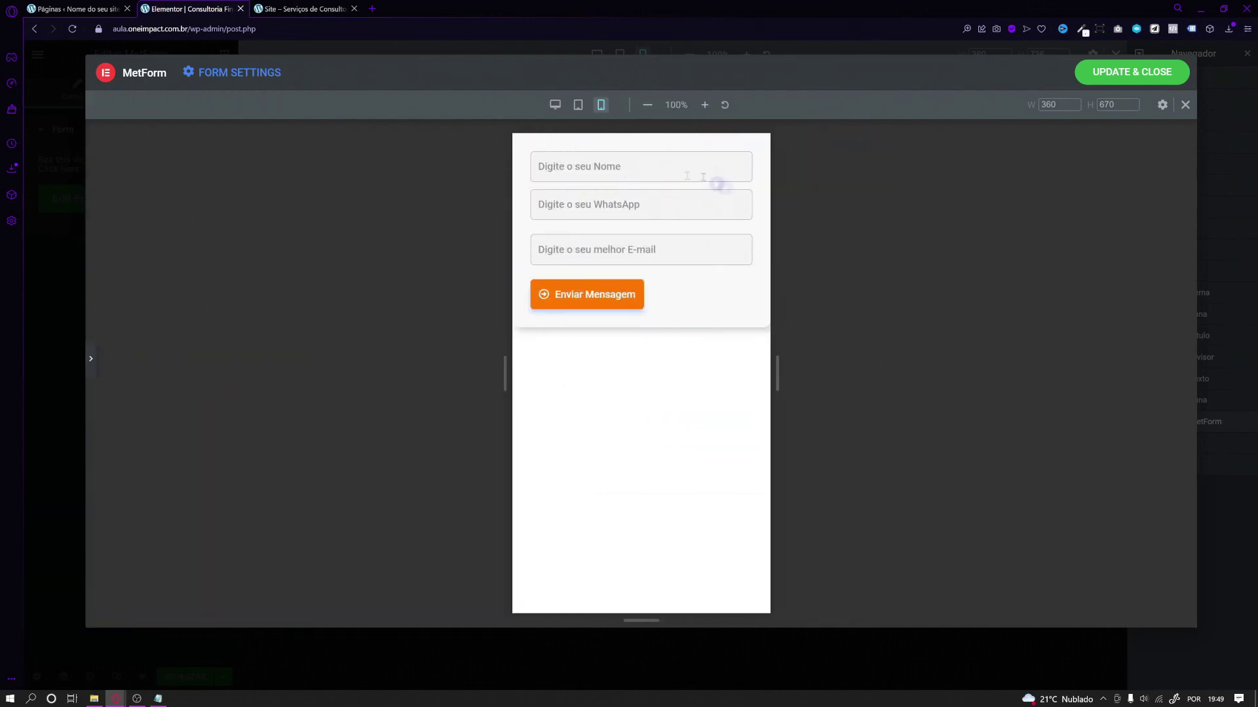
left_click(91, 358)
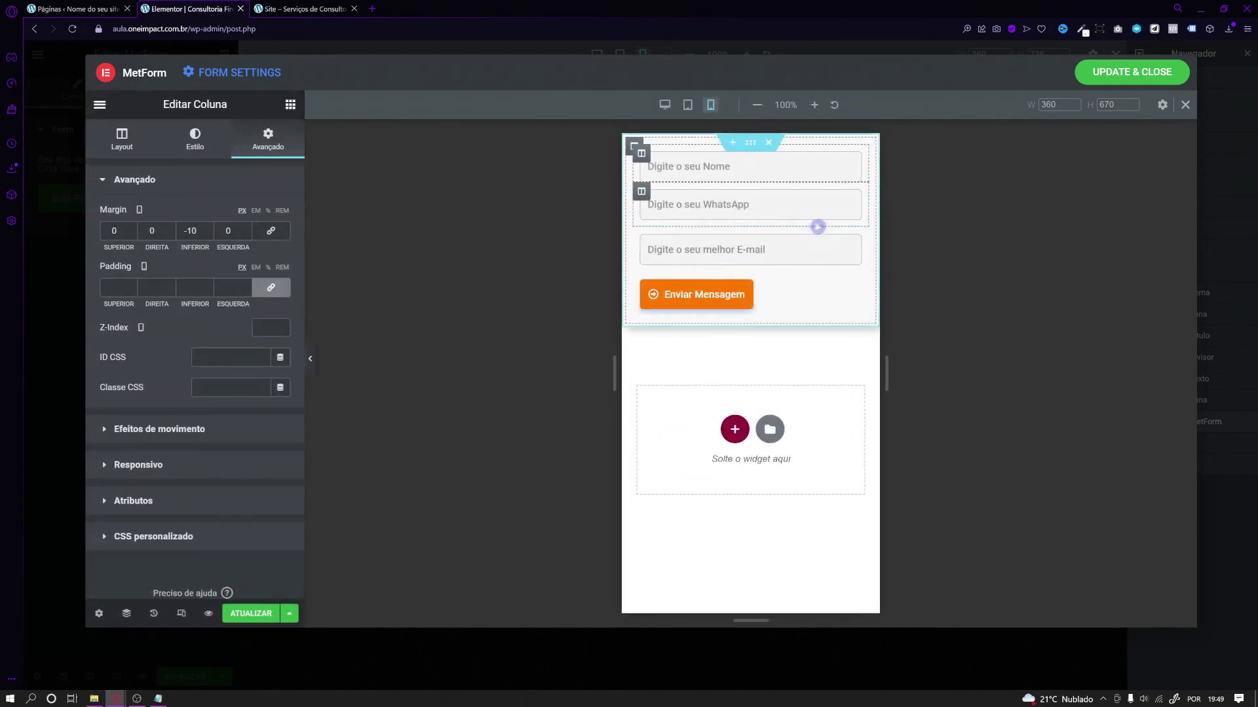
Set the mobile bottom margin of the WhatsApp field's column to -10 px and preview the spacing.
left_click(641, 191)
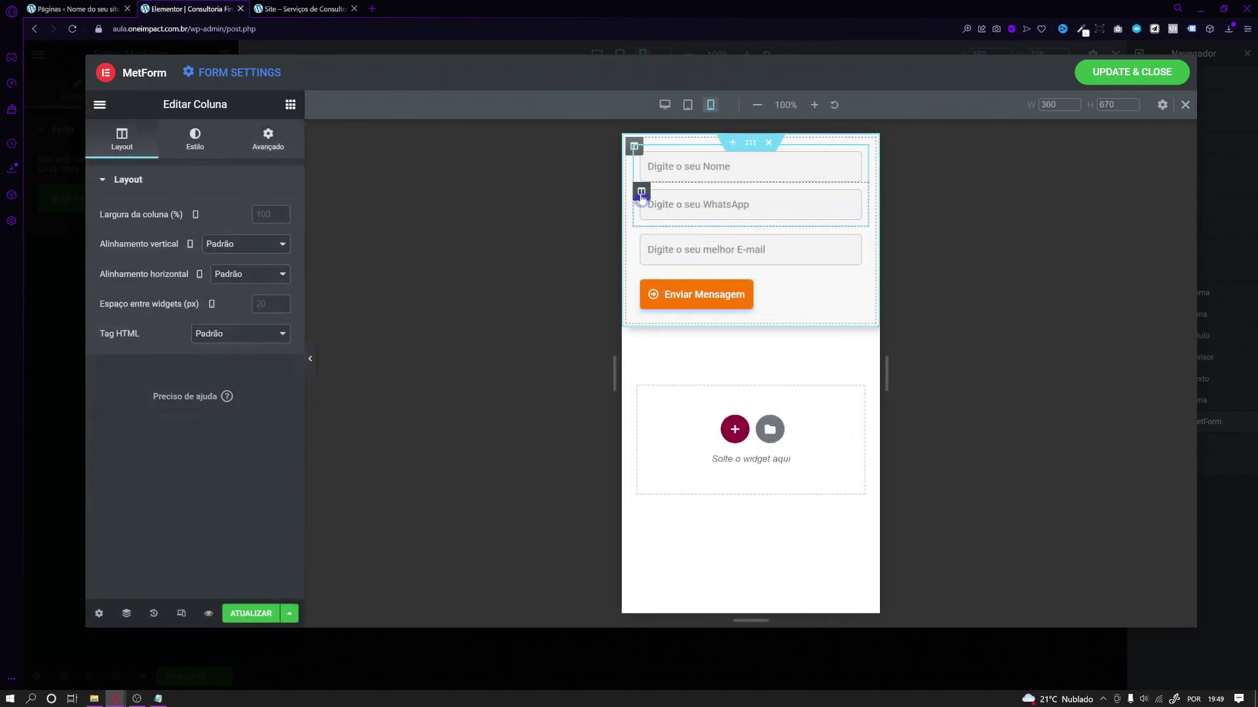
left_click(268, 139)
left_click(269, 231)
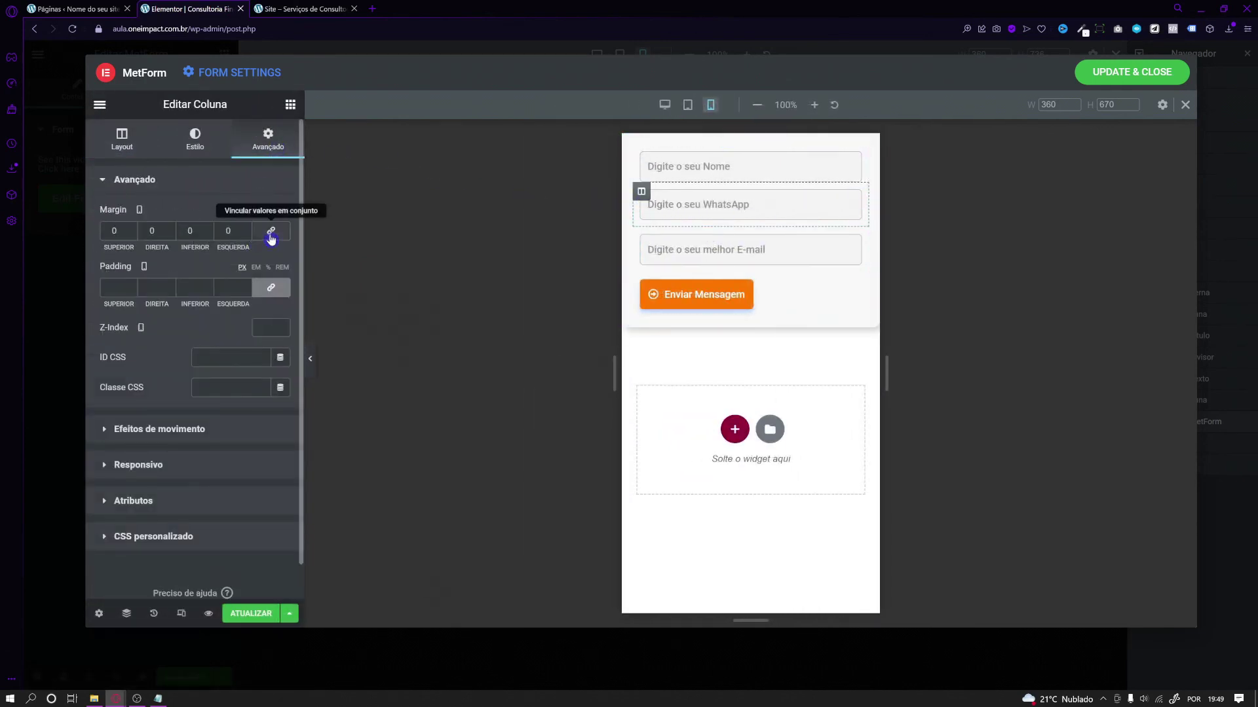
left_click(207, 233)
left_click(207, 233)
left_click(207, 233)
left_click(207, 233)
left_click(207, 233)
left_click(207, 233)
left_click(207, 233)
left_click(207, 233)
left_click(207, 233)
left_click(207, 233)
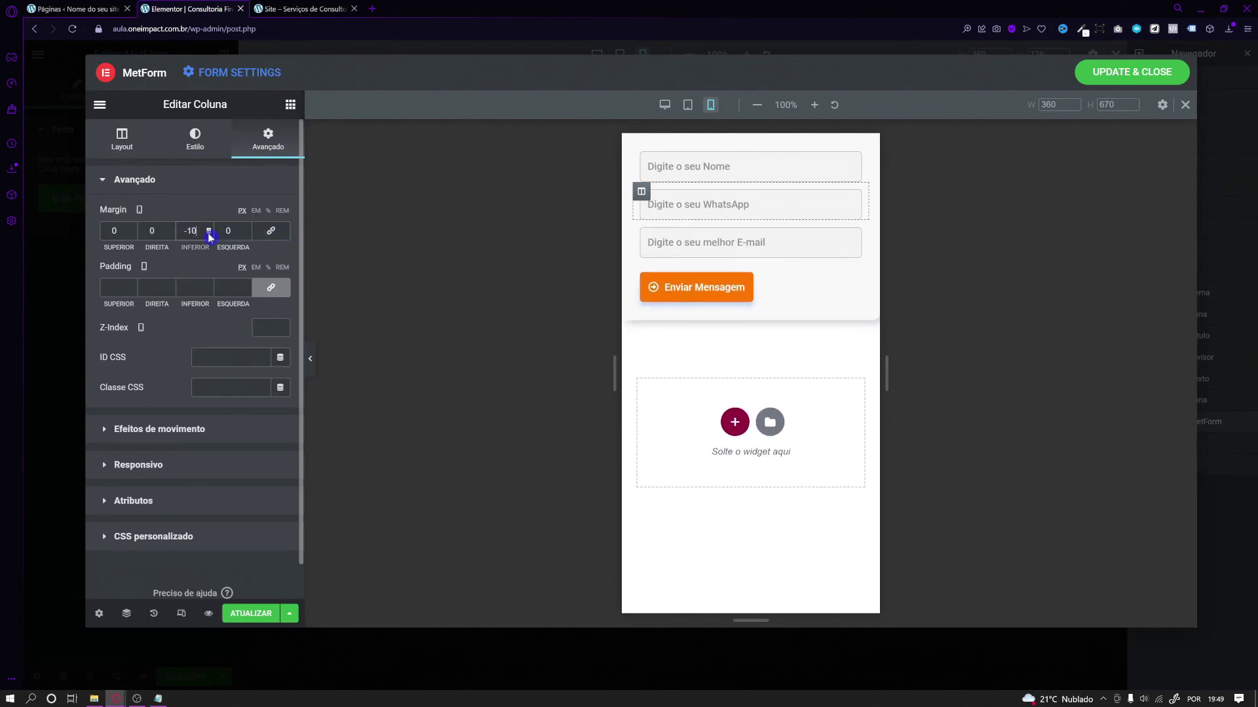
left_click(307, 359)
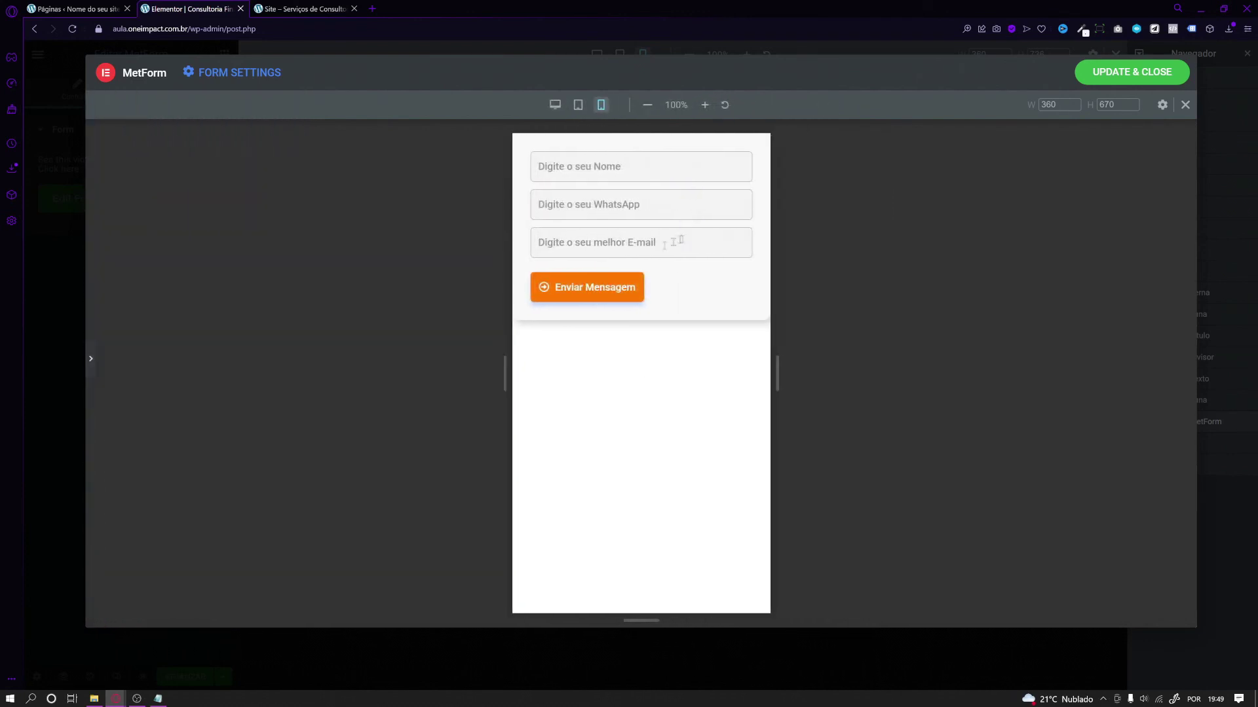
left_click(86, 359)
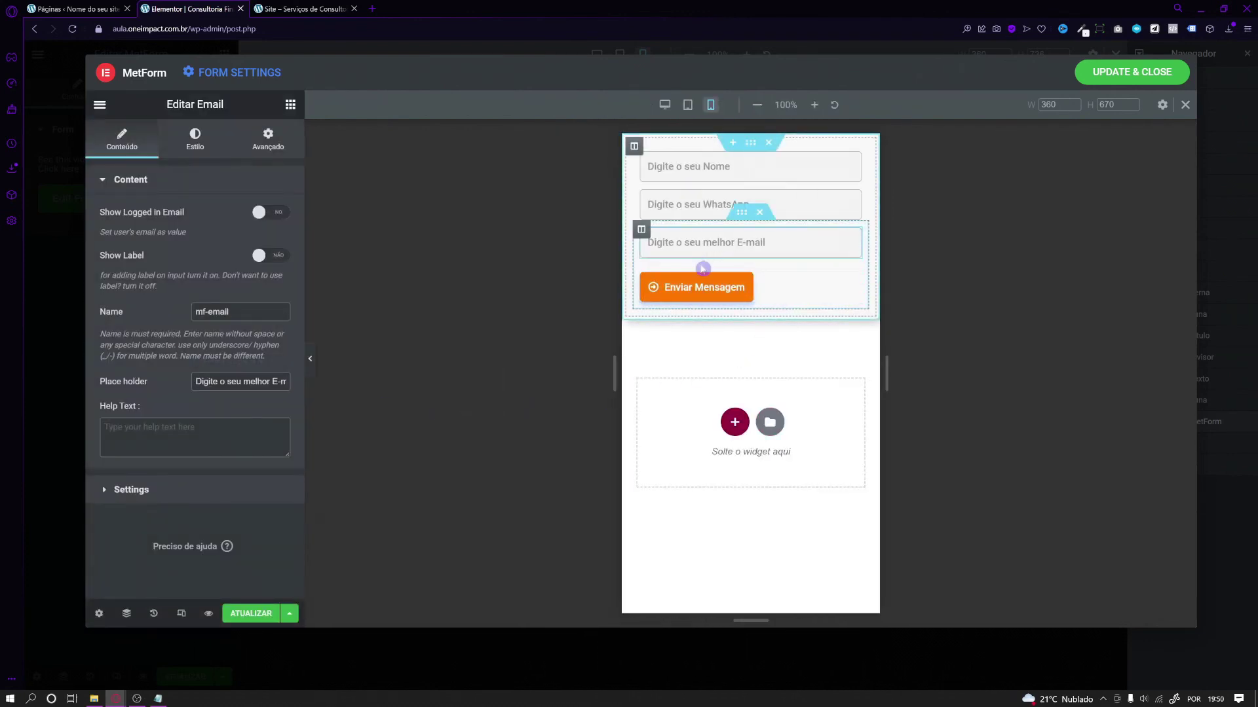
left_click(309, 359)
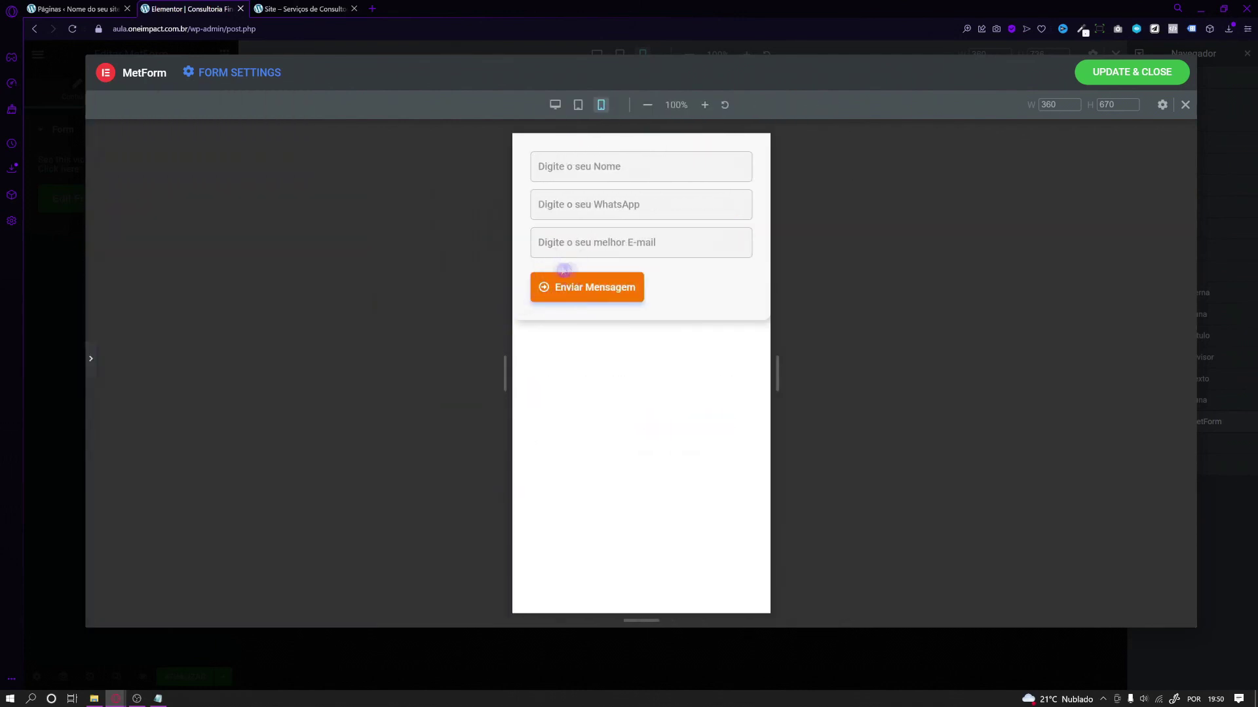
left_click(91, 358)
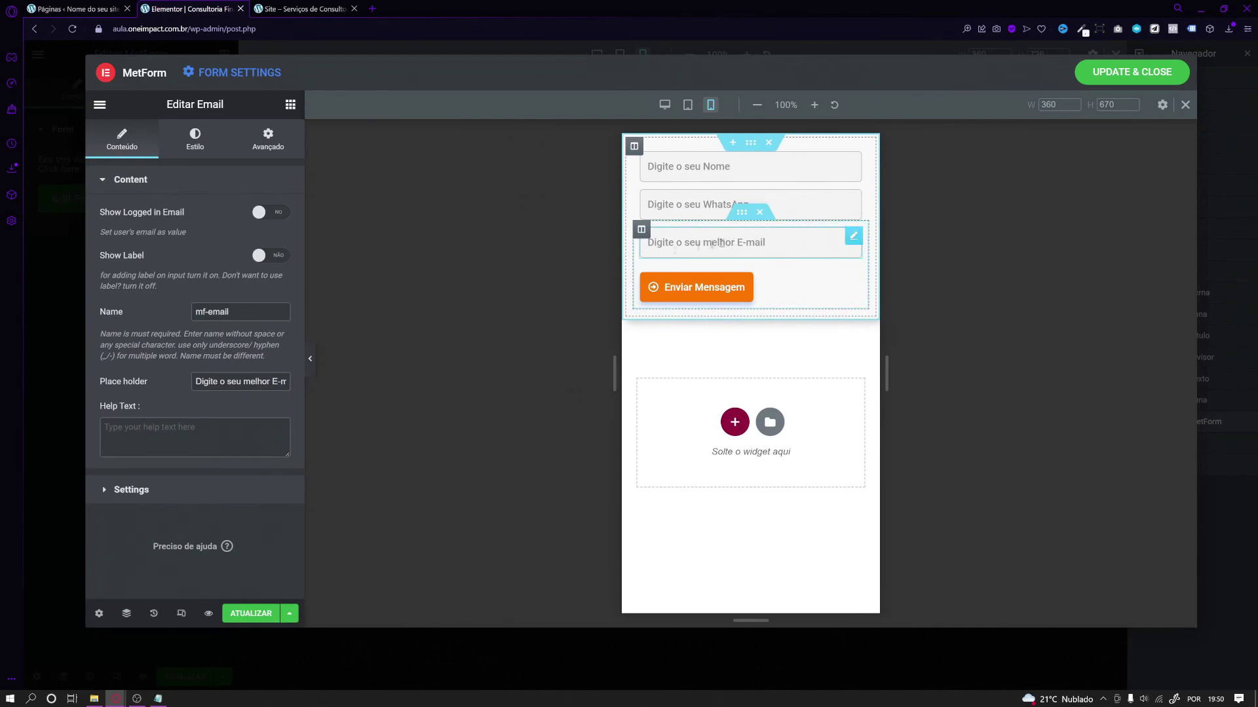
Set the email field's mobile bottom margin to -10 px and preview the gap above the submit button.
left_click(265, 139)
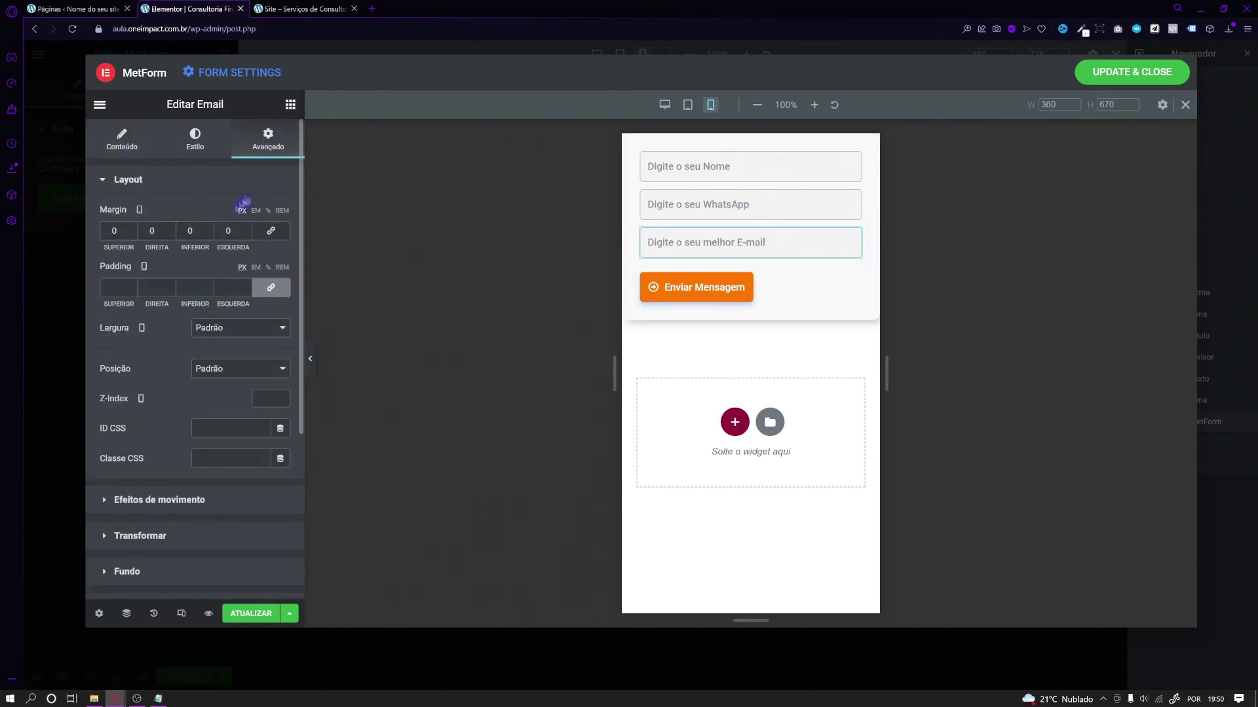
left_click(207, 234)
left_click(207, 234)
left_click(207, 234)
left_click(207, 234)
left_click(207, 234)
left_click(207, 233)
left_click(207, 234)
left_click(207, 234)
left_click(207, 234)
left_click(207, 234)
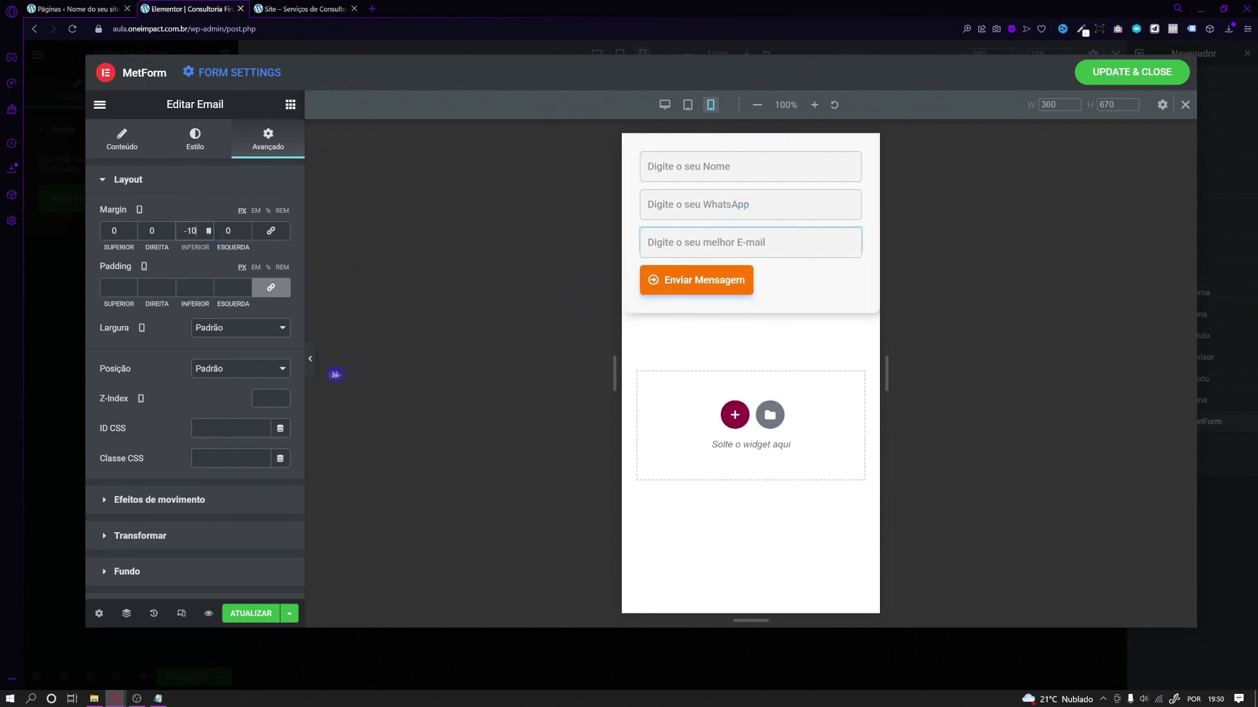
left_click(310, 358)
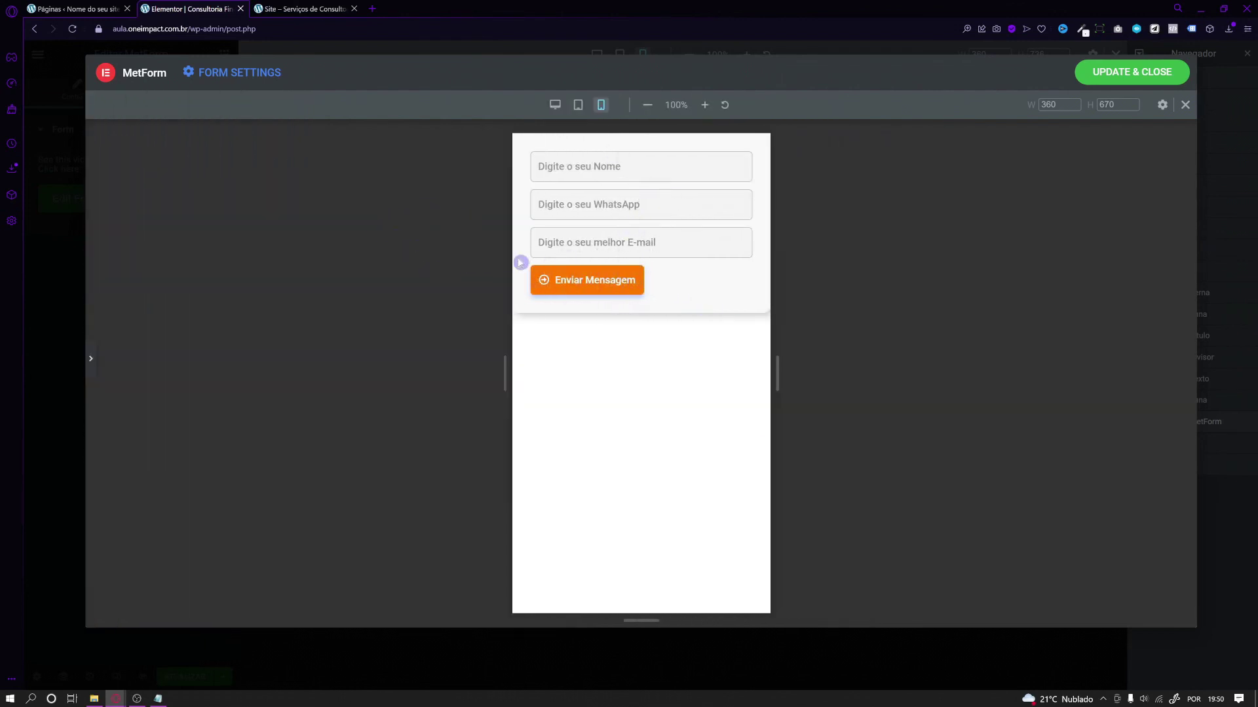
left_click(91, 358)
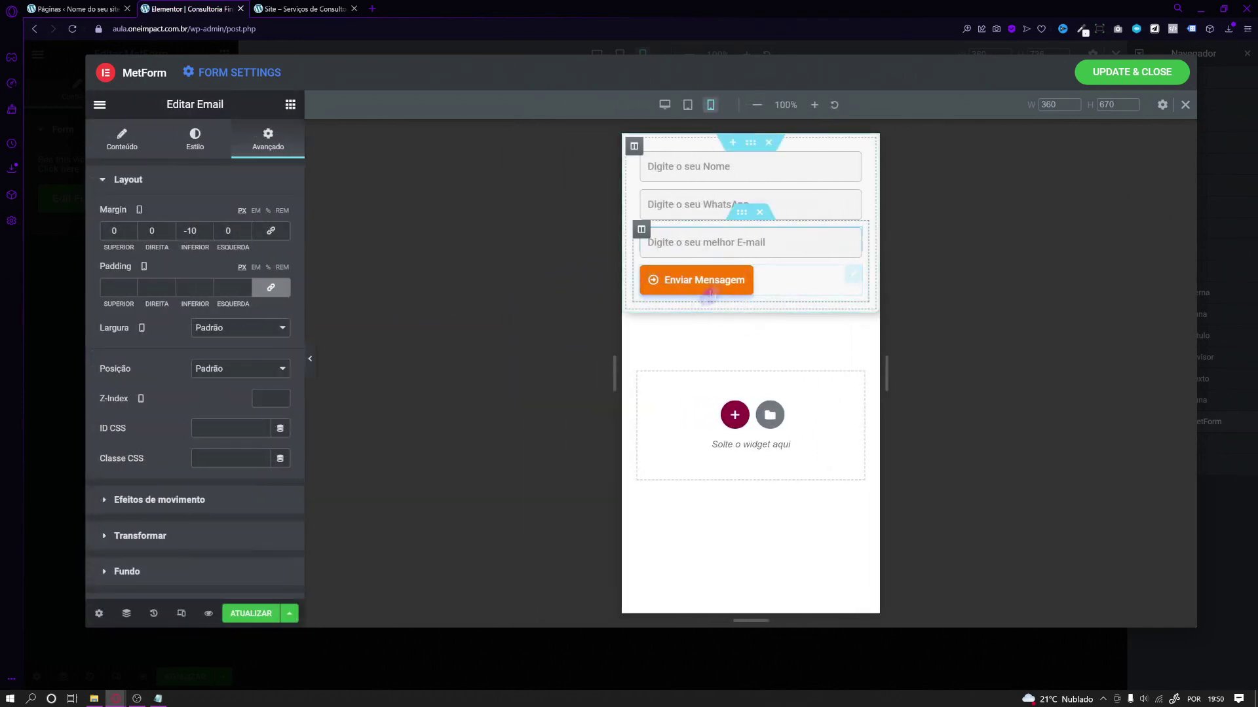
Set the submit button's mobile alignment to justified, after trying centered, and preview the form.
left_click(852, 276)
left_click(241, 275)
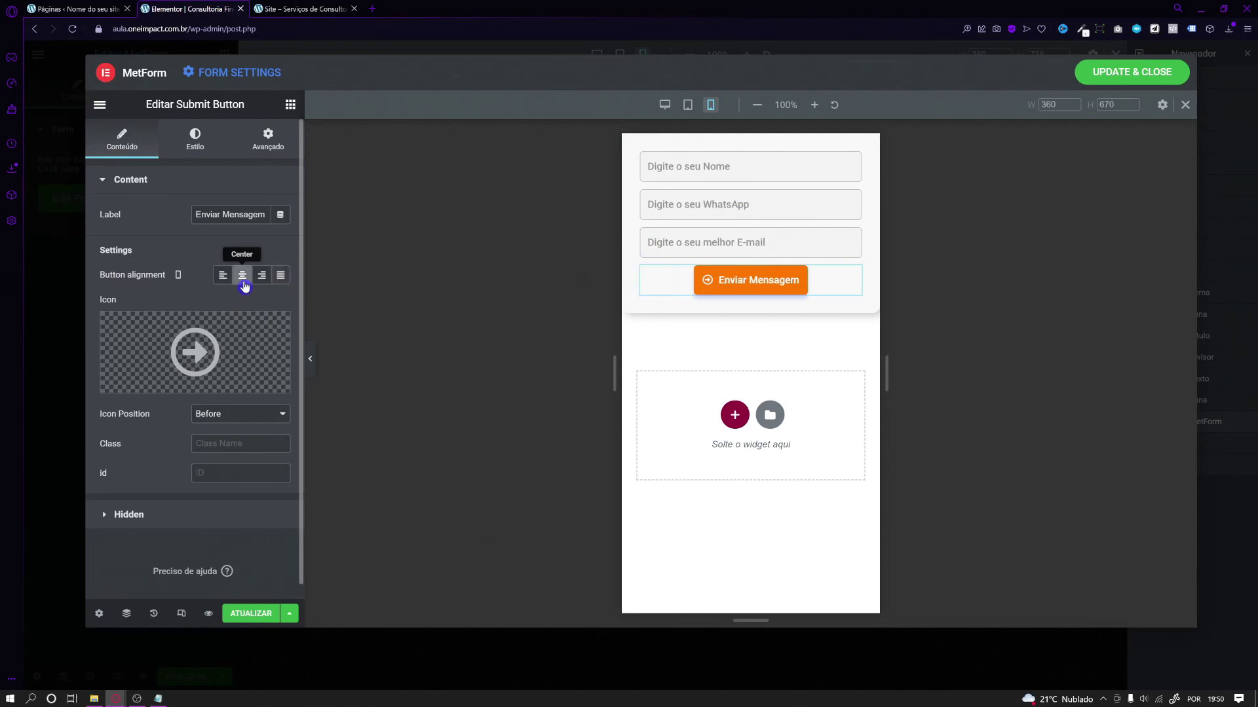
left_click(286, 277)
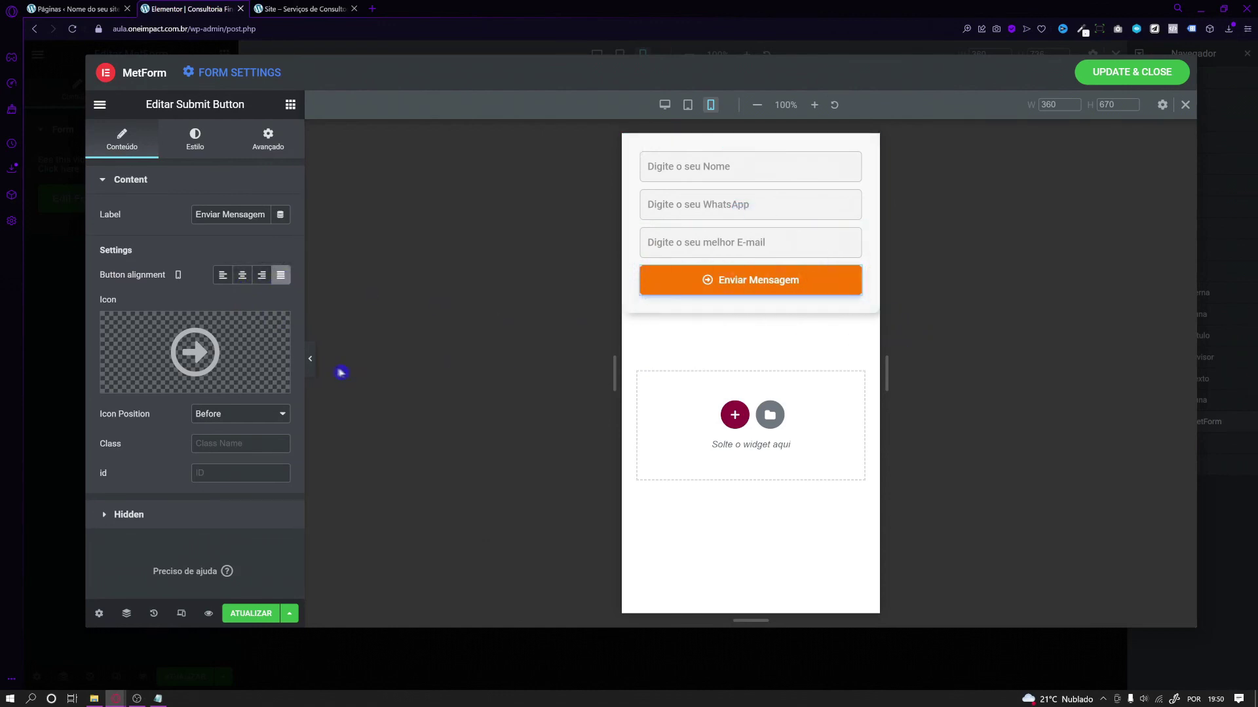
left_click(310, 359)
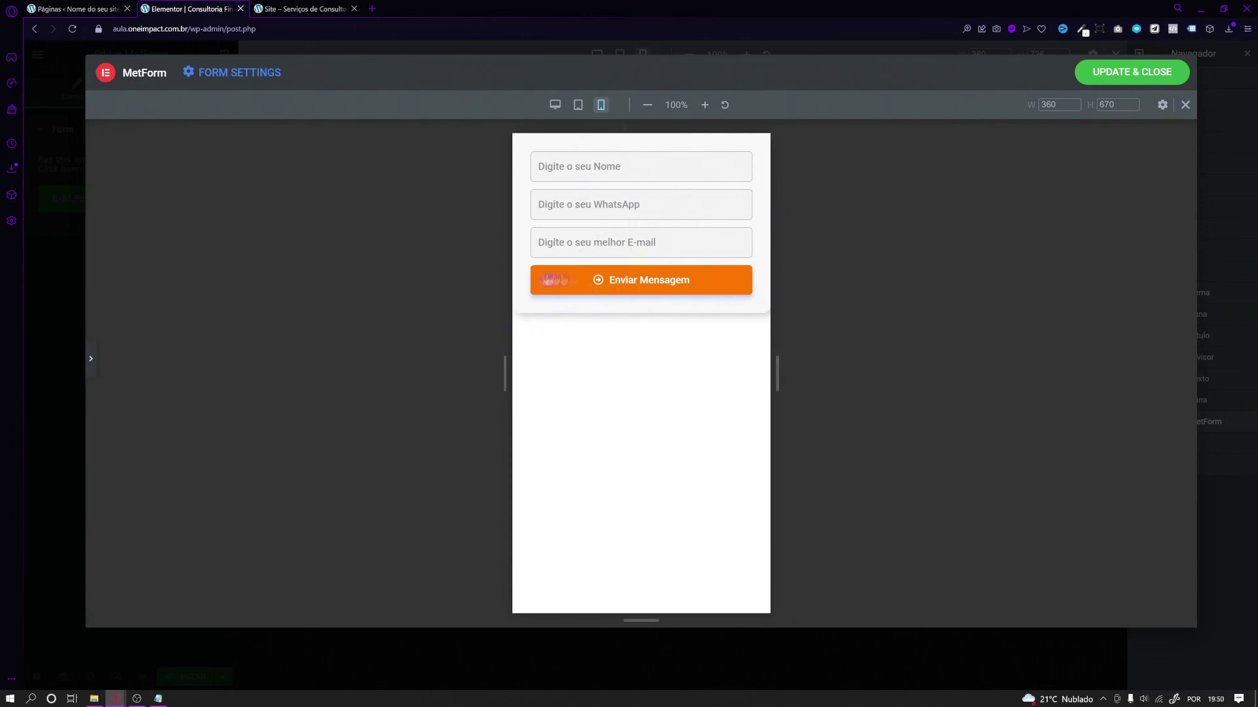
left_click(91, 359)
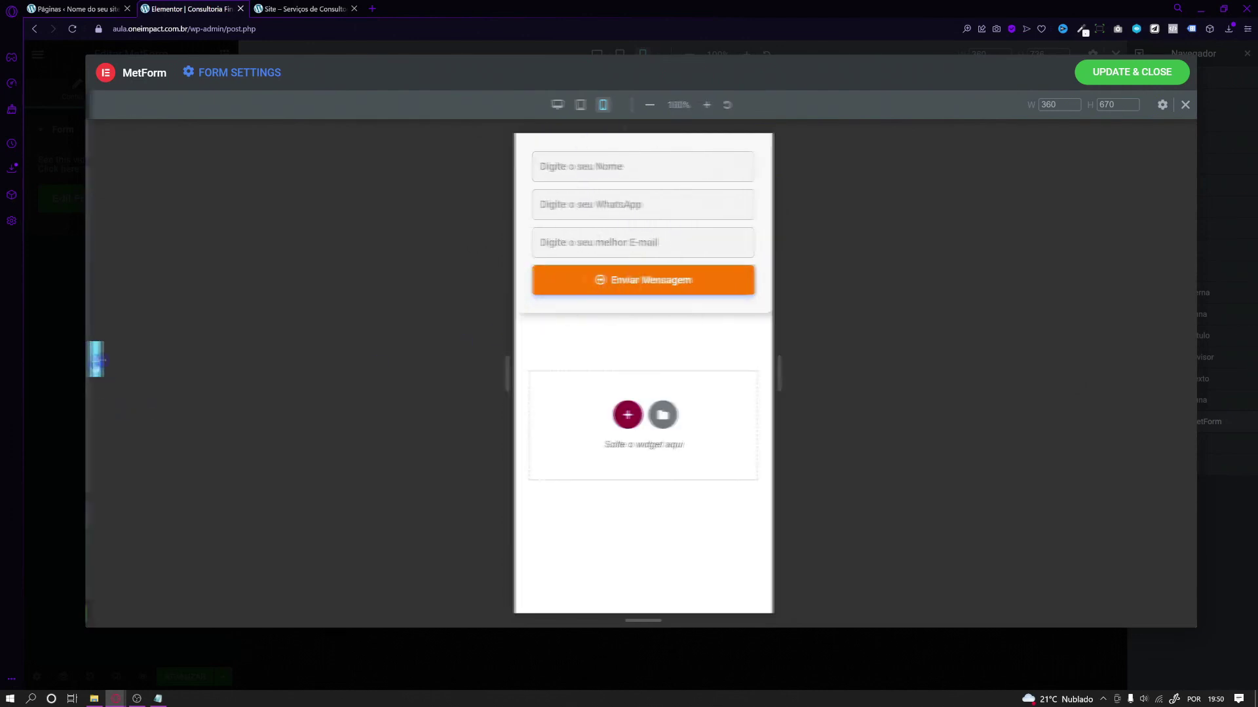
Check the font size in the submit button's mobile typography settings.
left_click(286, 288)
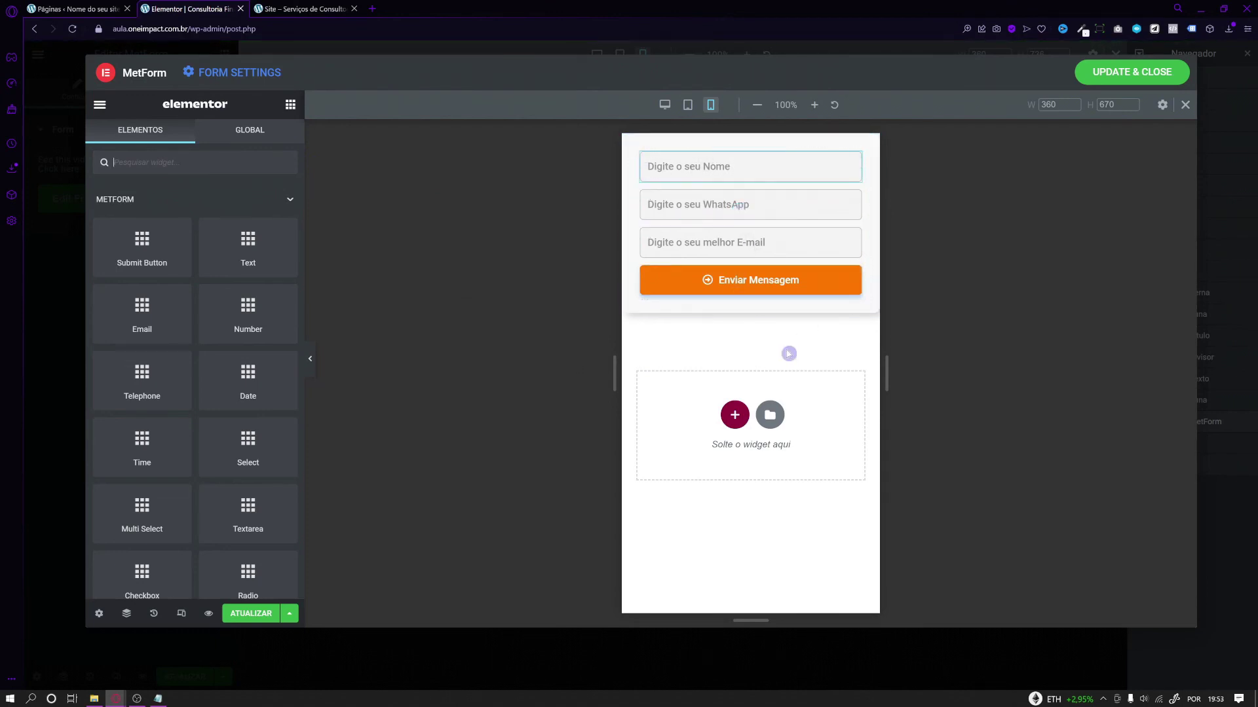
left_click(854, 277)
left_click(194, 140)
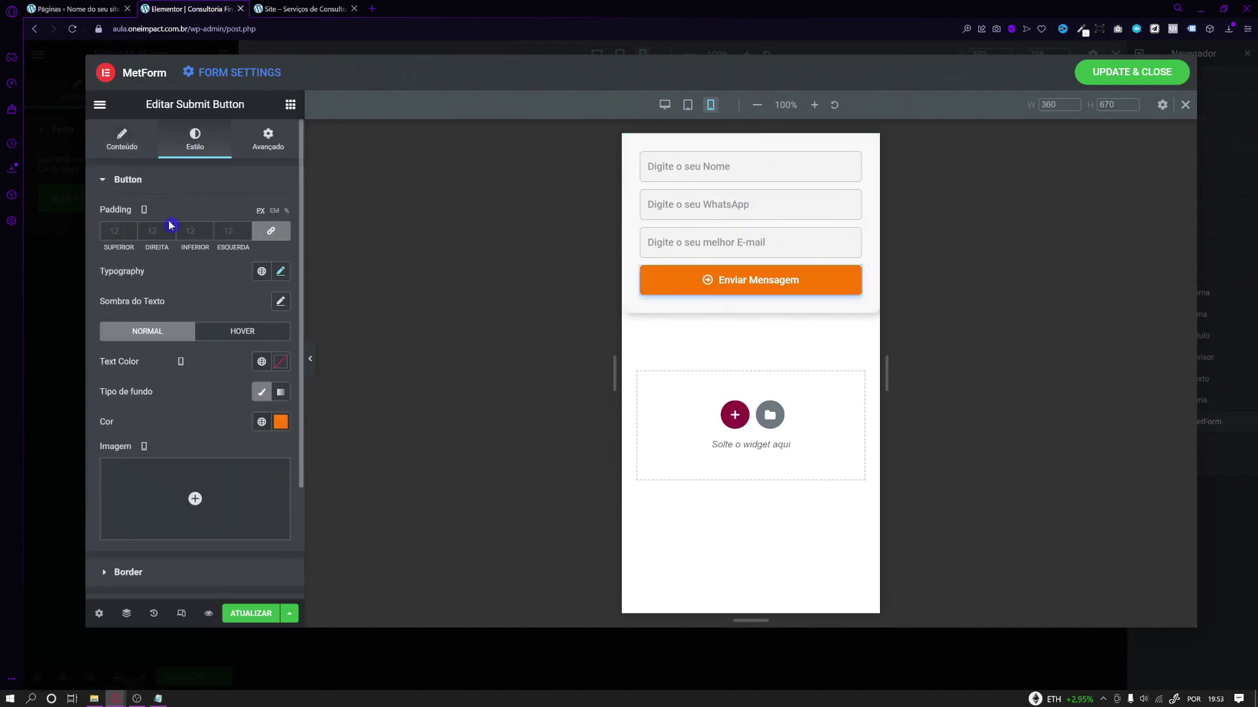
left_click(281, 271)
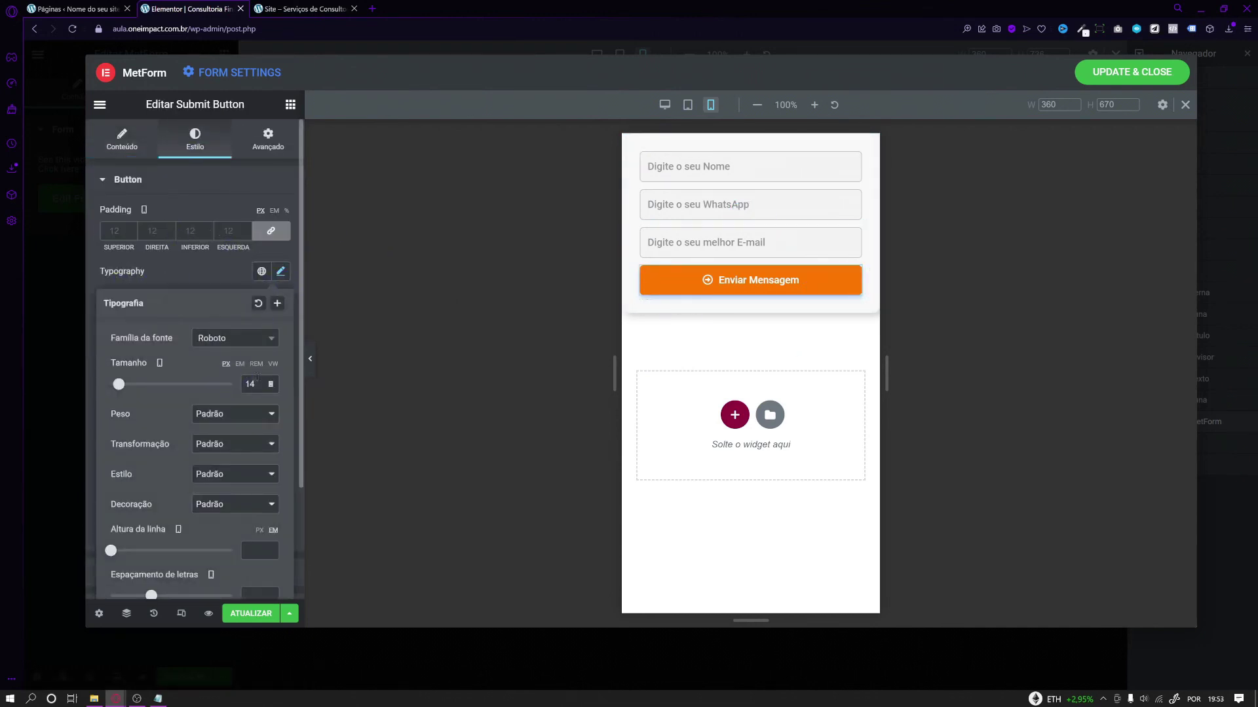
left_click(271, 388)
left_click(270, 388)
left_click(216, 275)
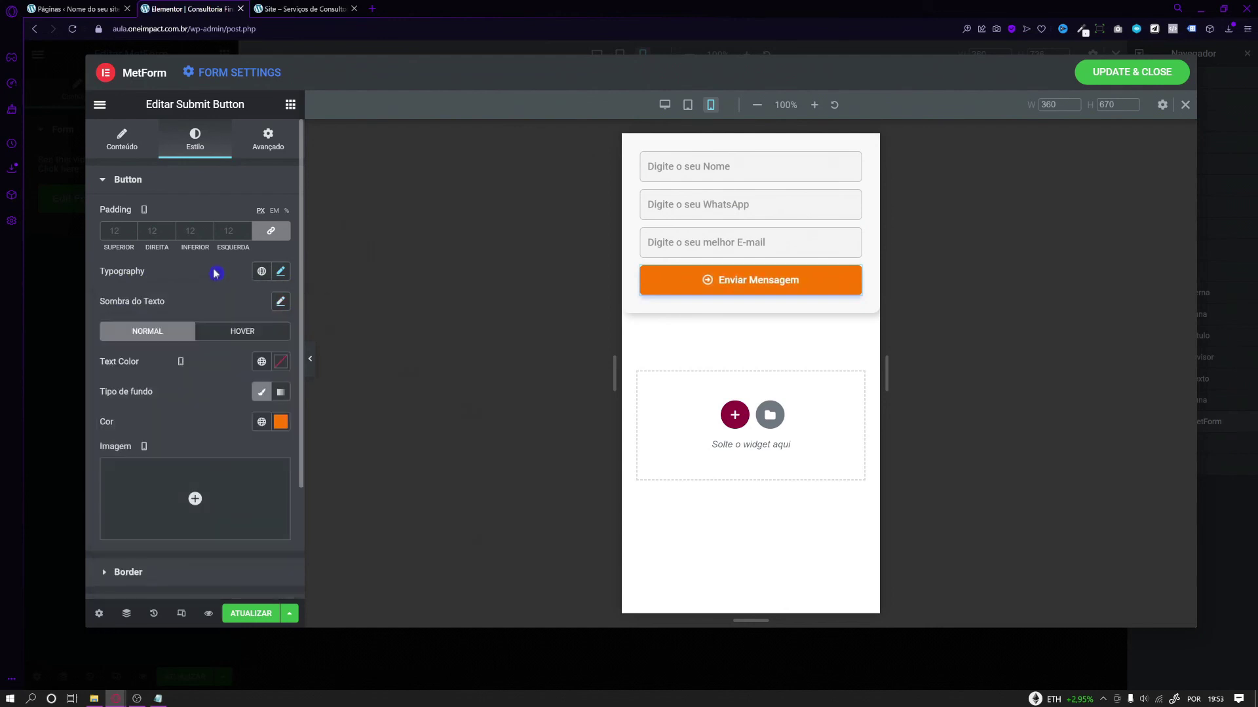
Check the font size in the name field placeholder's mobile typography settings.
left_click(665, 172)
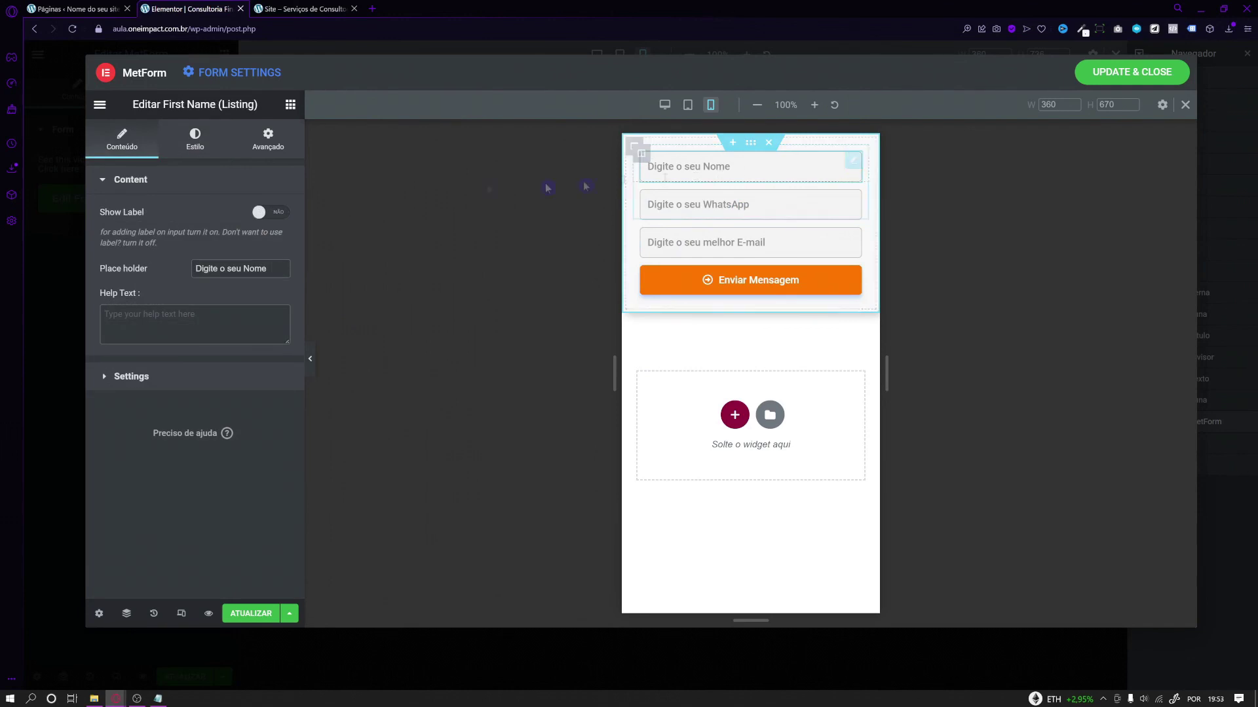
left_click(194, 137)
left_click(160, 354)
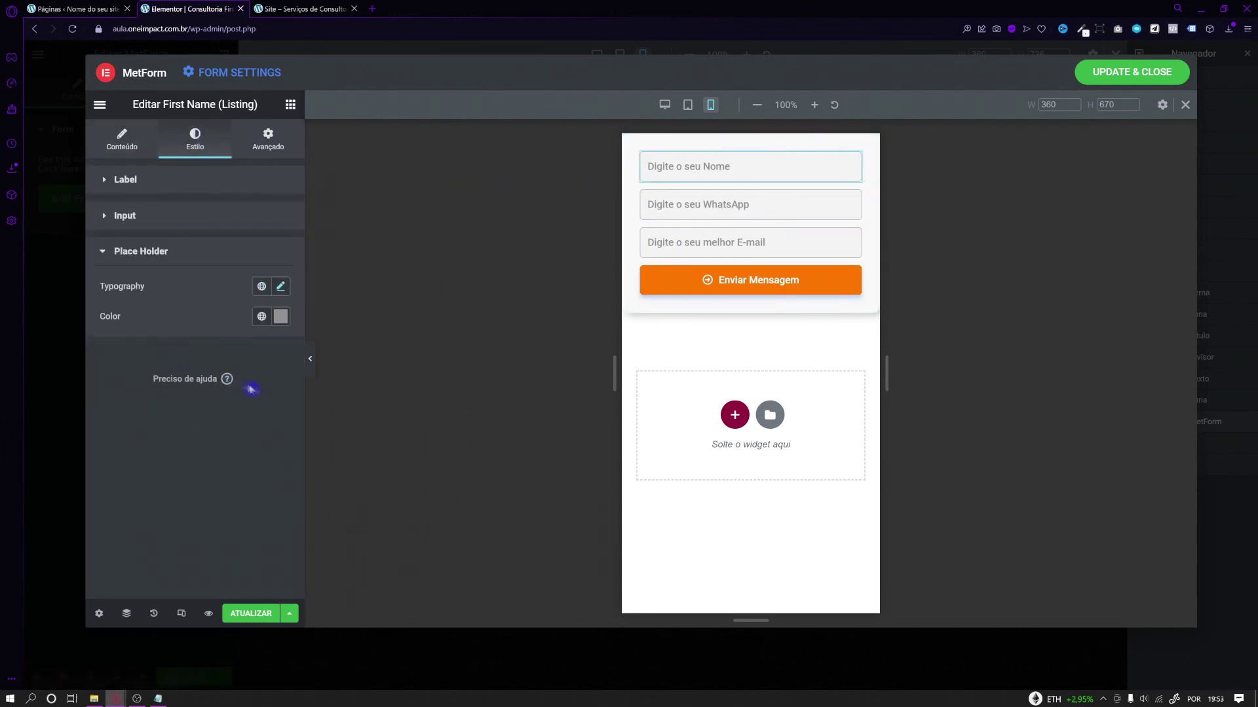
left_click(282, 288)
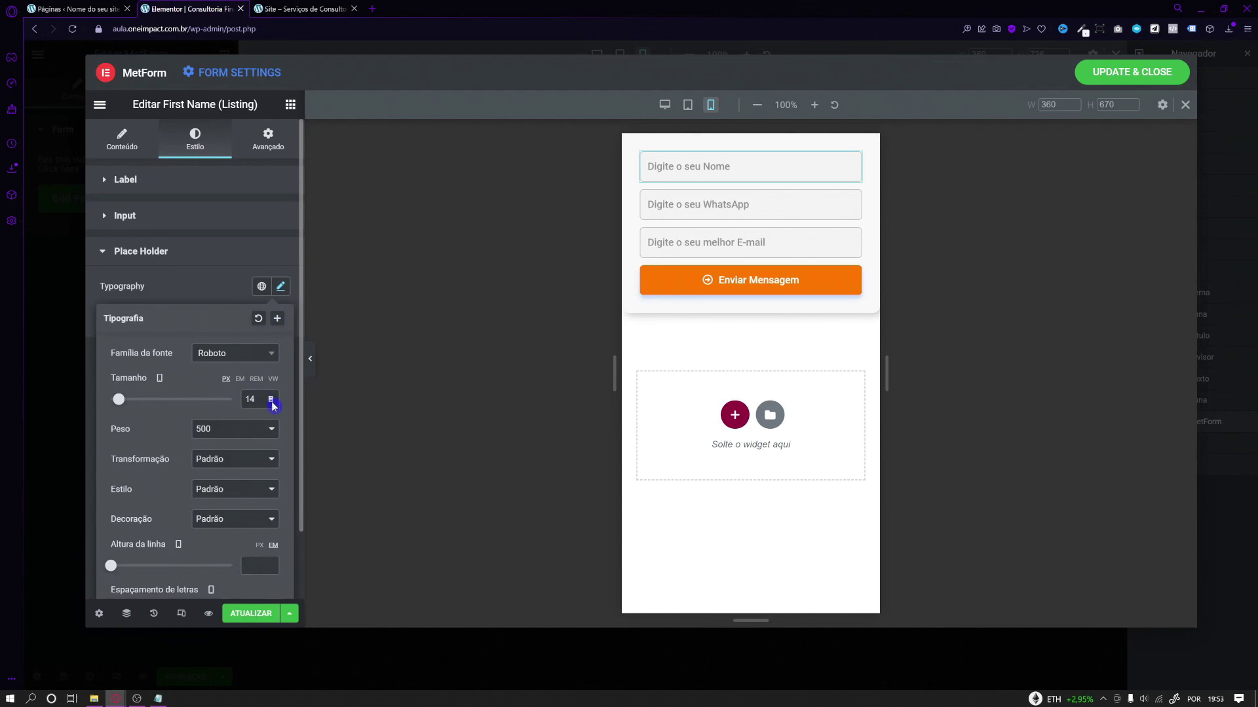
left_click(270, 401)
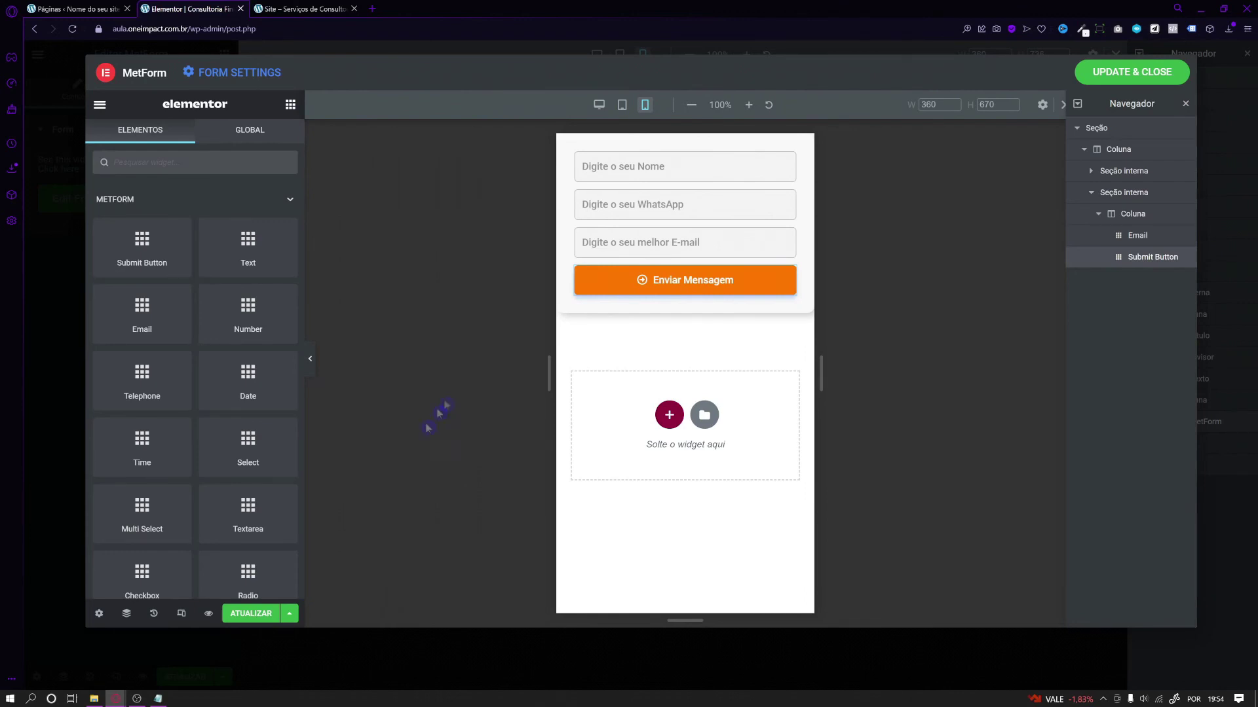
Save and close the contact form, and update the page with the changes.
left_click(253, 614)
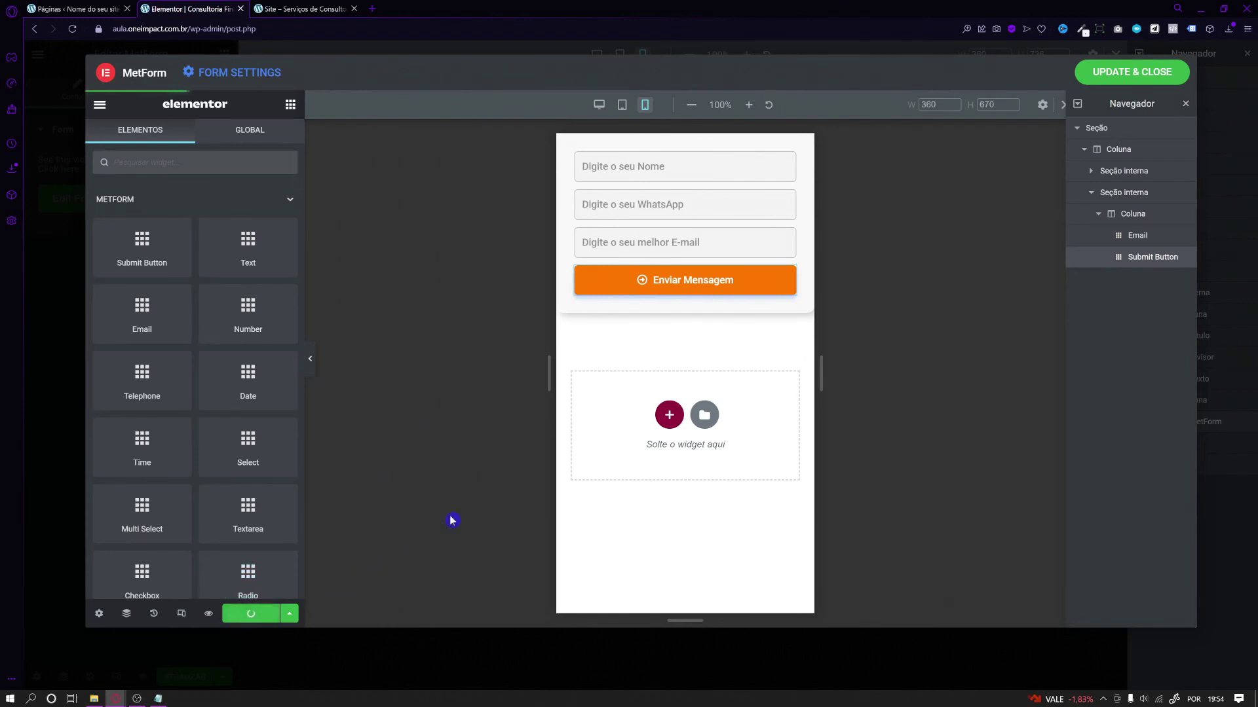
left_click(1123, 77)
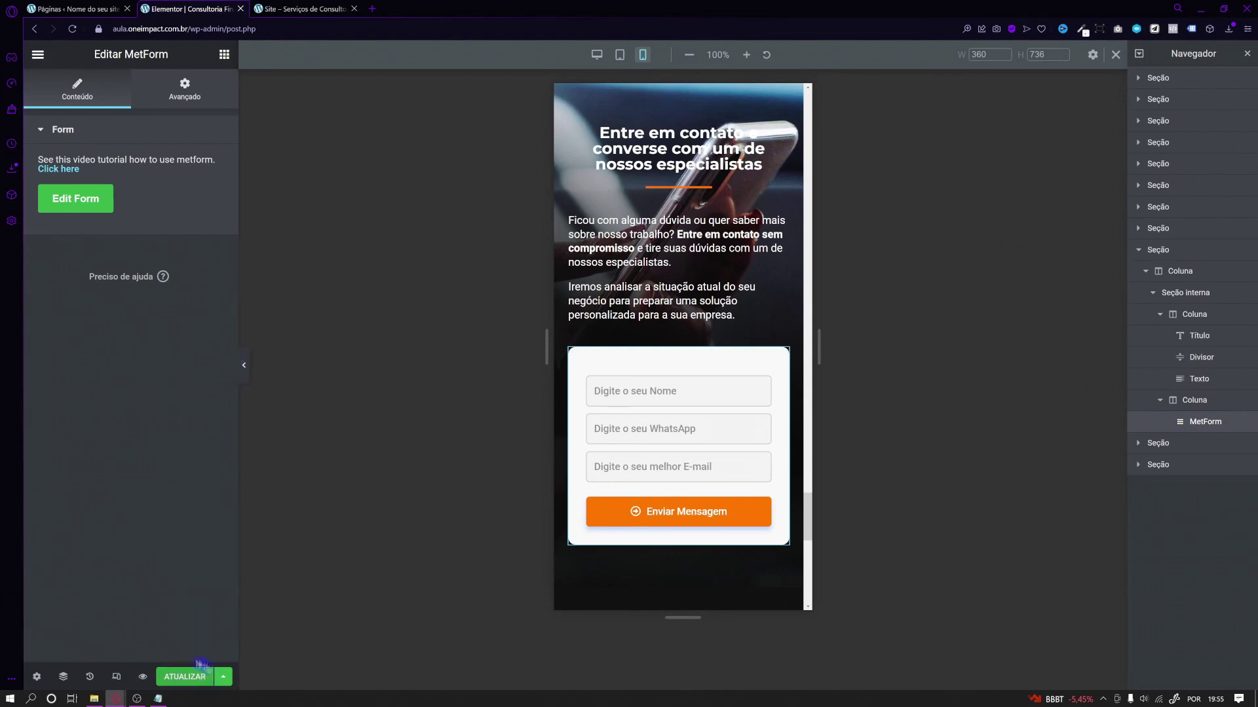
left_click(183, 670)
left_click(195, 679)
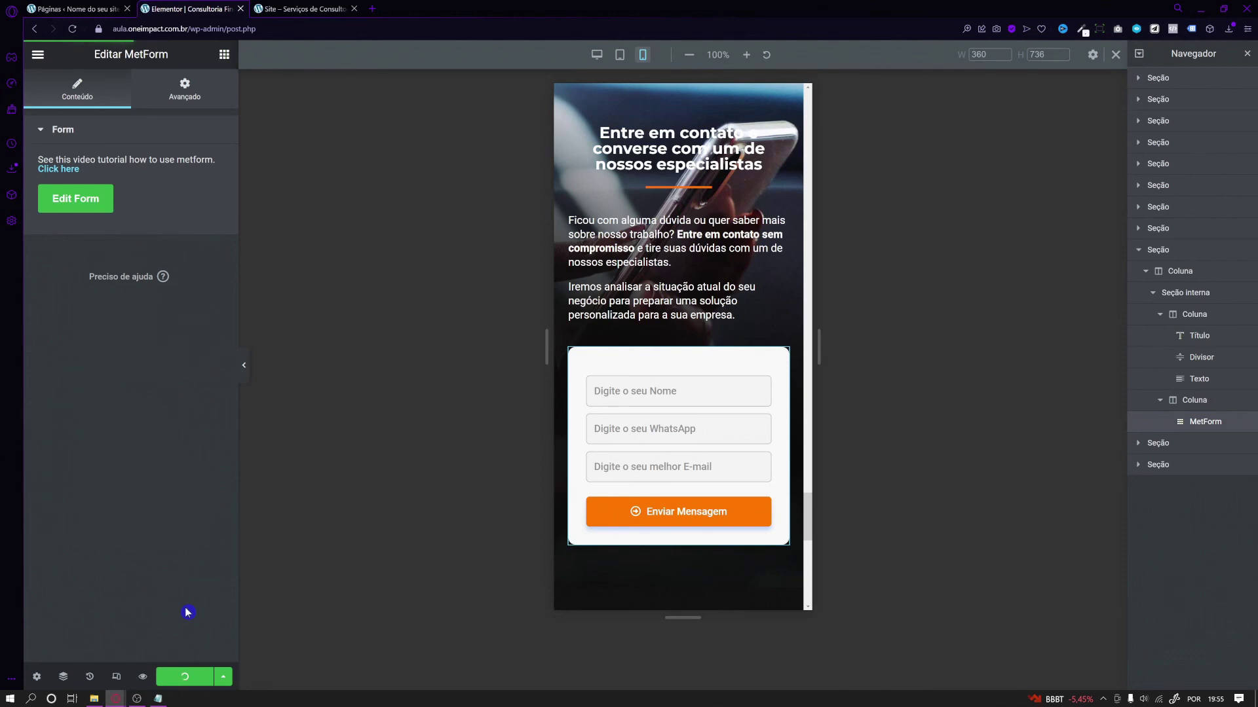